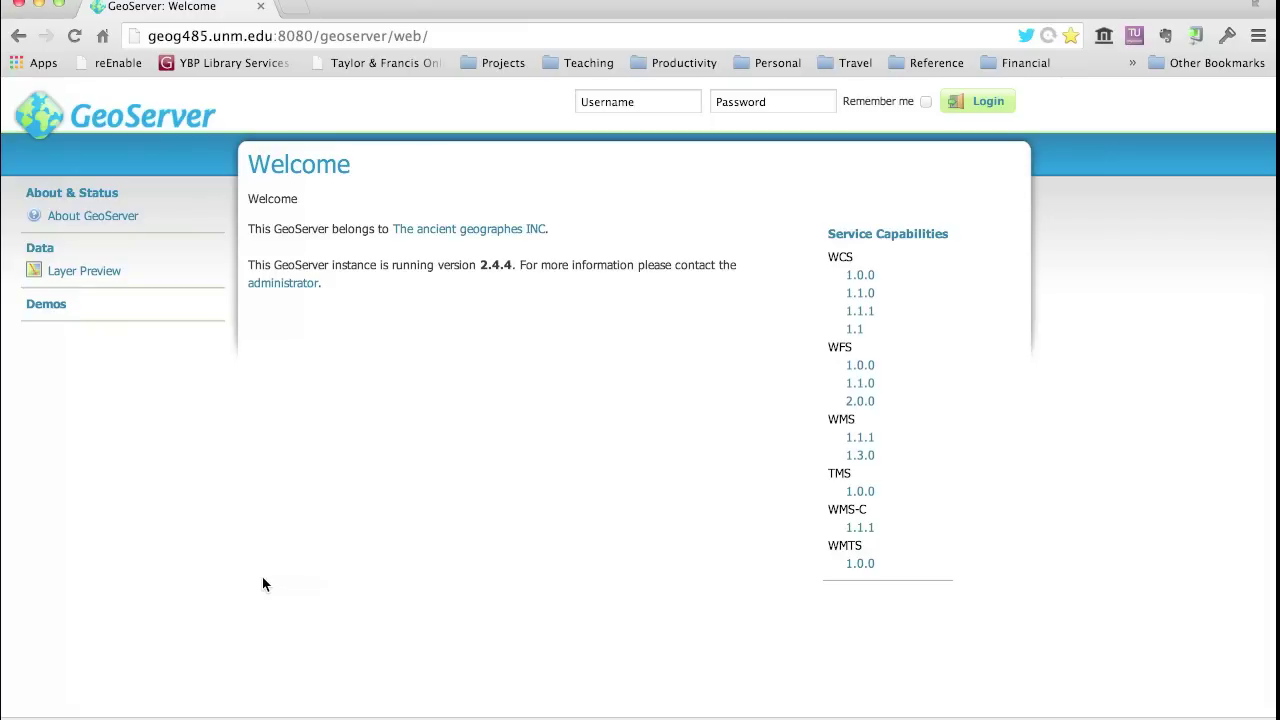
- Open Layer Preview and scroll through the table of 22 layers and back to the top
{"action": "left_click", "coordinate": [79, 273]}
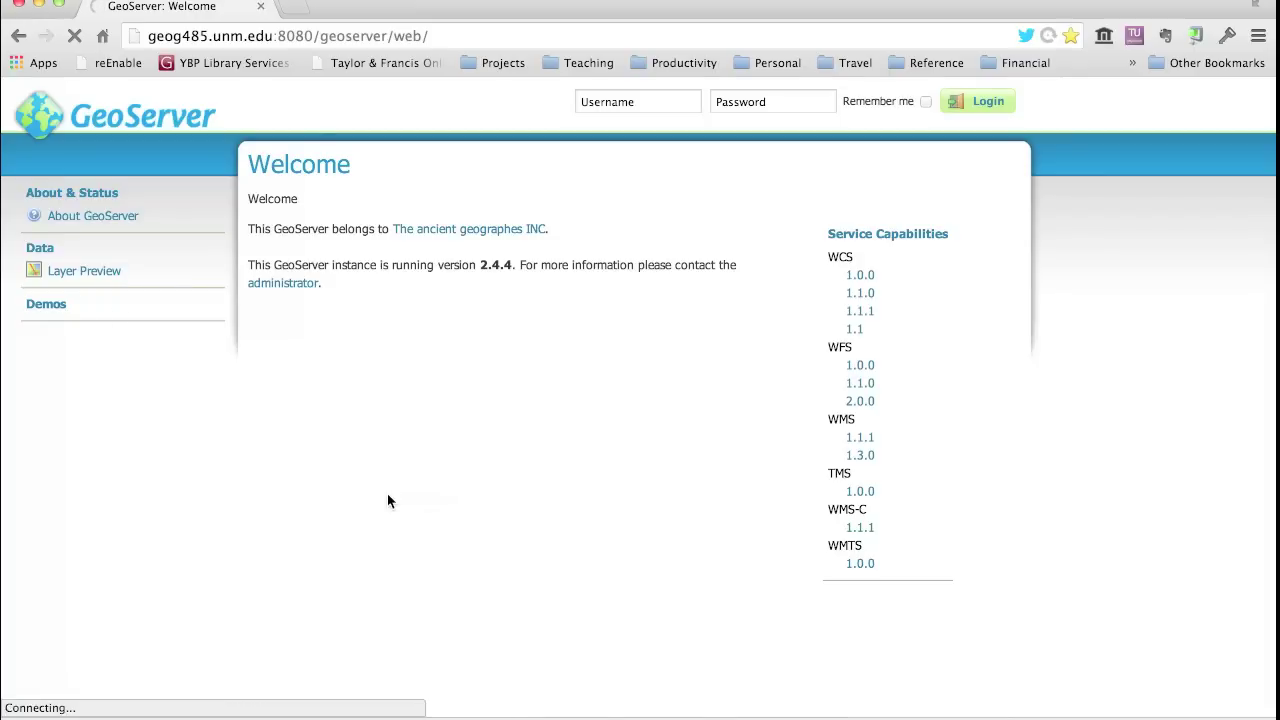
{"action": "scroll", "coordinate": [392, 545], "scroll_direction": "down", "scroll_amount": 10}
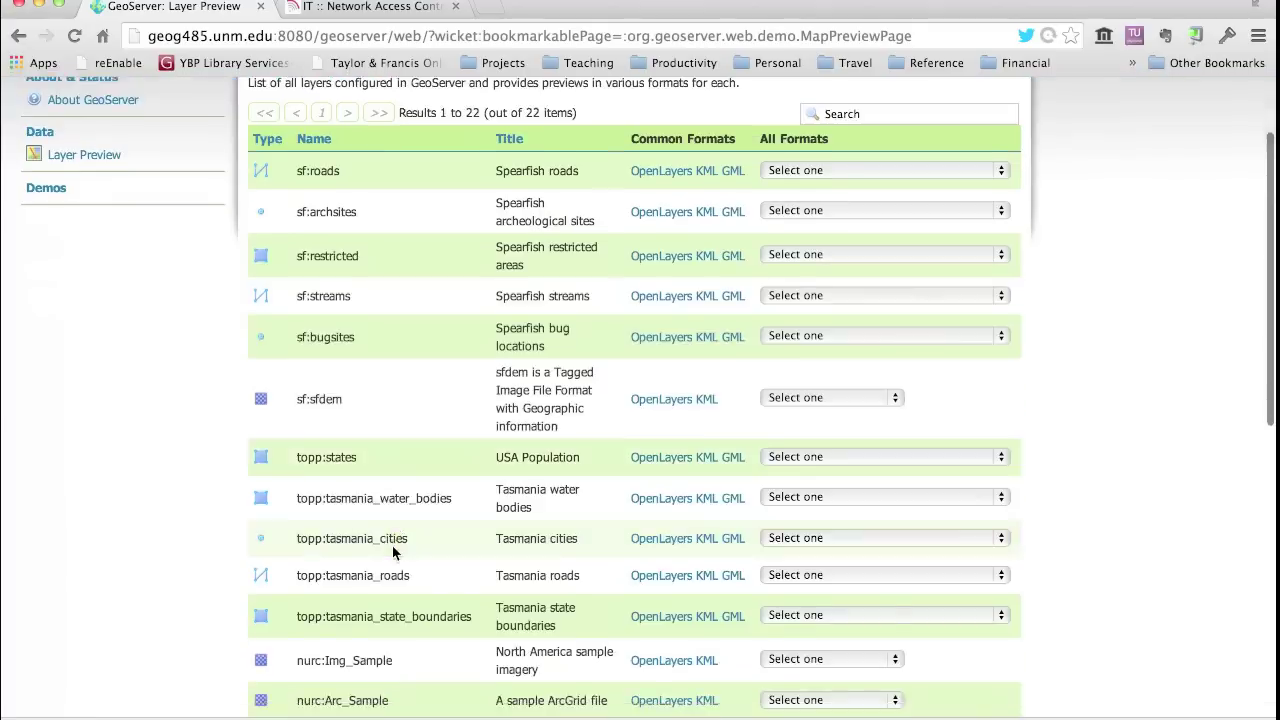
{"action": "scroll", "coordinate": [392, 553], "scroll_direction": "down", "scroll_amount": 1}
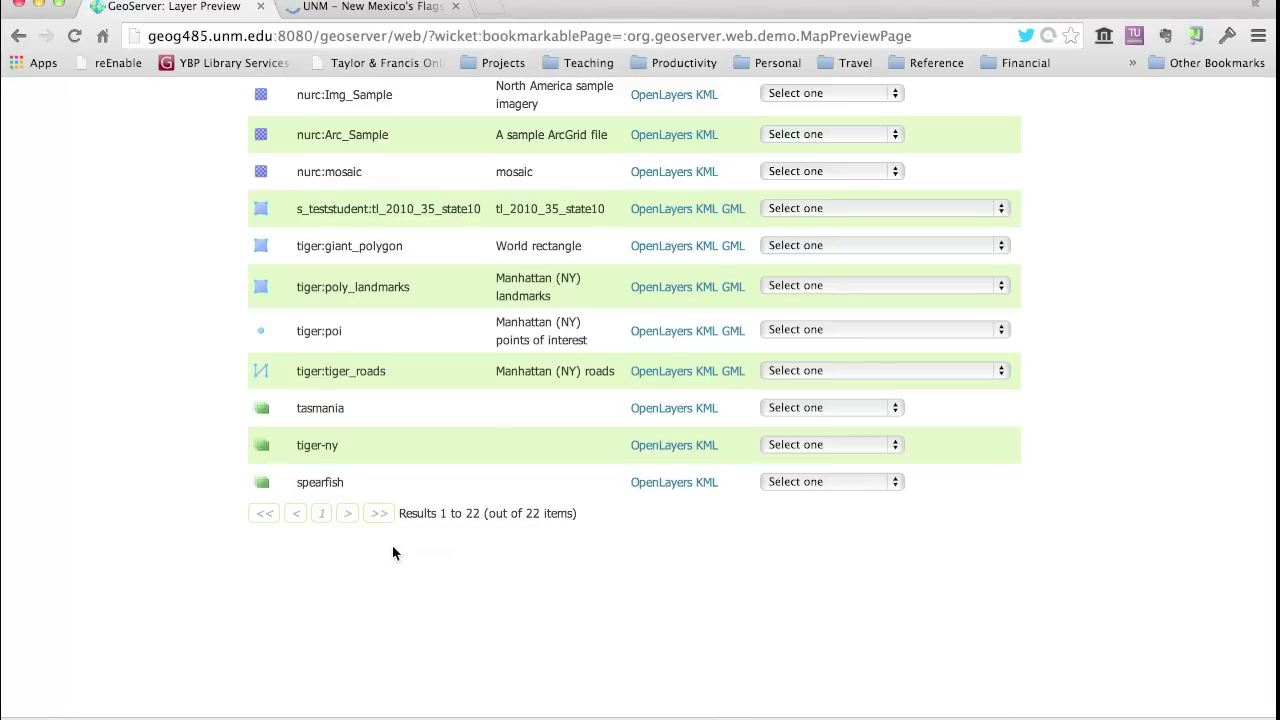
{"action": "scroll", "coordinate": [429, 323], "scroll_direction": "up", "scroll_amount": 10}
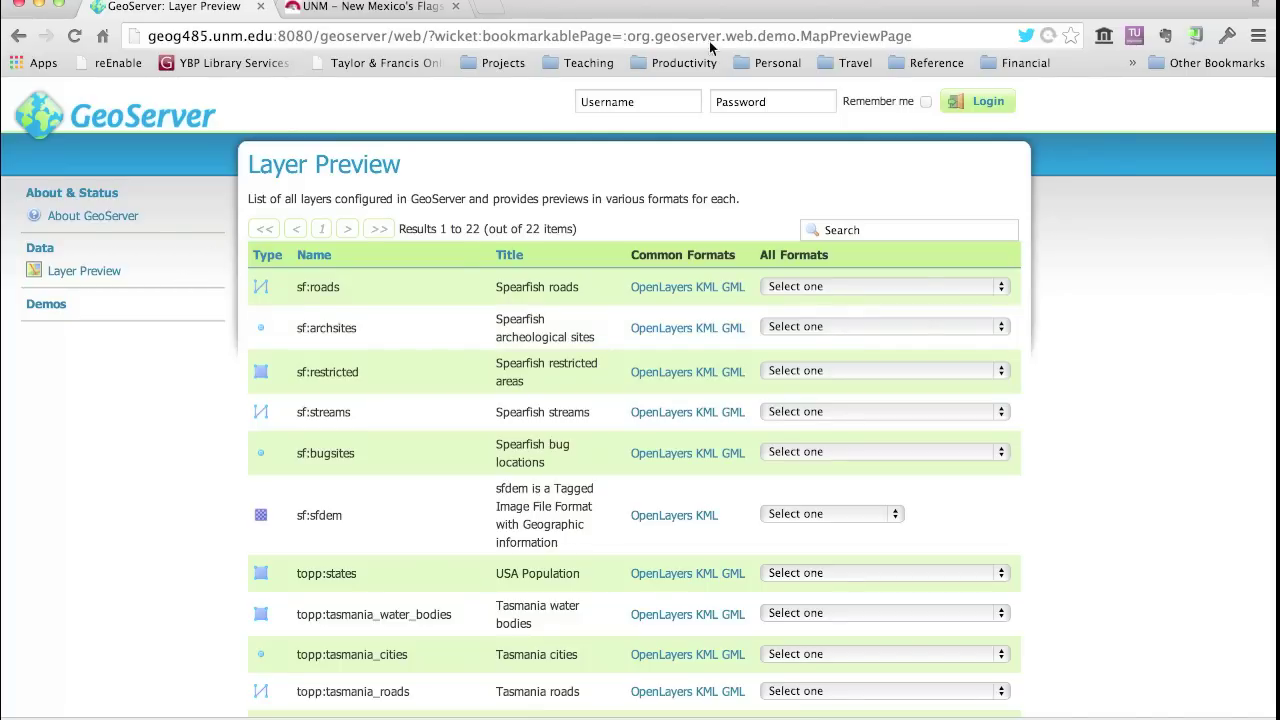
- Enter the admin username and password in the header login fields and dismiss the 1Password prompt
{"action": "left_click", "coordinate": [603, 99]}
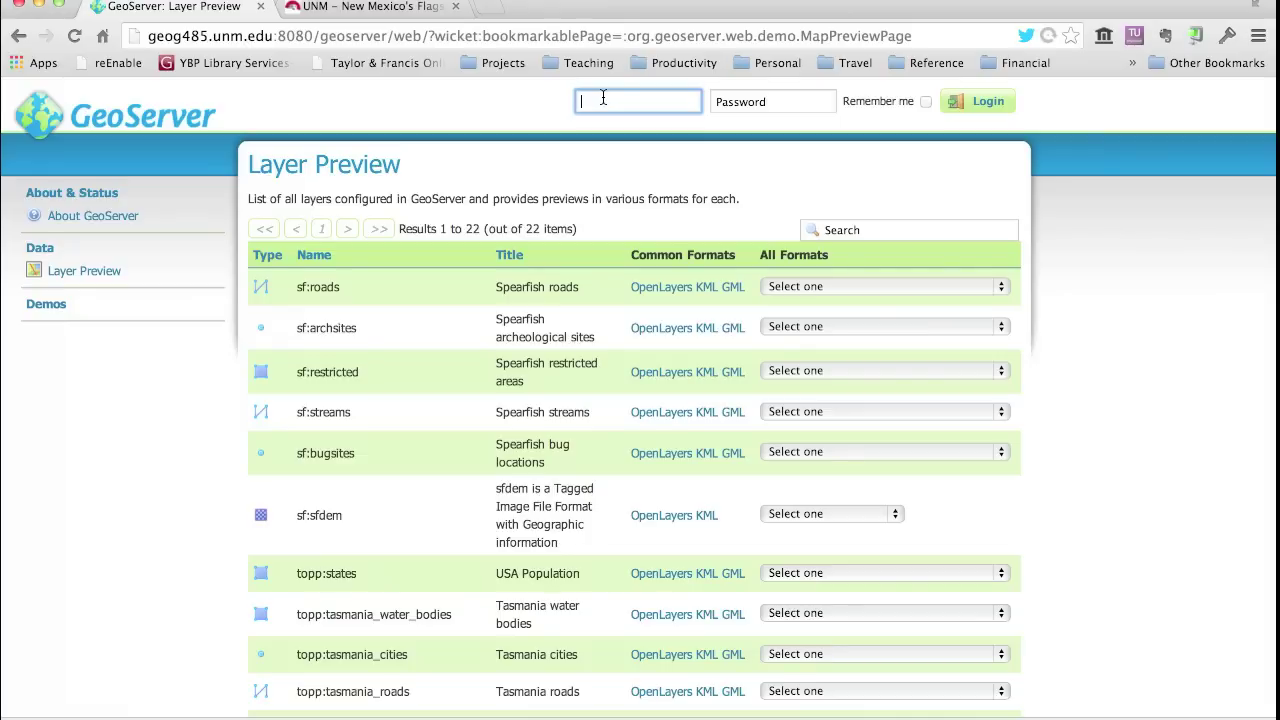
{"action": "type", "text": "kbene"}
{"action": "key", "text": "Tab"}
{"action": "type", "text": "************"}
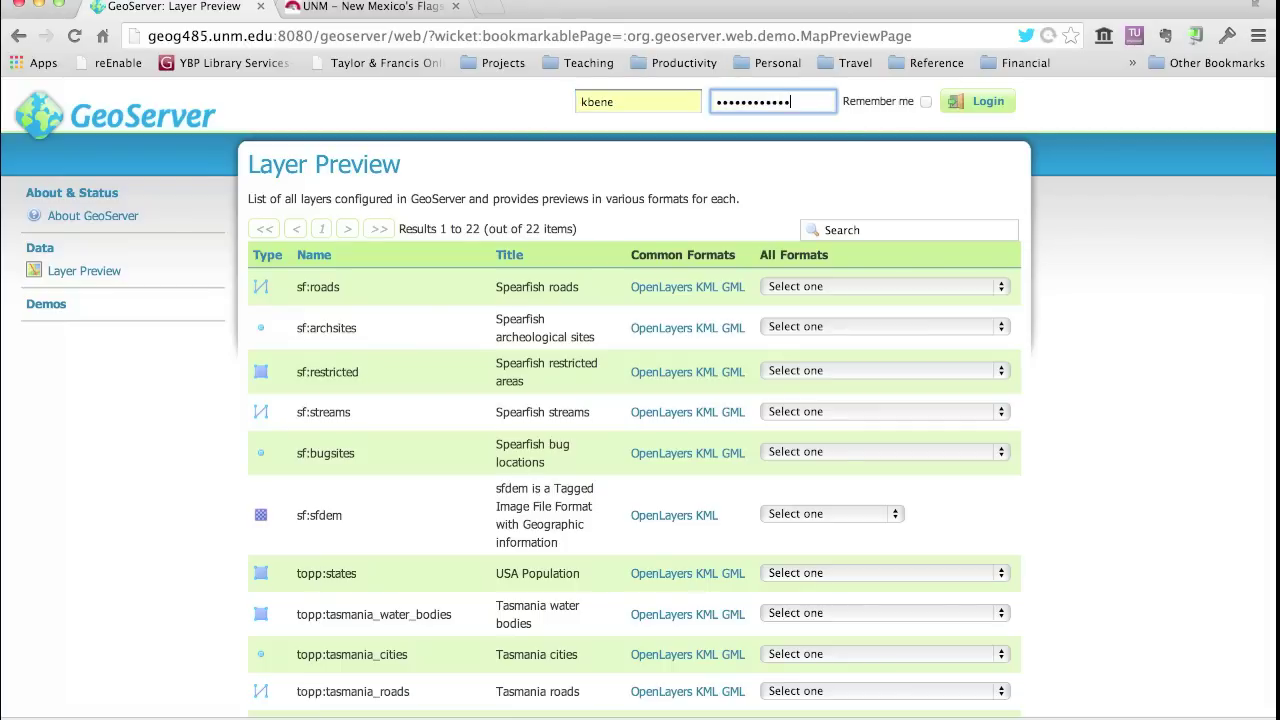
{"action": "key", "text": "Return"}
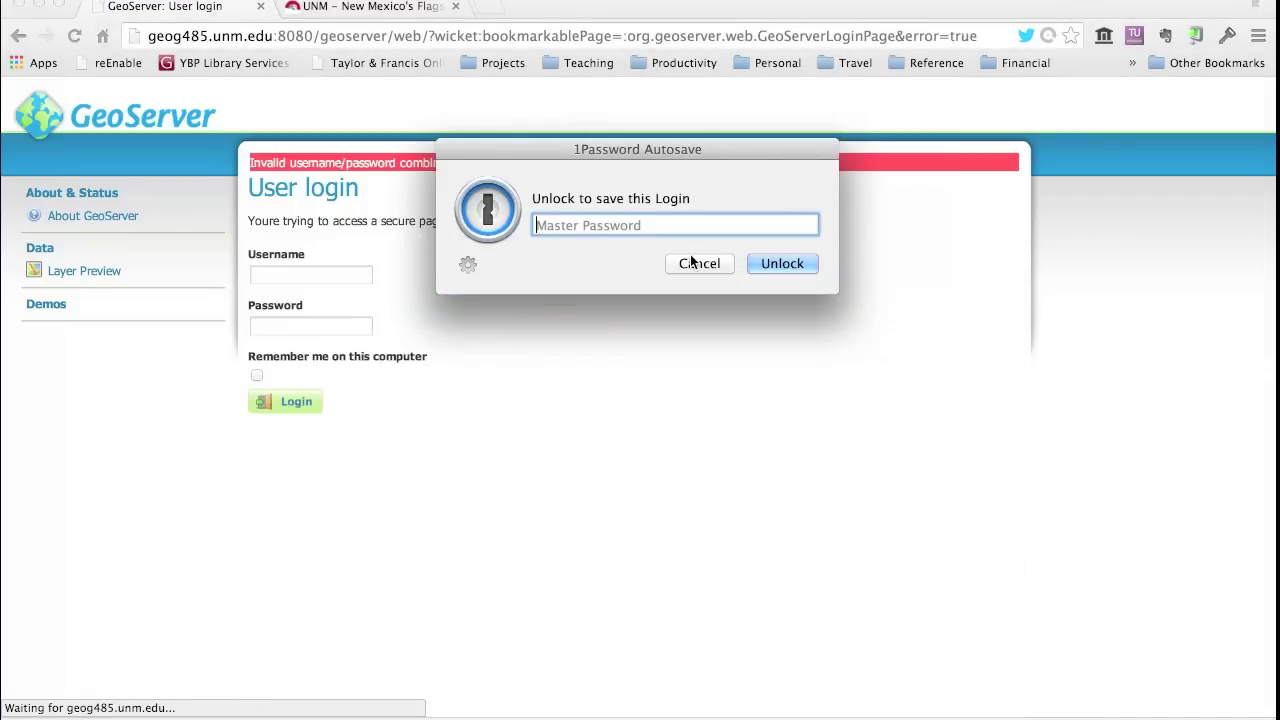
{"action": "left_click", "coordinate": [699, 263]}
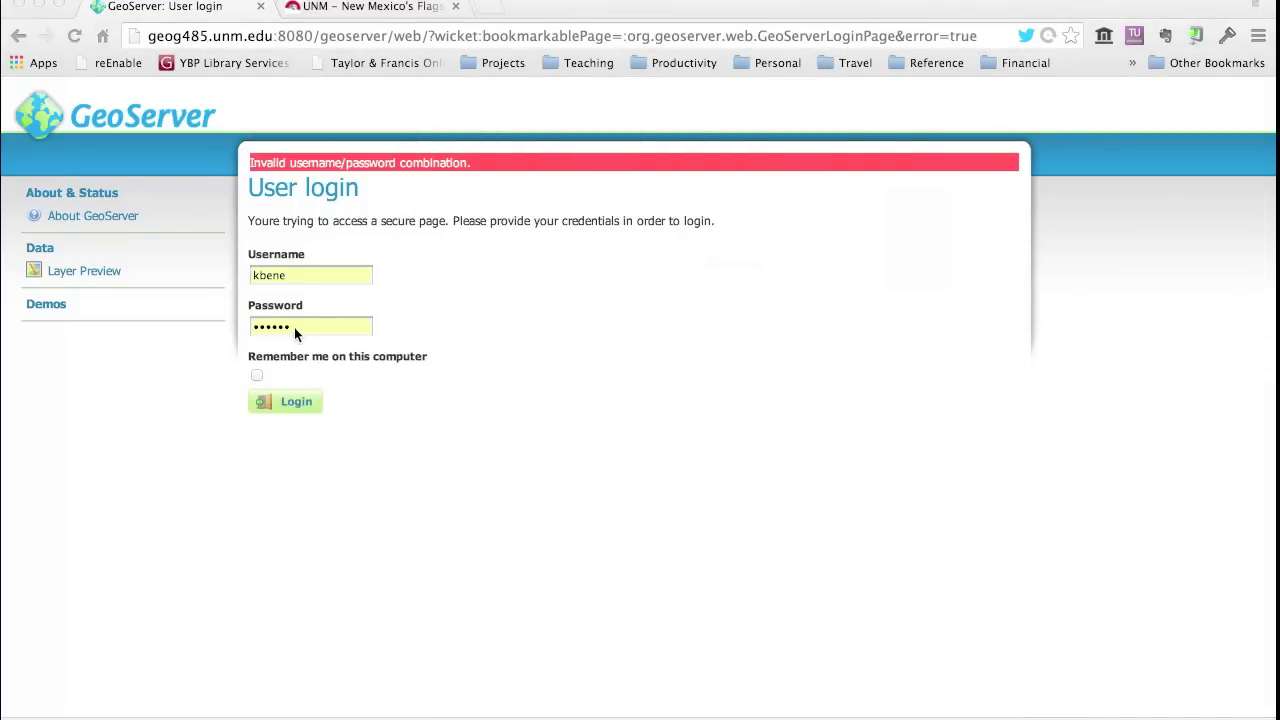
- Retype the correct admin password on the login page, then scroll through the admin Welcome page
{"action": "left_click", "coordinate": [259, 326]}
{"action": "key", "text": "super+a"}
{"action": "type", "text": "******"}
{"action": "key", "text": "Return"}
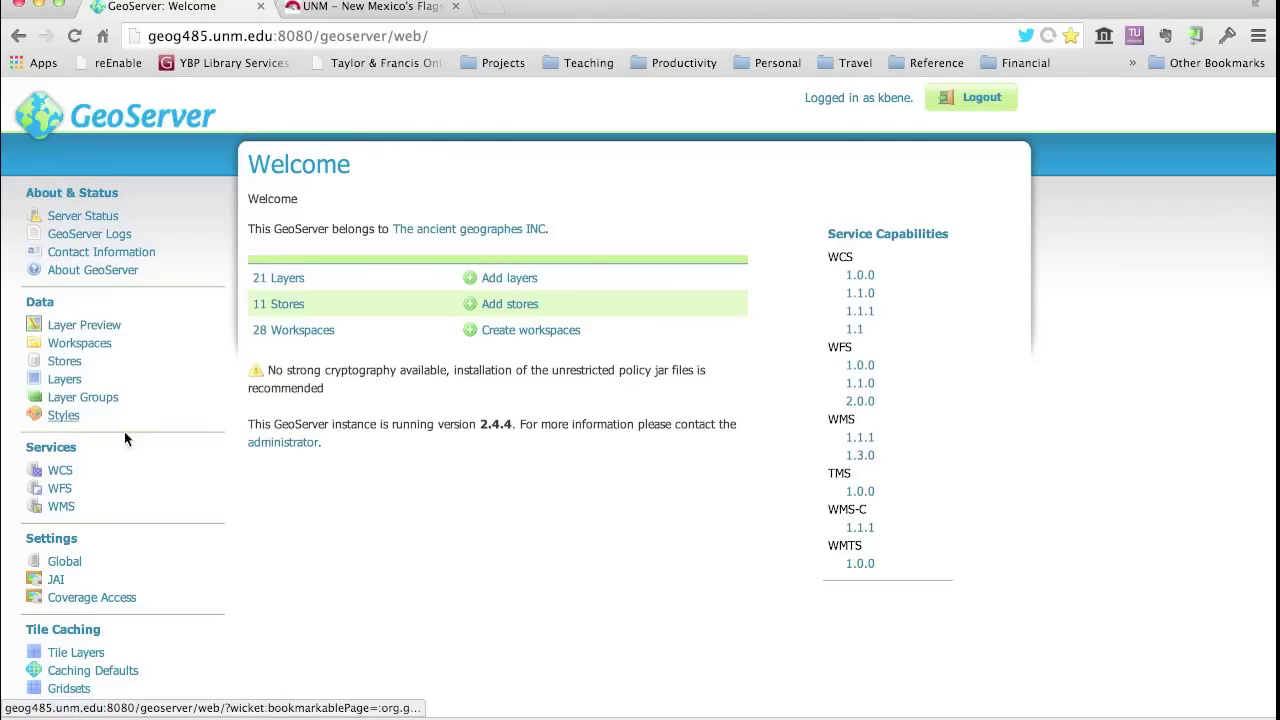
{"action": "scroll", "coordinate": [138, 520], "scroll_direction": "down", "scroll_amount": 3}
{"action": "scroll", "coordinate": [138, 518], "scroll_direction": "down", "scroll_amount": 2}
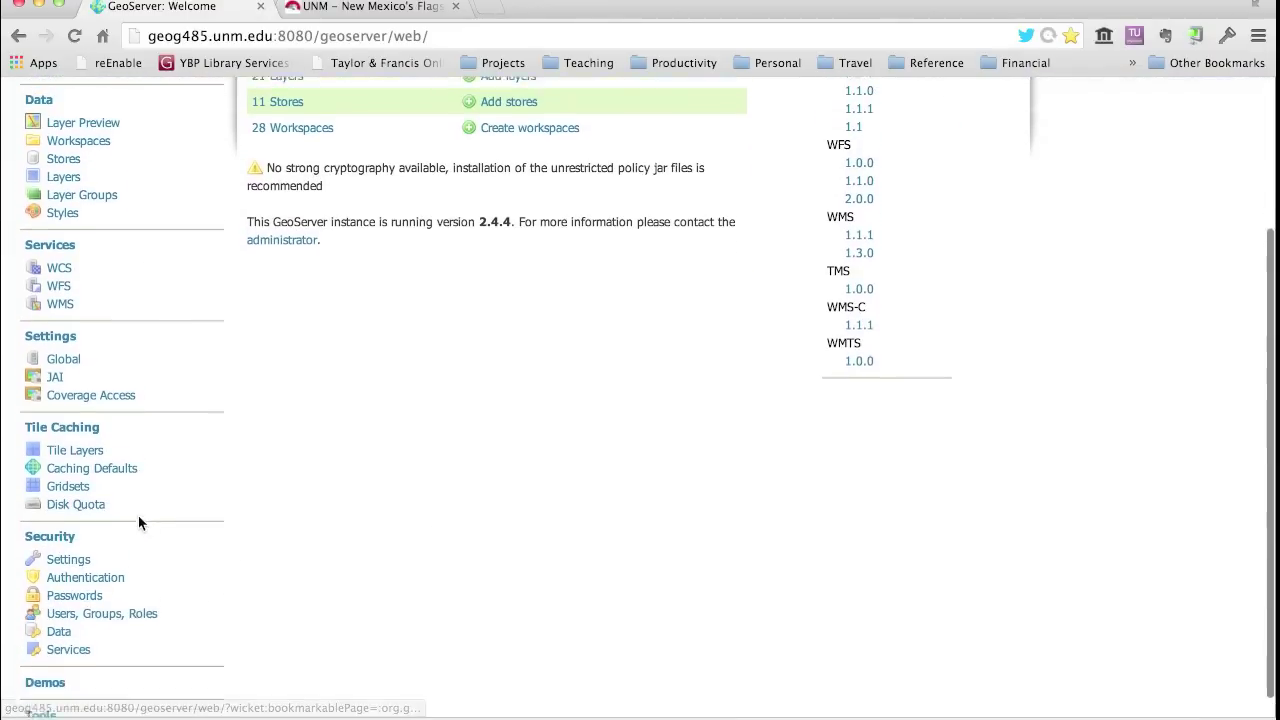
{"action": "scroll", "coordinate": [139, 520], "scroll_direction": "up", "scroll_amount": 5}
{"action": "scroll", "coordinate": [141, 525], "scroll_direction": "down", "scroll_amount": 4}
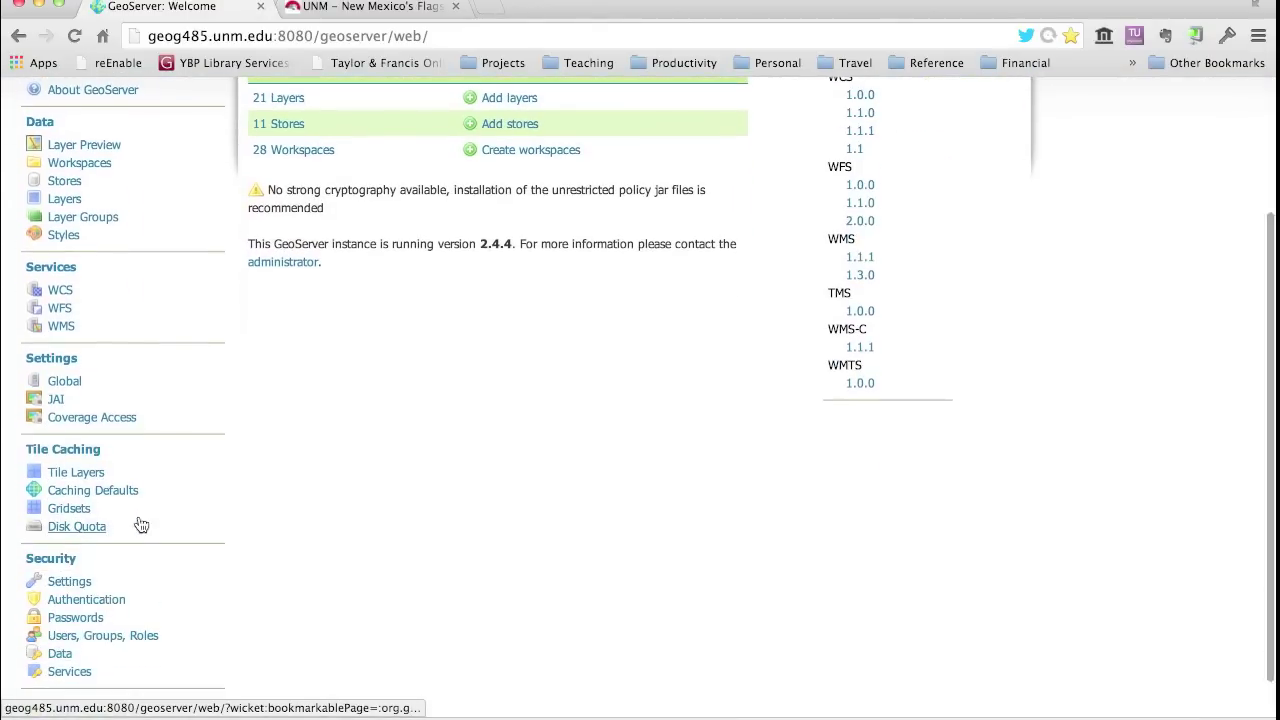
{"action": "scroll", "coordinate": [139, 518], "scroll_direction": "up", "scroll_amount": 4}
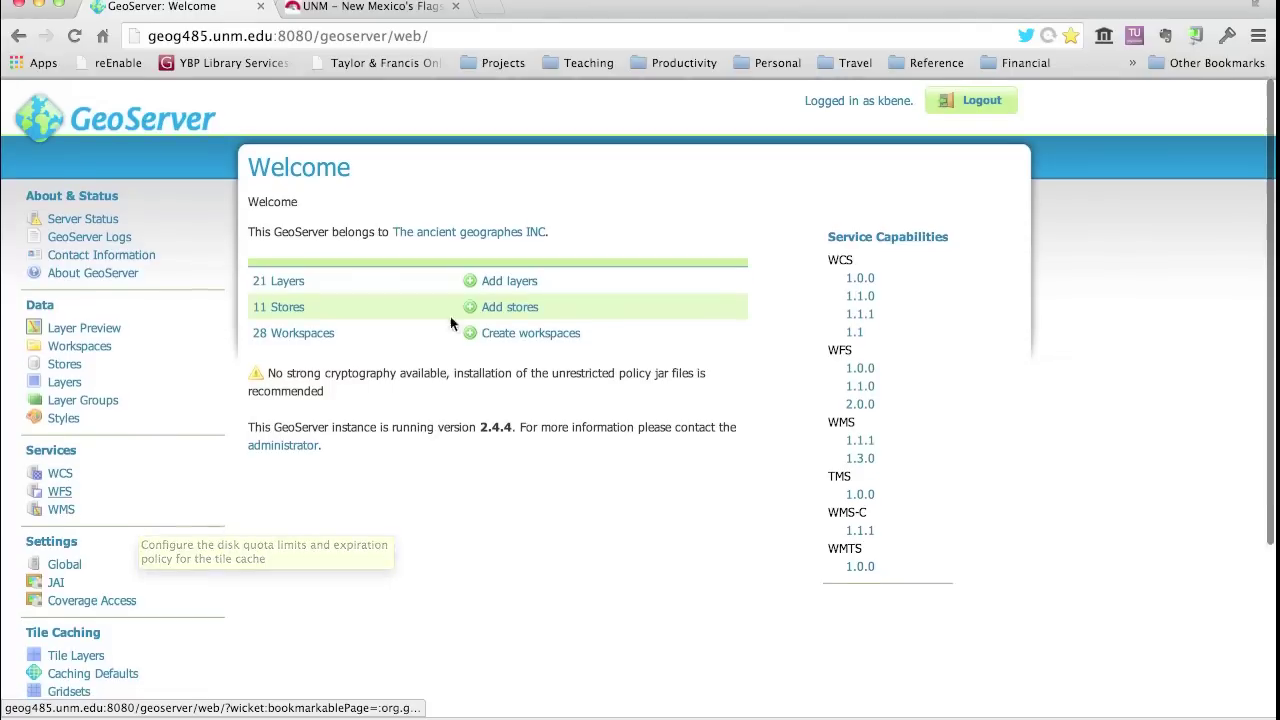
- Log out of the admin session, log in with the student account's credentials, and dismiss 1Password
{"action": "left_click", "coordinate": [967, 96]}
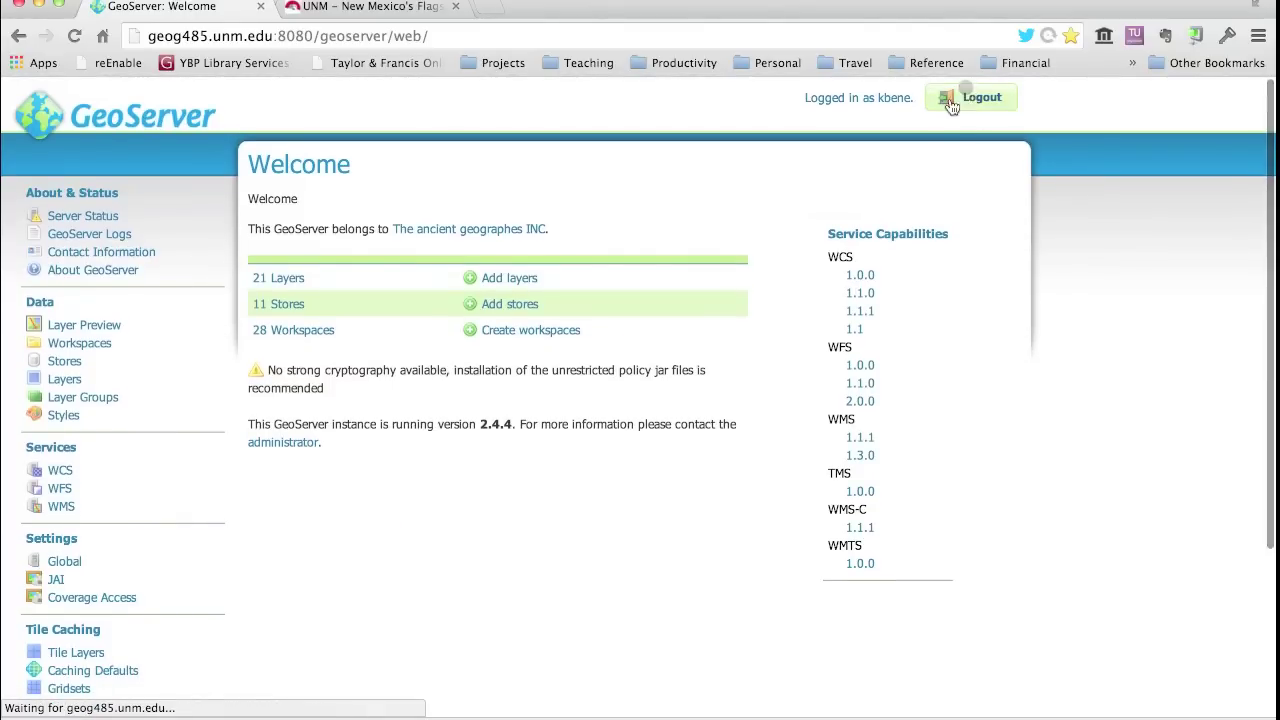
{"action": "left_click", "coordinate": [600, 112]}
{"action": "type", "text": "teststudent"}
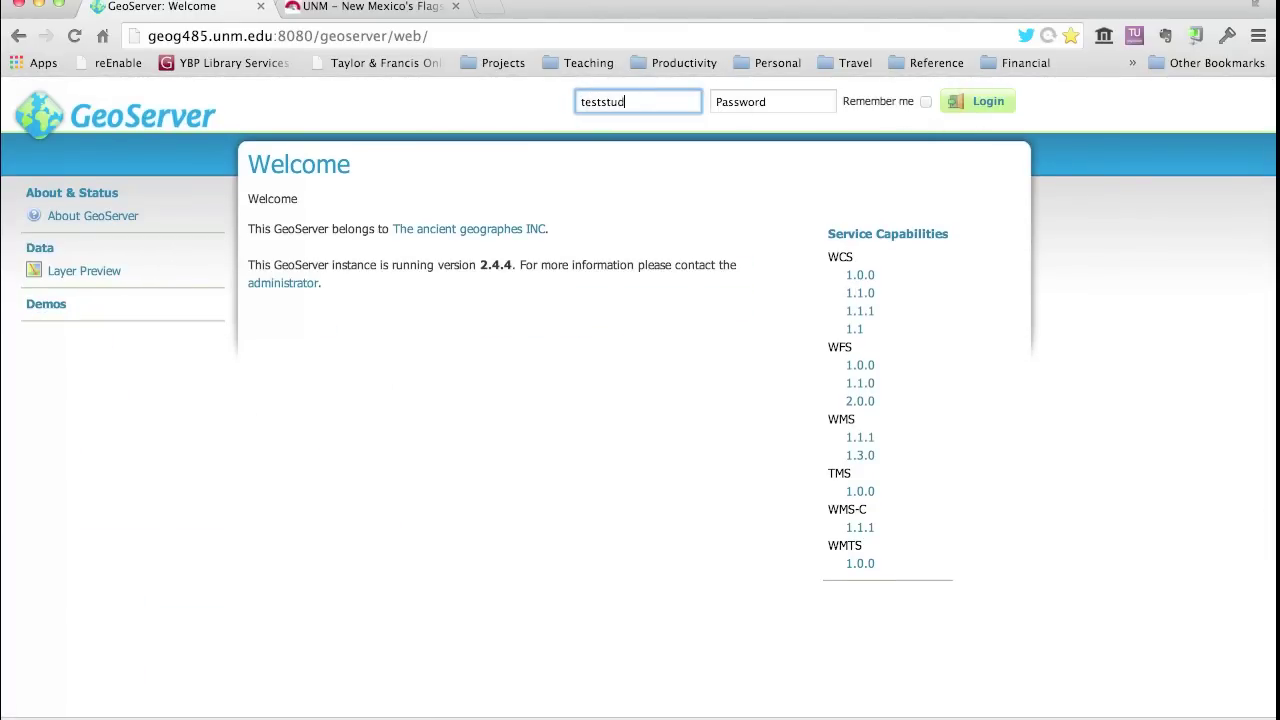
{"action": "key", "text": "Tab"}
{"action": "type", "text": "*********"}
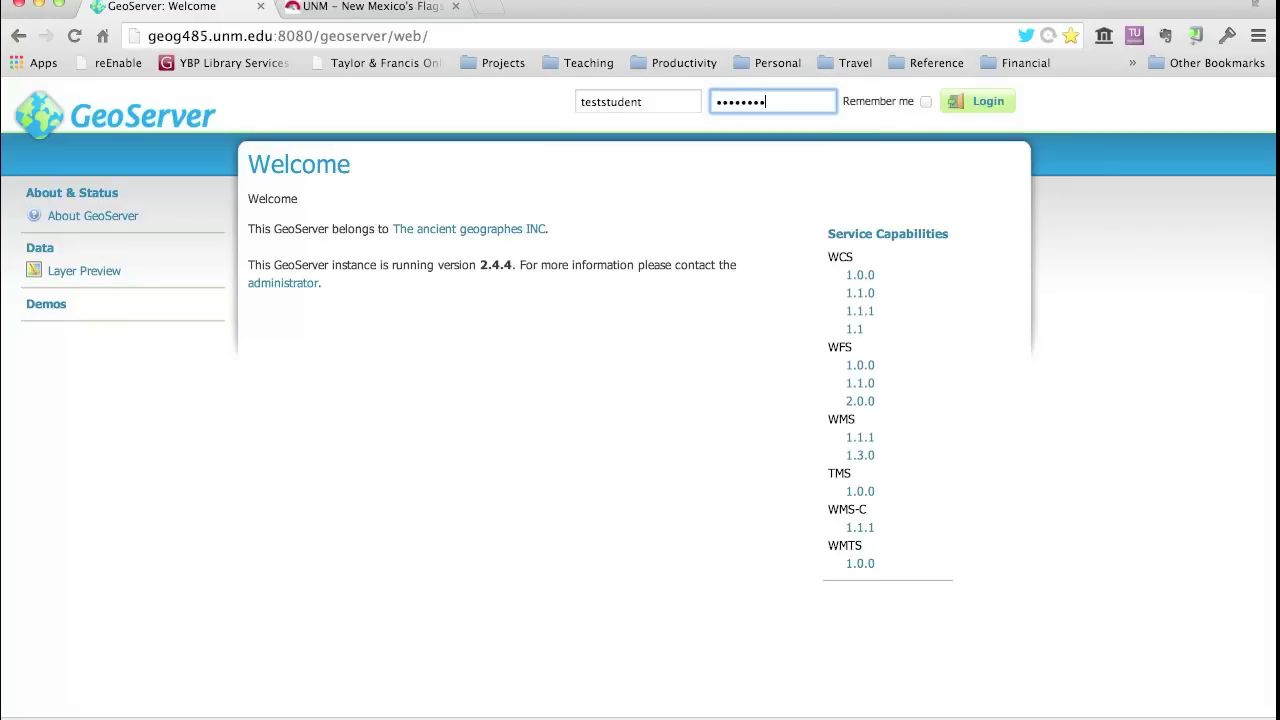
{"action": "key", "text": "Return"}
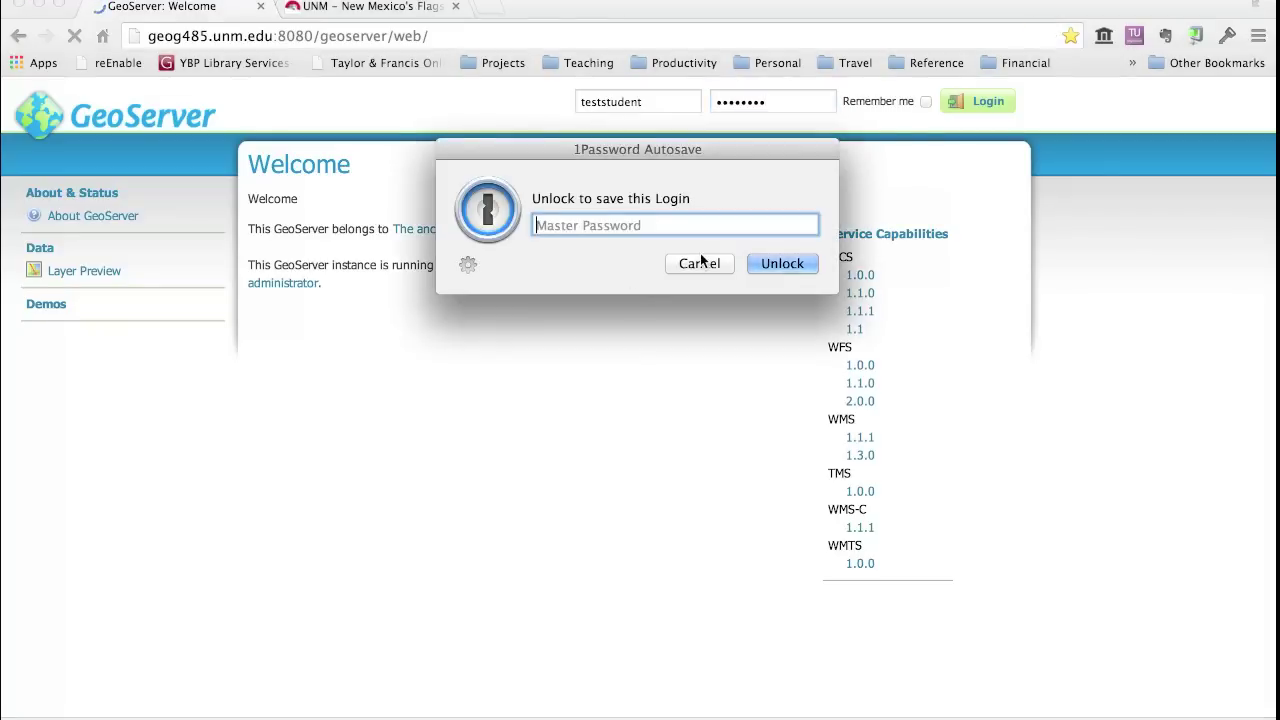
{"action": "left_click", "coordinate": [700, 262]}
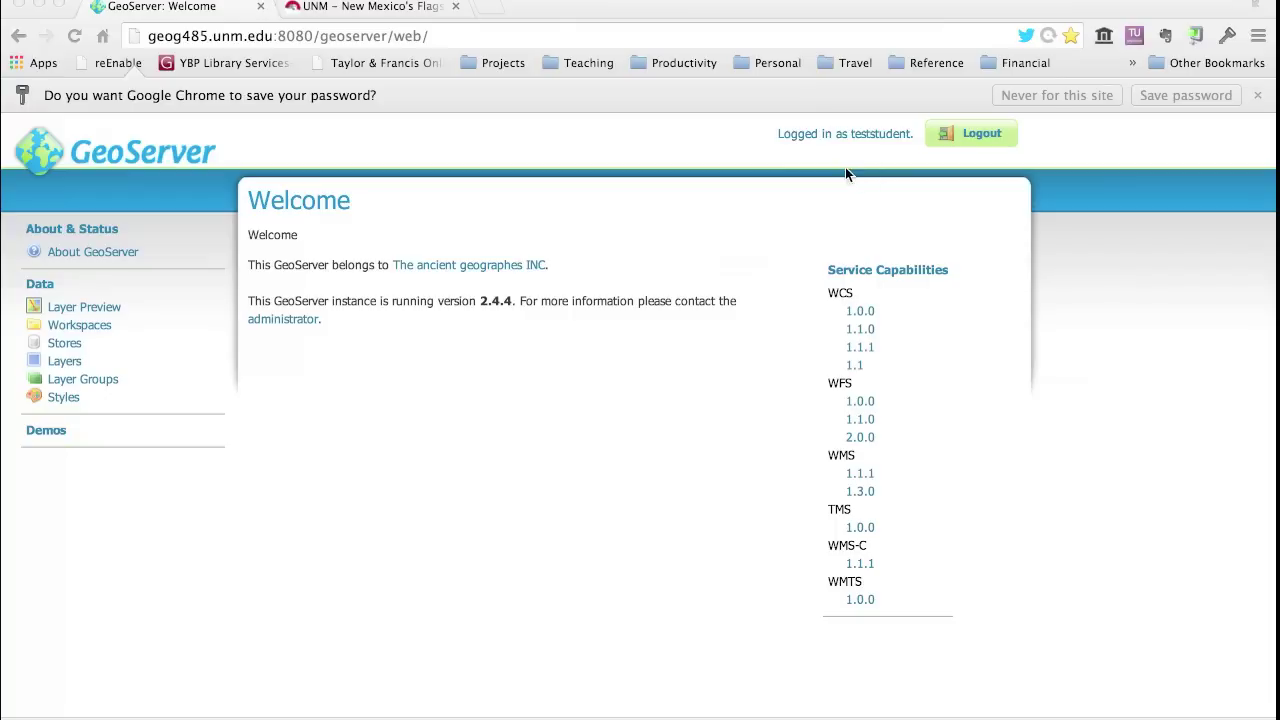
- Log out of the student account and log back in with the admin username and corrected password
{"action": "left_click", "coordinate": [960, 138]}
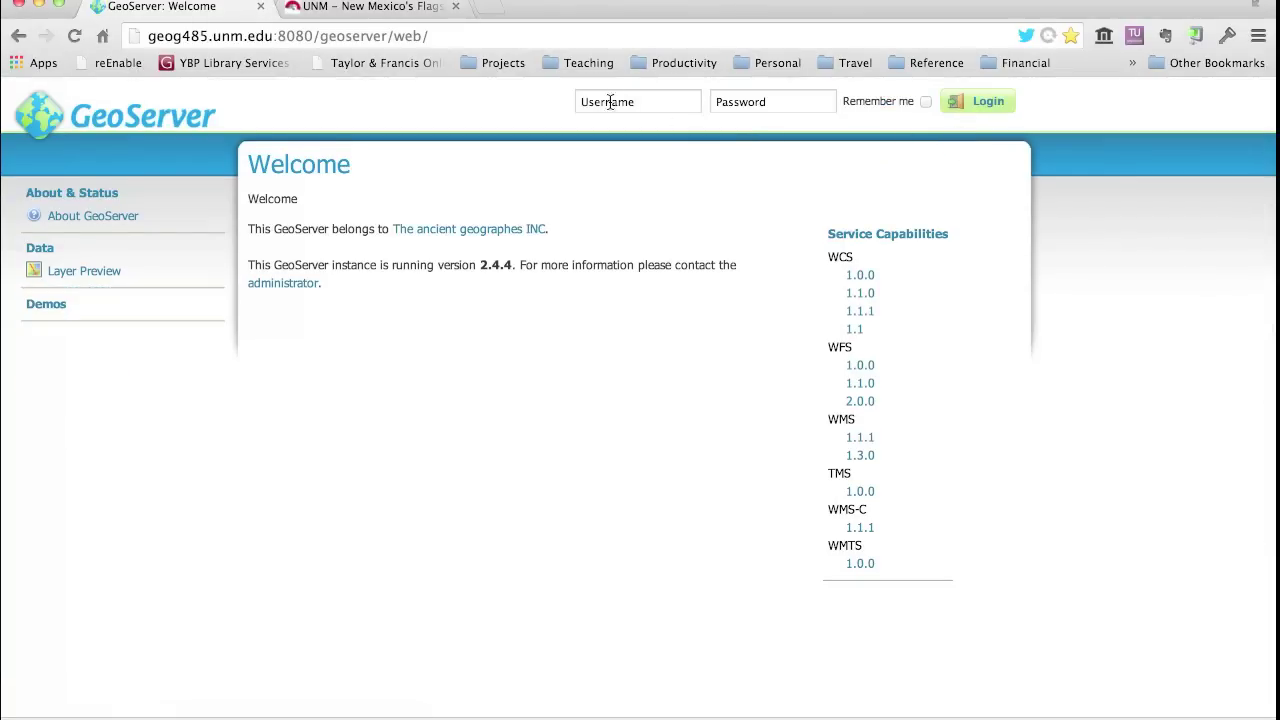
{"action": "left_click", "coordinate": [593, 104]}
{"action": "type", "text": "kbene"}
{"action": "key", "text": "Tab"}
{"action": "type", "text": "•••••••••"}
{"action": "key", "text": "BackSpace"}
{"action": "key", "text": "BackSpace"}
{"action": "key", "text": "BackSpace"}
{"action": "key", "text": "BackSpace"}
{"action": "key", "text": "BackSpace"}
{"action": "key", "text": "BackSpace"}
{"action": "key", "text": "BackSpace"}
{"action": "key", "text": "BackSpace"}
{"action": "key", "text": "BackSpace"}
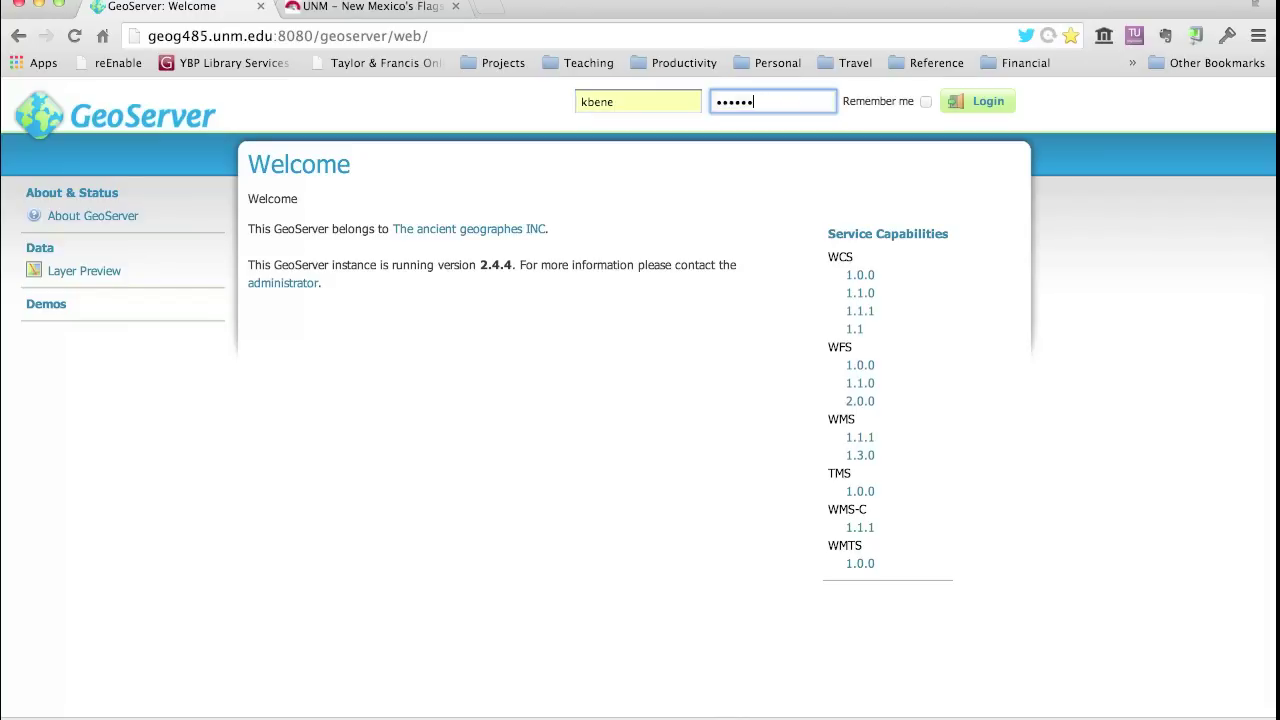
{"action": "type", "text": "••••••"}
{"action": "left_click", "coordinate": [974, 104]}
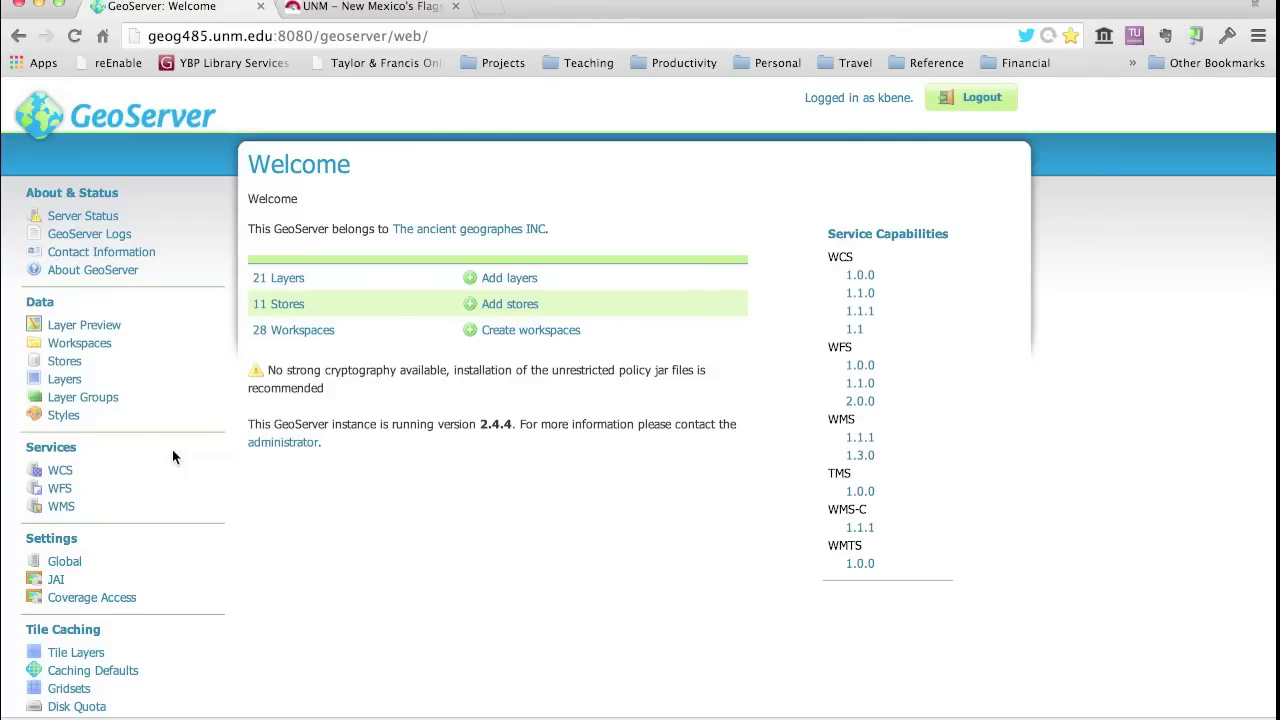
- Look over the Contact Information form, then view About GeoServer showing version 2.4.4
{"action": "left_click", "coordinate": [61, 257]}
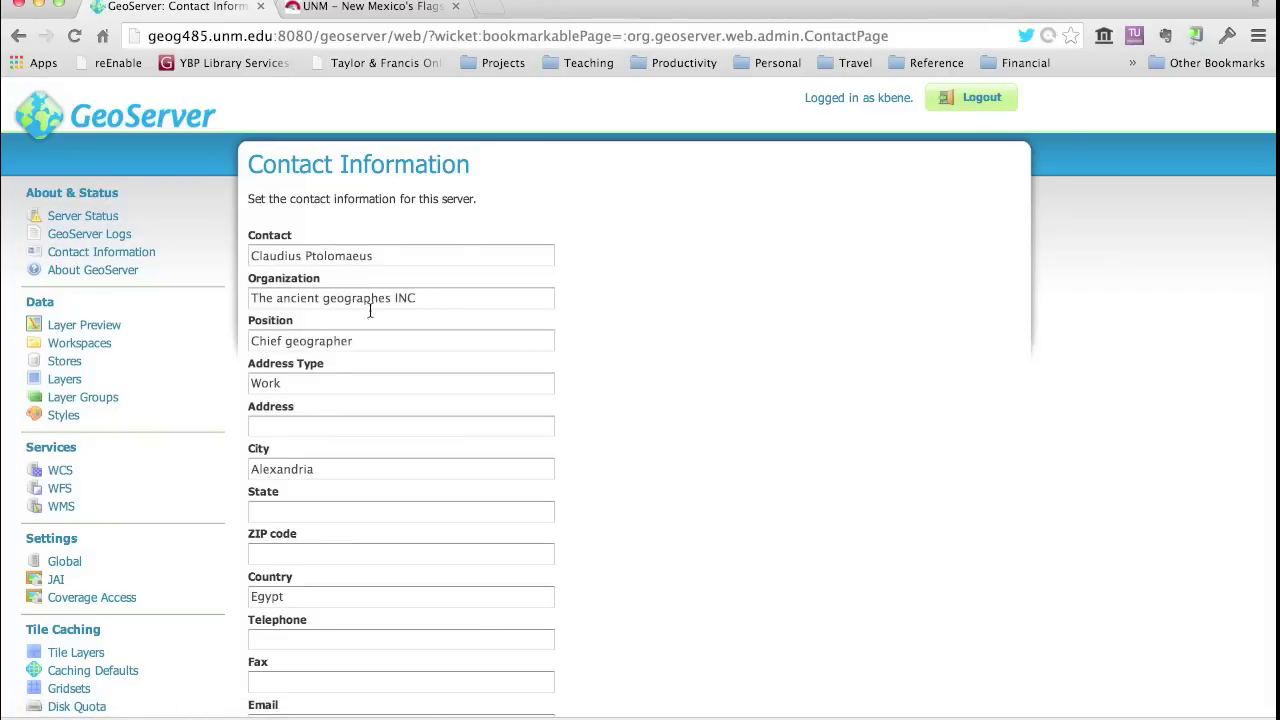
{"action": "scroll", "coordinate": [448, 530], "scroll_direction": "down", "scroll_amount": 3}
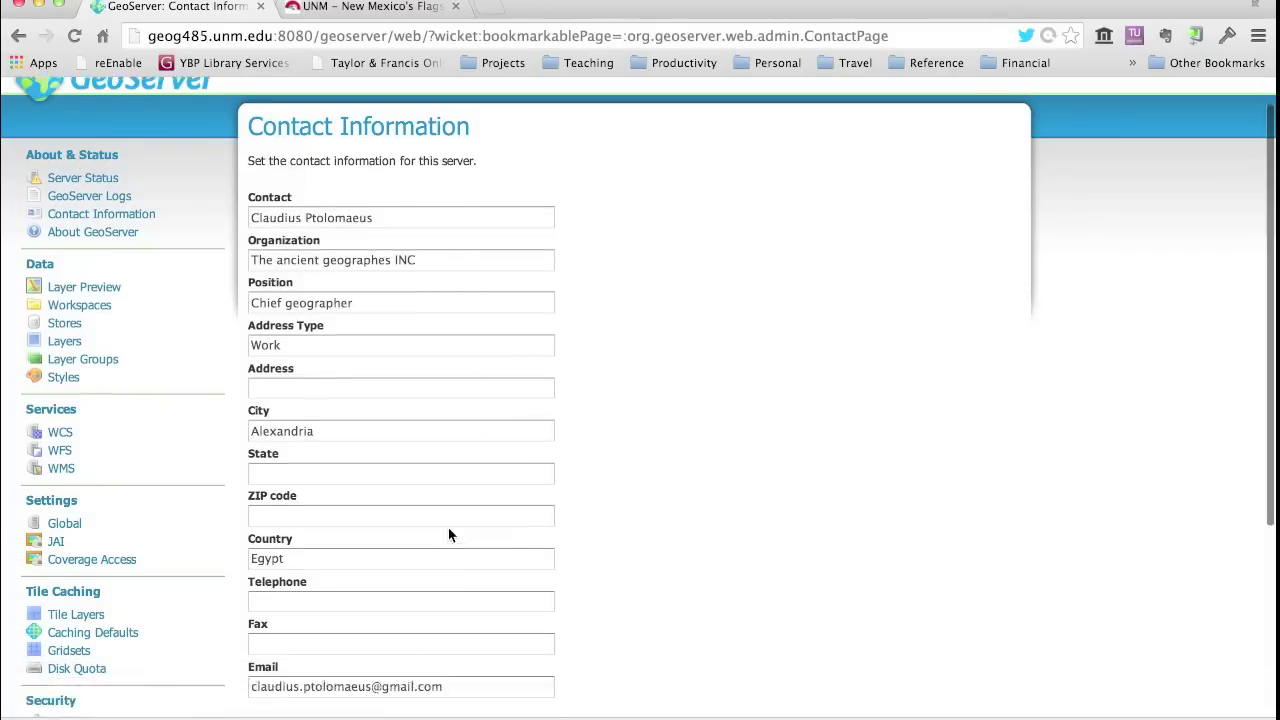
{"action": "scroll", "coordinate": [448, 530], "scroll_direction": "up", "scroll_amount": 3}
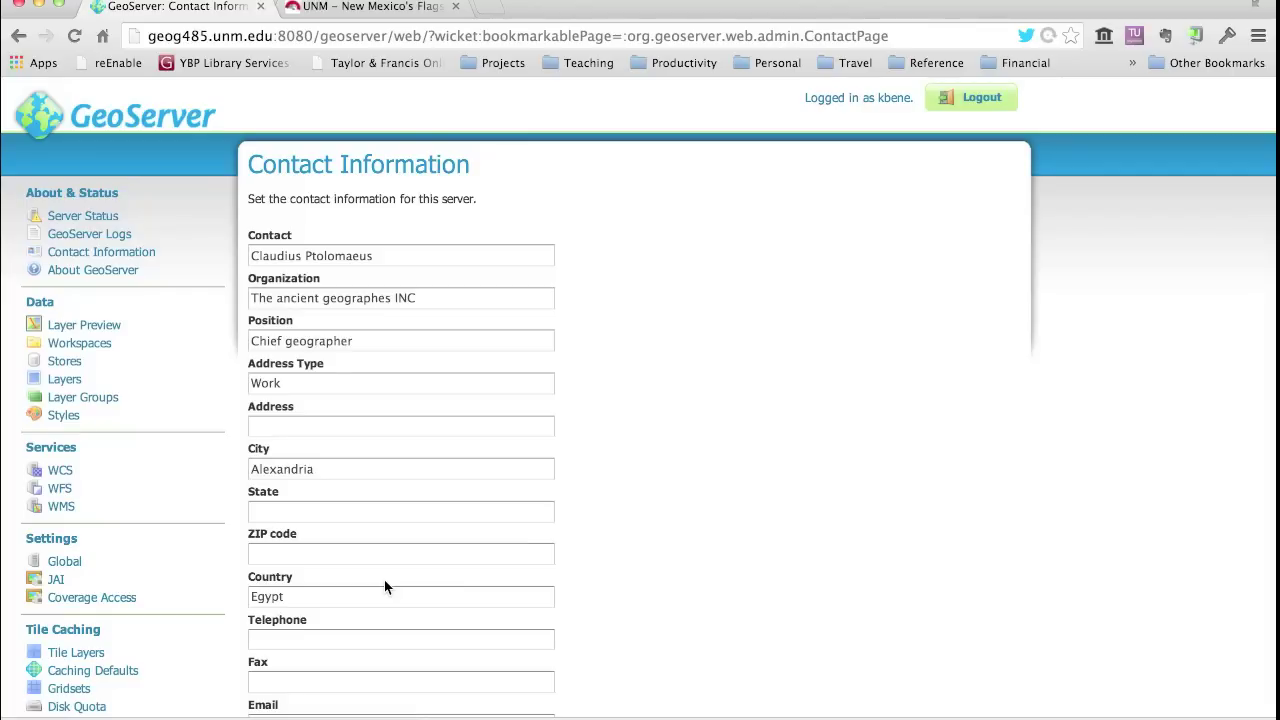
{"action": "left_click", "coordinate": [90, 271]}
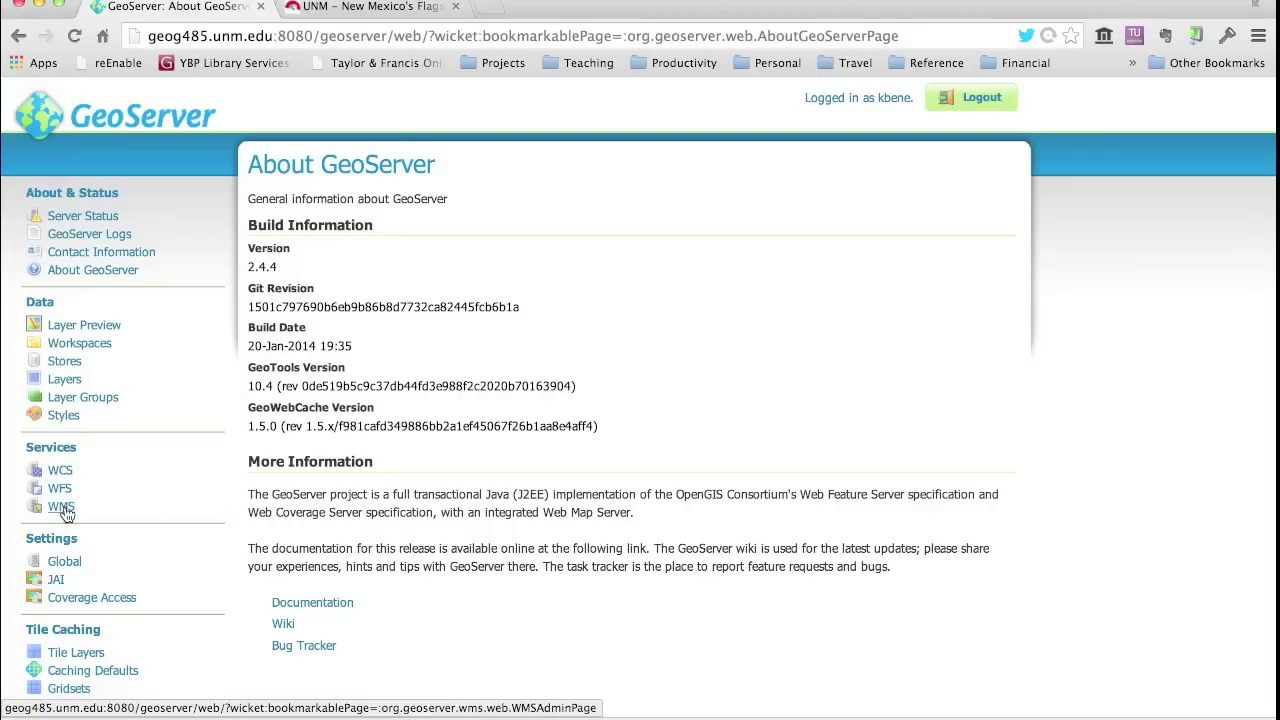
{"action": "left_click", "coordinate": [68, 510]}
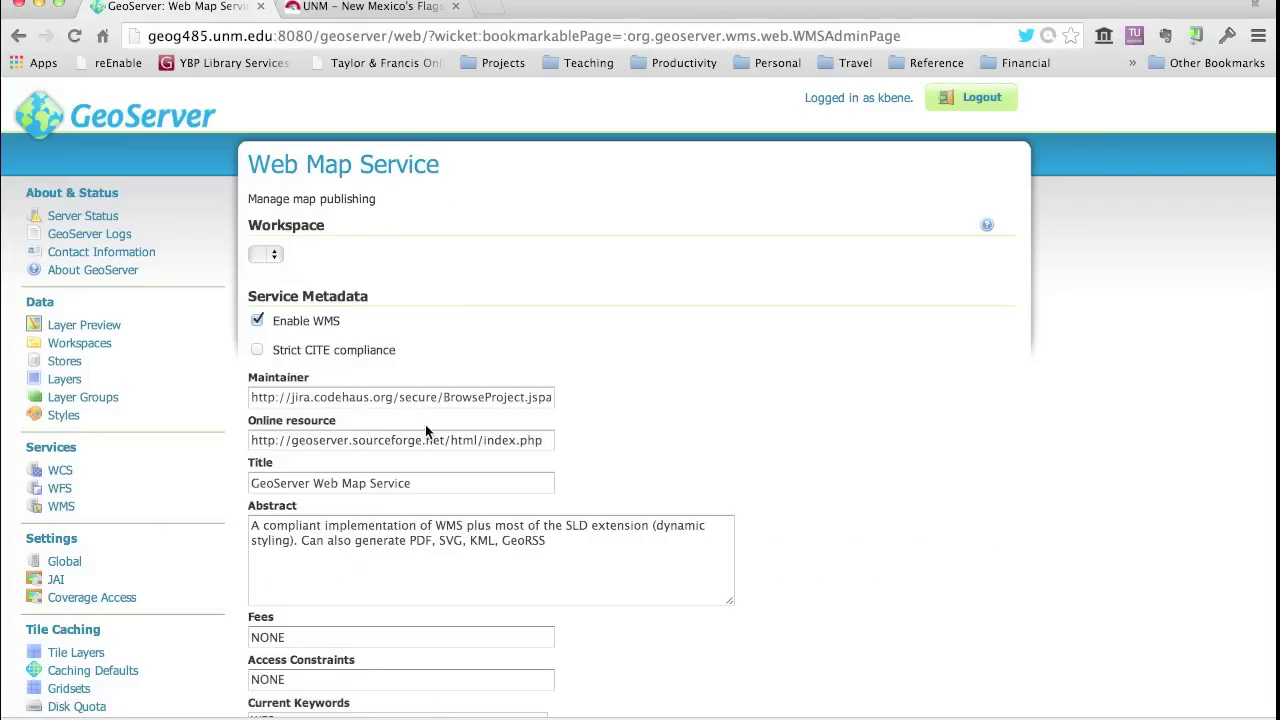
- Scroll the WMS settings and select the 'GeoServer Web Map Service' Title text
{"action": "scroll", "coordinate": [798, 600], "scroll_direction": "down", "scroll_amount": 3}
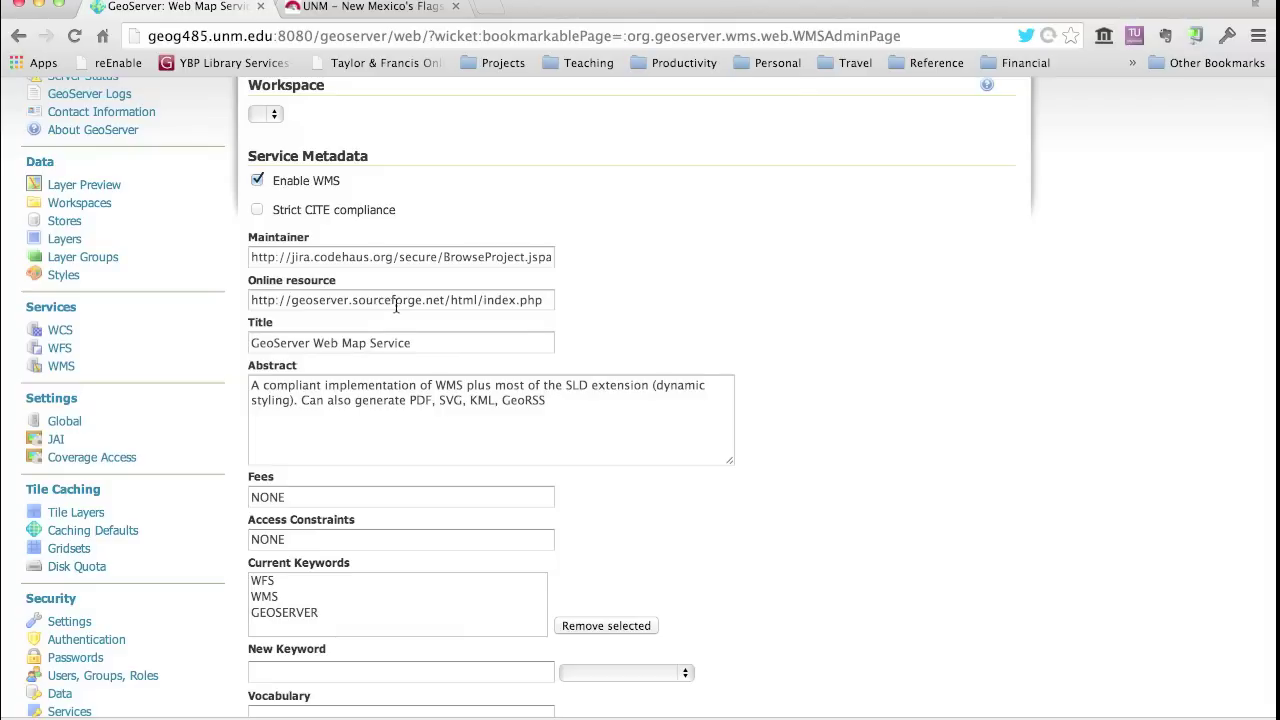
{"action": "scroll", "coordinate": [451, 310], "scroll_direction": "down", "scroll_amount": 2}
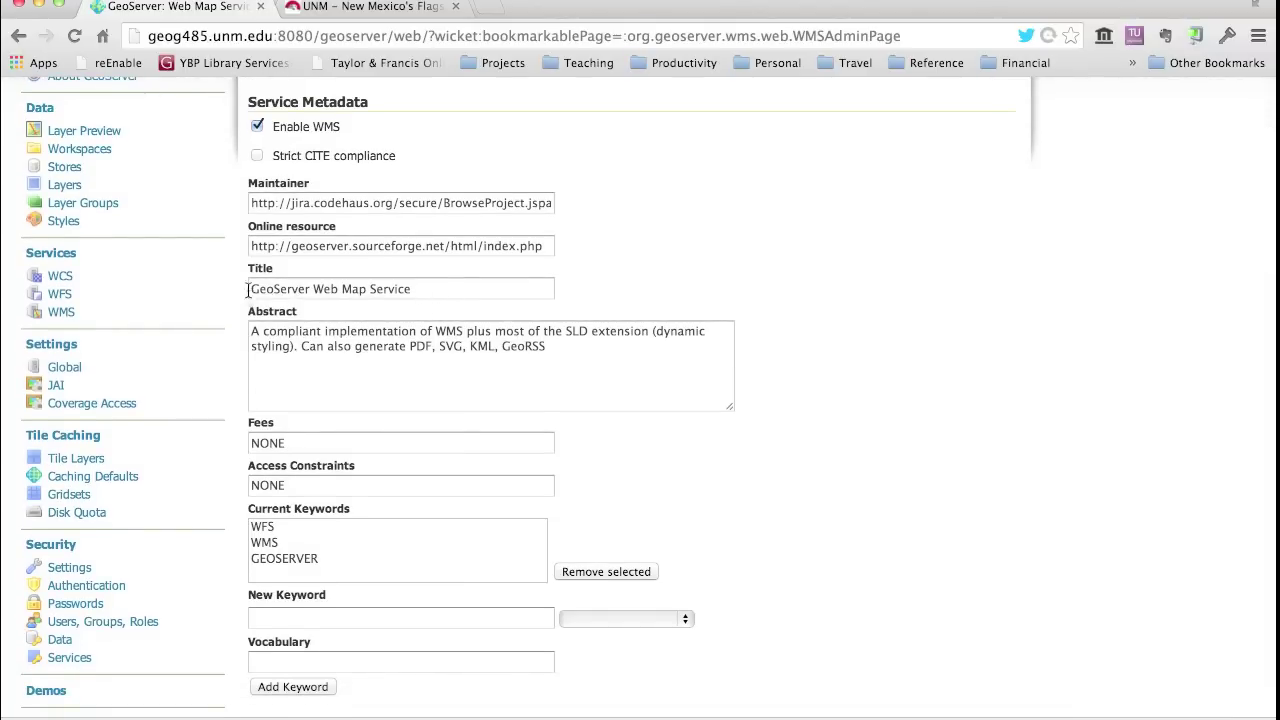
{"action": "left_click_drag", "start_coordinate": [251, 289], "coordinate": [467, 283]}
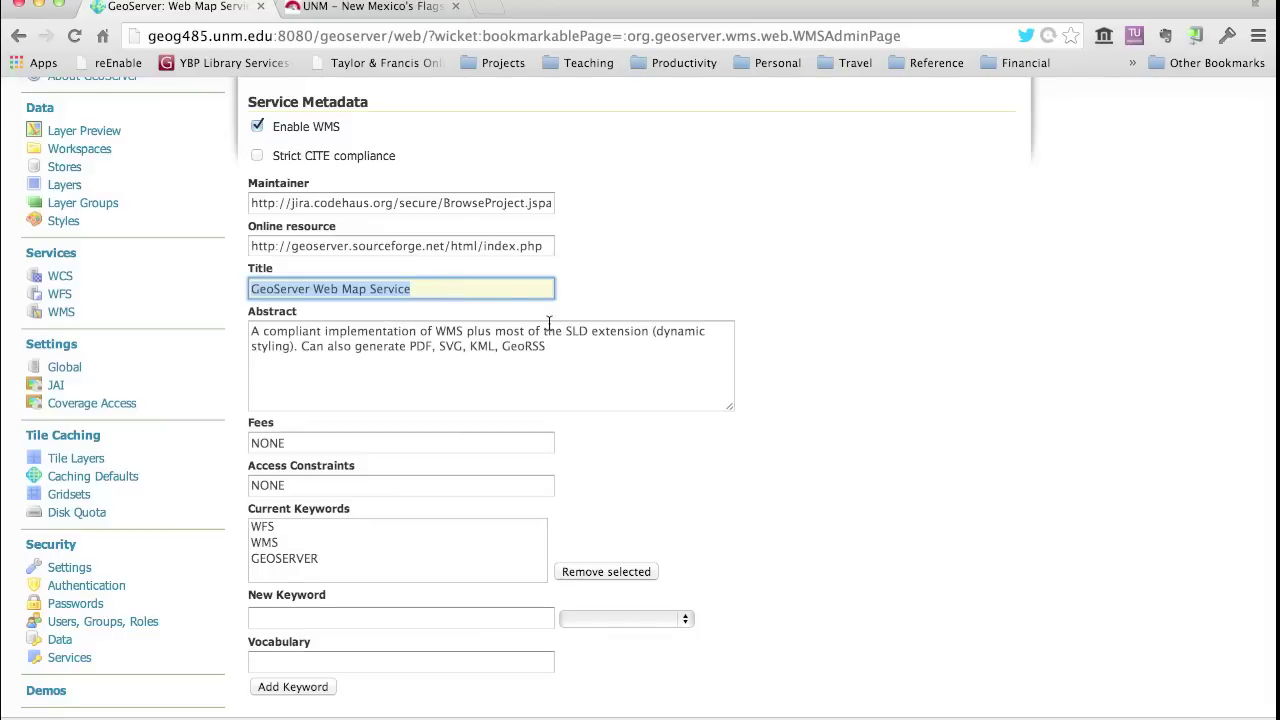
{"action": "scroll", "coordinate": [786, 390], "scroll_direction": "down", "scroll_amount": 1}
{"action": "scroll", "coordinate": [786, 390], "scroll_direction": "down", "scroll_amount": 1}
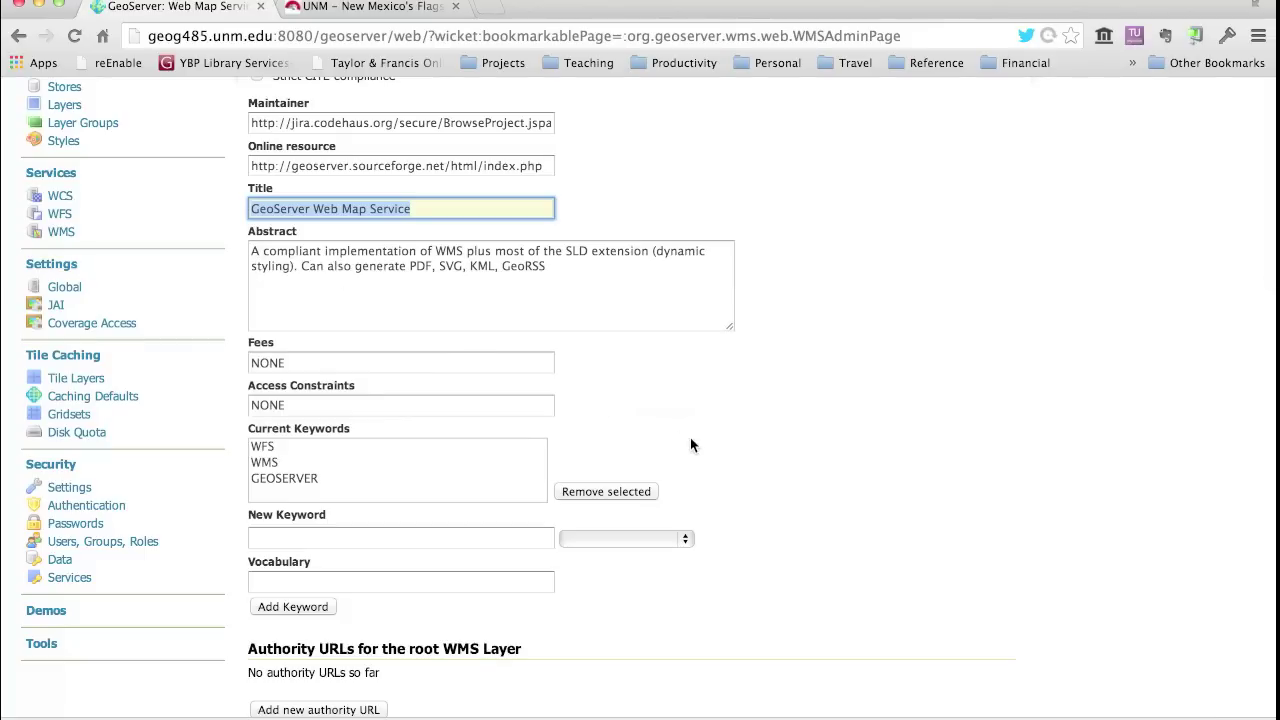
{"action": "scroll", "coordinate": [690, 440], "scroll_direction": "down", "scroll_amount": 1}
{"action": "scroll", "coordinate": [690, 445], "scroll_direction": "down", "scroll_amount": 3}
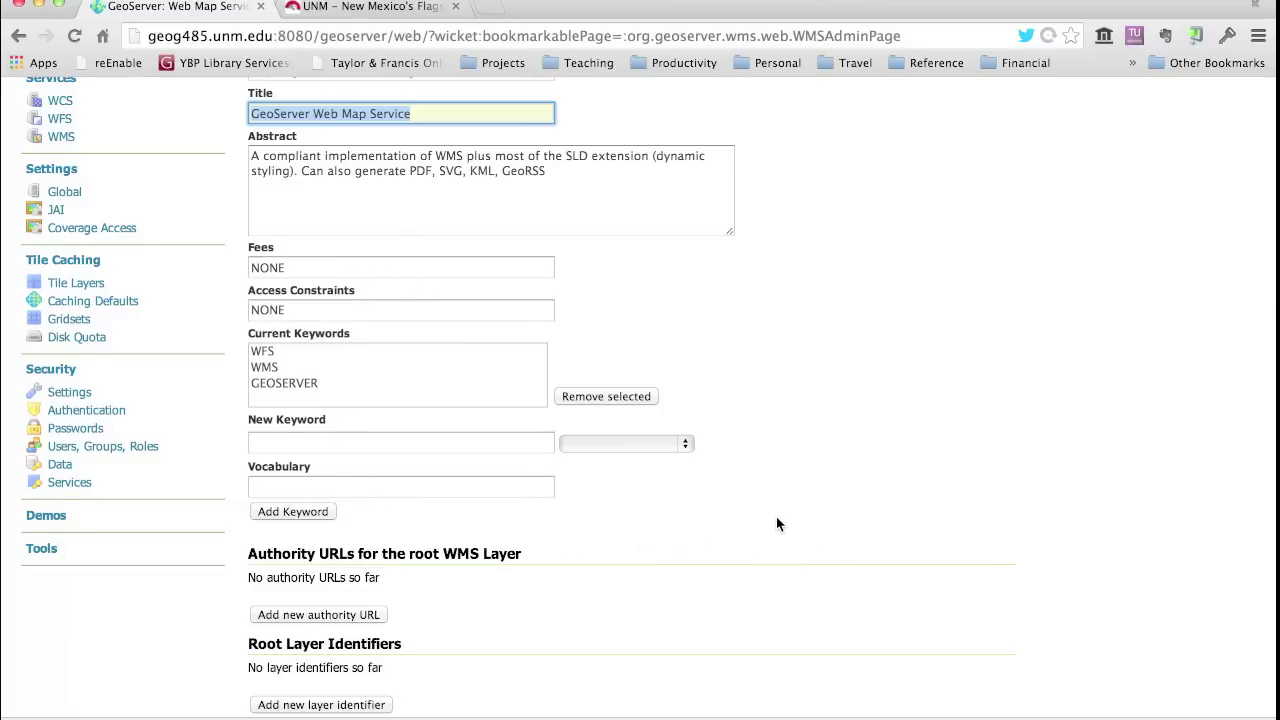
{"action": "scroll", "coordinate": [776, 516], "scroll_direction": "down", "scroll_amount": 1}
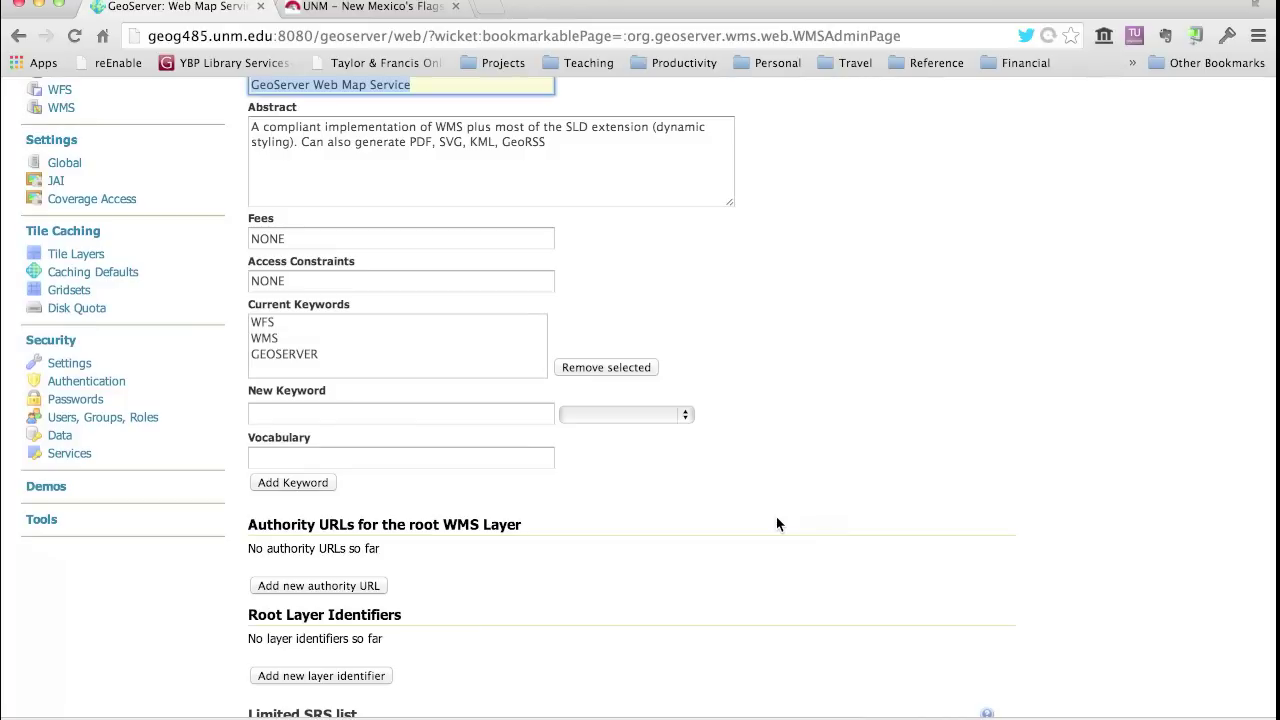
{"action": "scroll", "coordinate": [776, 522], "scroll_direction": "down", "scroll_amount": 5}
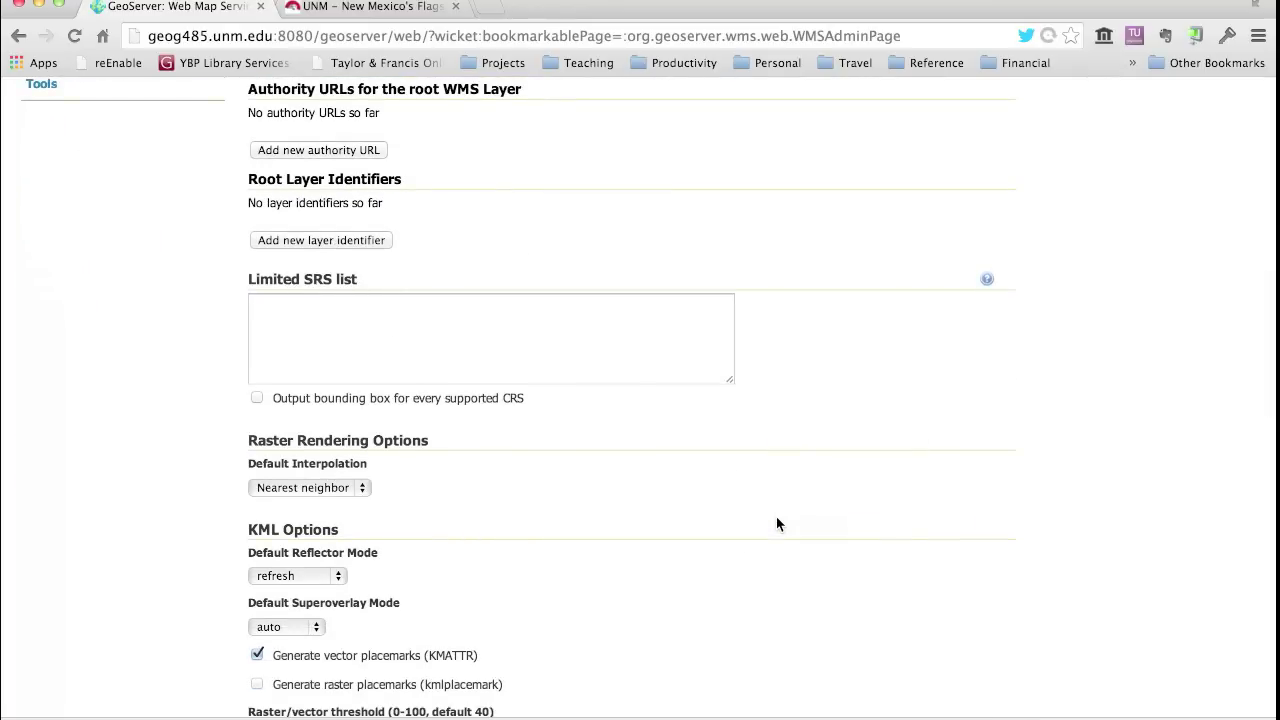
{"action": "scroll", "coordinate": [778, 523], "scroll_direction": "down", "scroll_amount": 3}
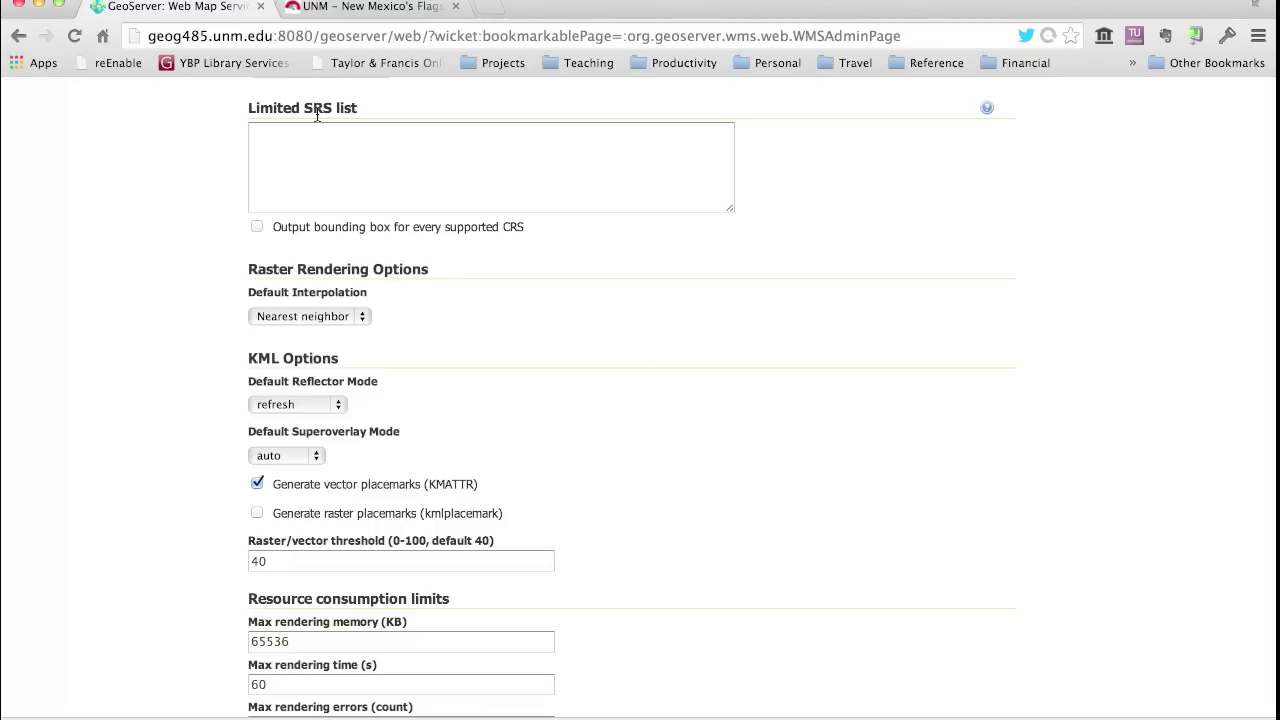
{"action": "scroll", "coordinate": [173, 152], "scroll_direction": "up", "scroll_amount": 2}
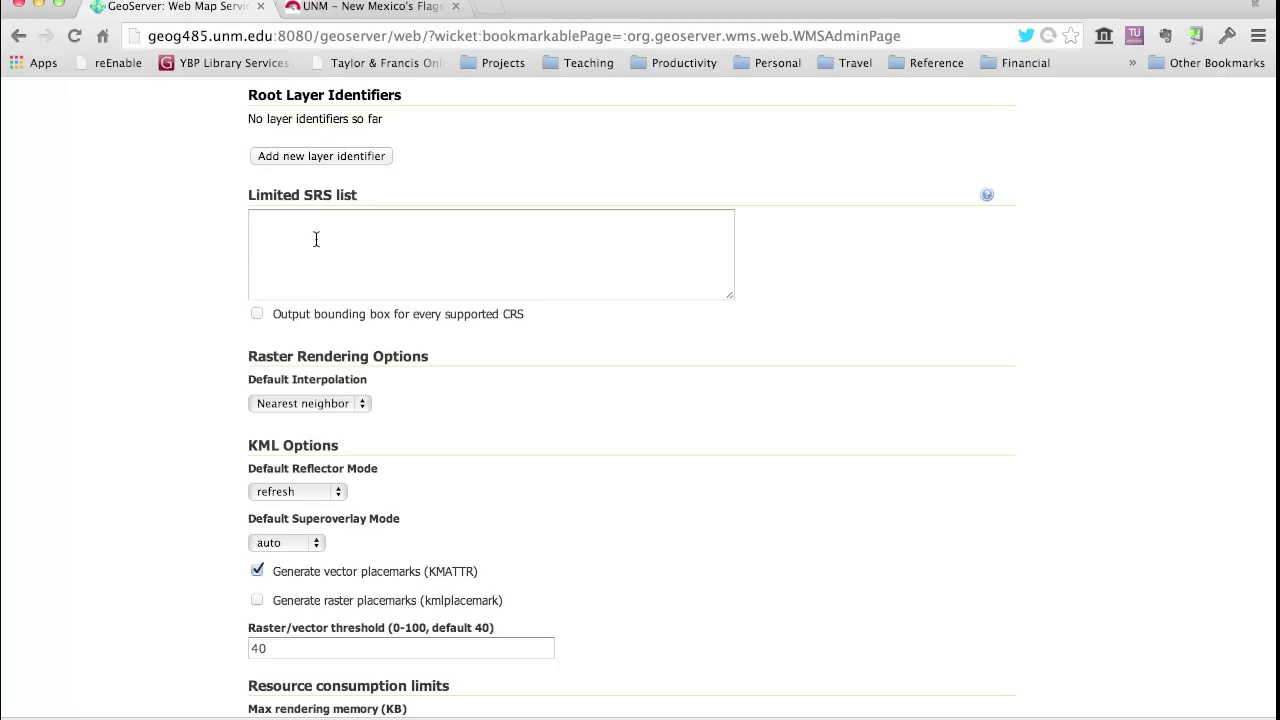
{"action": "left_click", "coordinate": [258, 224]}
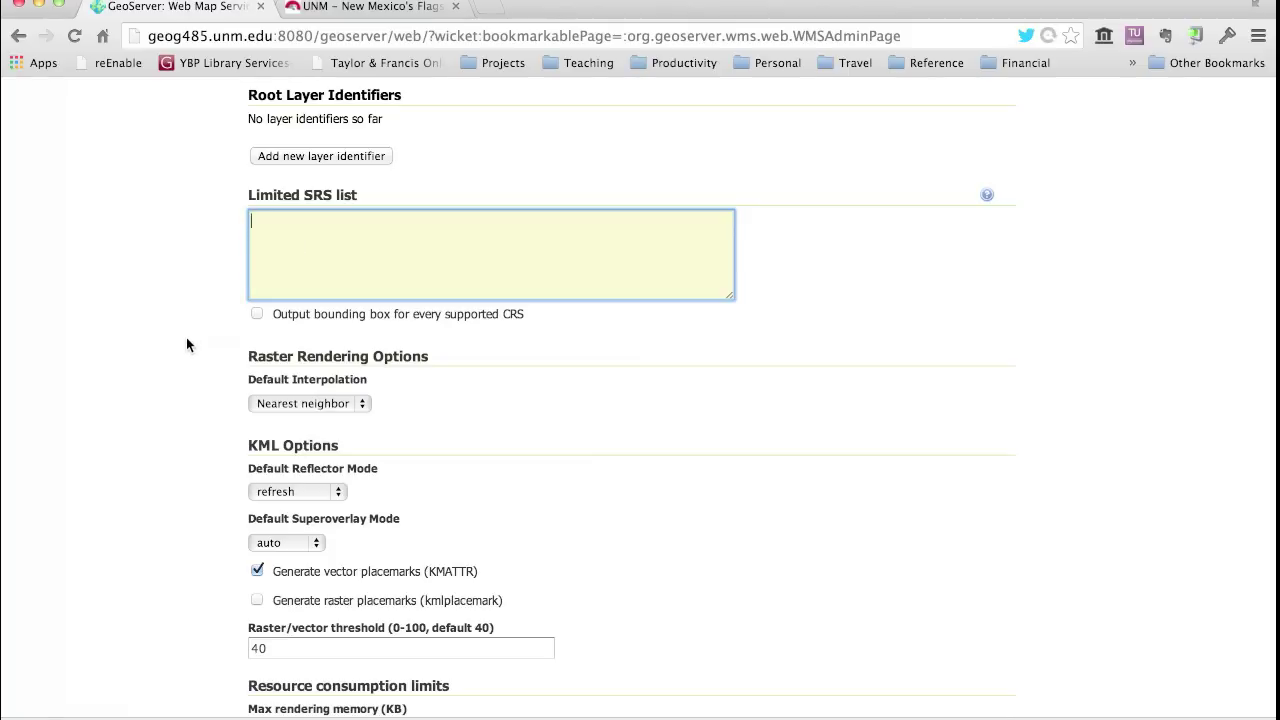
{"action": "scroll", "coordinate": [186, 344], "scroll_direction": "down", "scroll_amount": 2}
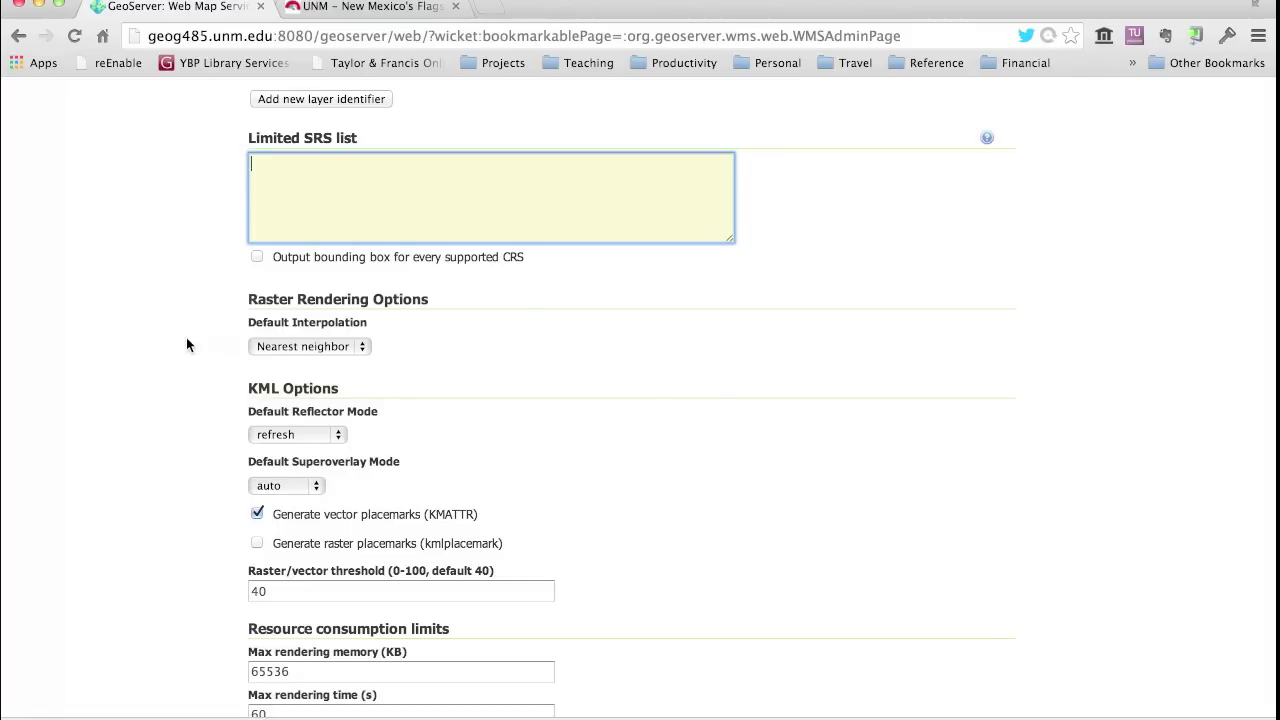
{"action": "scroll", "coordinate": [186, 344], "scroll_direction": "down", "scroll_amount": 8}
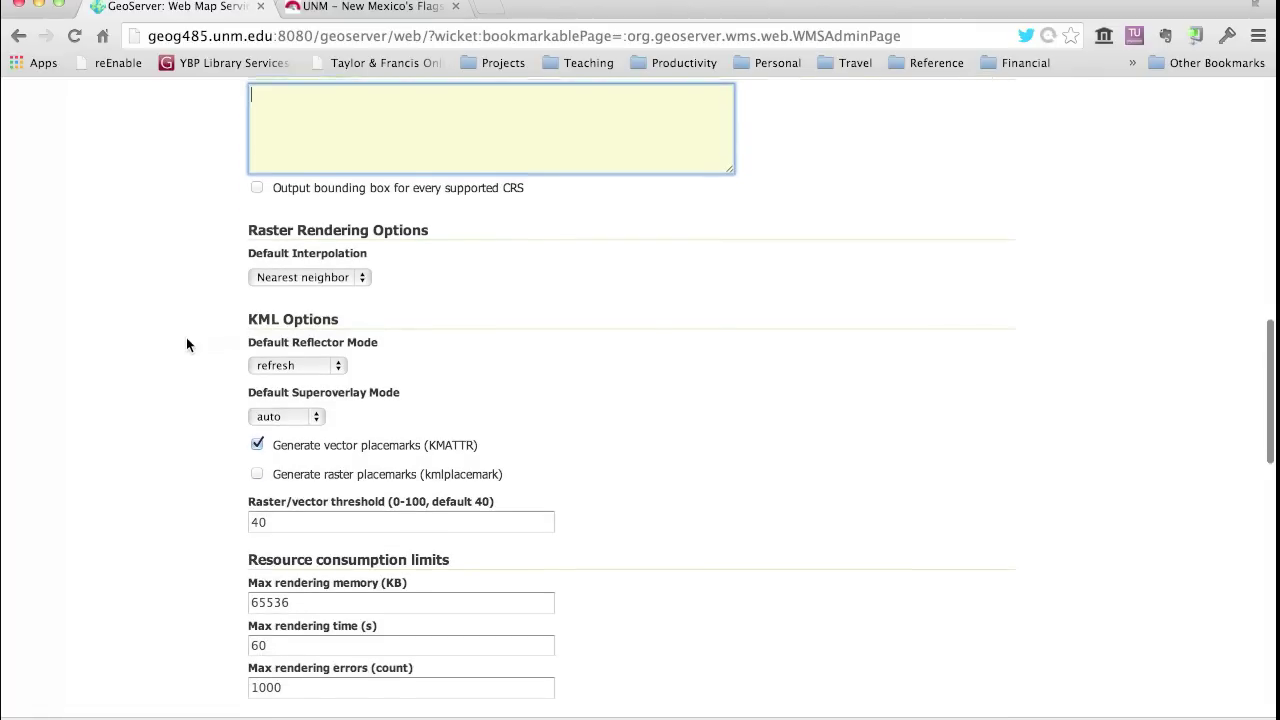
{"action": "scroll", "coordinate": [186, 344], "scroll_direction": "down", "scroll_amount": 4}
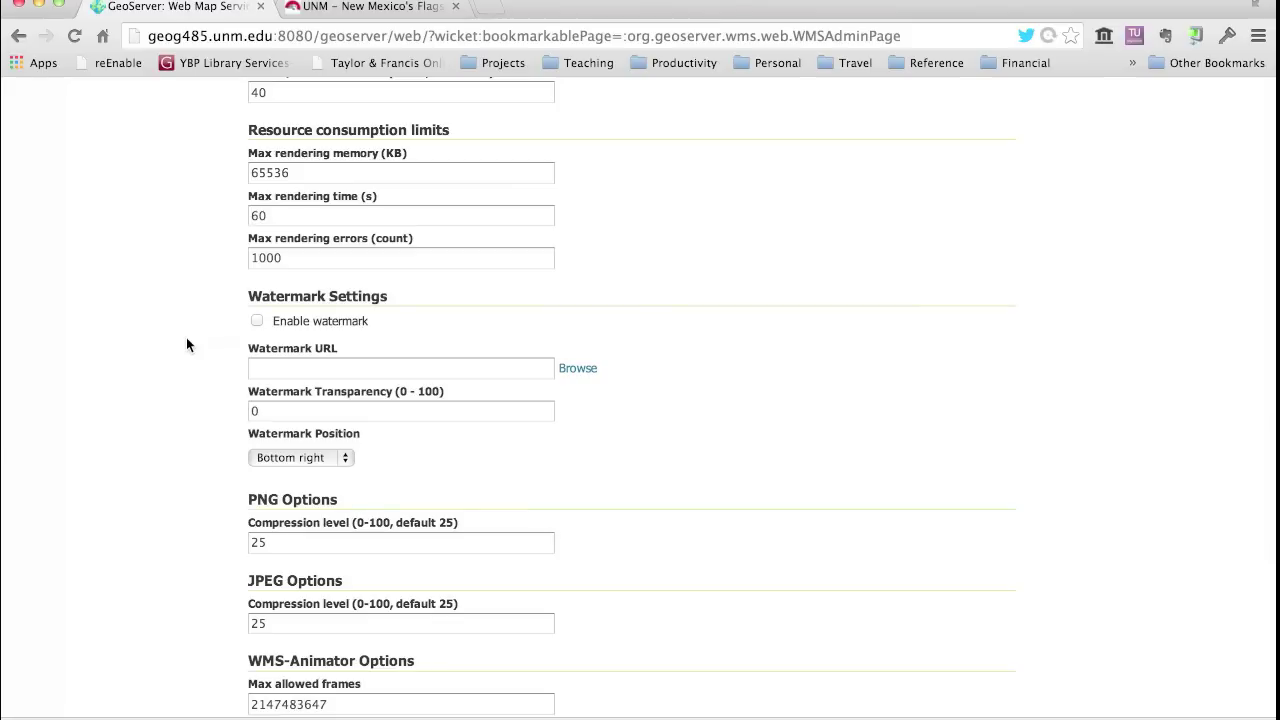
{"action": "scroll", "coordinate": [186, 344], "scroll_direction": "down", "scroll_amount": 1}
{"action": "scroll", "coordinate": [186, 344], "scroll_direction": "down", "scroll_amount": 1}
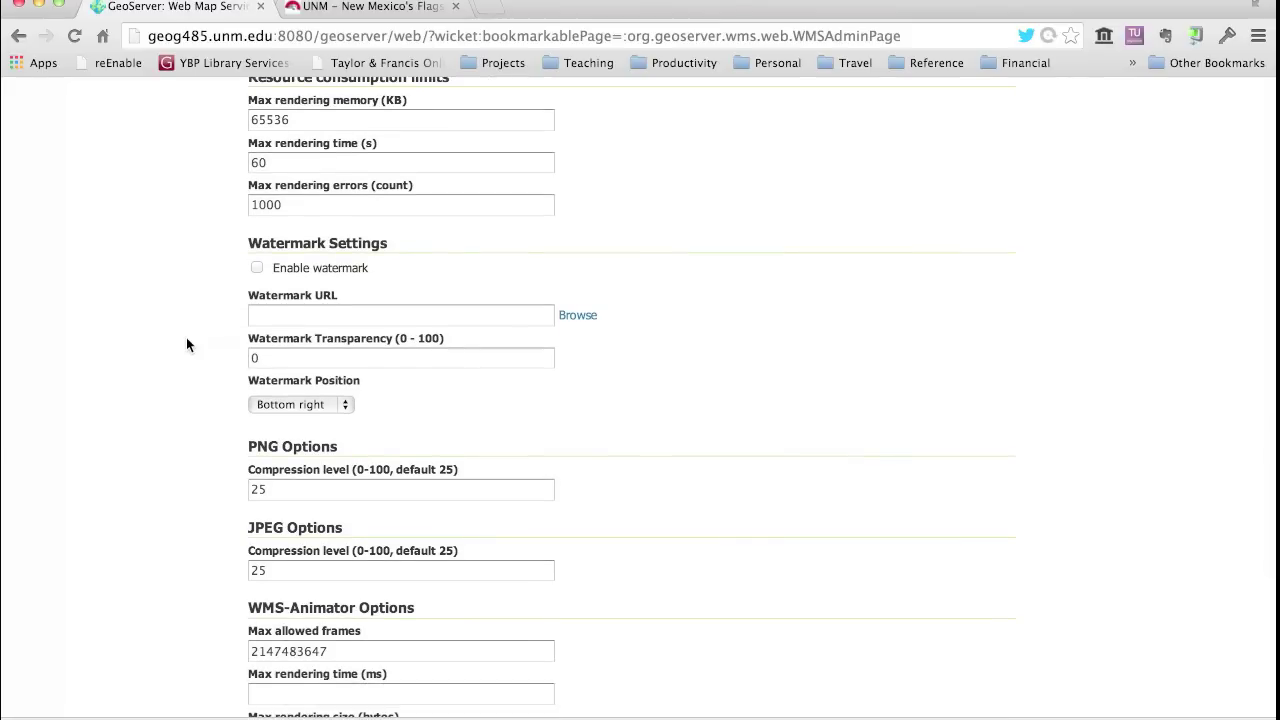
{"action": "scroll", "coordinate": [186, 344], "scroll_direction": "down", "scroll_amount": 8}
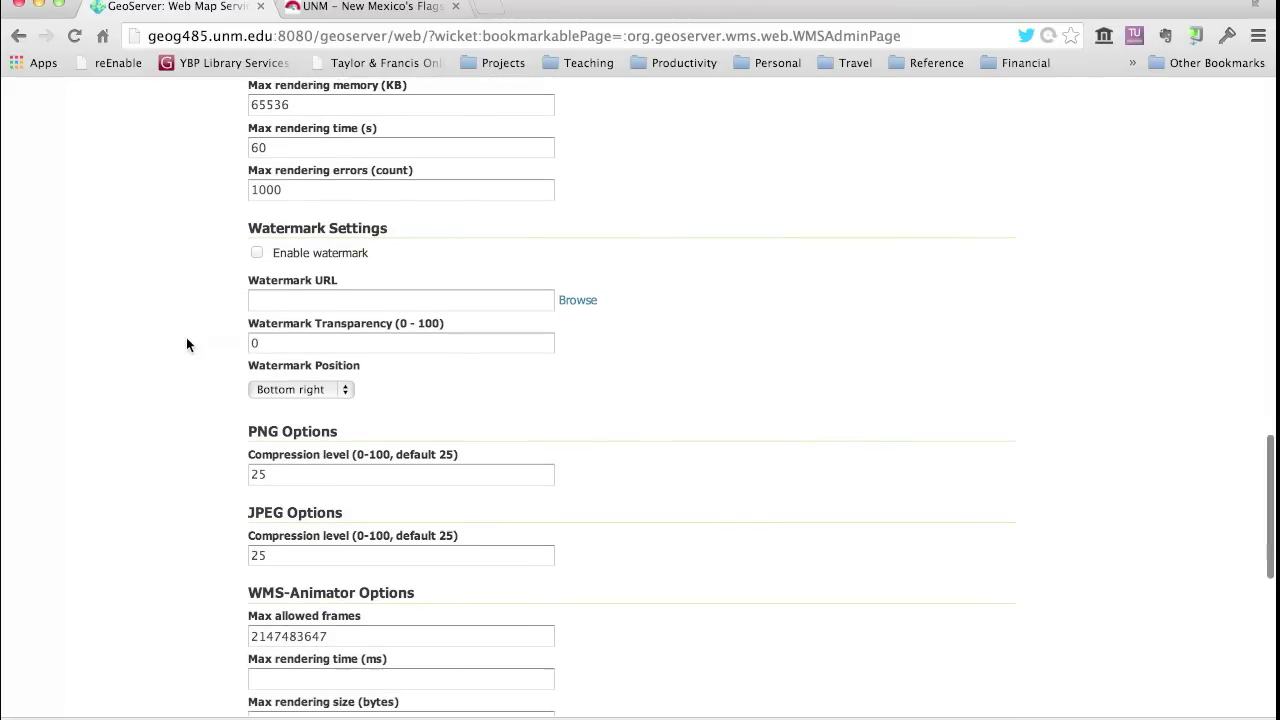
{"action": "scroll", "coordinate": [186, 345], "scroll_direction": "down", "scroll_amount": 1}
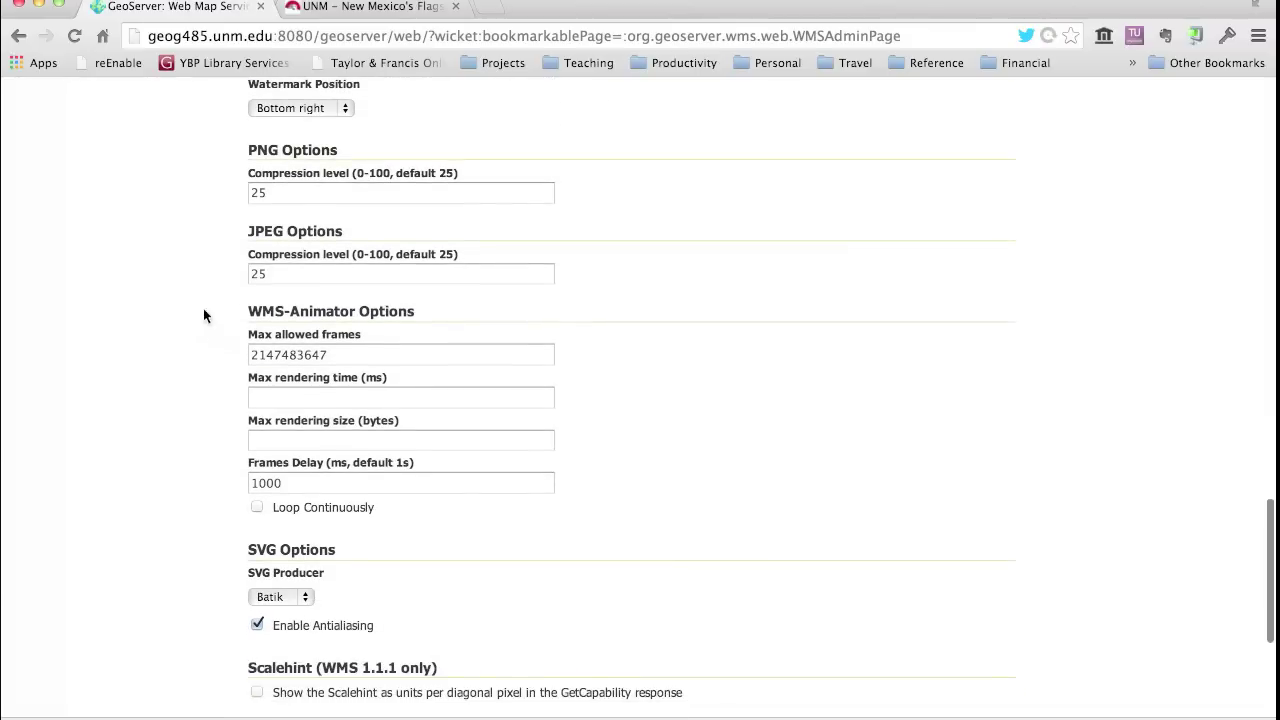
{"action": "left_click", "coordinate": [268, 193]}
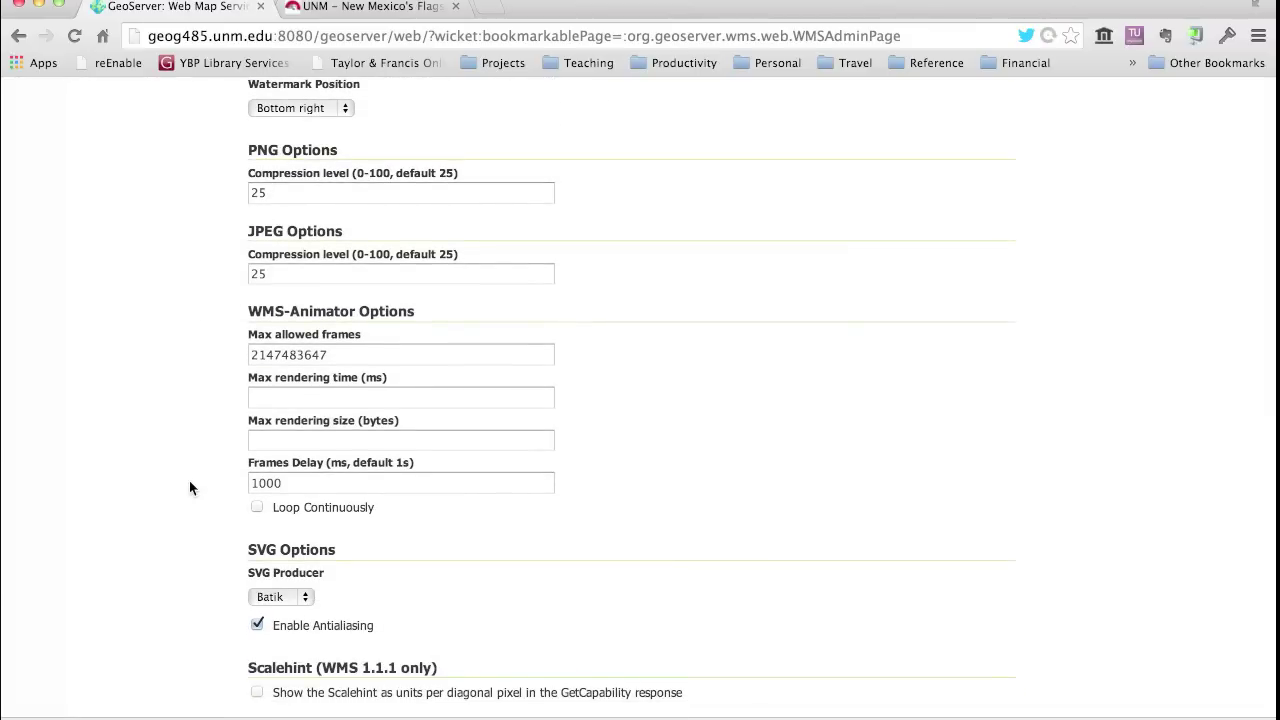
{"action": "scroll", "coordinate": [189, 480], "scroll_direction": "down", "scroll_amount": 7}
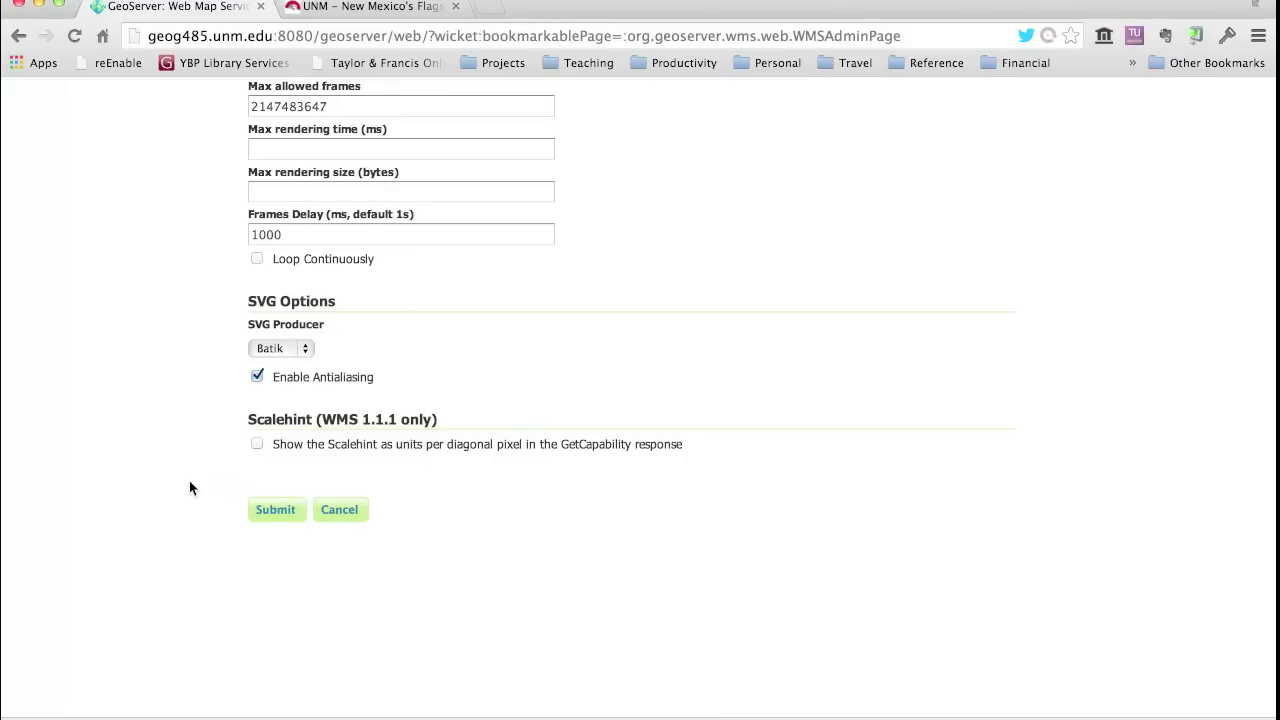
{"action": "scroll", "coordinate": [189, 480], "scroll_direction": "up", "scroll_amount": 15}
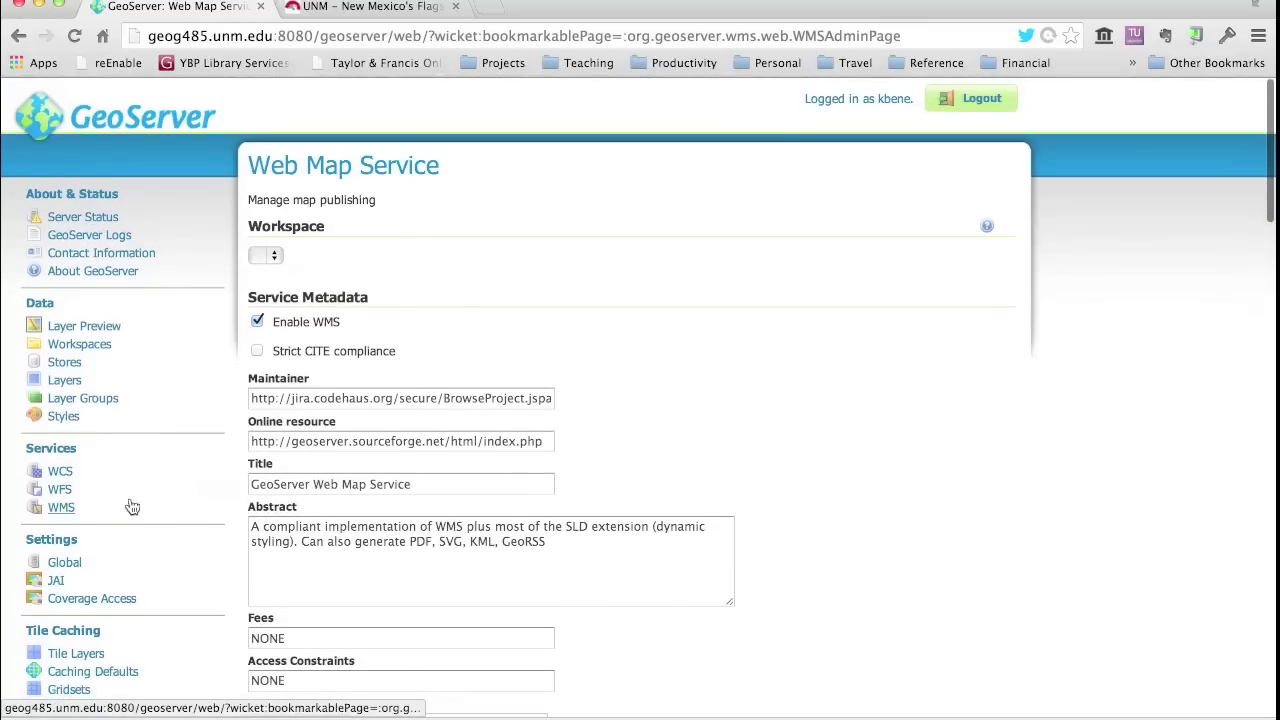
- Review the WFS settings (max features 1000000, service level Complete), then go to WCS settings
{"action": "left_click", "coordinate": [60, 488]}
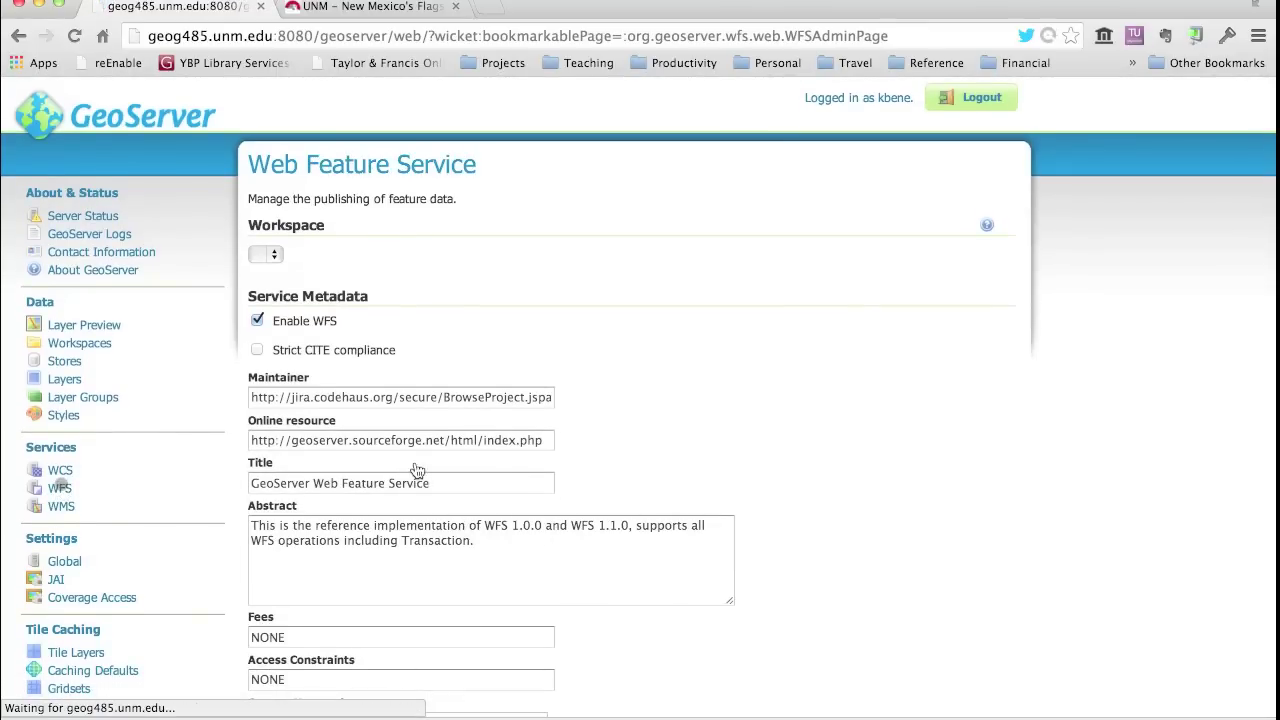
{"action": "scroll", "coordinate": [830, 536], "scroll_direction": "down", "scroll_amount": 6}
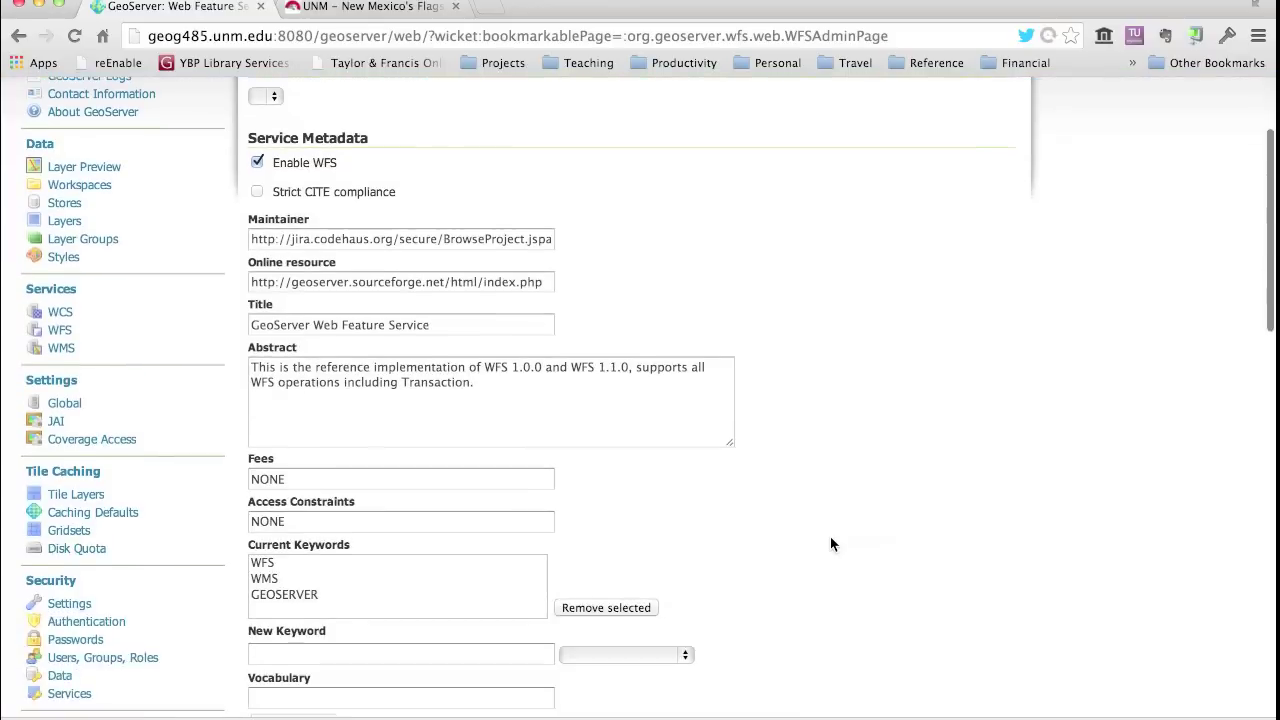
{"action": "scroll", "coordinate": [830, 537], "scroll_direction": "down", "scroll_amount": 9}
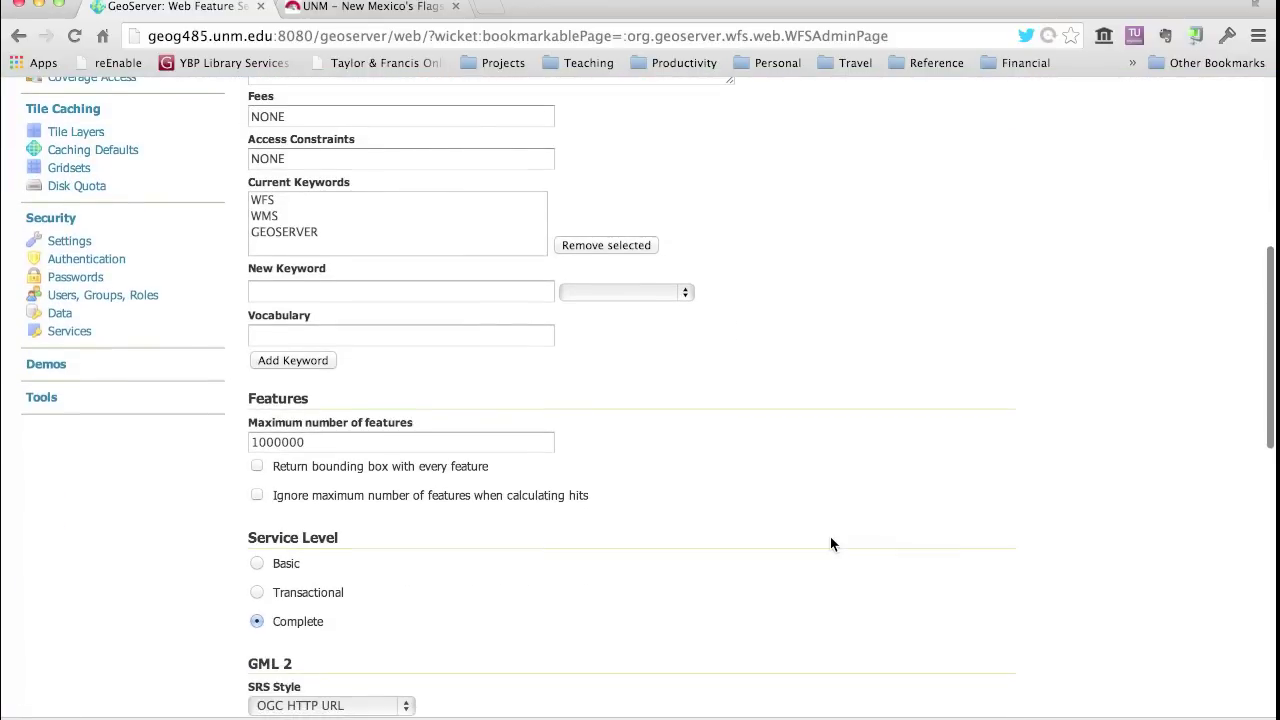
{"action": "scroll", "coordinate": [830, 544], "scroll_direction": "down", "scroll_amount": 2}
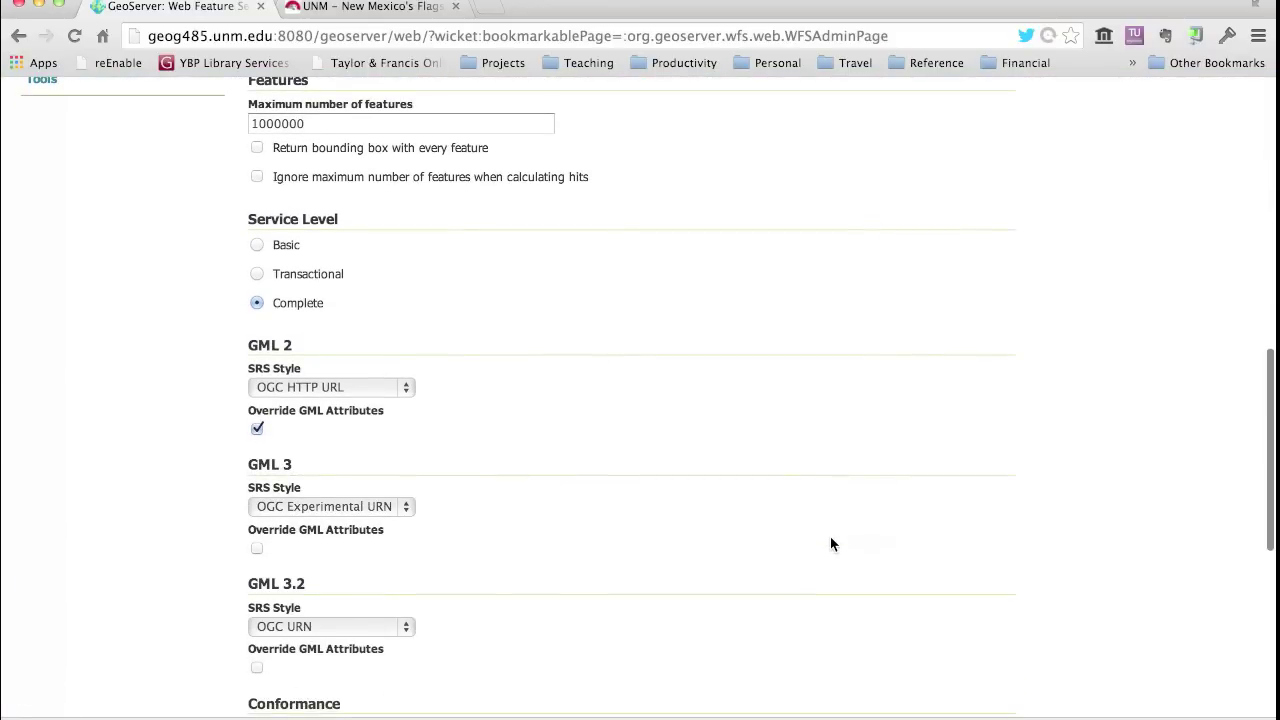
{"action": "scroll", "coordinate": [830, 544], "scroll_direction": "up", "scroll_amount": 1}
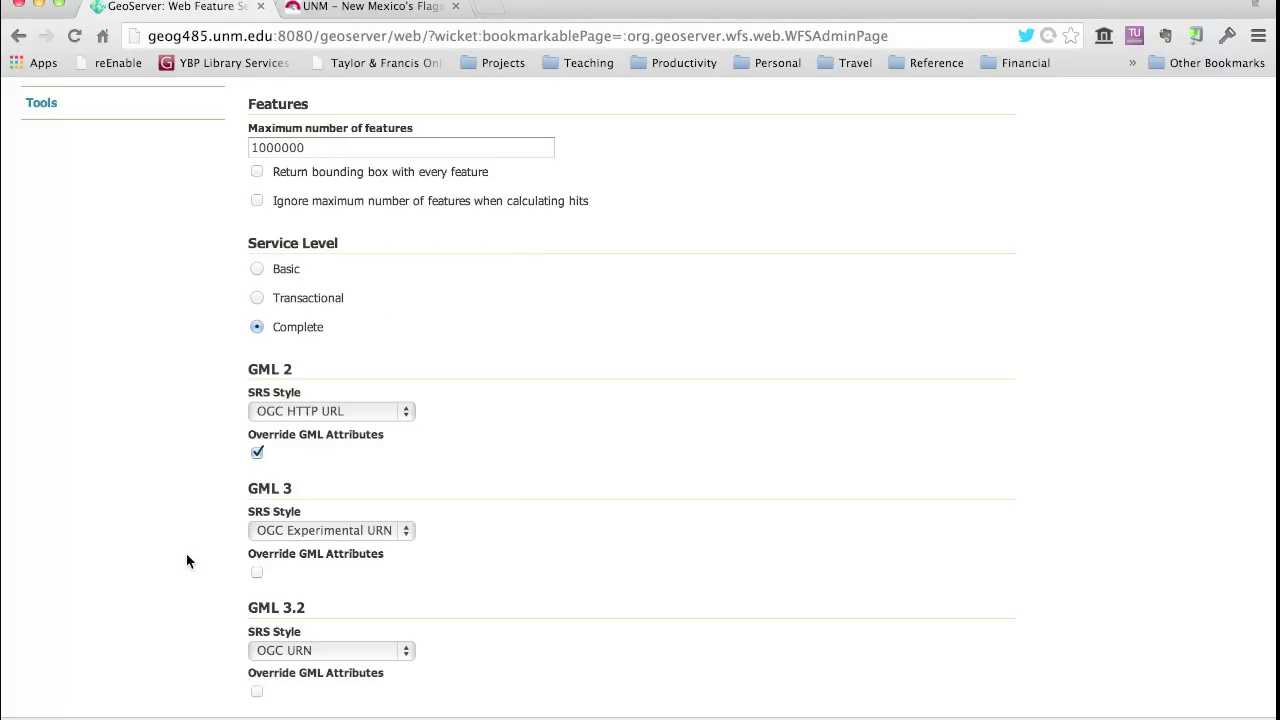
{"action": "scroll", "coordinate": [185, 557], "scroll_direction": "down", "scroll_amount": 3}
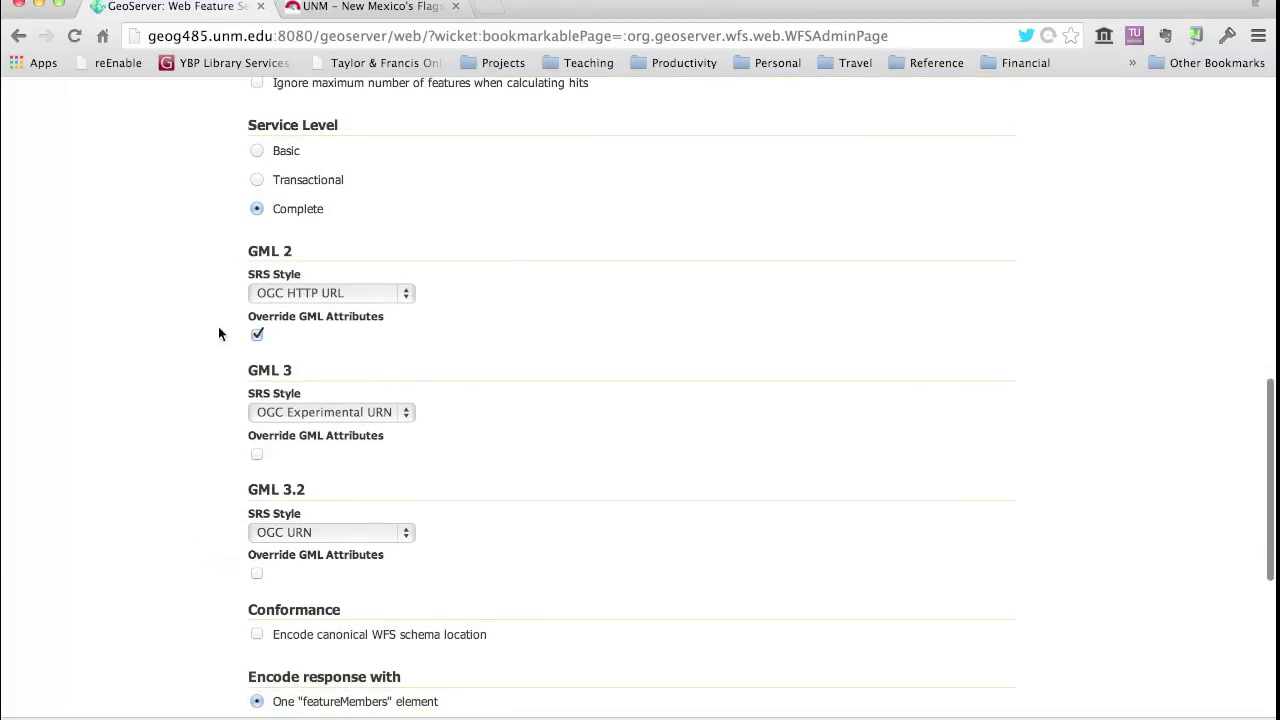
{"action": "scroll", "coordinate": [193, 440], "scroll_direction": "down", "scroll_amount": 5}
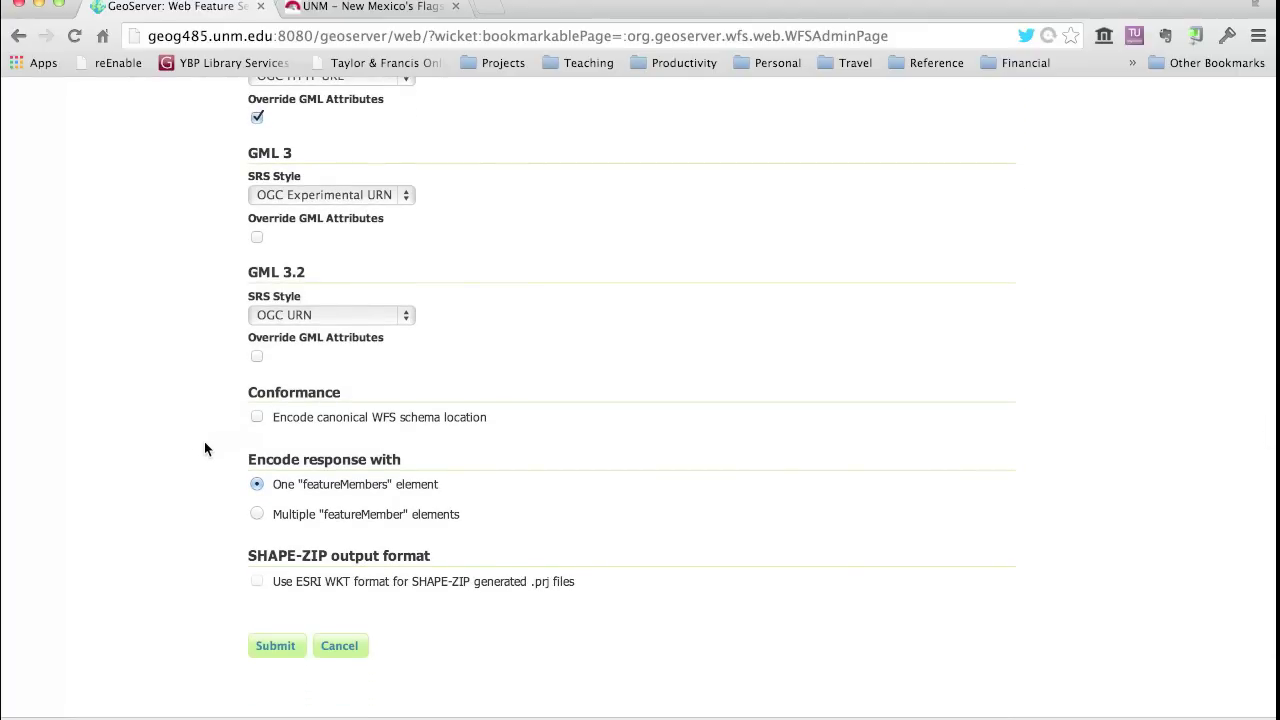
{"action": "scroll", "coordinate": [204, 447], "scroll_direction": "up", "scroll_amount": 15}
{"action": "scroll", "coordinate": [207, 450], "scroll_direction": "down", "scroll_amount": 1}
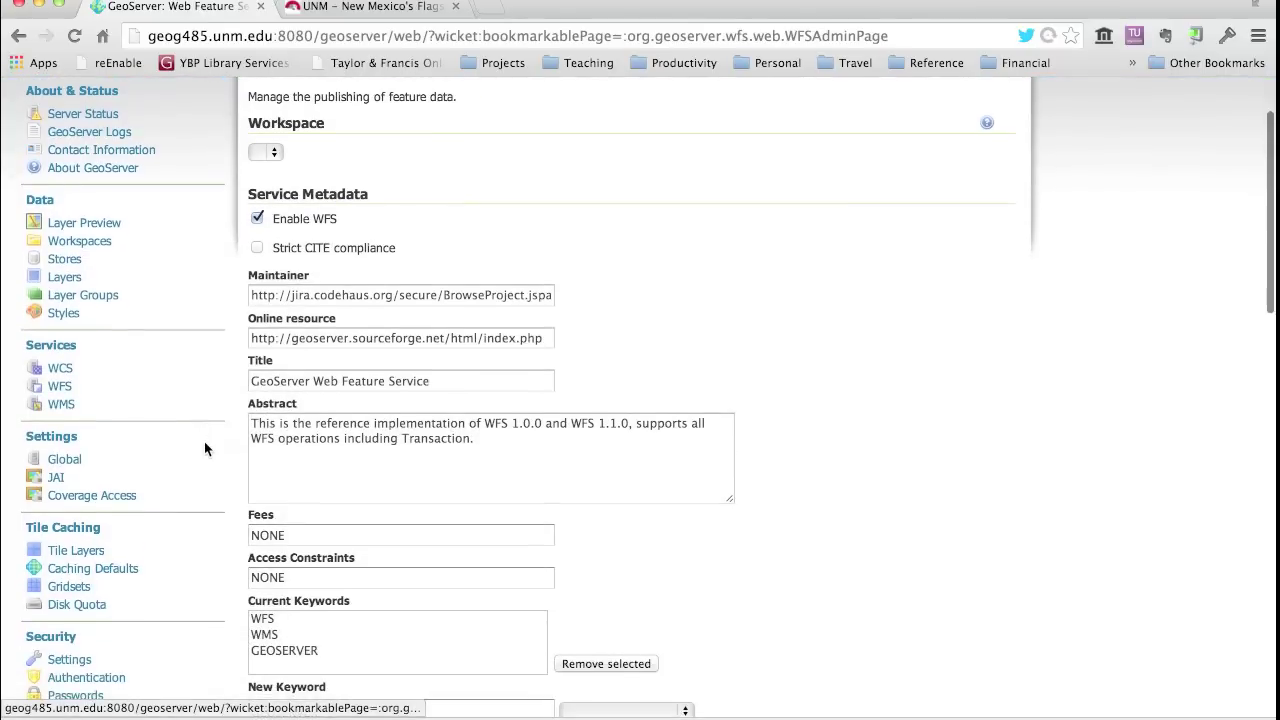
{"action": "left_click", "coordinate": [55, 367]}
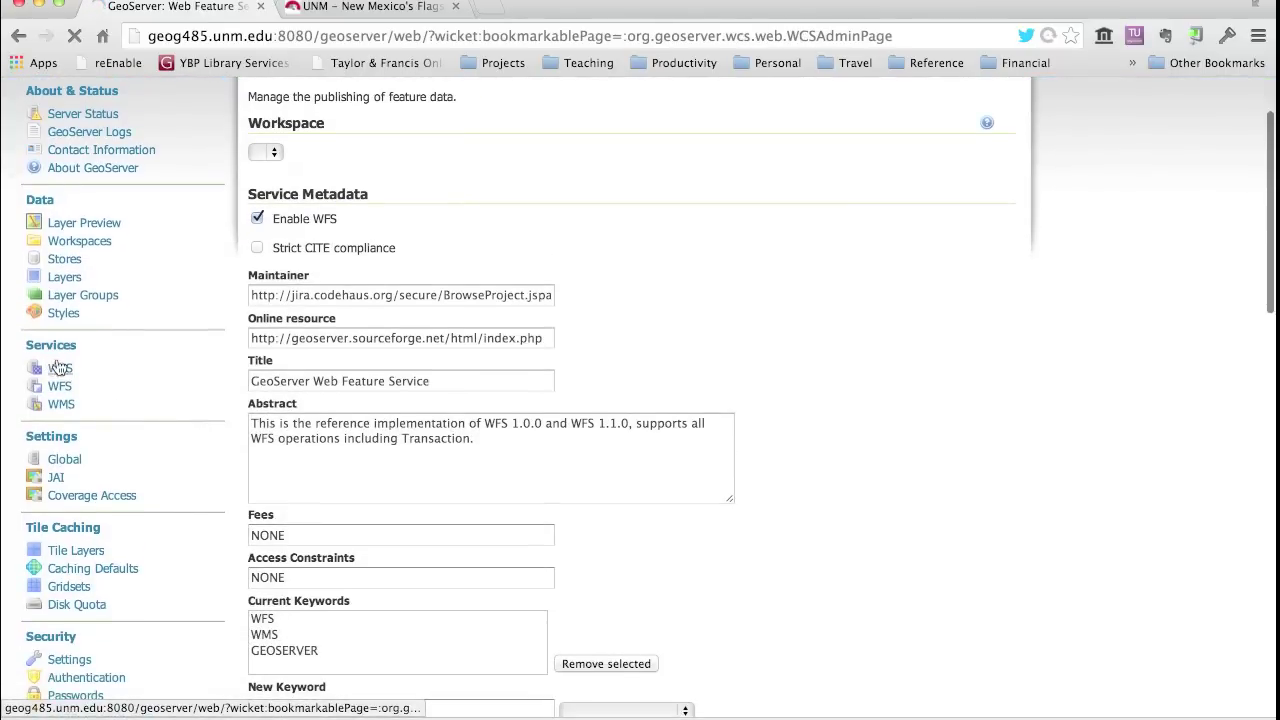
{"action": "scroll", "coordinate": [876, 614], "scroll_direction": "down", "scroll_amount": 2}
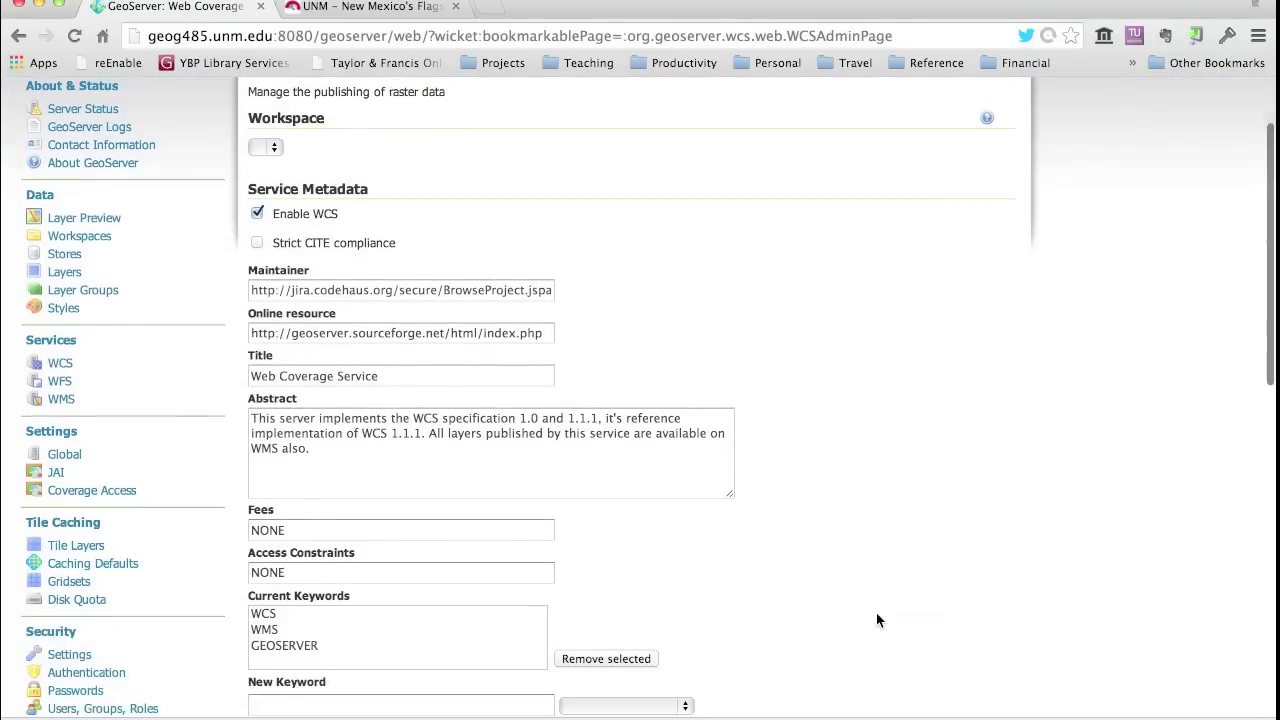
{"action": "scroll", "coordinate": [877, 616], "scroll_direction": "down", "scroll_amount": 5}
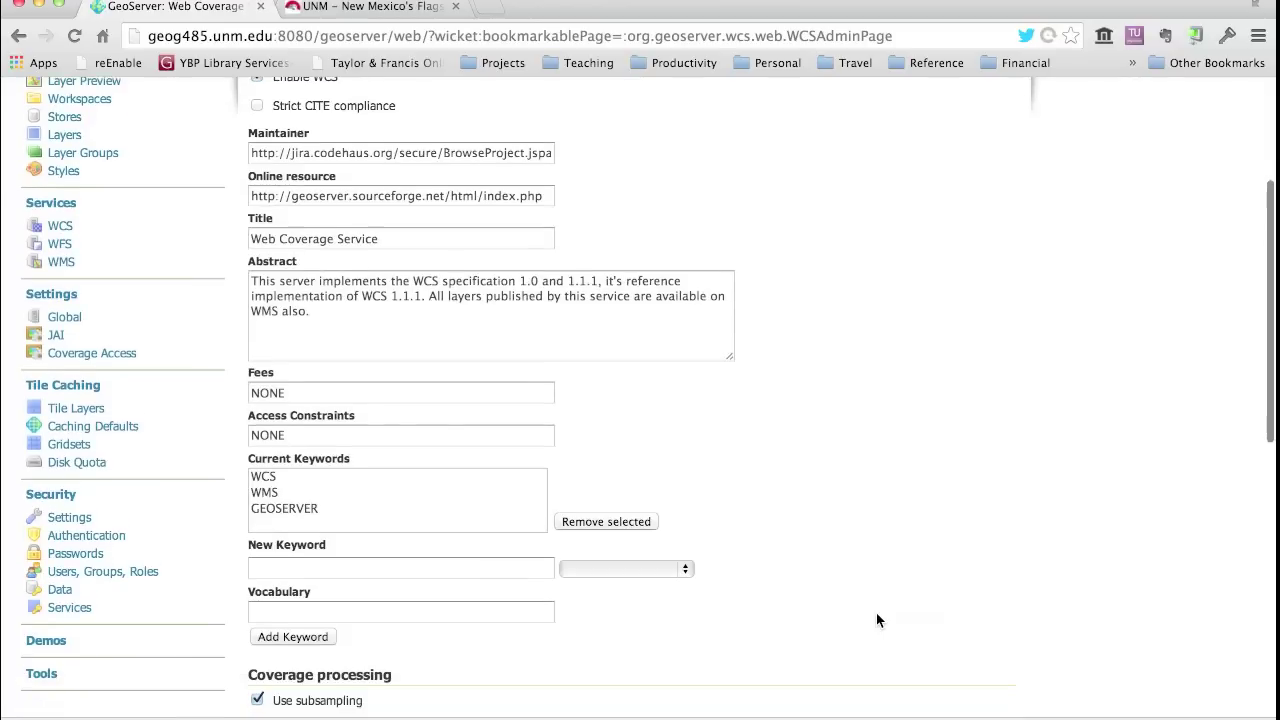
{"action": "scroll", "coordinate": [877, 620], "scroll_direction": "down", "scroll_amount": 7}
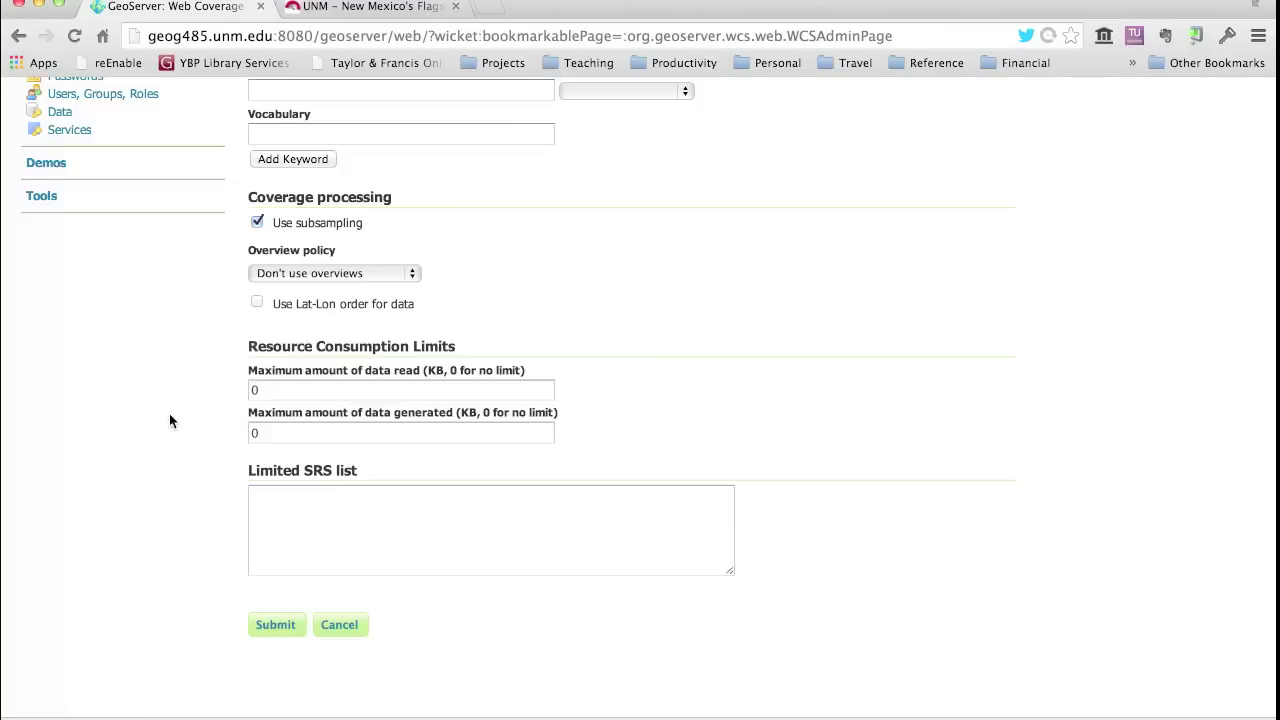
{"action": "scroll", "coordinate": [170, 425], "scroll_direction": "up", "scroll_amount": 10}
{"action": "scroll", "coordinate": [158, 512], "scroll_direction": "down", "scroll_amount": 7}
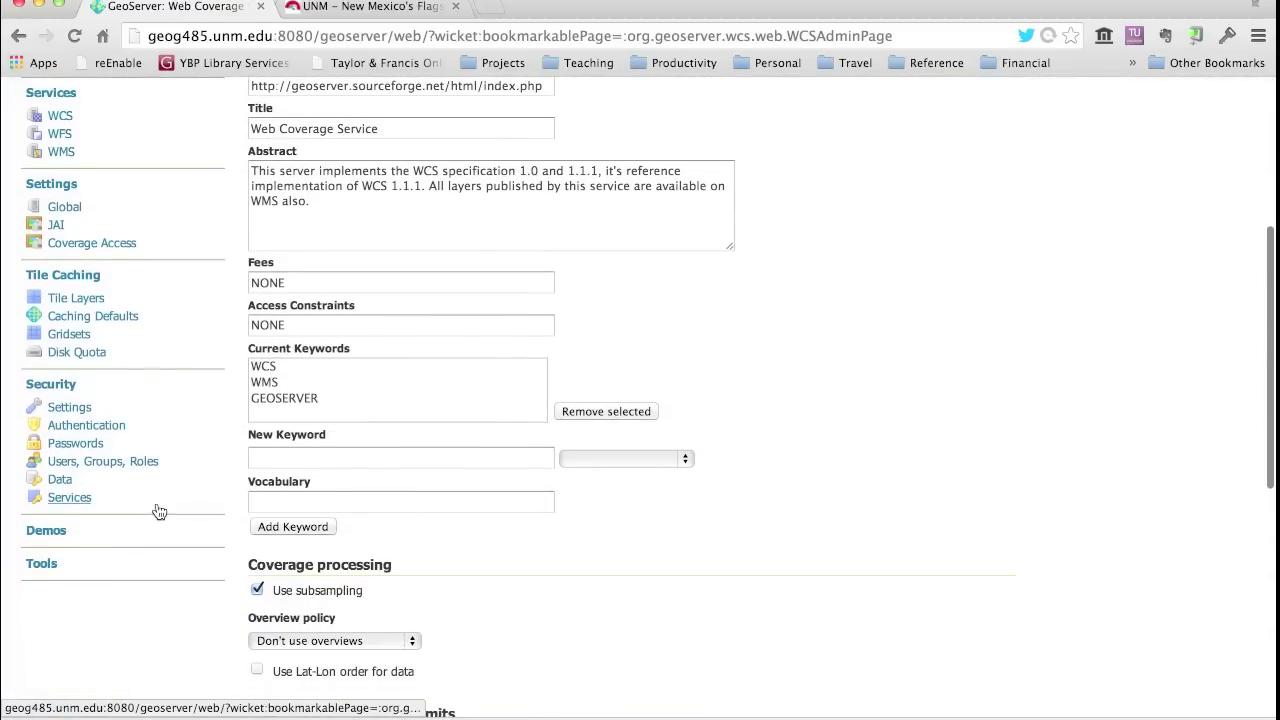
- Scroll through Global Settings: 8 decimals, UTF-8, DEFAULT_LOGGING profile, logs/geoserver.log location
{"action": "left_click", "coordinate": [63, 208]}
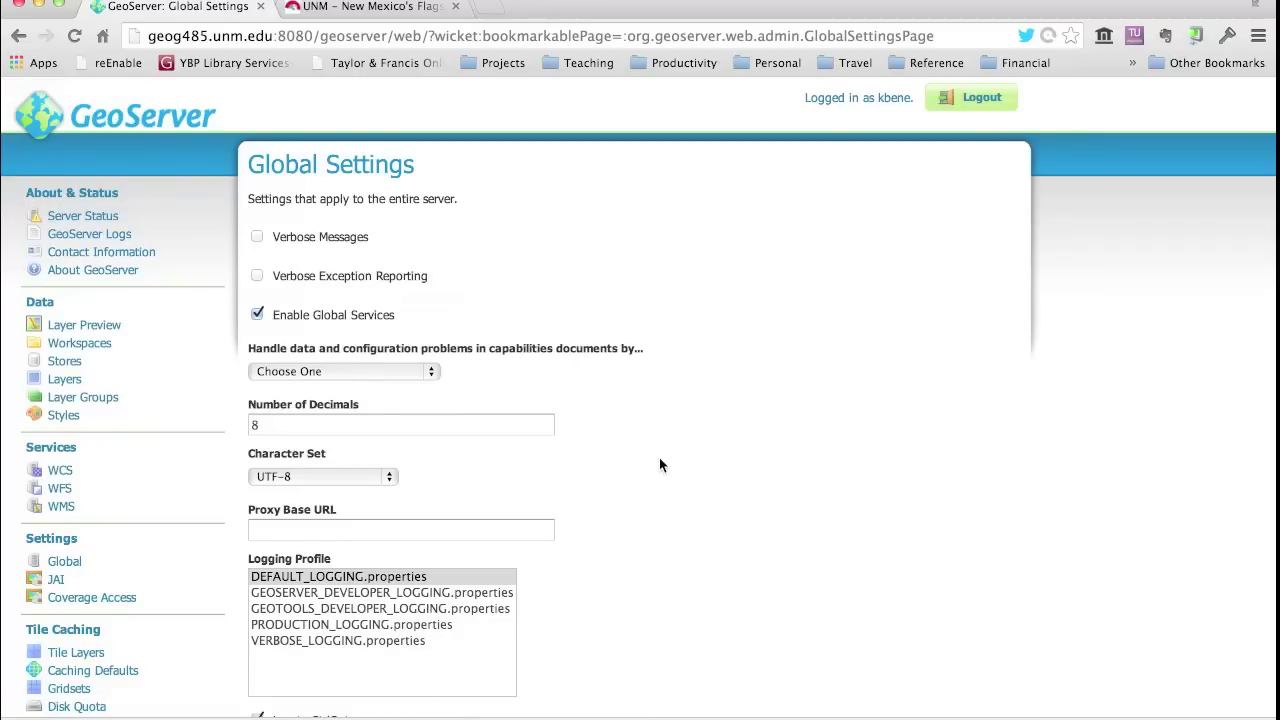
{"action": "scroll", "coordinate": [660, 464], "scroll_direction": "down", "scroll_amount": 2}
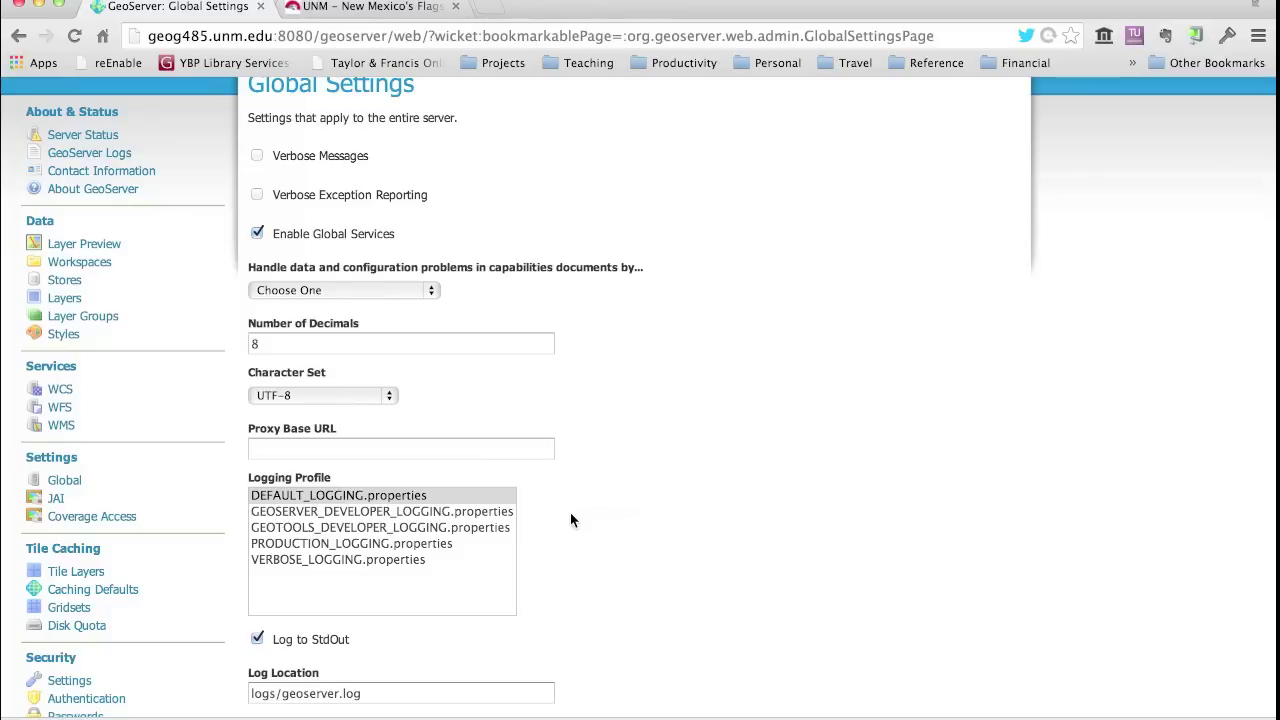
{"action": "scroll", "coordinate": [172, 594], "scroll_direction": "down", "scroll_amount": 2}
{"action": "scroll", "coordinate": [172, 594], "scroll_direction": "down", "scroll_amount": 4}
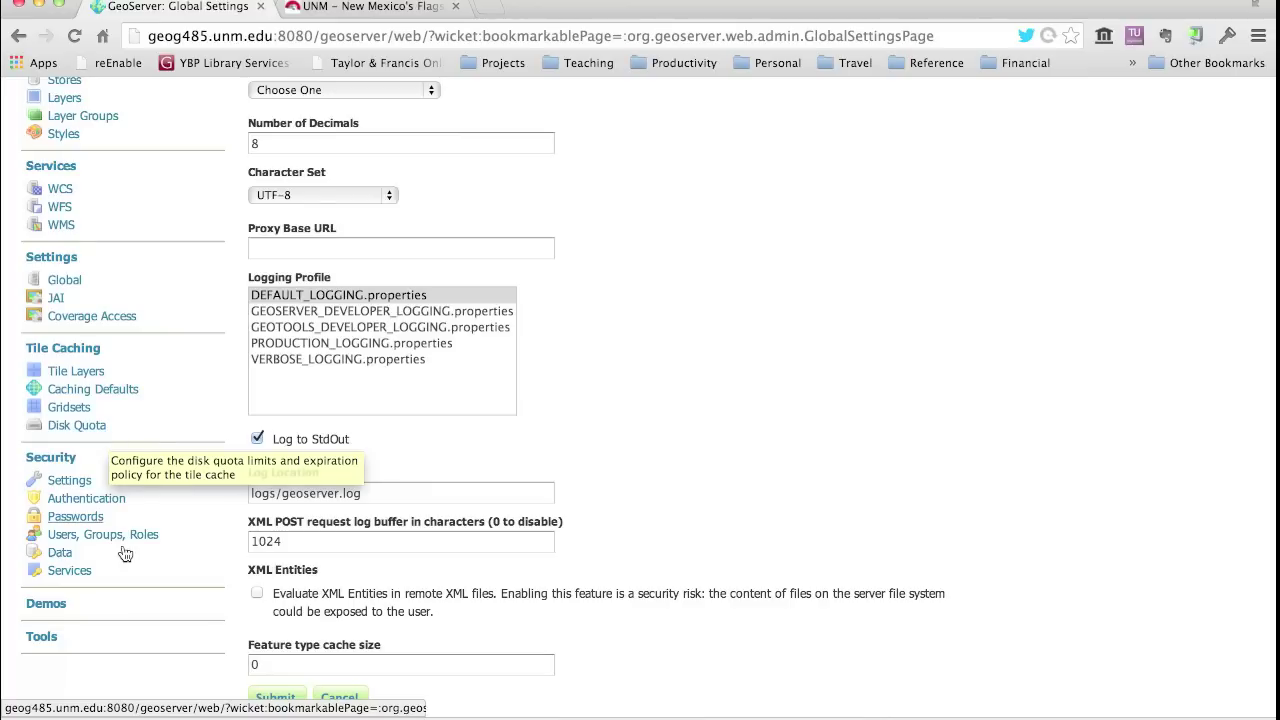
{"action": "scroll", "coordinate": [122, 540], "scroll_direction": "down", "scroll_amount": 3}
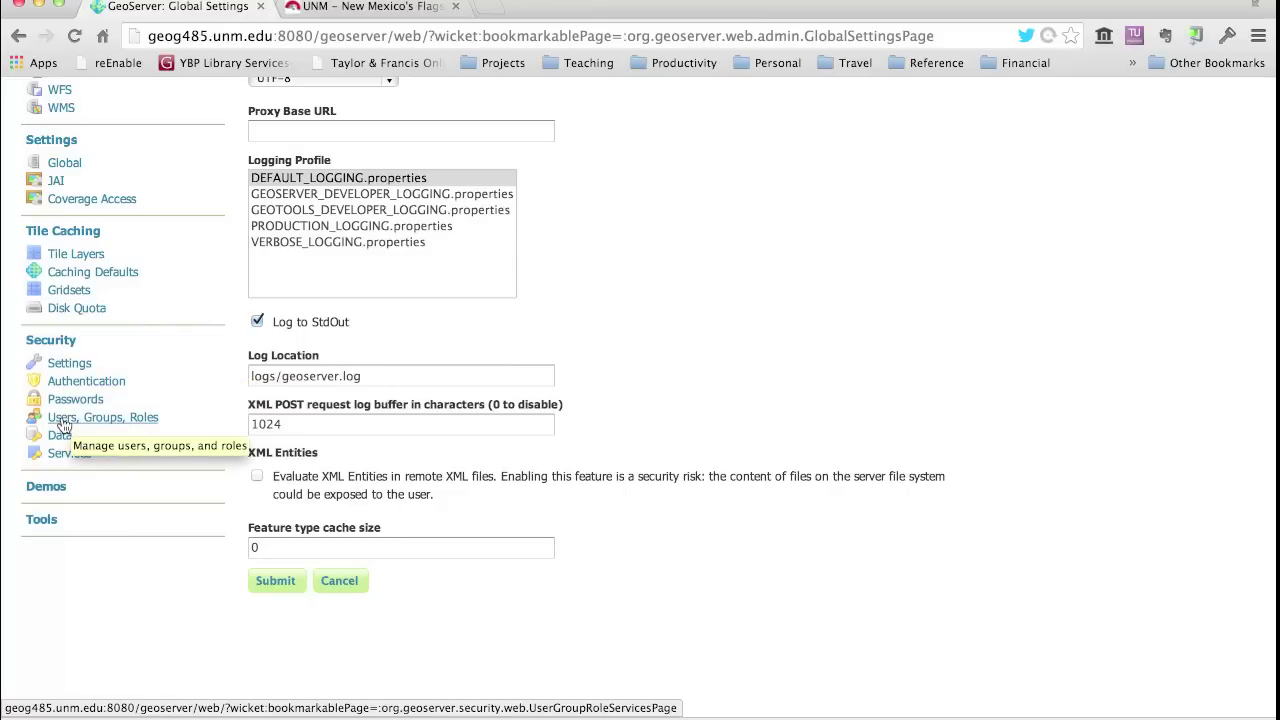
- Show the Users/Groups tab and scroll through the 20 enabled users in the default service
{"action": "left_click", "coordinate": [62, 424]}
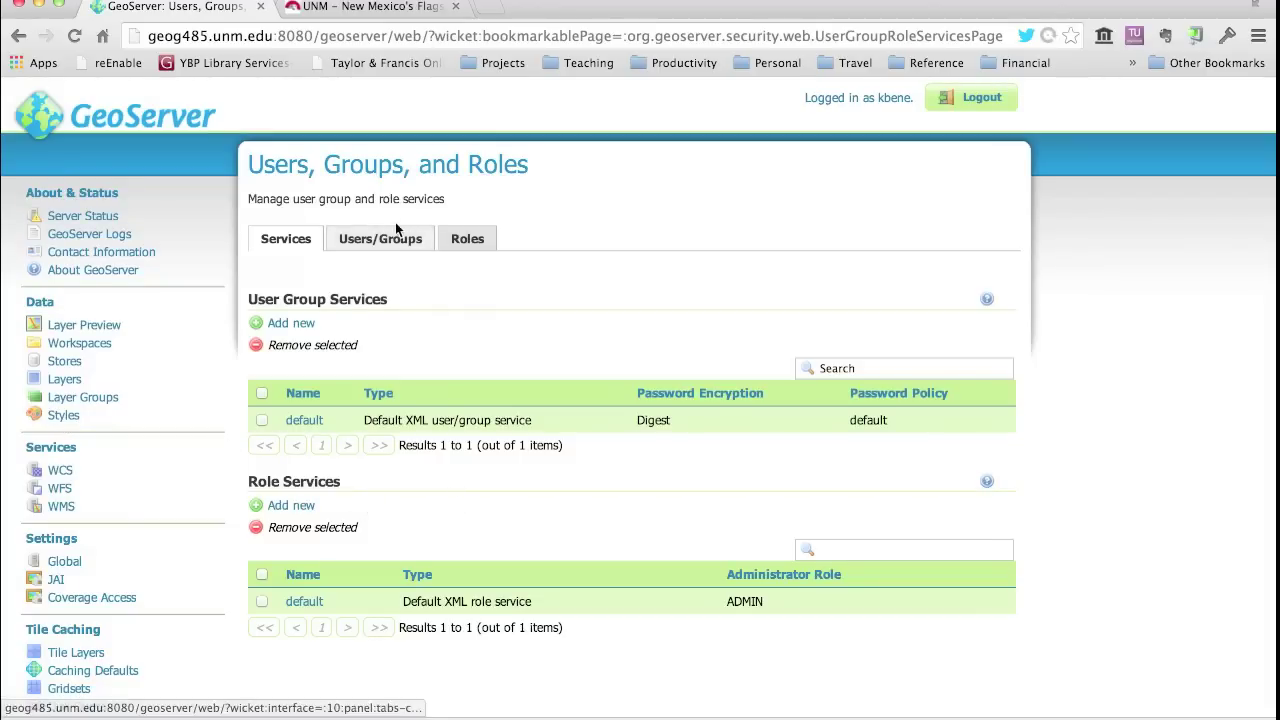
{"action": "left_click", "coordinate": [370, 242]}
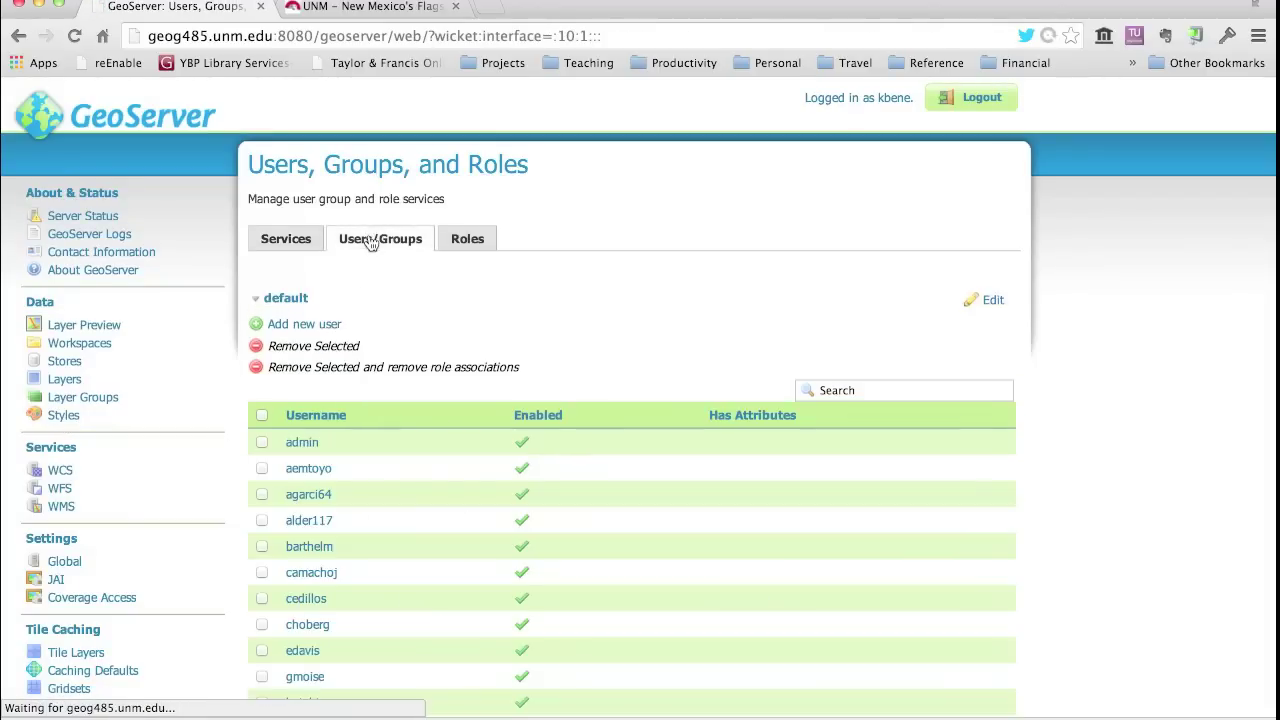
{"action": "scroll", "coordinate": [398, 545], "scroll_direction": "down", "scroll_amount": 4}
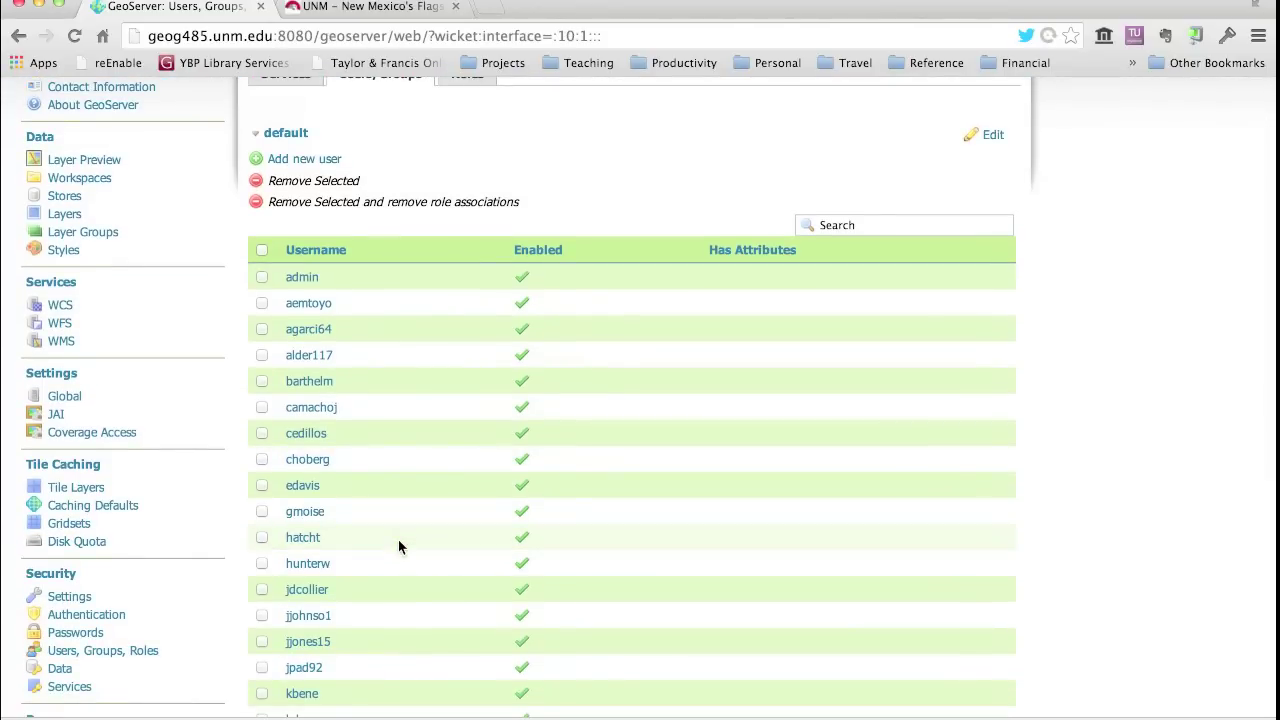
{"action": "scroll", "coordinate": [398, 541], "scroll_direction": "up", "scroll_amount": 3}
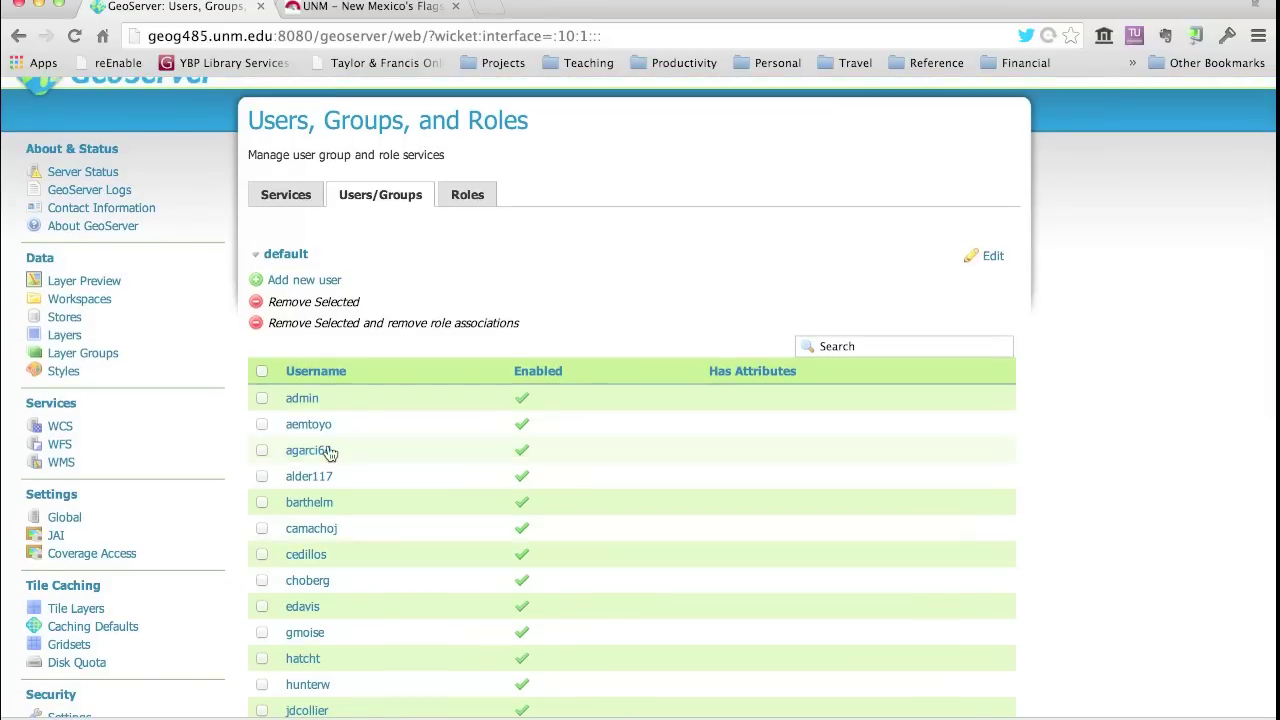
{"action": "scroll", "coordinate": [108, 583], "scroll_direction": "down", "scroll_amount": 5}
{"action": "scroll", "coordinate": [108, 575], "scroll_direction": "down", "scroll_amount": 2}
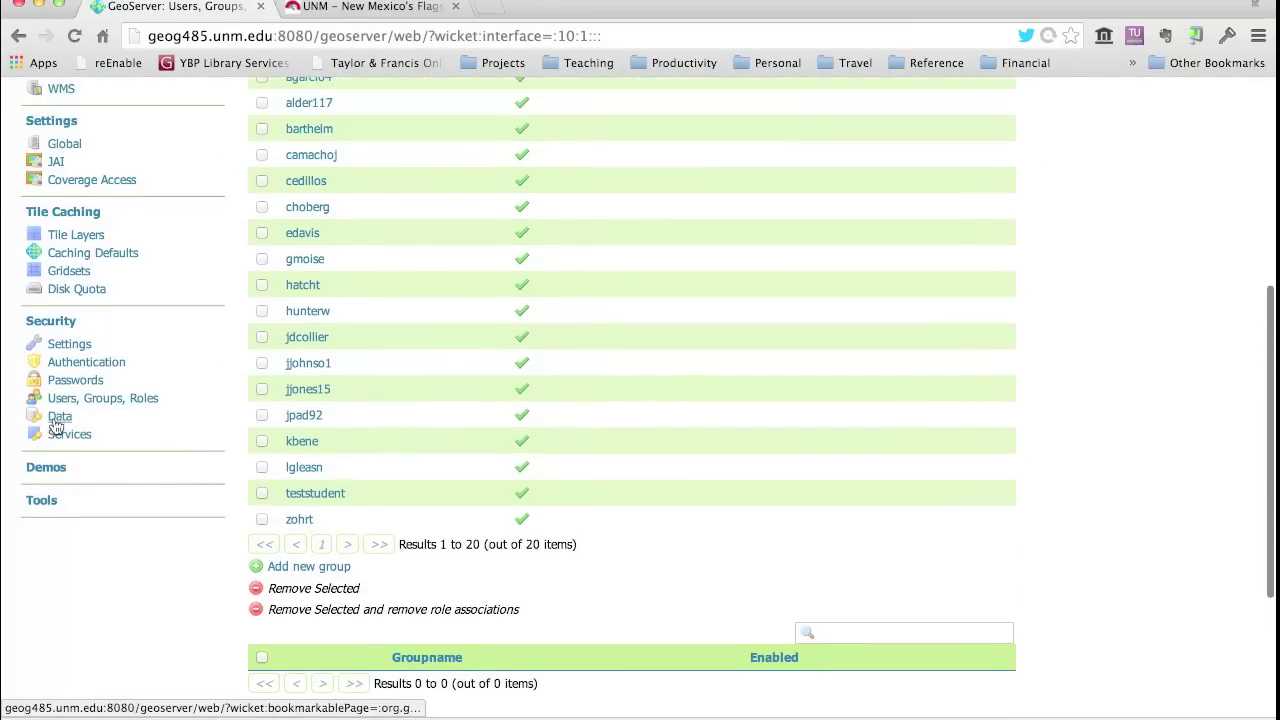
{"action": "left_click", "coordinate": [53, 424]}
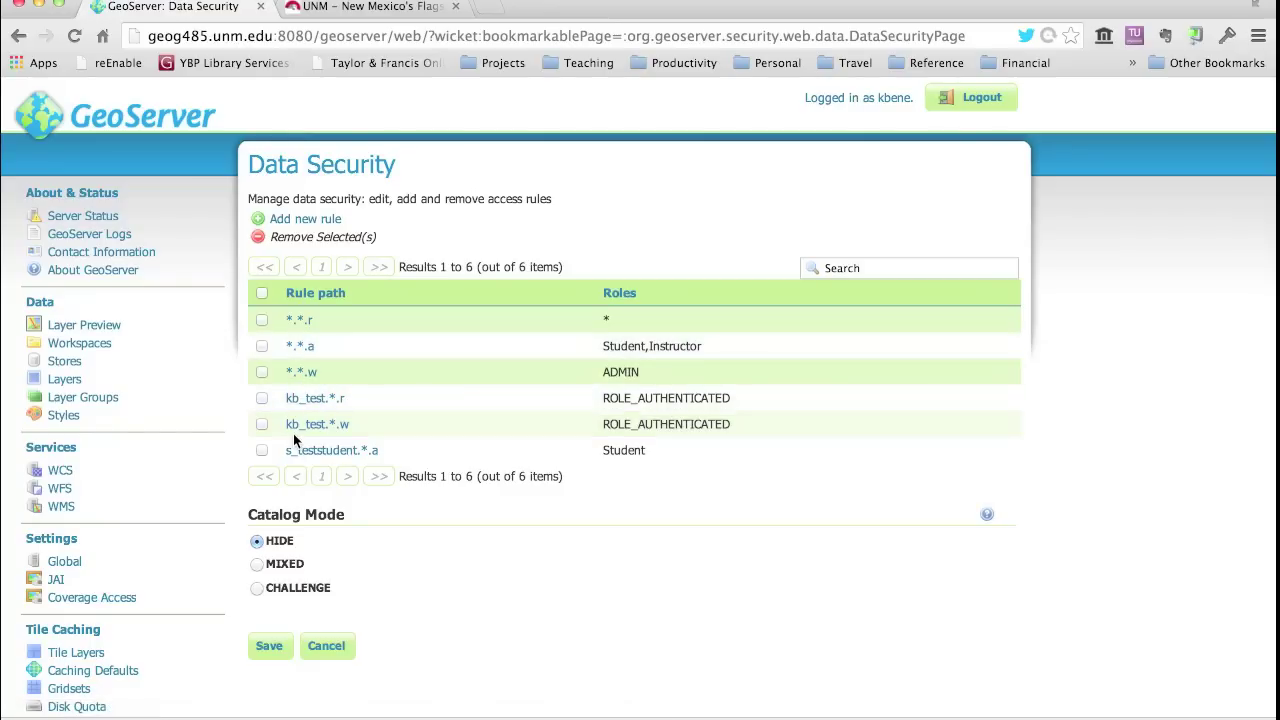
- Scroll the Data Security list of 6 access rules with catalog mode HIDE
{"action": "scroll", "coordinate": [158, 597], "scroll_direction": "down", "scroll_amount": 3}
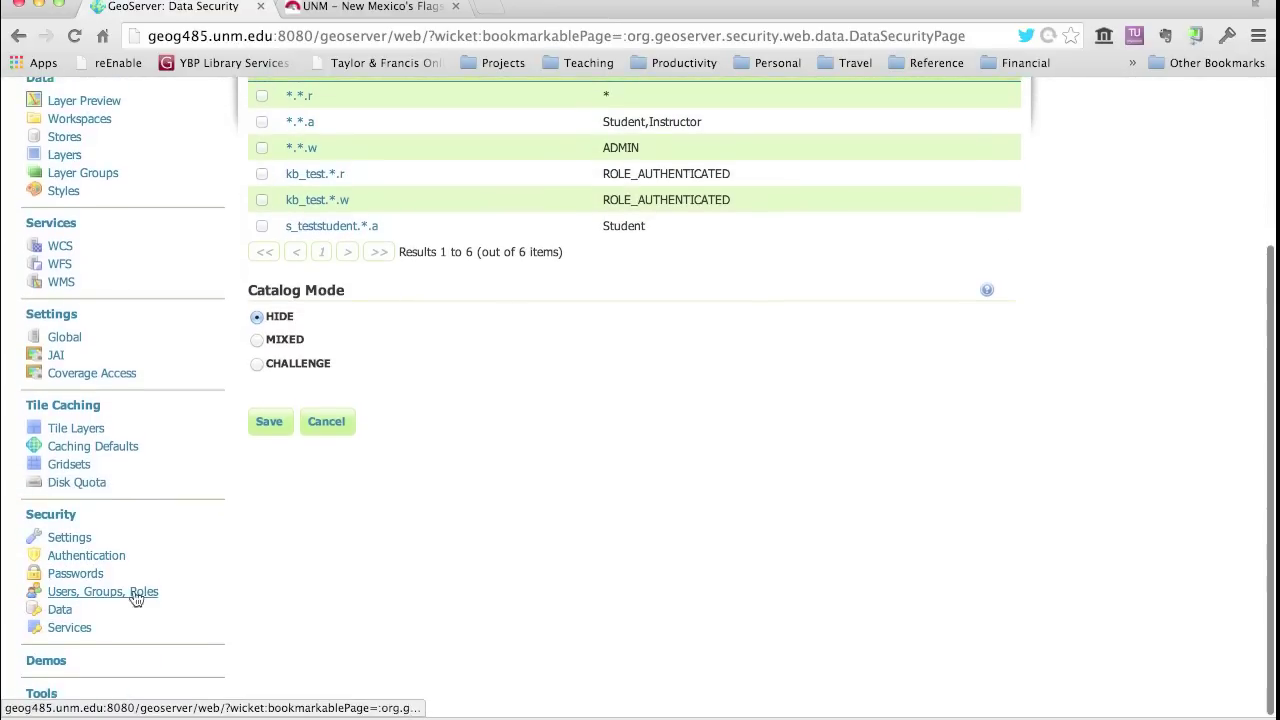
- Look through the Security > Services access rules list, then log out of the admin account
{"action": "left_click", "coordinate": [62, 630]}
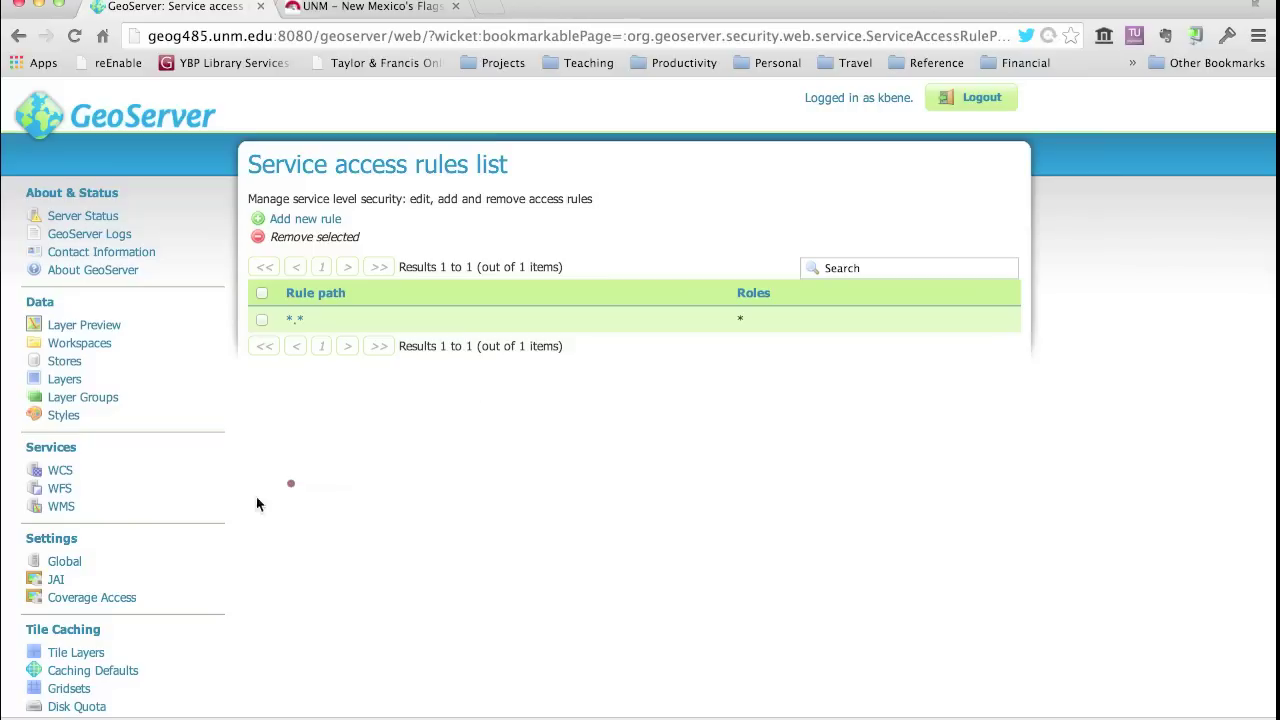
{"action": "scroll", "coordinate": [122, 566], "scroll_direction": "down", "scroll_amount": 1}
{"action": "scroll", "coordinate": [122, 566], "scroll_direction": "down", "scroll_amount": 5}
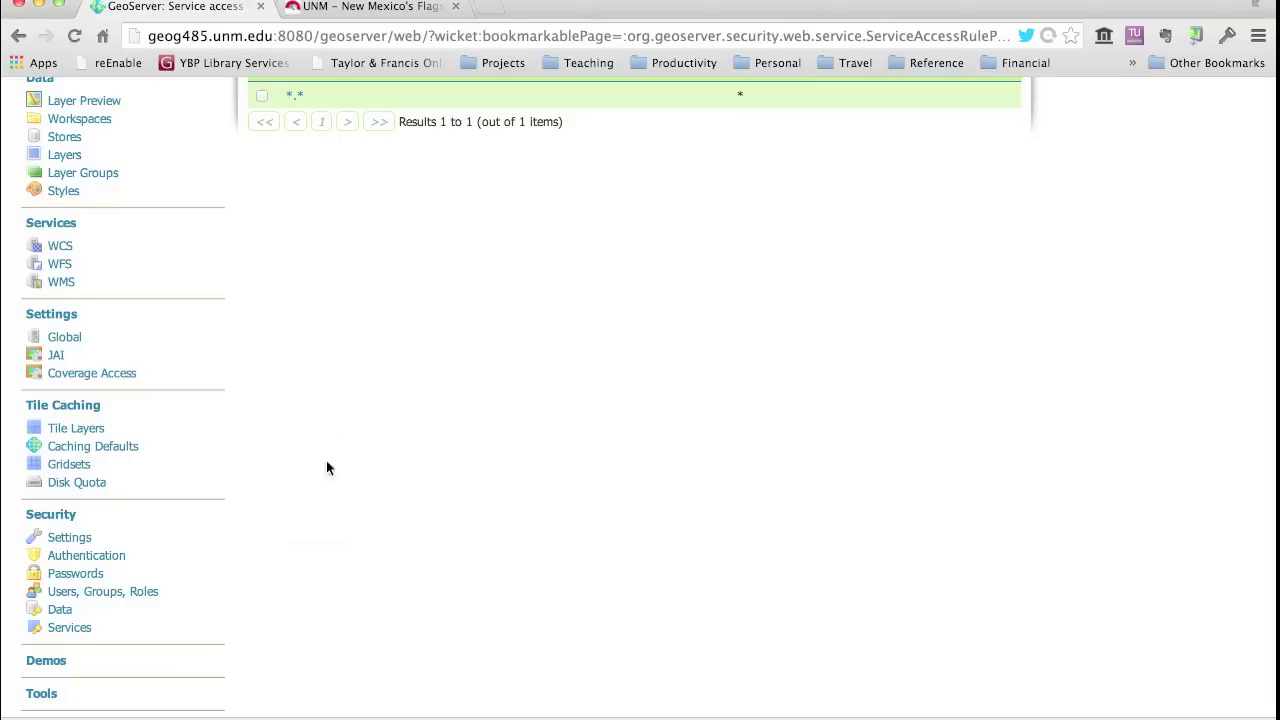
{"action": "scroll", "coordinate": [300, 500], "scroll_direction": "up", "scroll_amount": 5}
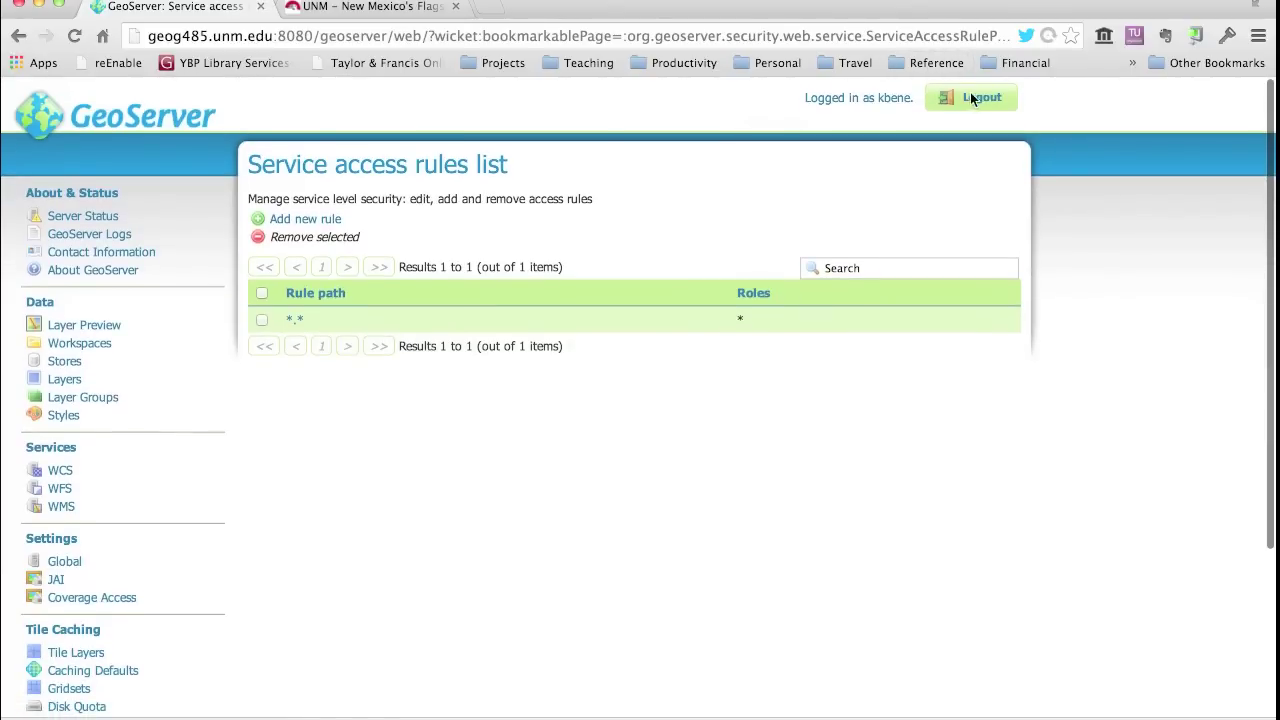
{"action": "left_click", "coordinate": [975, 97]}
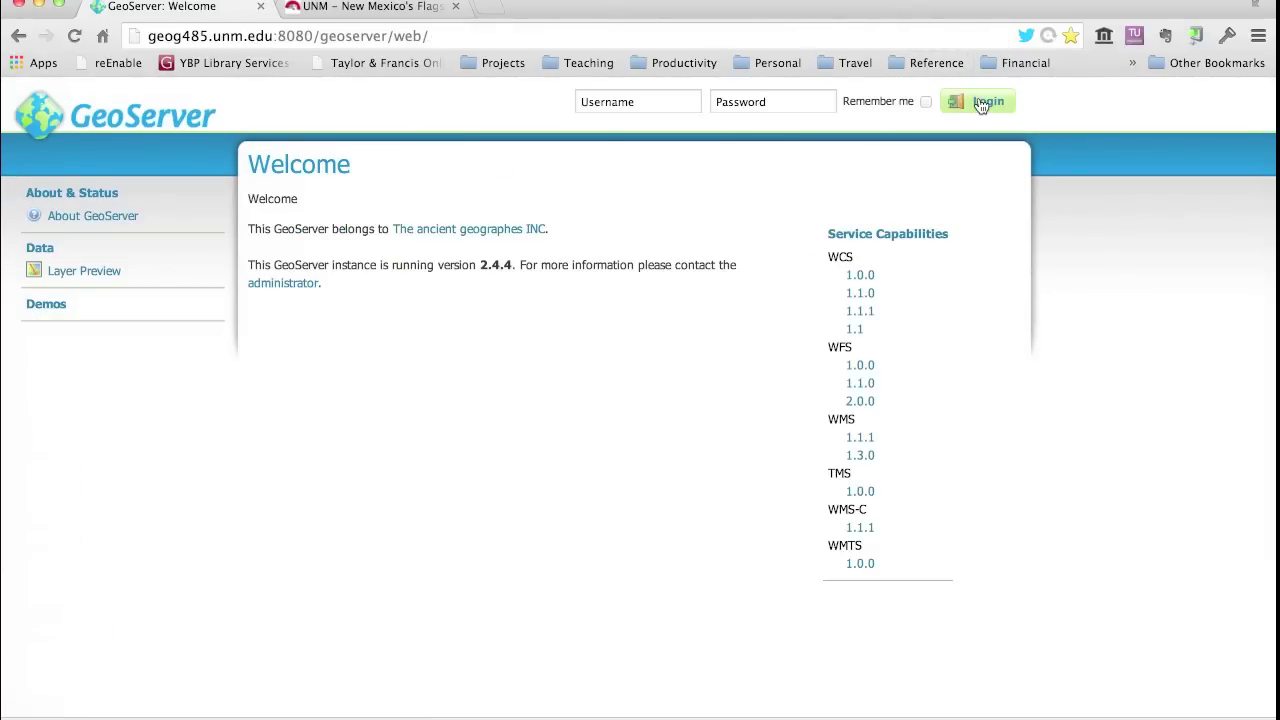
- Sign in with the student account's username and password, declining the browser's save-password prompt
{"action": "left_click", "coordinate": [602, 106]}
{"action": "type", "text": "teststudent"}
{"action": "key", "text": "Tab"}
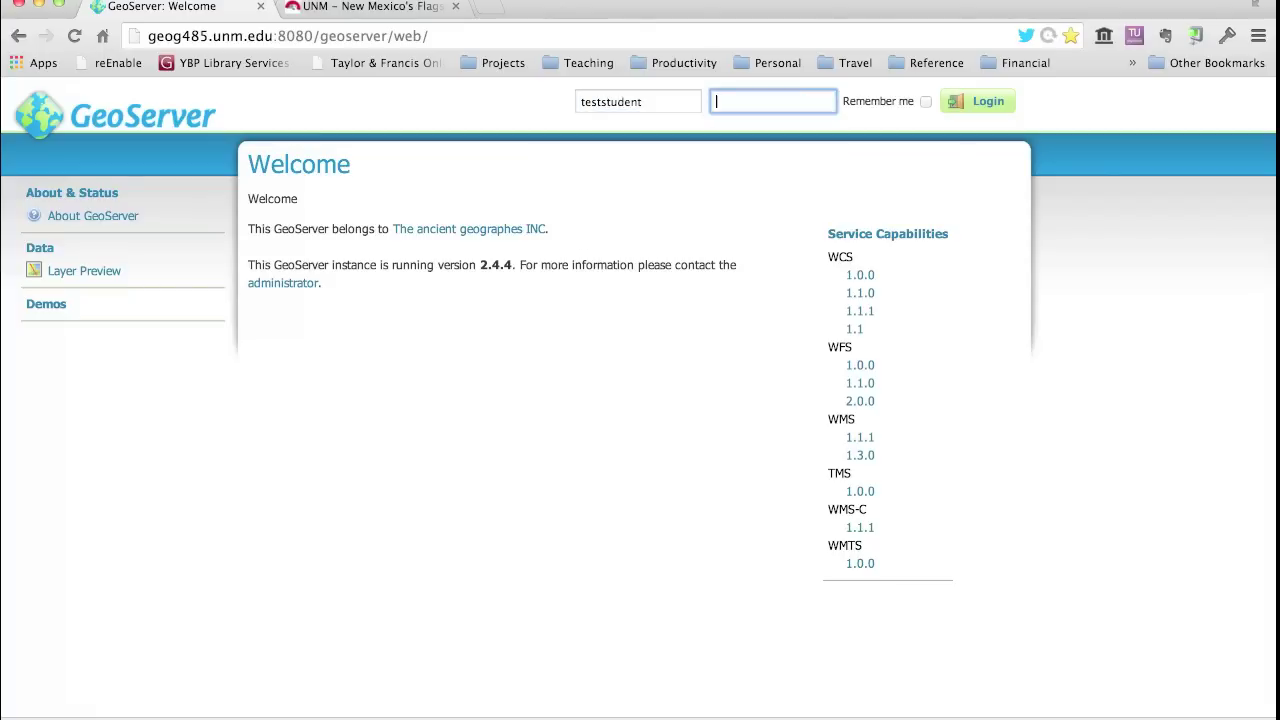
{"action": "type", "text": "••••••••"}
{"action": "left_click", "coordinate": [980, 101]}
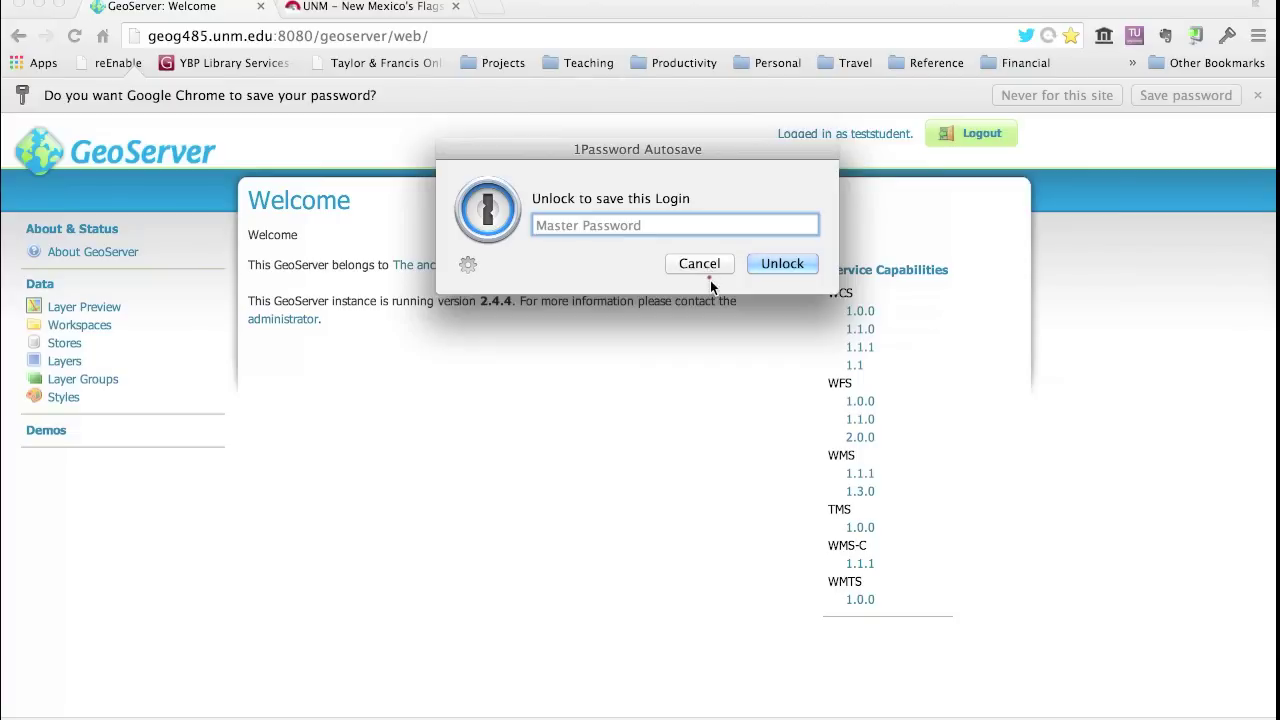
{"action": "left_click", "coordinate": [700, 264]}
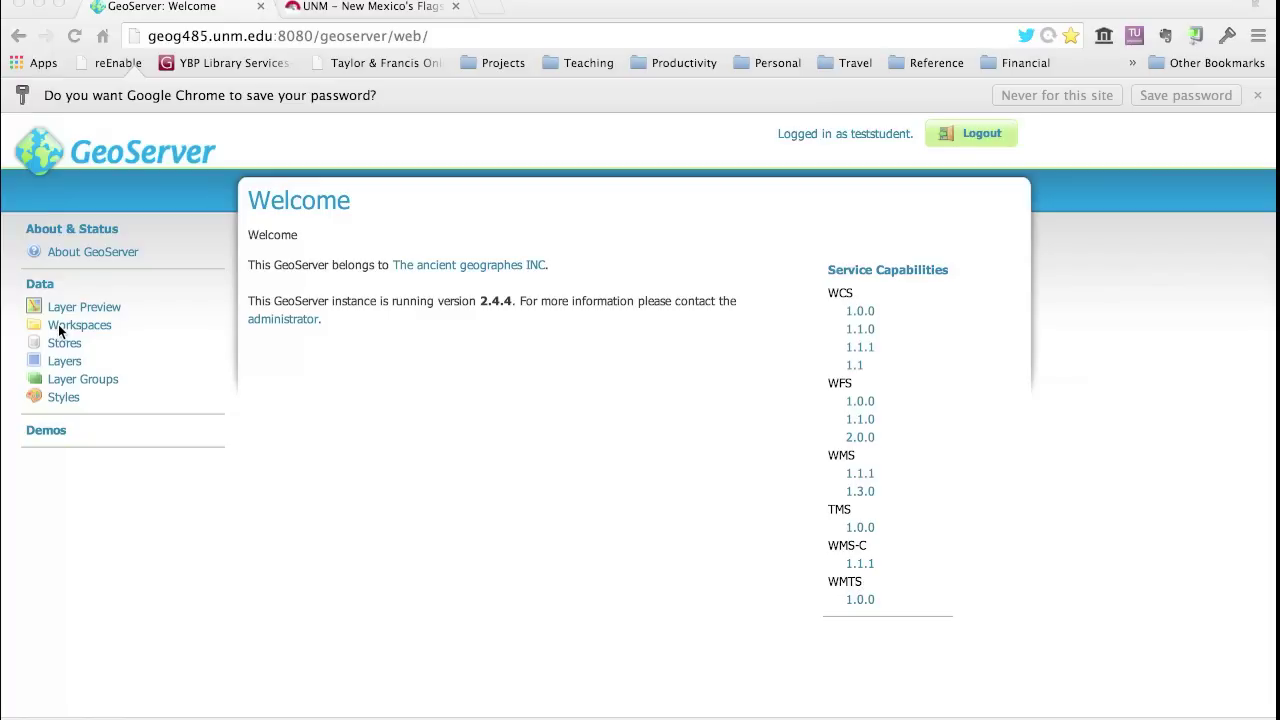
{"action": "left_click", "coordinate": [59, 330]}
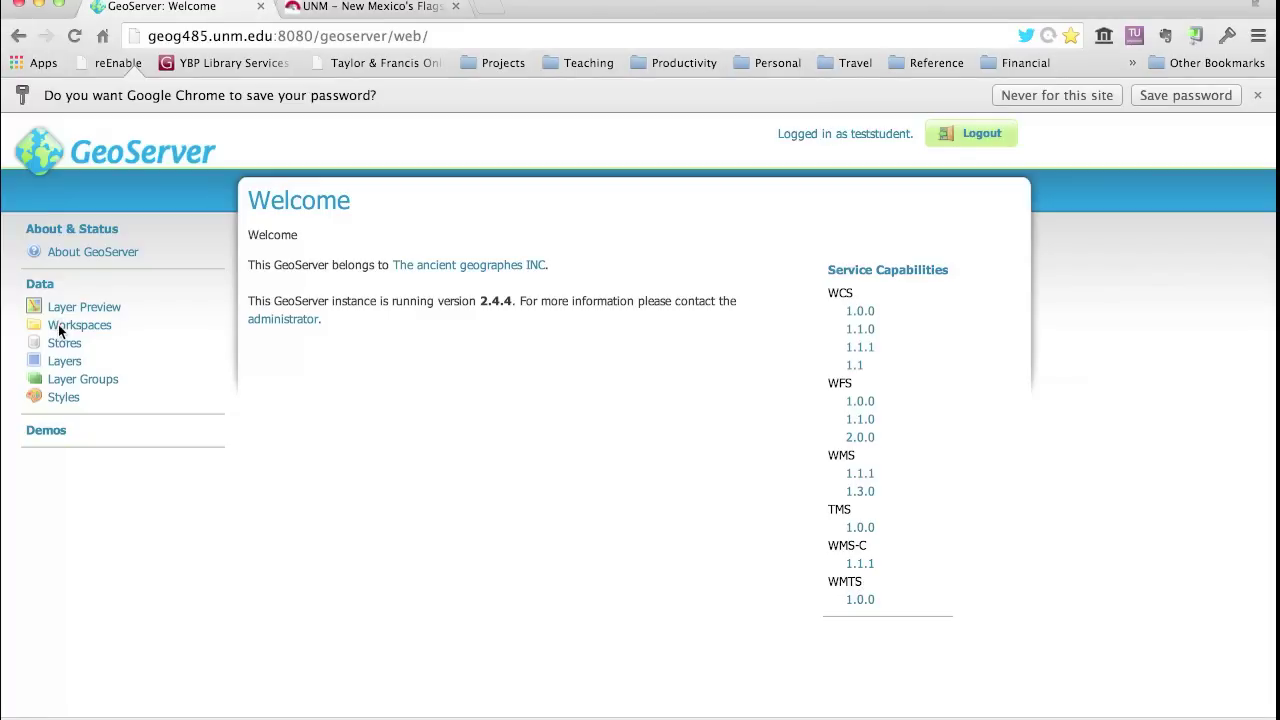
- Scroll the 28-entry Workspaces list to locate the student's own workspace
{"action": "left_click", "coordinate": [59, 330]}
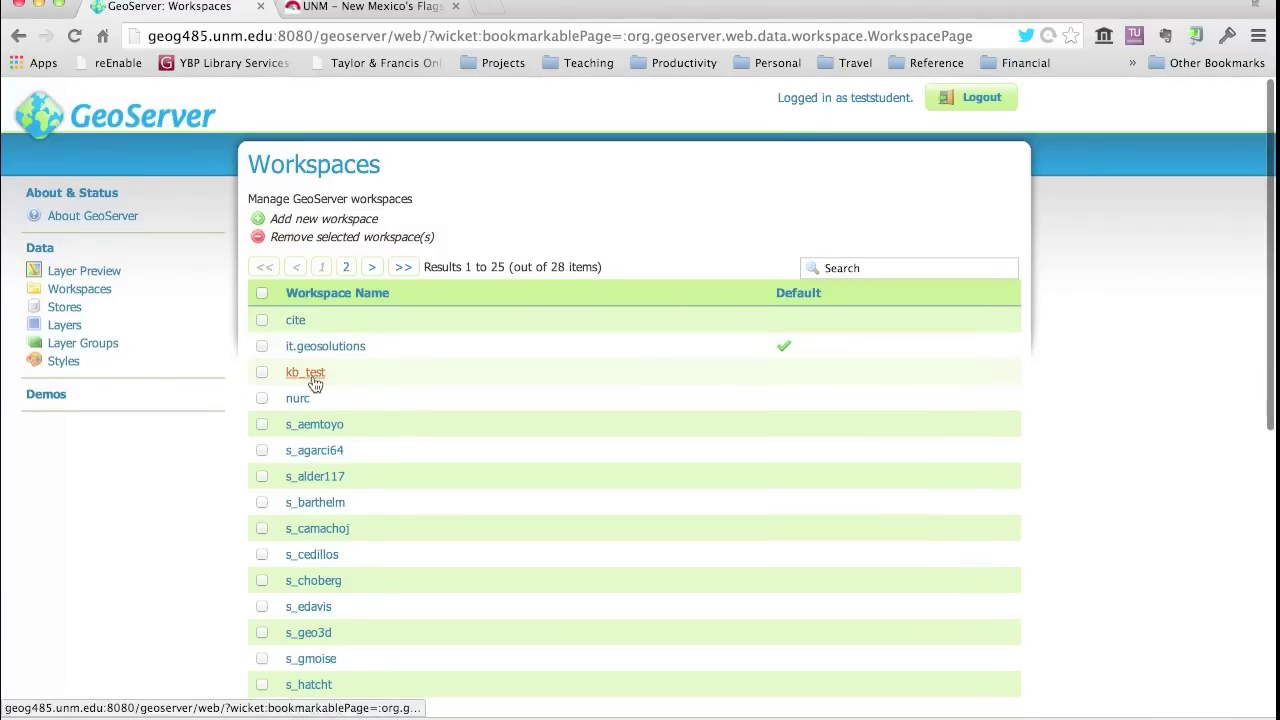
{"action": "scroll", "coordinate": [312, 383], "scroll_direction": "down", "scroll_amount": 4}
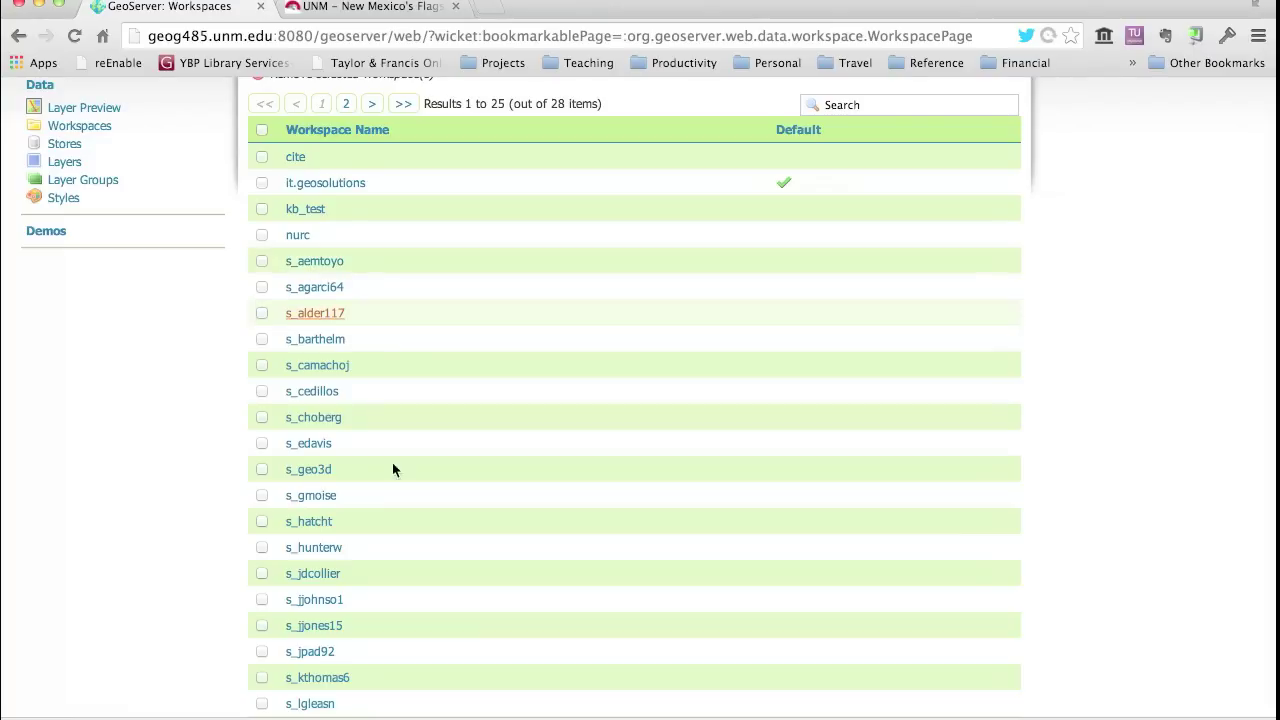
{"action": "scroll", "coordinate": [373, 586], "scroll_direction": "down", "scroll_amount": 5}
{"action": "scroll", "coordinate": [374, 589], "scroll_direction": "up", "scroll_amount": 8}
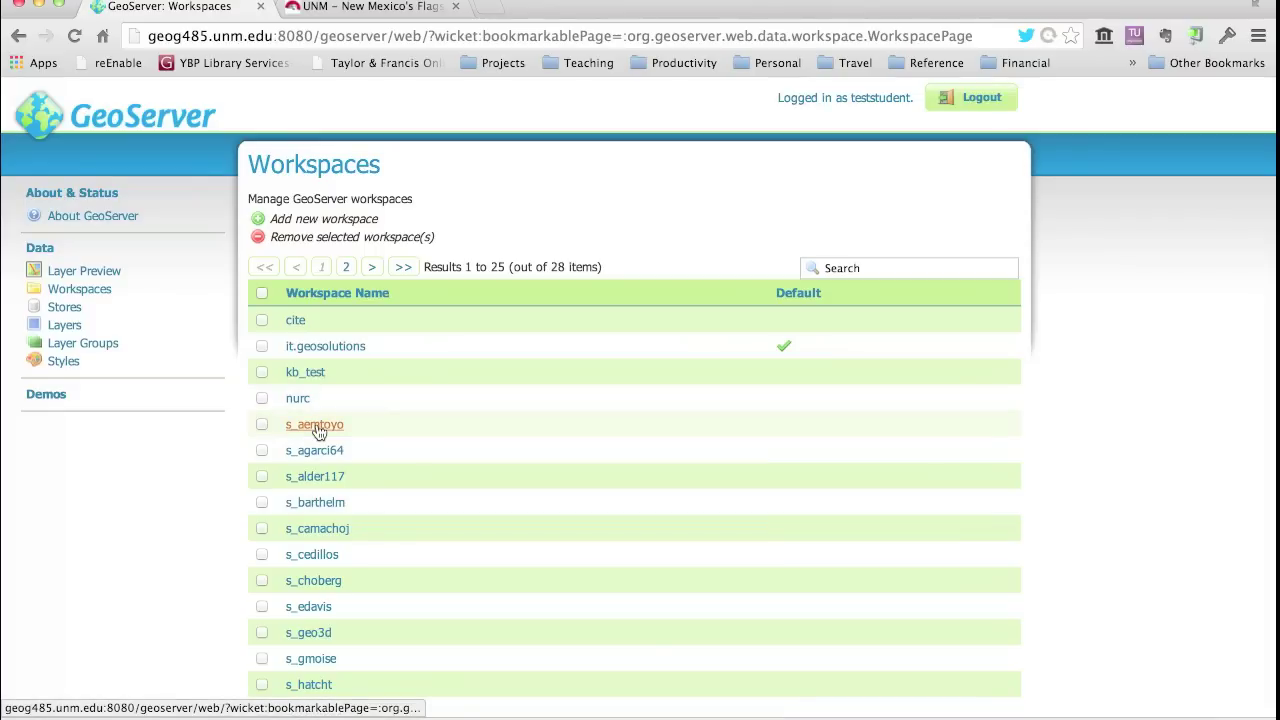
{"action": "scroll", "coordinate": [318, 458], "scroll_direction": "down", "scroll_amount": 5}
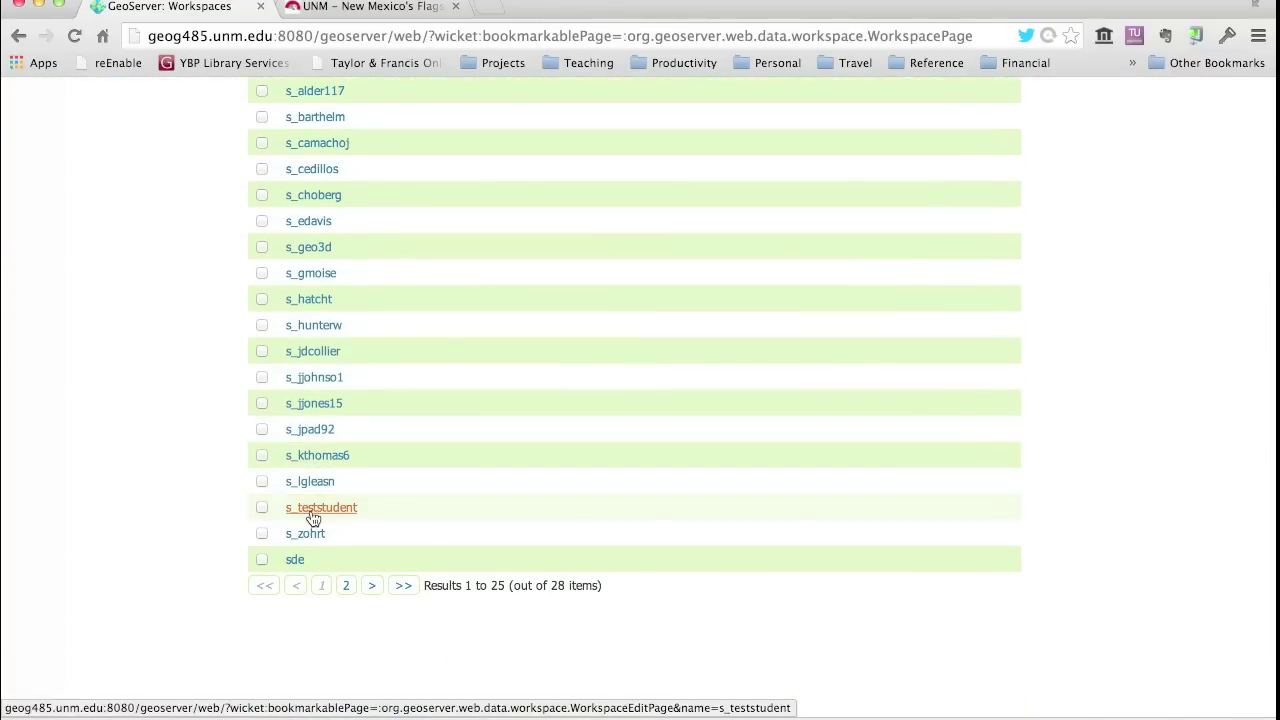
{"action": "left_click", "coordinate": [312, 512]}
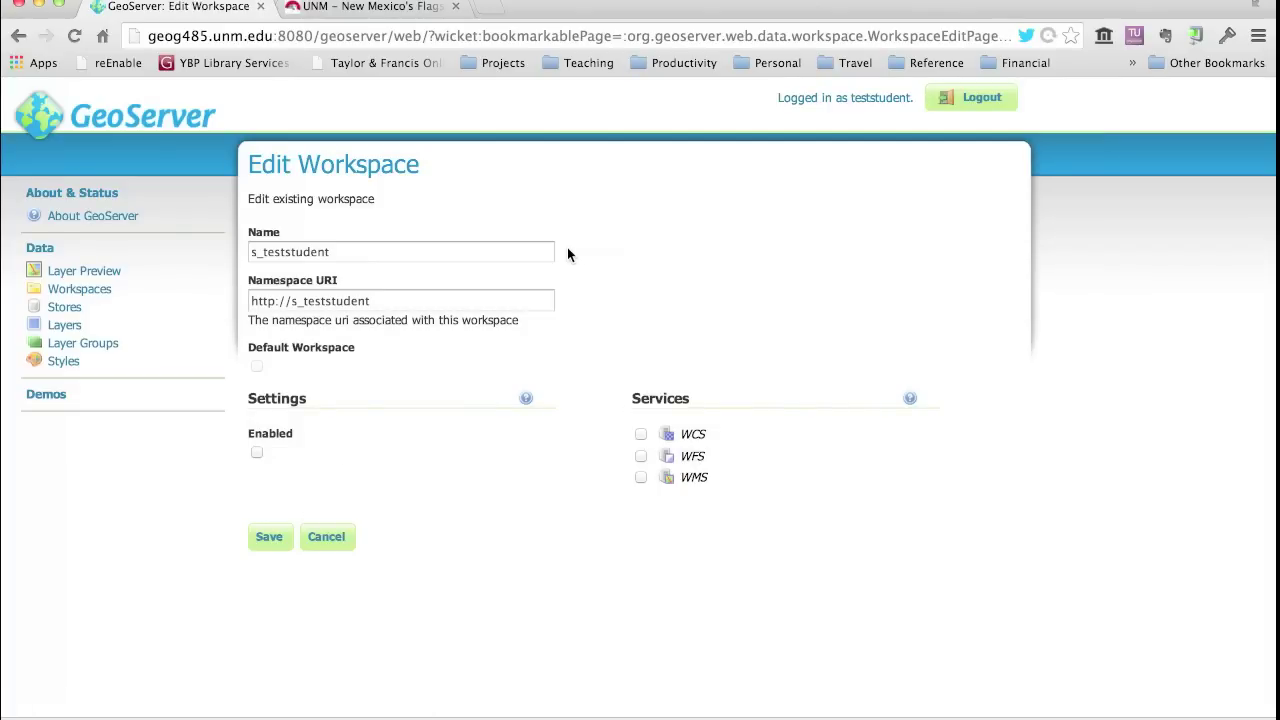
{"action": "left_click", "coordinate": [312, 247]}
{"action": "left_click", "coordinate": [301, 366]}
{"action": "left_click", "coordinate": [329, 537]}
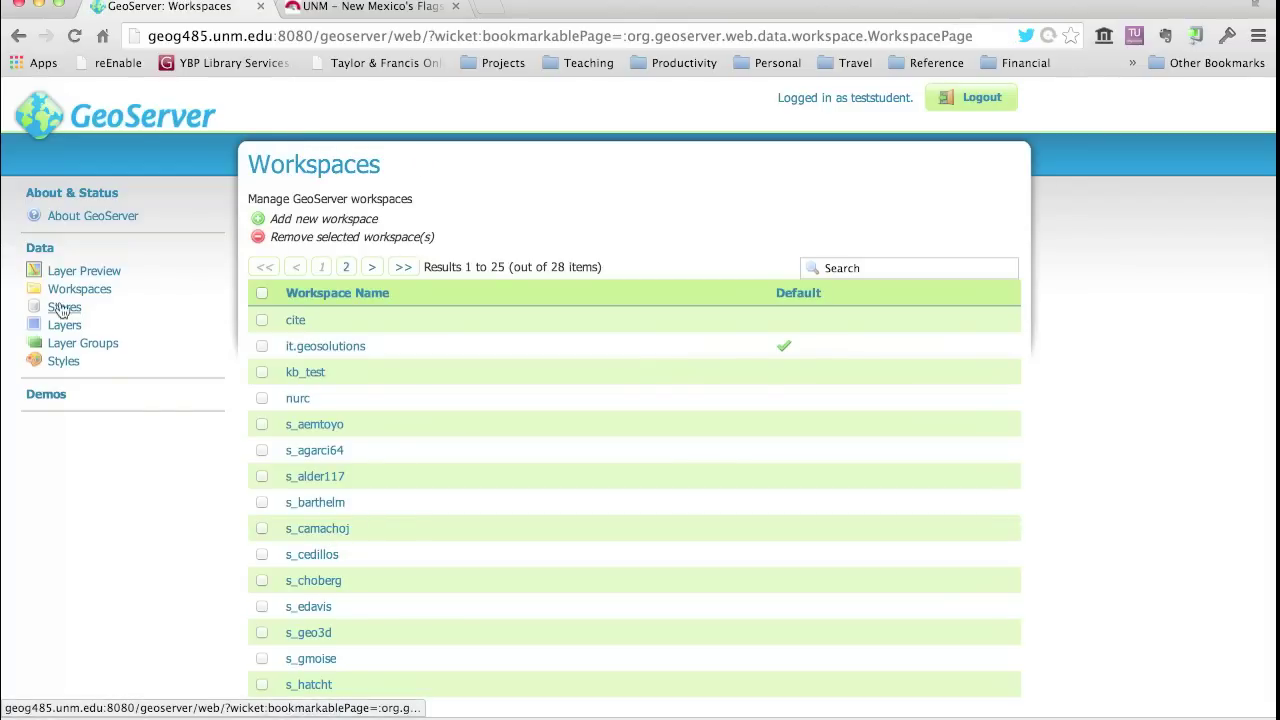
- Open the Stores page showing 11 stores, including the NM boundary shapefile store
{"action": "left_click", "coordinate": [64, 312]}
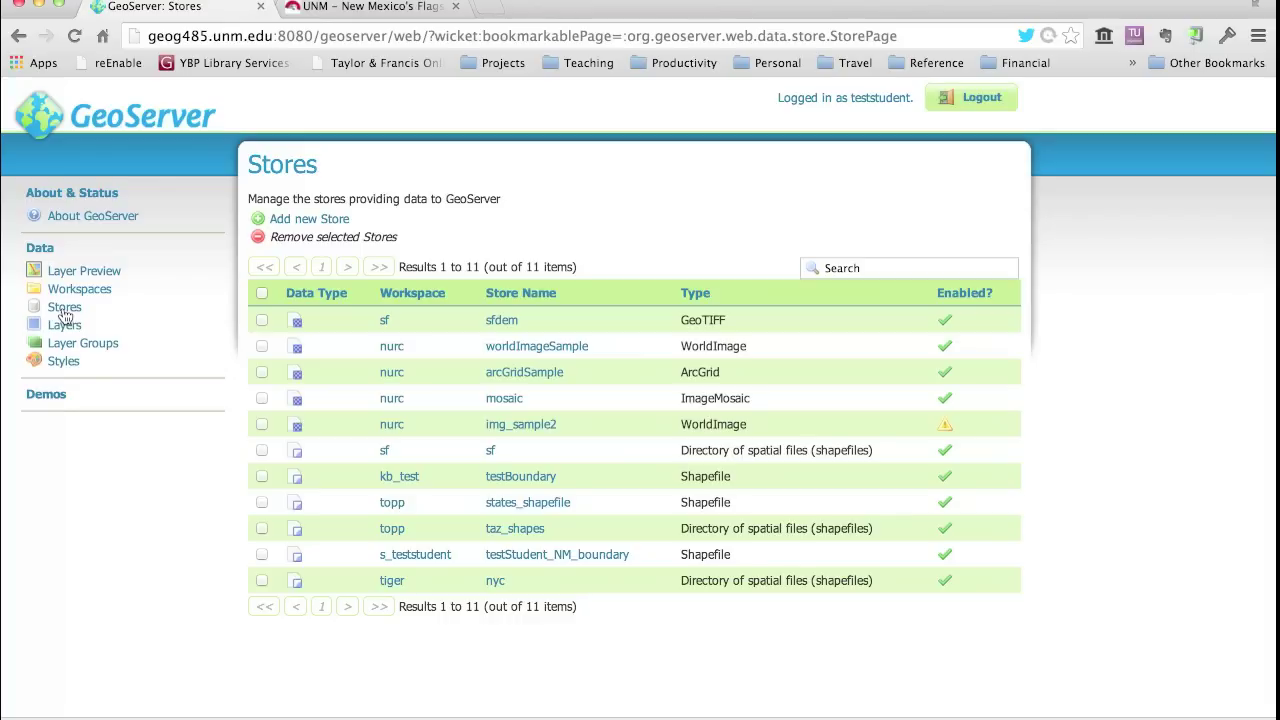
- Choose Add new Store to list the available vector and raster source types
{"action": "left_click", "coordinate": [302, 224]}
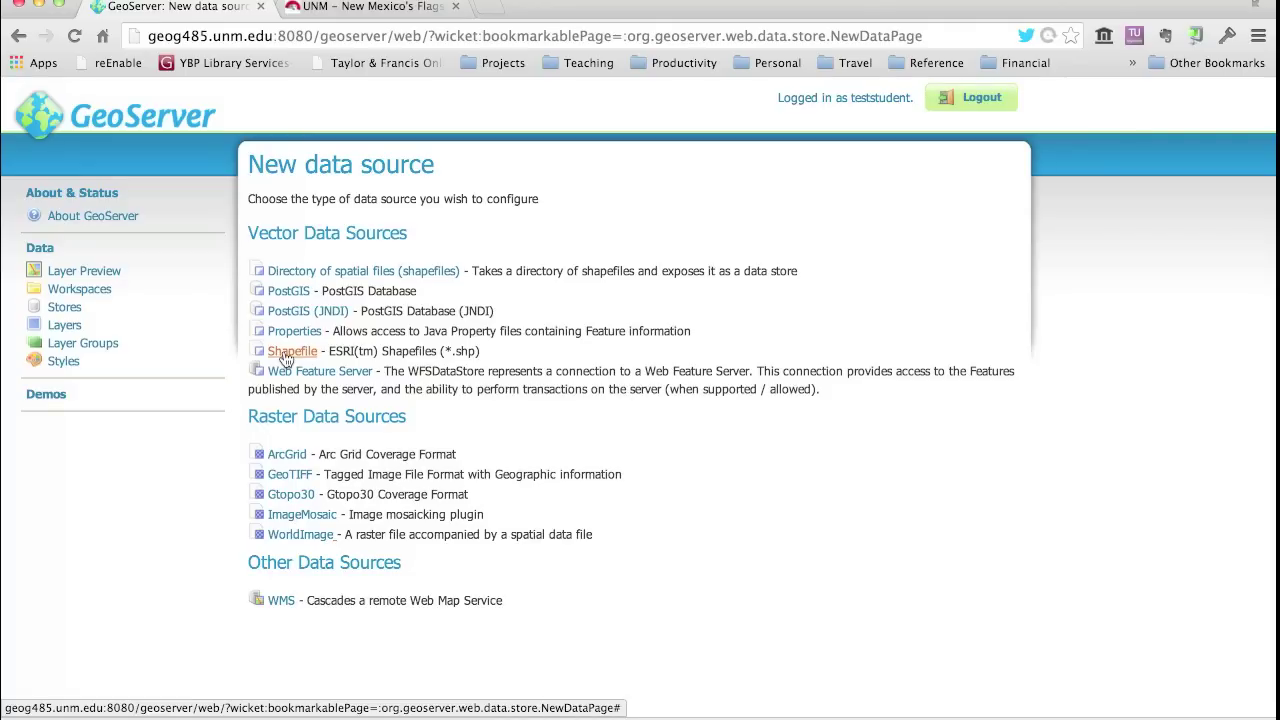
- Start an ESRI Shapefile store and expand its Workspace dropdown of available workspaces
{"action": "left_click", "coordinate": [285, 354]}
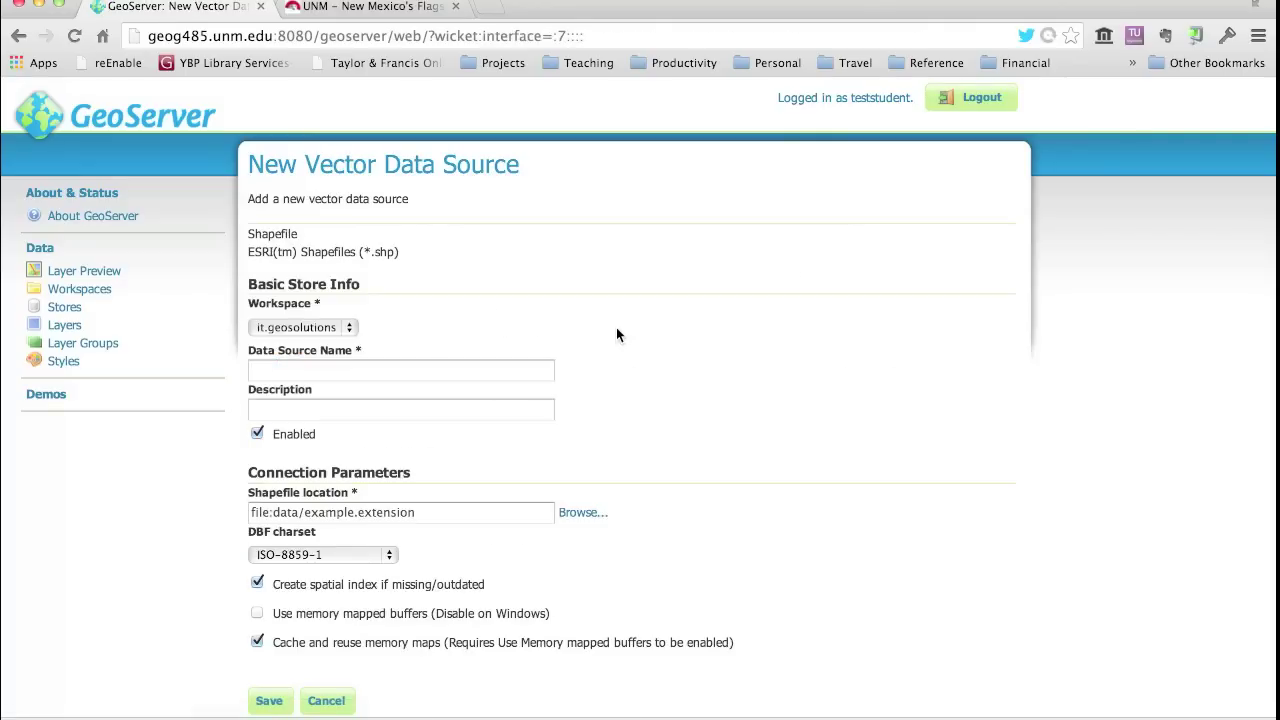
{"action": "scroll", "coordinate": [618, 500], "scroll_direction": "down", "scroll_amount": 3}
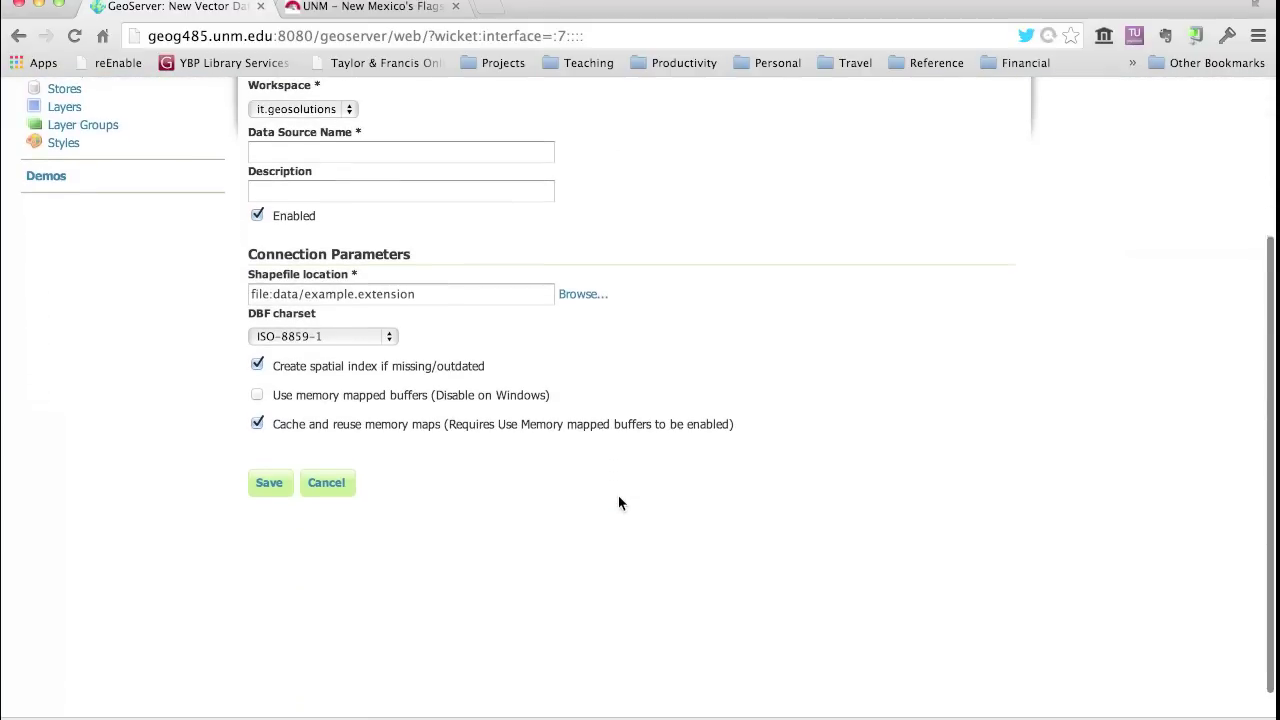
{"action": "scroll", "coordinate": [618, 502], "scroll_direction": "up", "scroll_amount": 2}
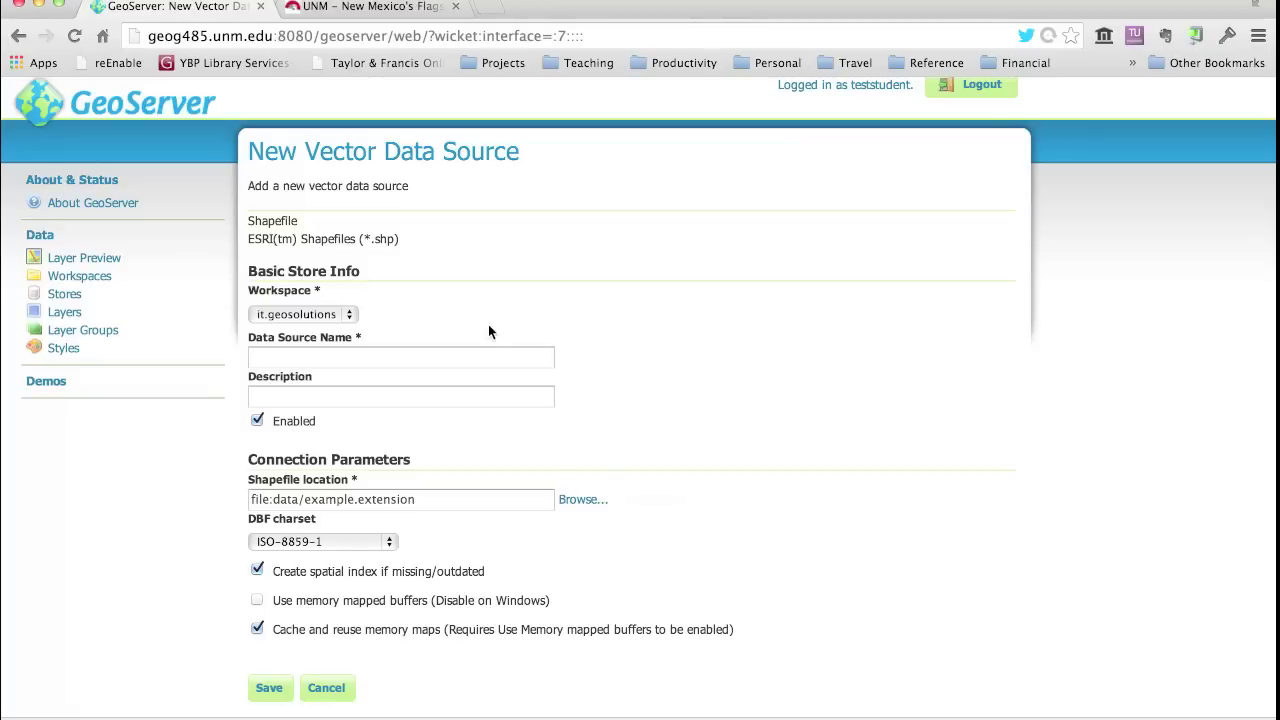
{"action": "left_click", "coordinate": [348, 316]}
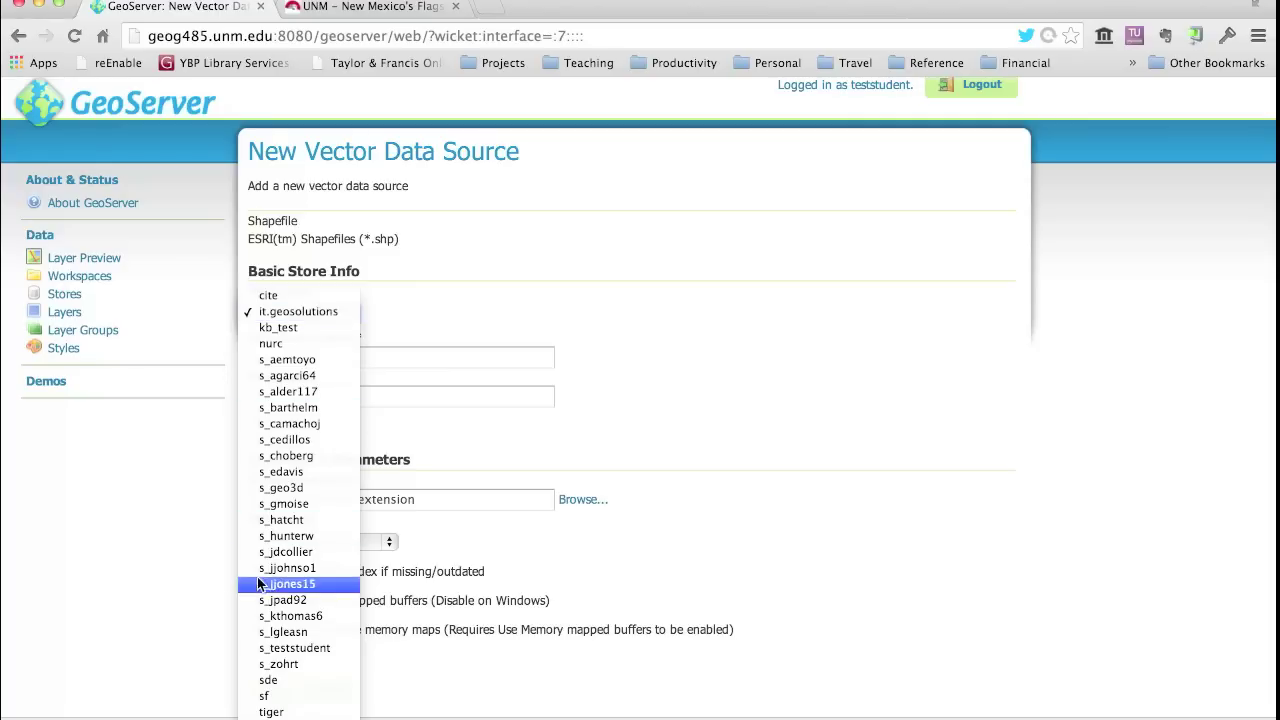
- Choose the student's workspace and enter testStudentXYZ123 as the Data Source Name
{"action": "left_click", "coordinate": [268, 648]}
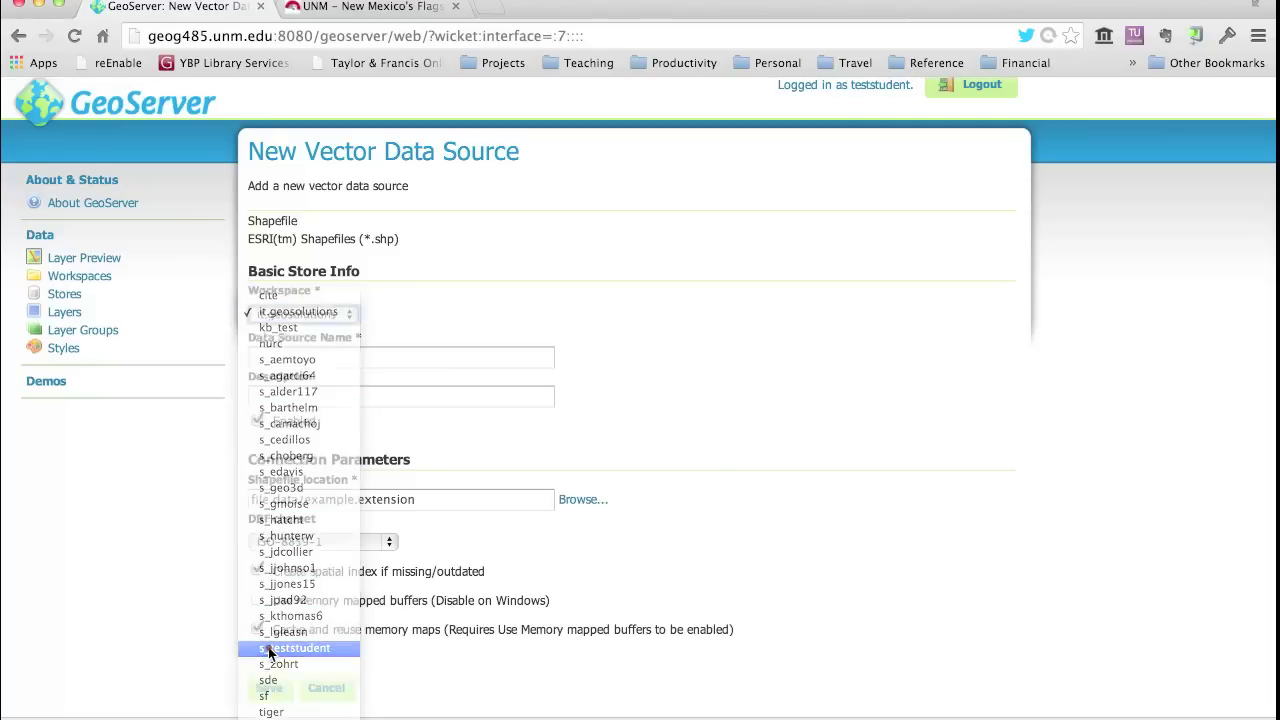
{"action": "left_click", "coordinate": [280, 361]}
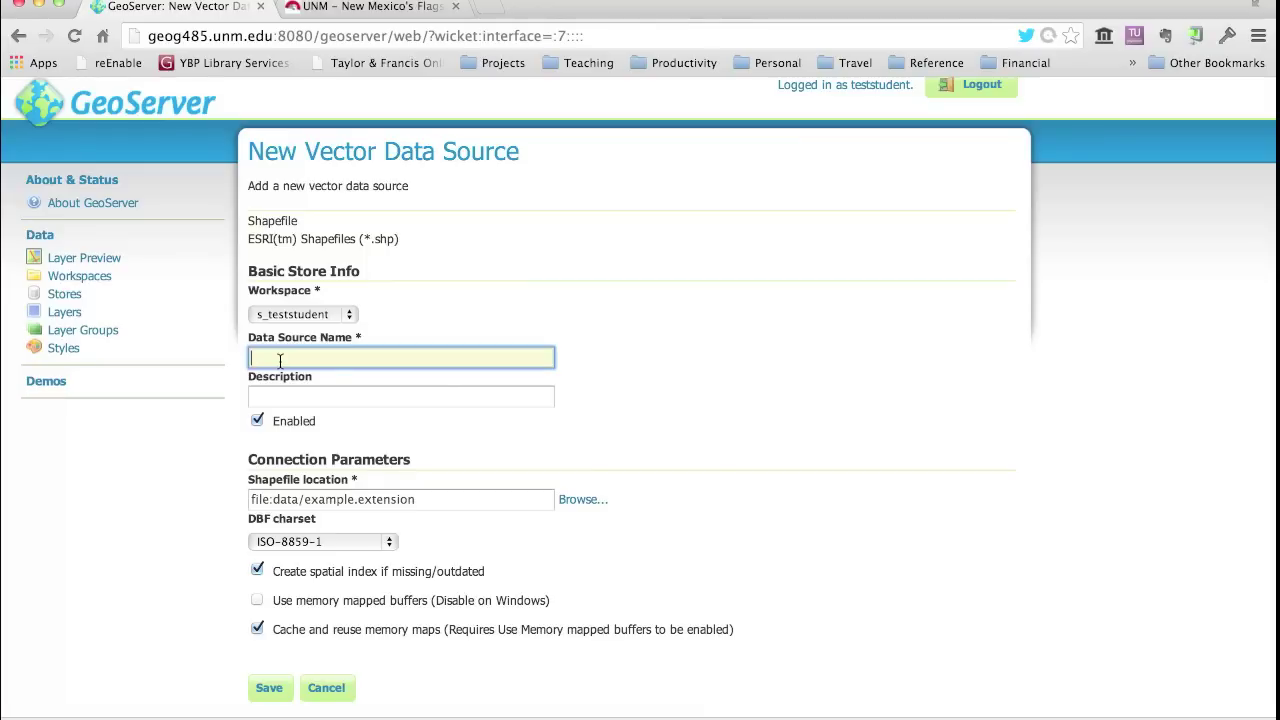
{"action": "type", "text": "testStudentXYZ123"}
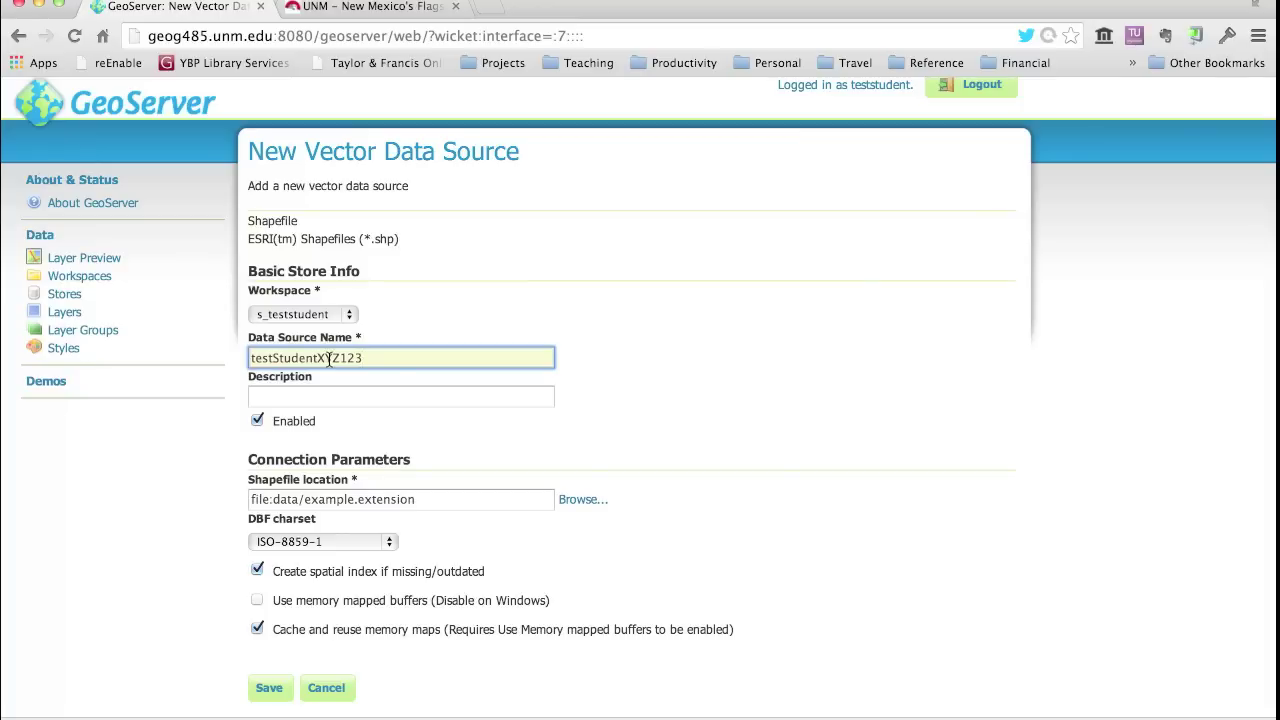
- Enter the description 'My test data store based on a shapefile' and browse for the shapefile location
{"action": "left_click", "coordinate": [267, 397]}
{"action": "type", "text": "My test data store based on a shapefile"}
{"action": "key", "text": "BackSpace"}
{"action": "key", "text": "BackSpace"}
{"action": "key", "text": "BackSpace"}
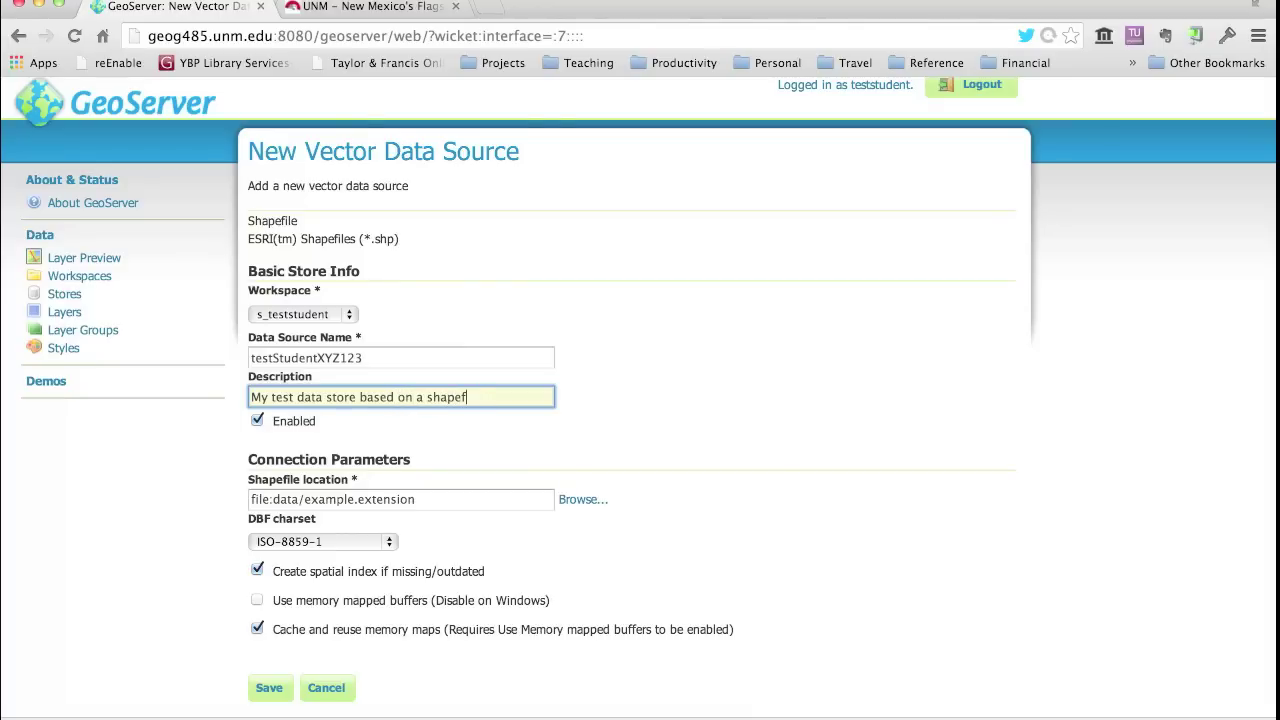
{"action": "type", "text": "ile"}
{"action": "left_click", "coordinate": [574, 501]}
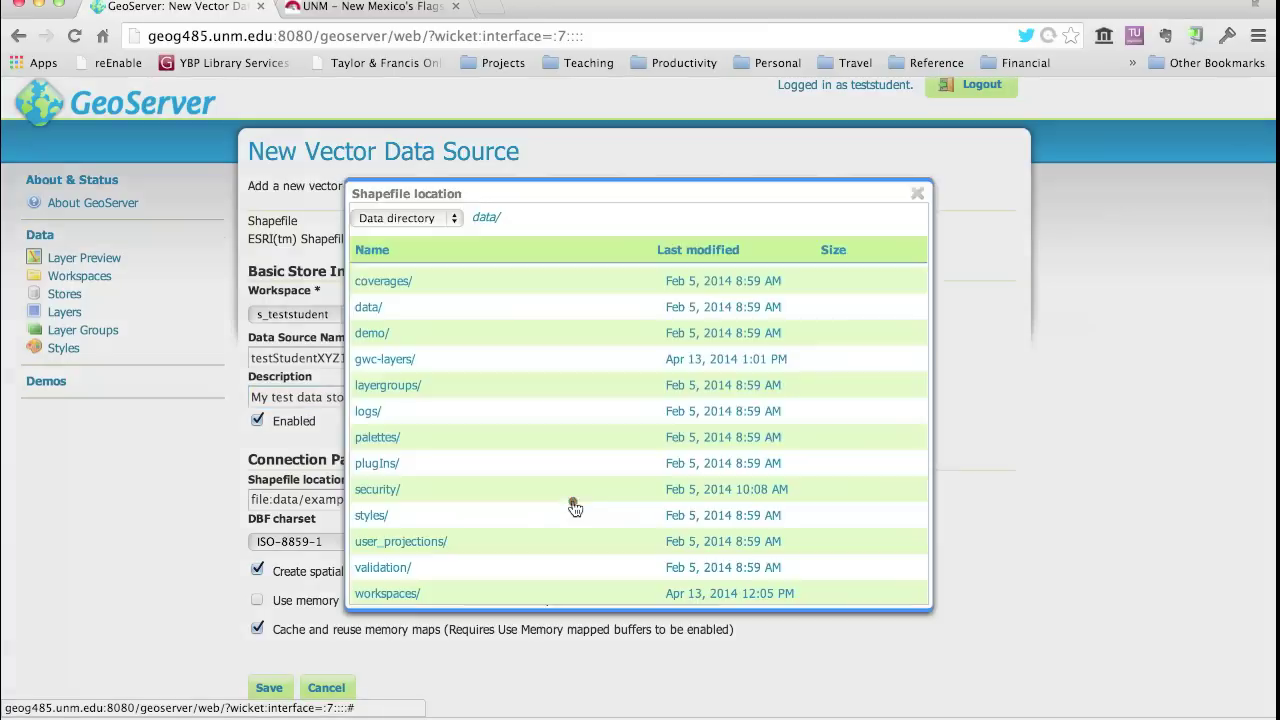
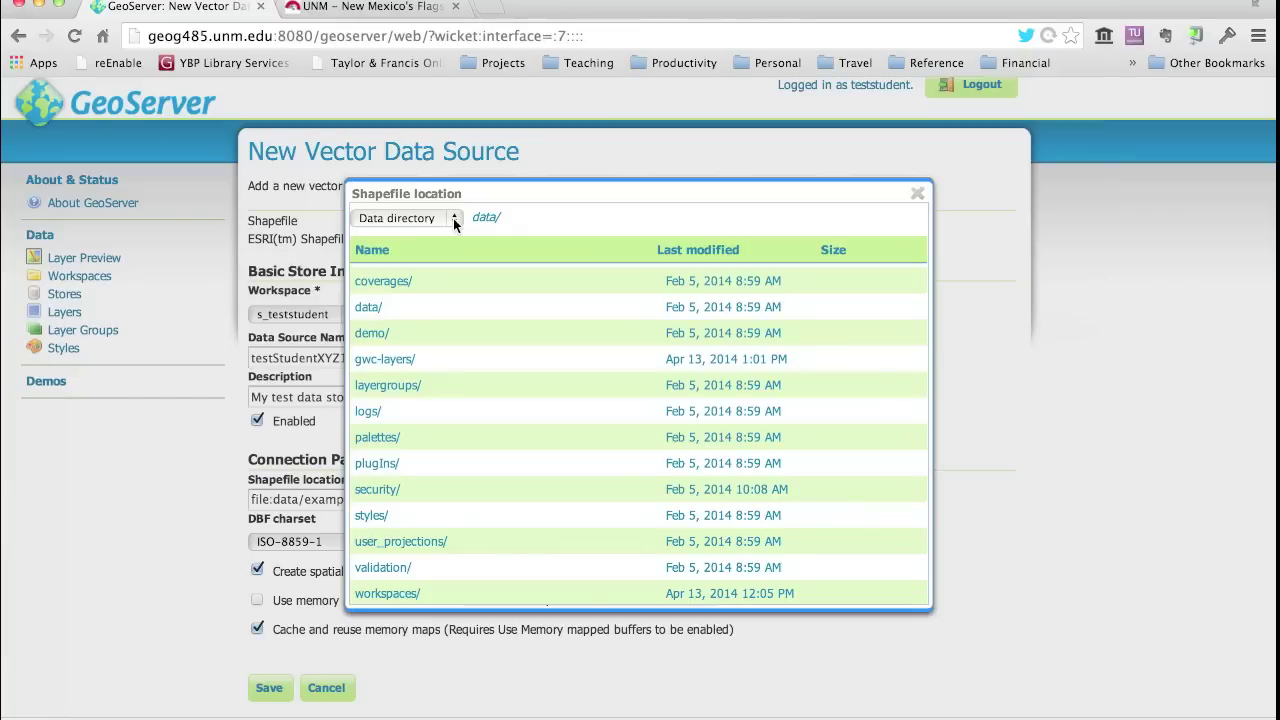
- Browse from / to home/teststudent/data/kb_2007fe_35_county00_shp and pick kb_2007fe_35_county00.shp
{"action": "left_click", "coordinate": [453, 218]}
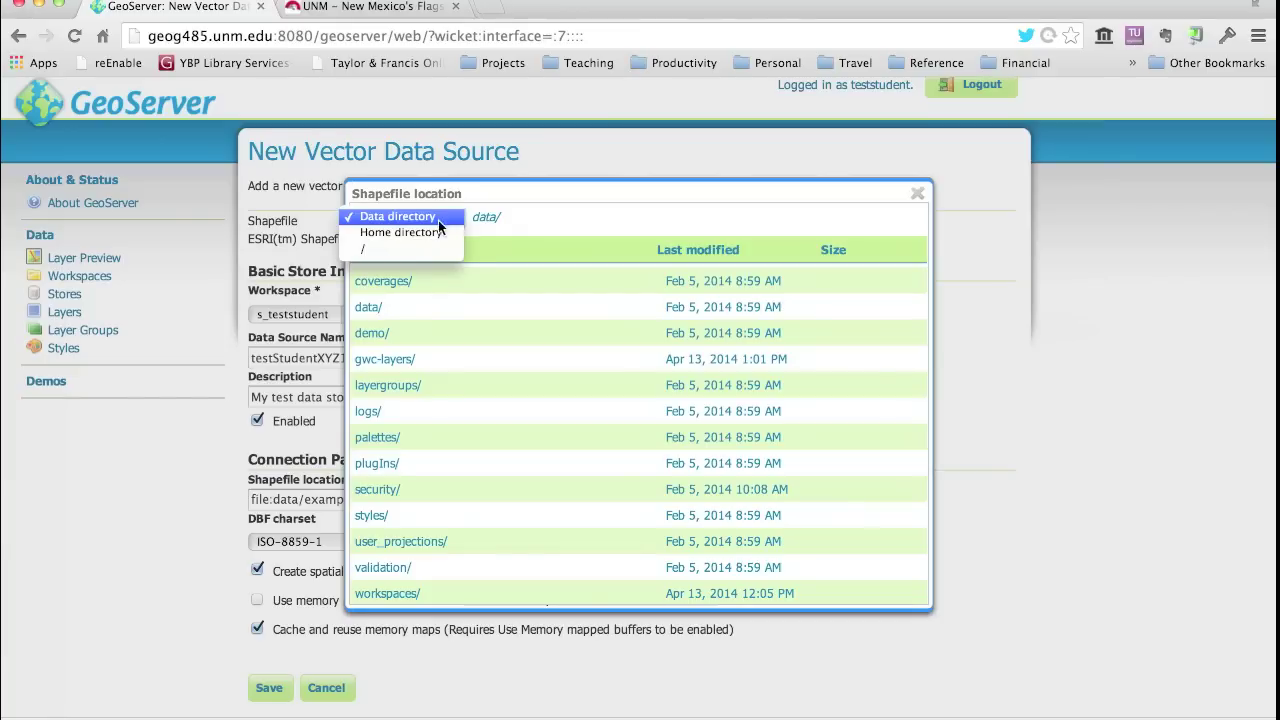
{"action": "left_click", "coordinate": [364, 252]}
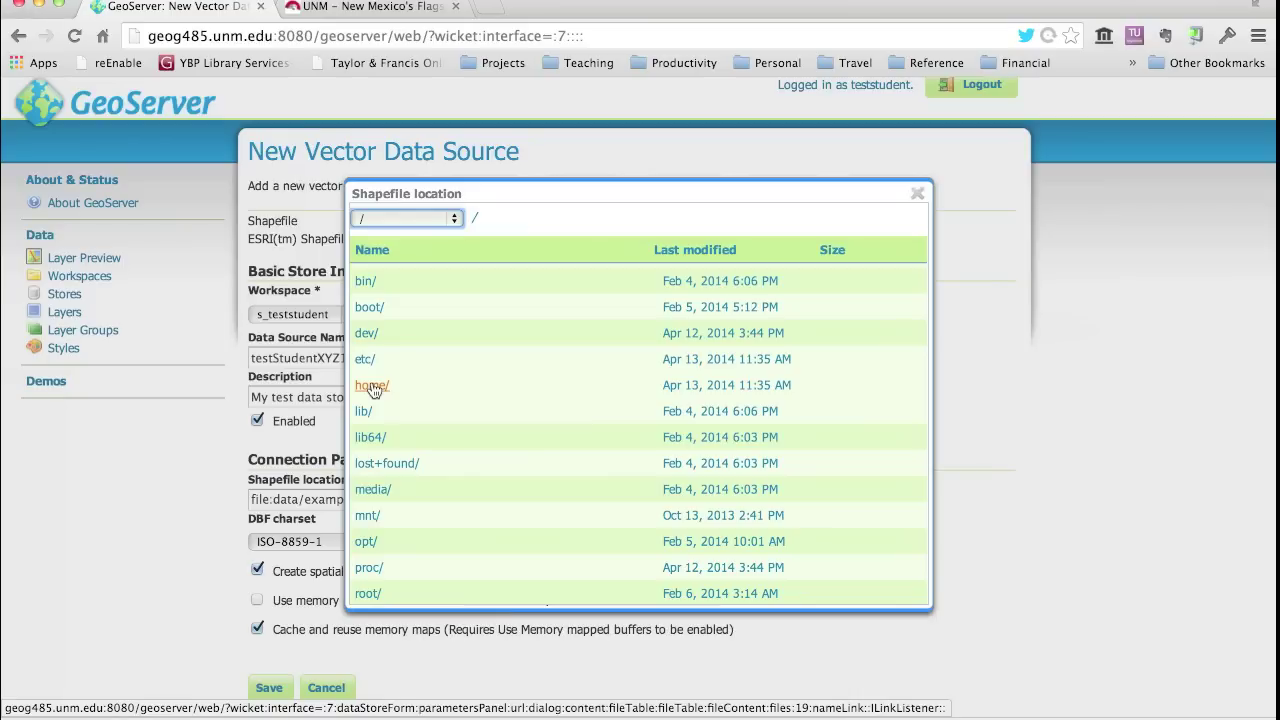
{"action": "left_click", "coordinate": [372, 386]}
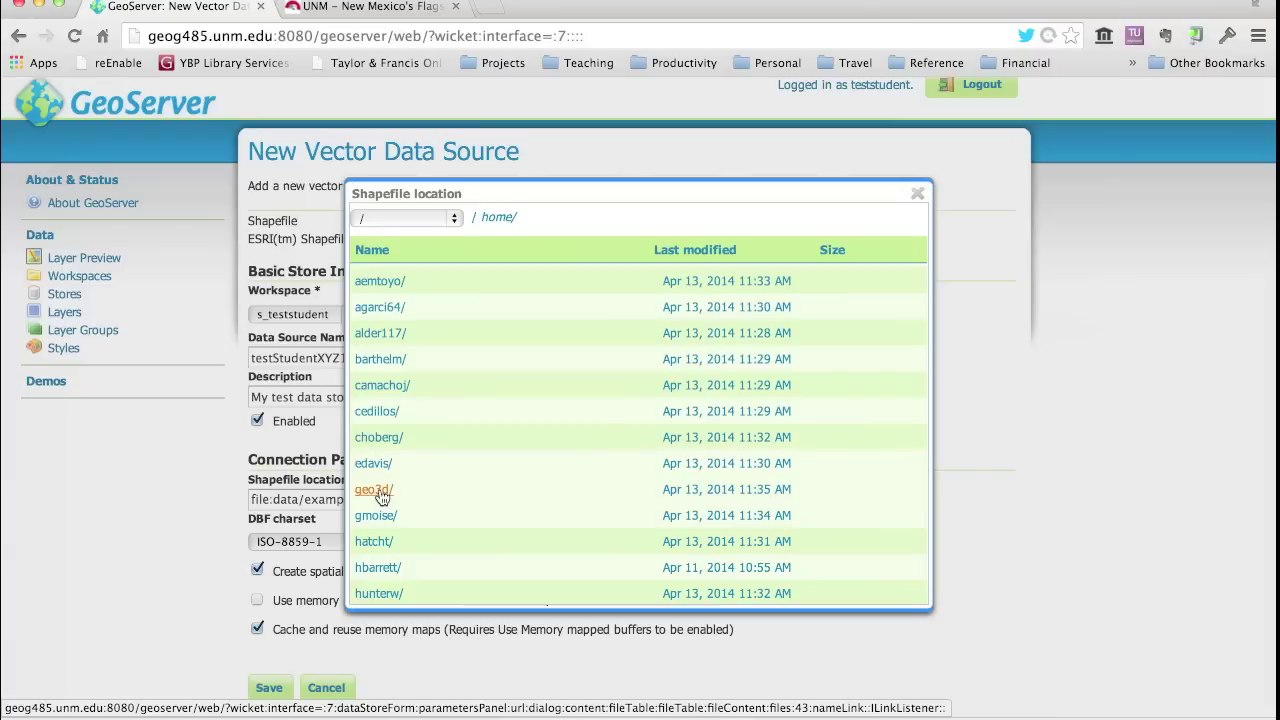
{"action": "scroll", "coordinate": [381, 497], "scroll_direction": "down", "scroll_amount": 10}
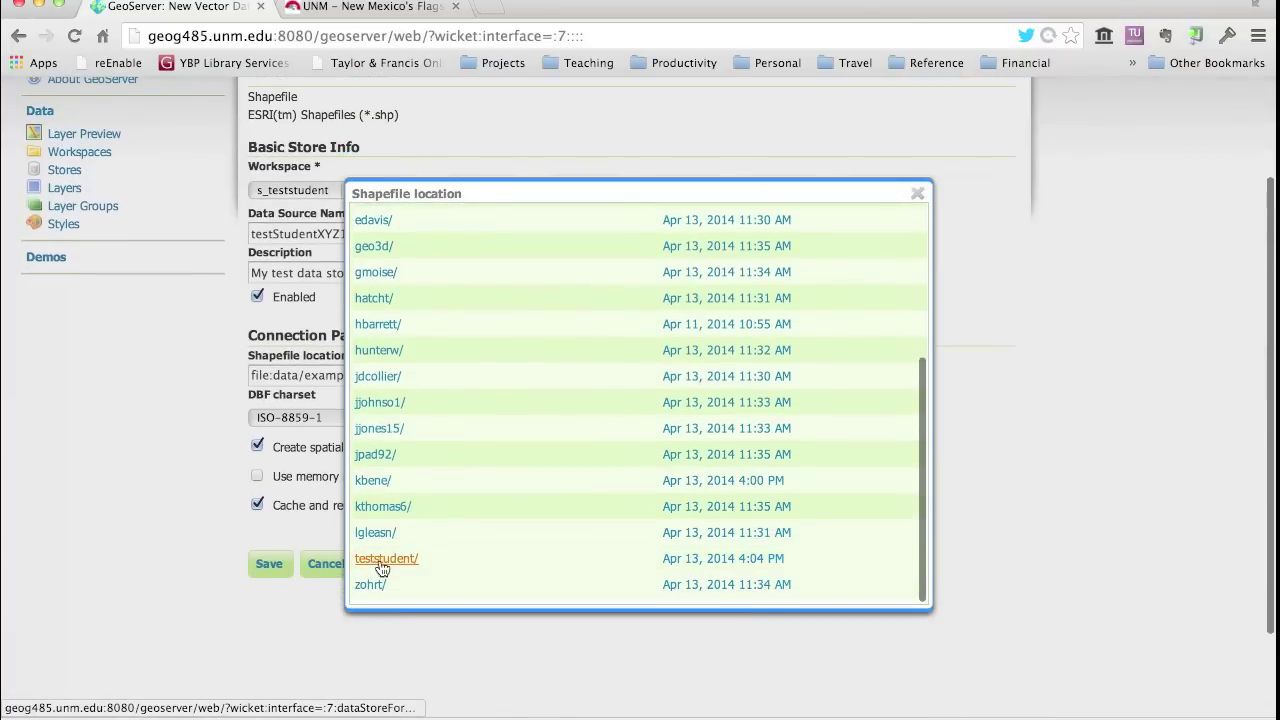
{"action": "left_click", "coordinate": [381, 560]}
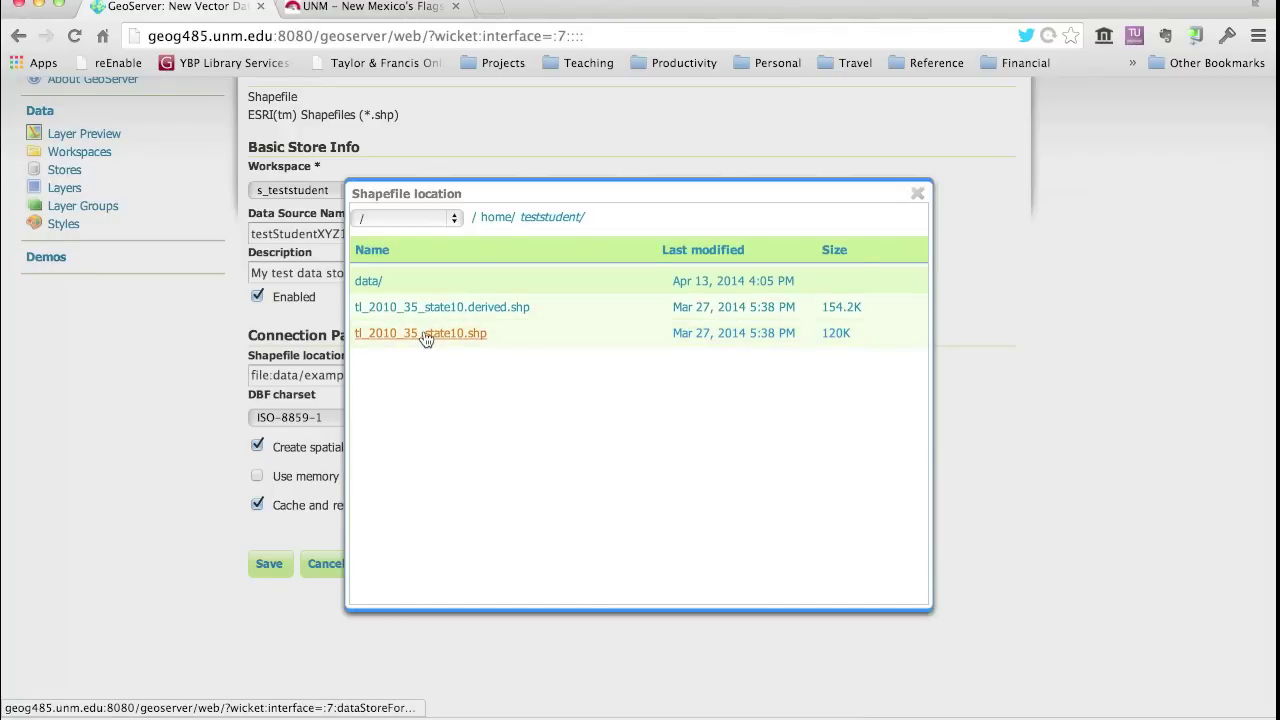
{"action": "left_click", "coordinate": [366, 284]}
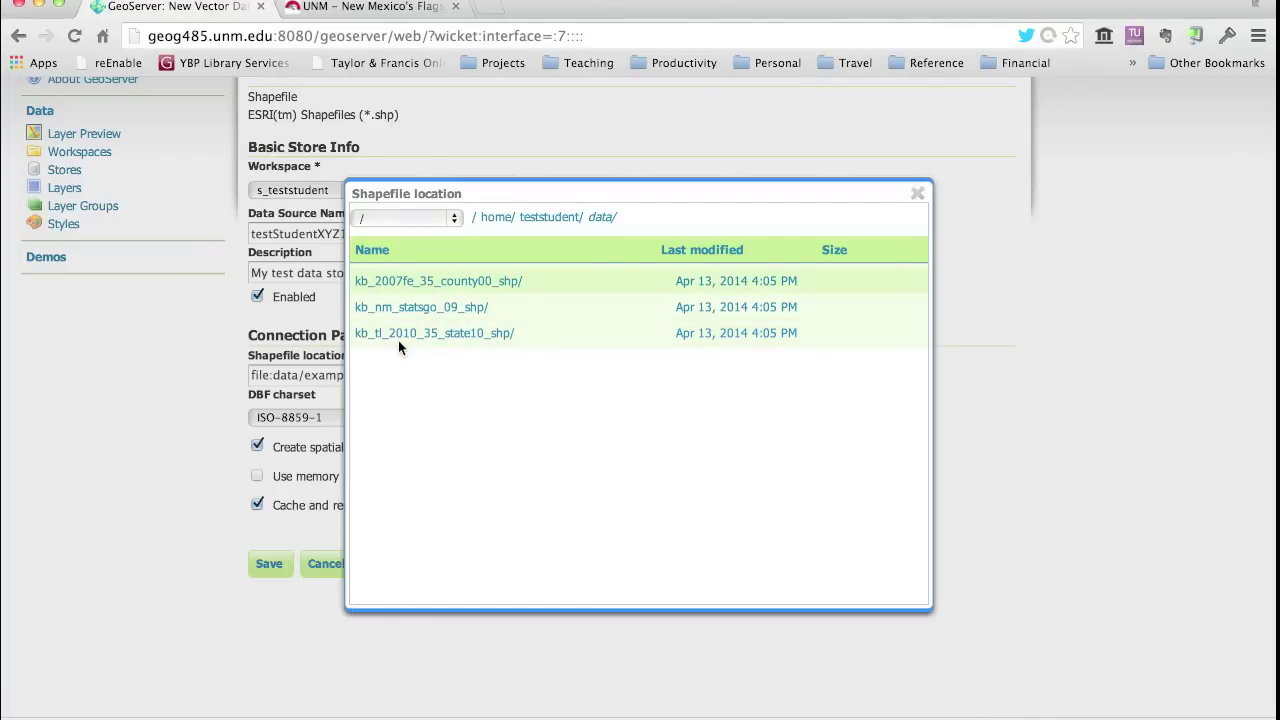
{"action": "left_click", "coordinate": [388, 281]}
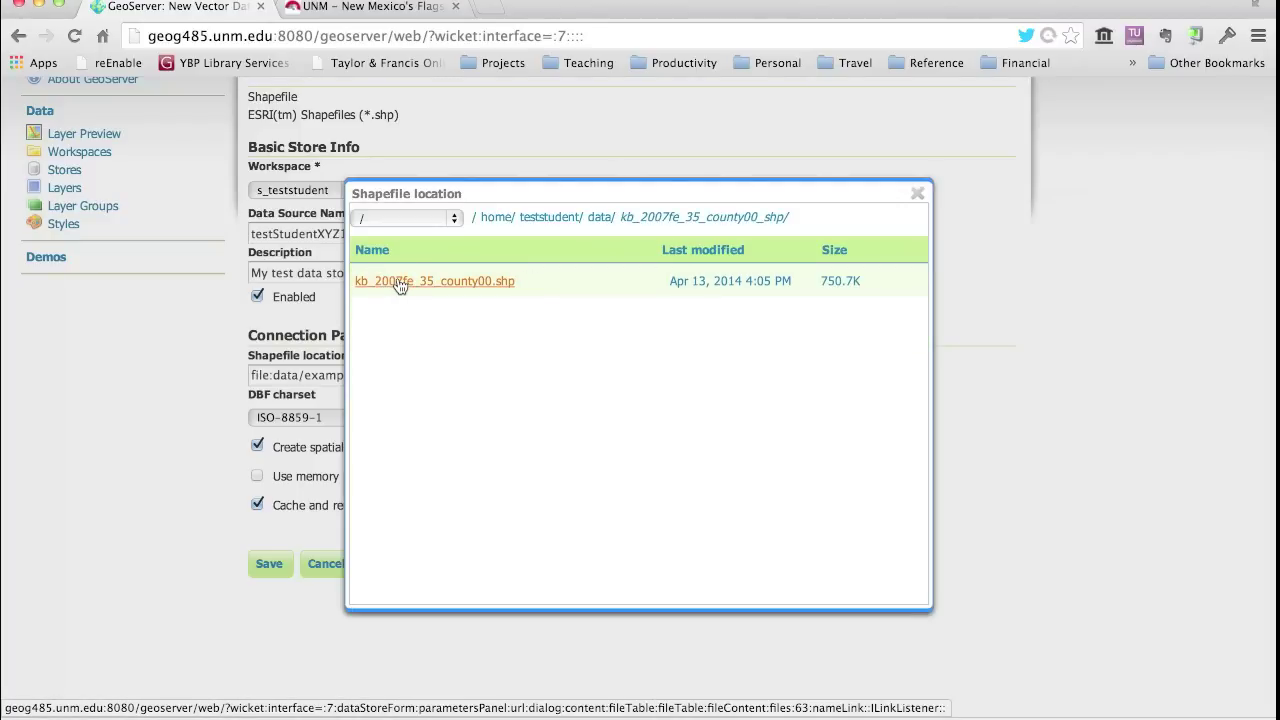
{"action": "left_click", "coordinate": [398, 284]}
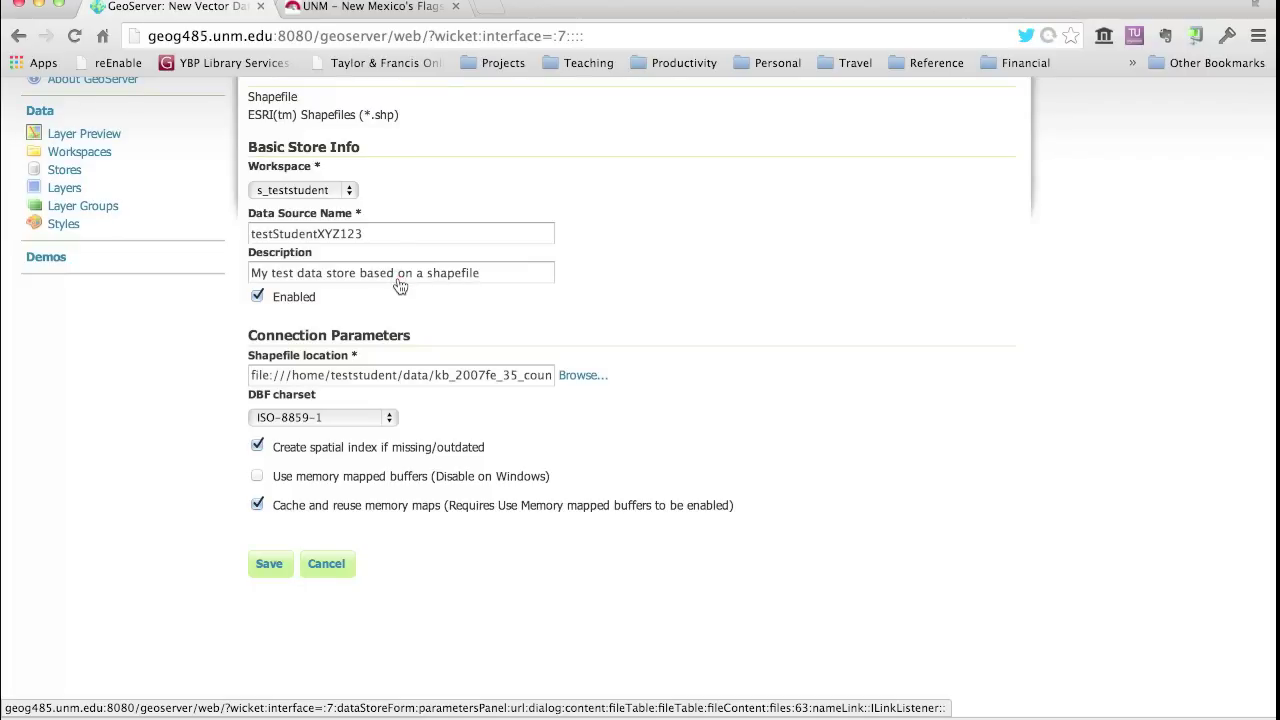
- Check the full shapefile path, then save the testStudentXYZ123 store
{"action": "left_click_drag", "start_coordinate": [293, 375], "coordinate": [592, 378]}
{"action": "left_click", "coordinate": [590, 376]}
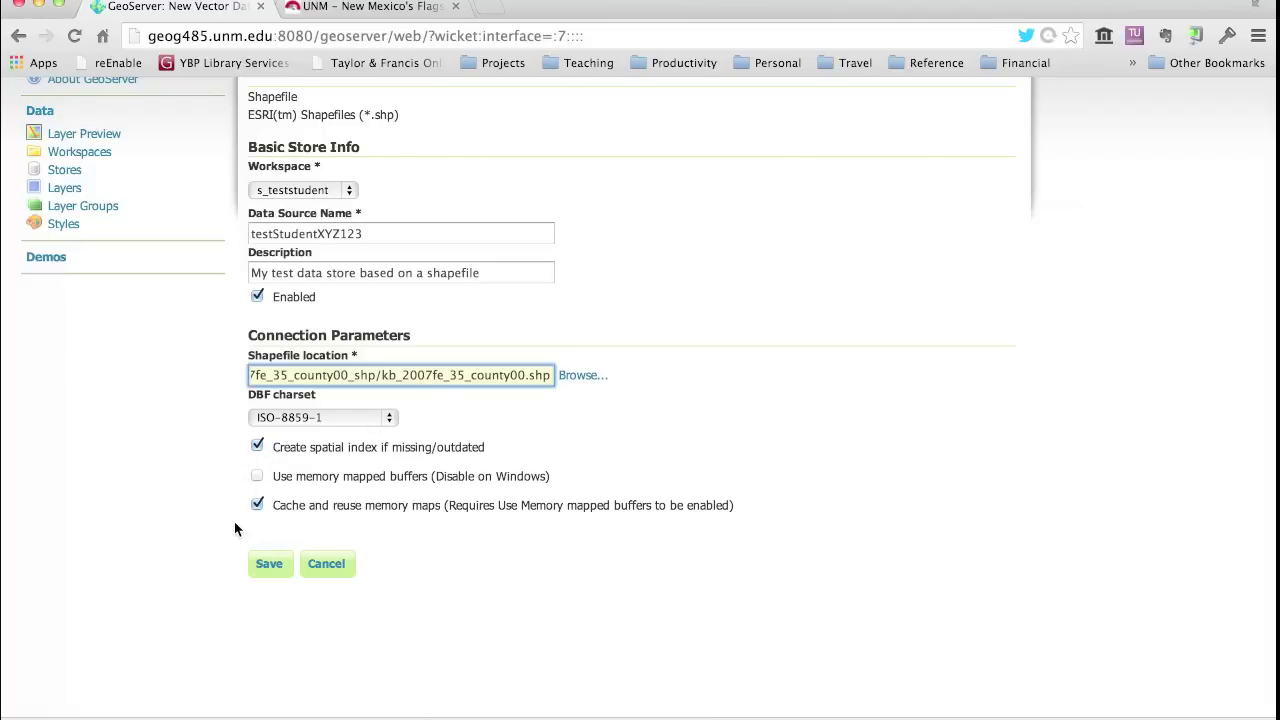
{"action": "left_click", "coordinate": [268, 566]}
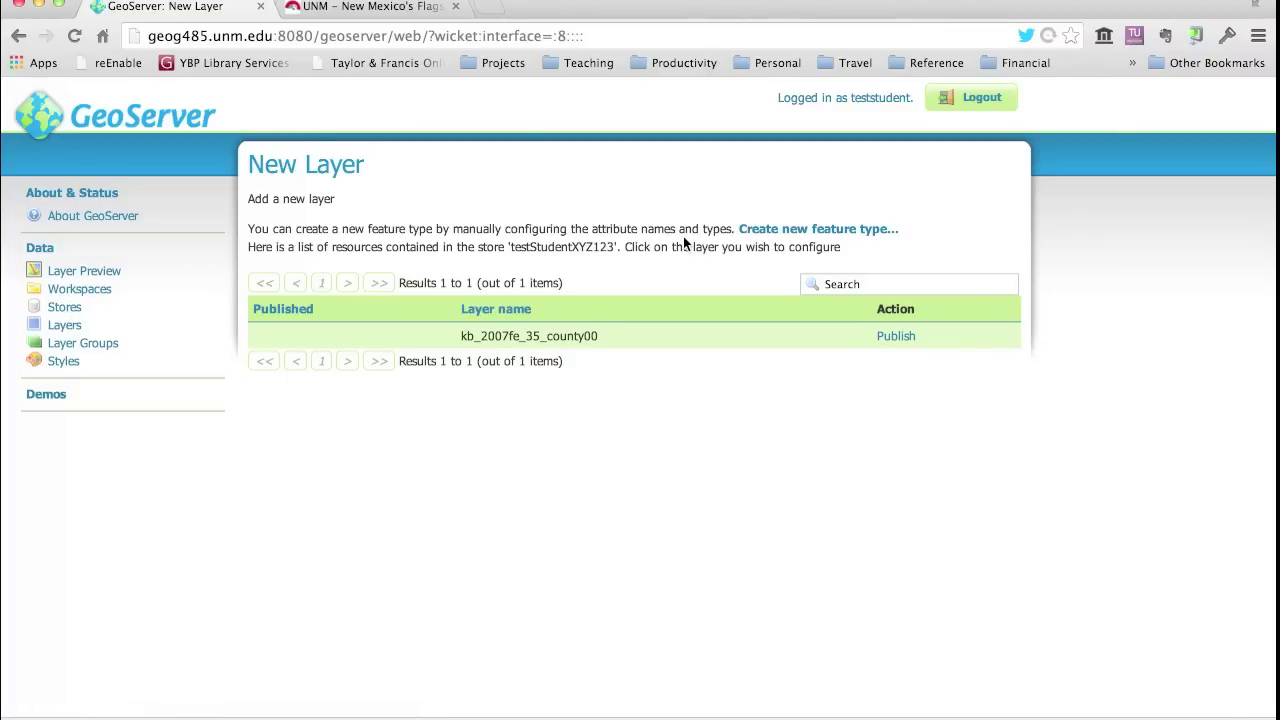
- Publish kb_2007fe_35_county00 from the store's New Layer page
{"action": "left_click", "coordinate": [890, 338]}
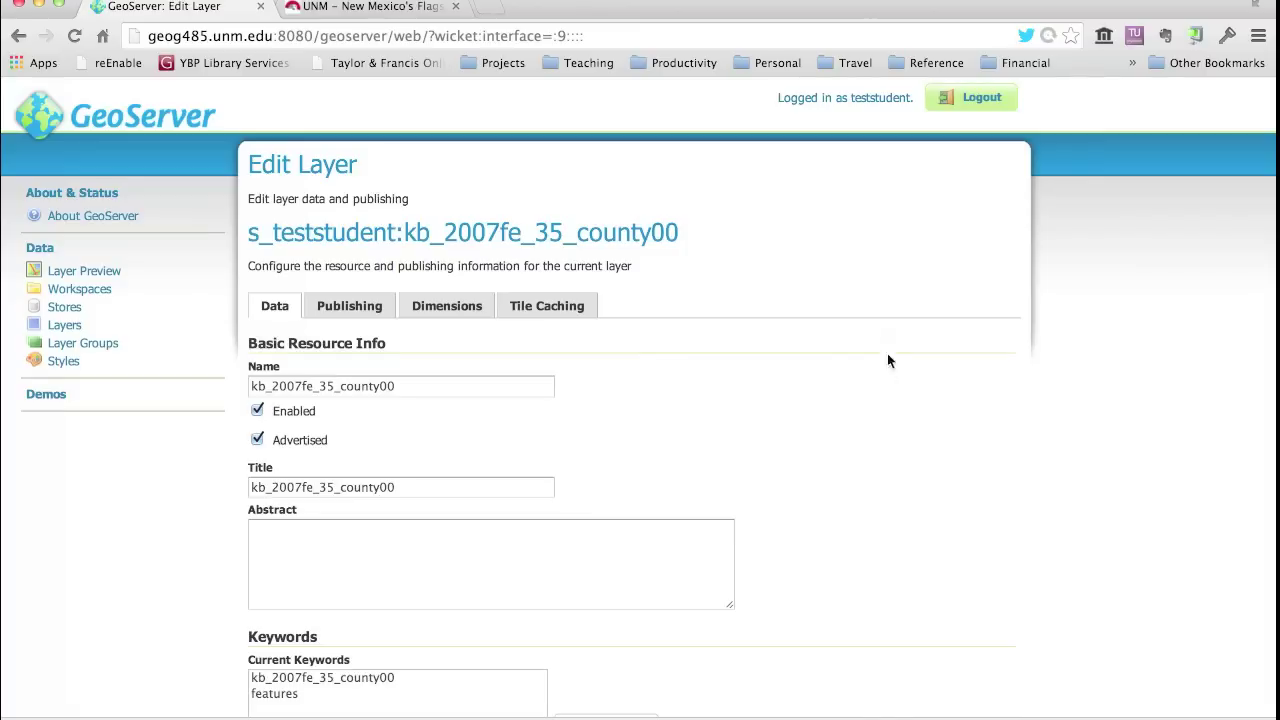
{"action": "scroll", "coordinate": [819, 534], "scroll_direction": "down", "scroll_amount": 3}
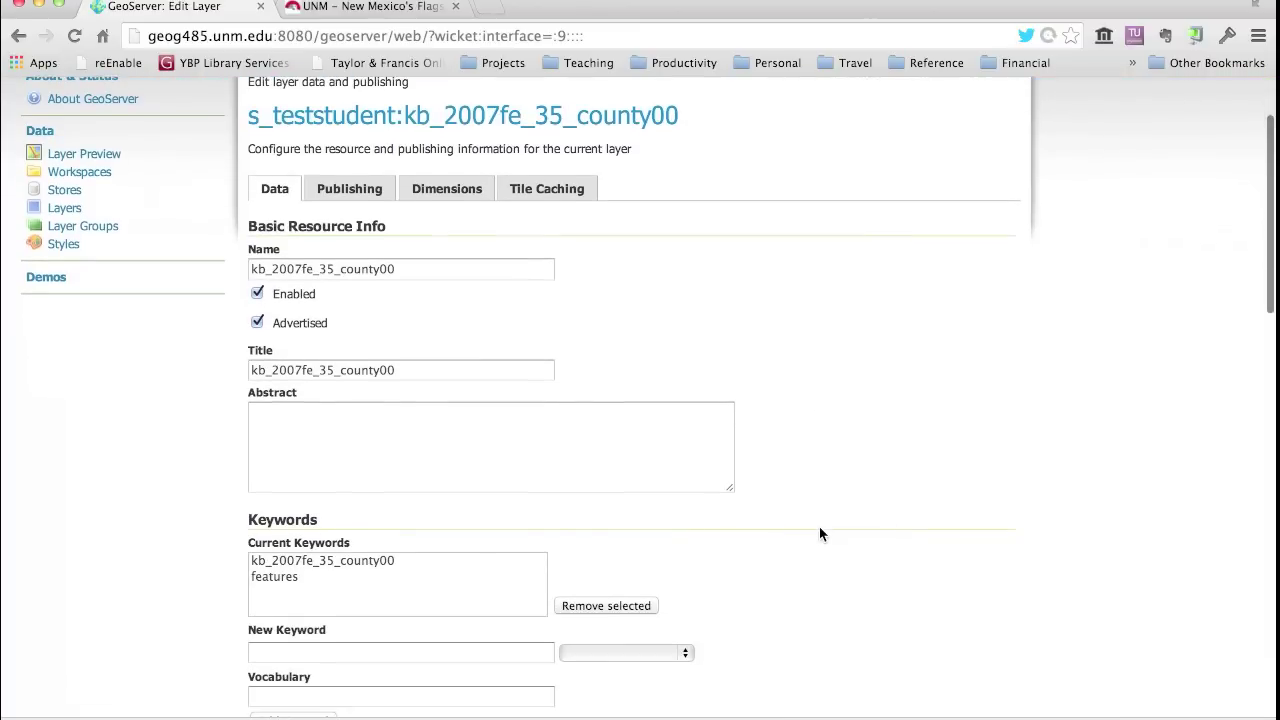
{"action": "scroll", "coordinate": [819, 528], "scroll_direction": "down", "scroll_amount": 3}
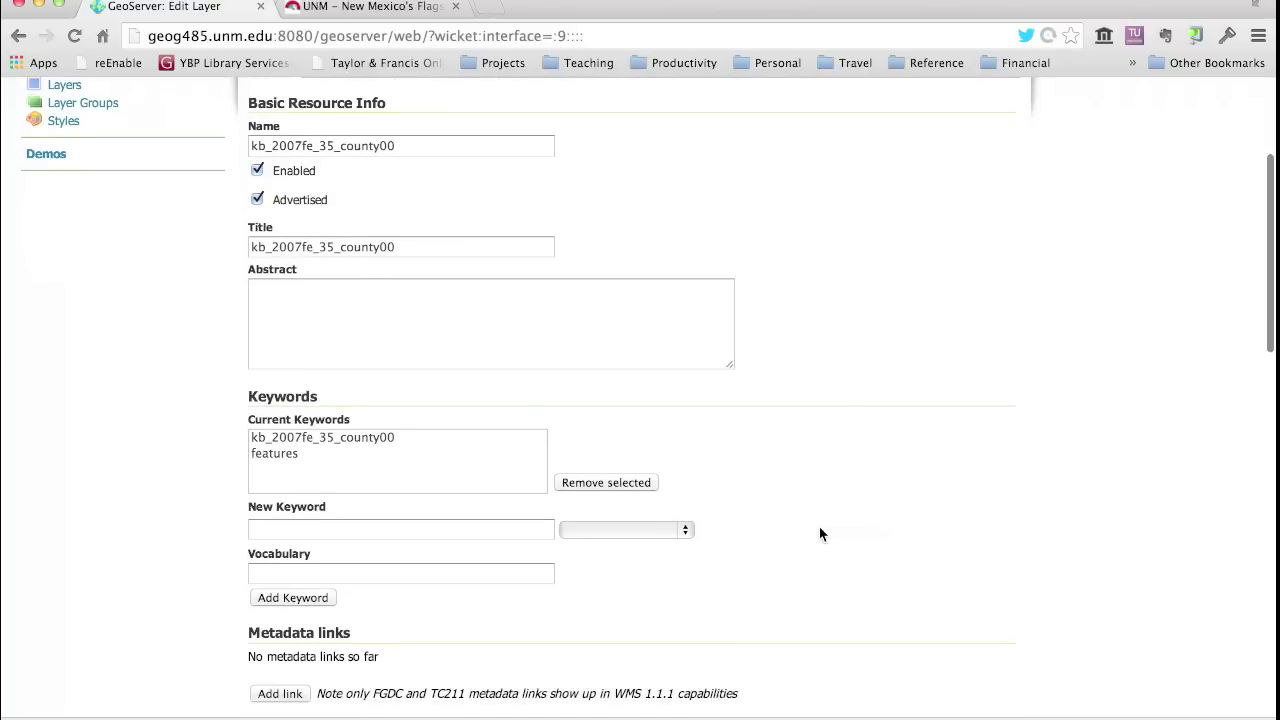
{"action": "scroll", "coordinate": [819, 528], "scroll_direction": "down", "scroll_amount": 2}
{"action": "scroll", "coordinate": [819, 534], "scroll_direction": "up", "scroll_amount": 3}
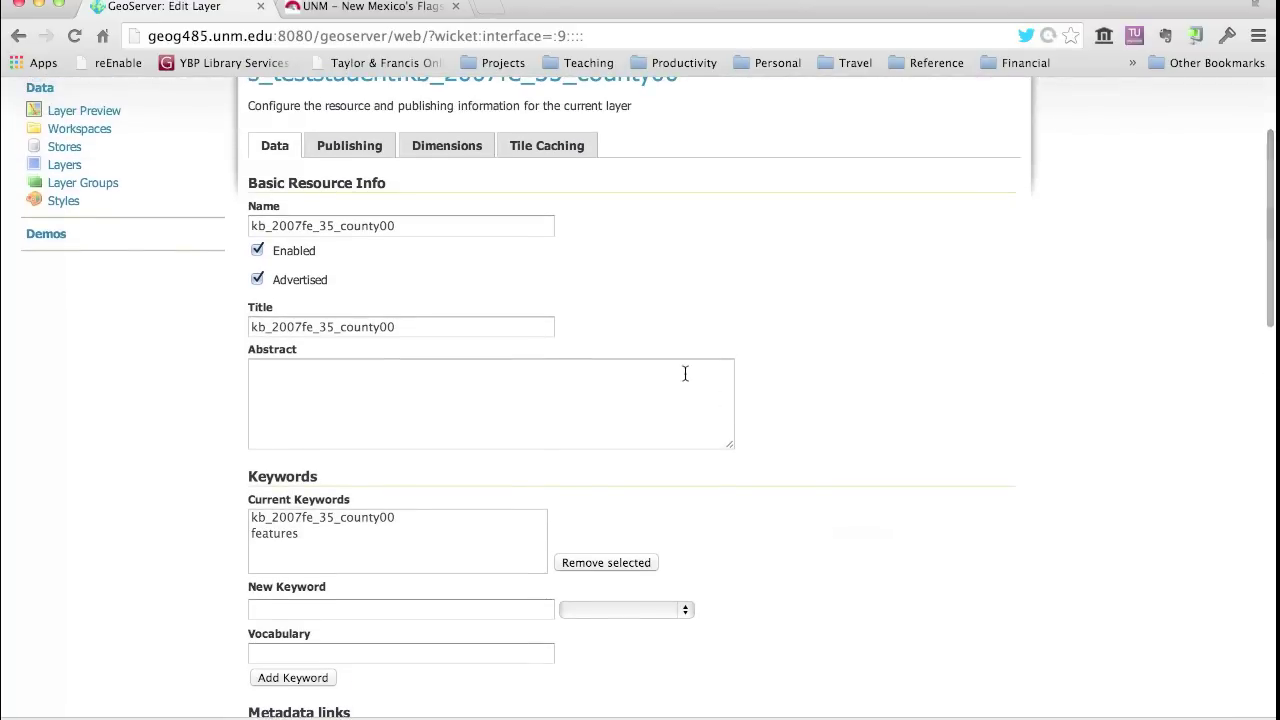
{"action": "scroll", "coordinate": [685, 373], "scroll_direction": "down", "scroll_amount": 1}
{"action": "scroll", "coordinate": [685, 373], "scroll_direction": "down", "scroll_amount": 1}
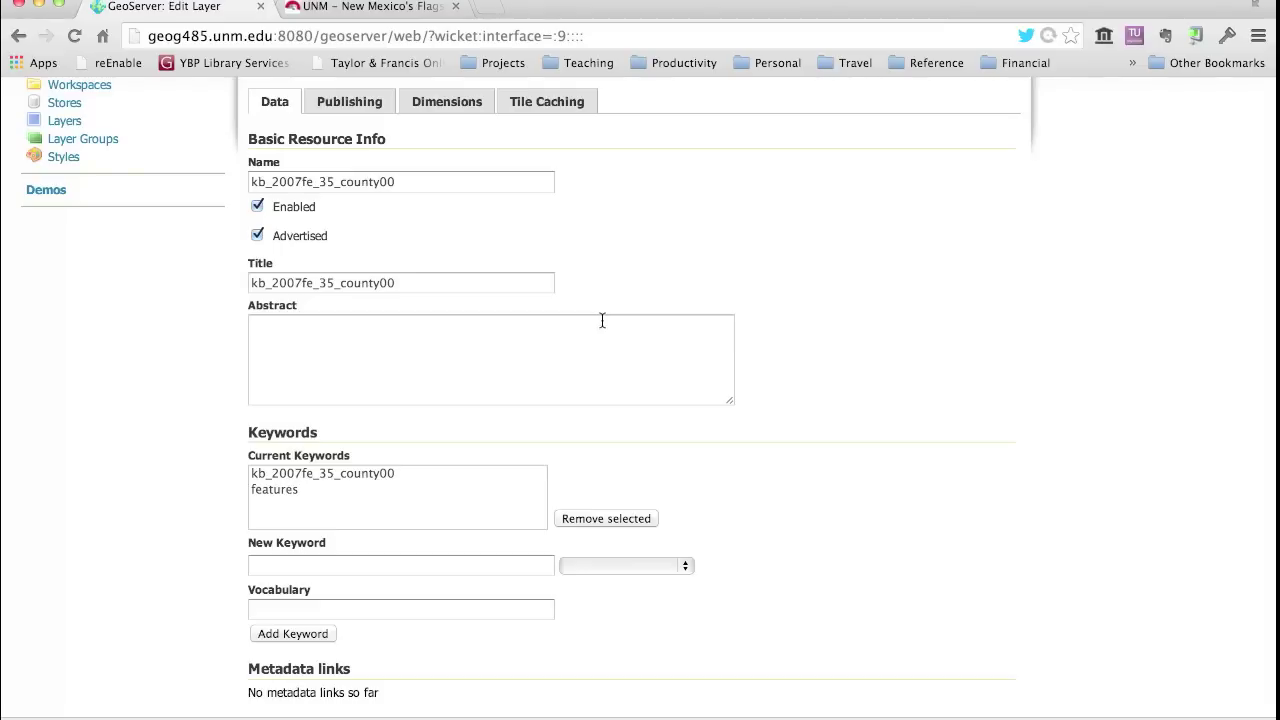
{"action": "scroll", "coordinate": [873, 413], "scroll_direction": "down", "scroll_amount": 2}
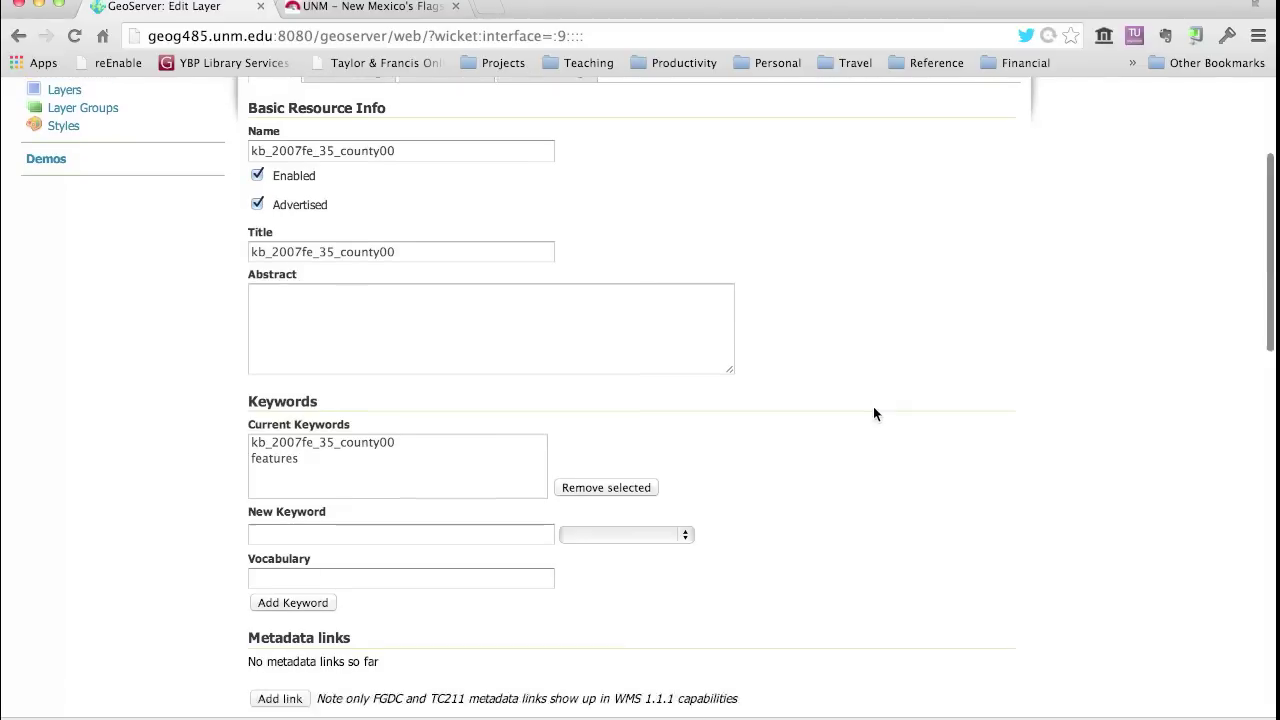
{"action": "scroll", "coordinate": [873, 413], "scroll_direction": "down", "scroll_amount": 8}
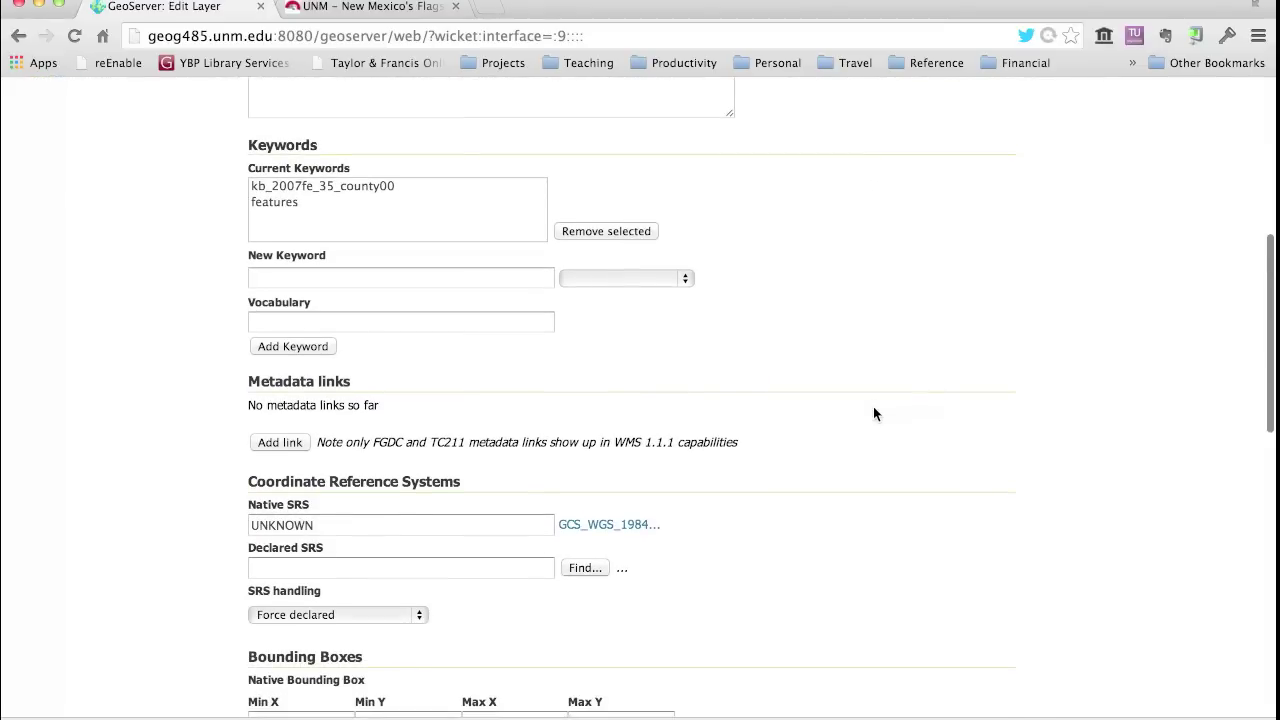
{"action": "scroll", "coordinate": [873, 413], "scroll_direction": "down", "scroll_amount": 4}
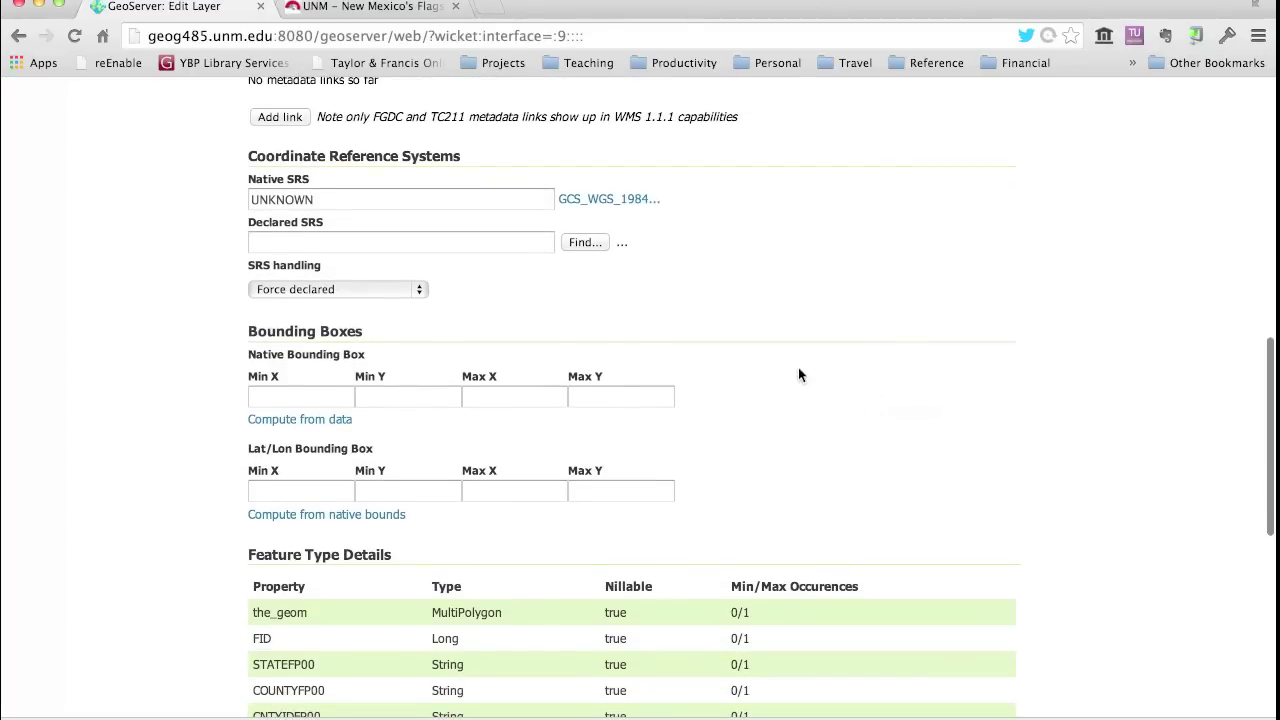
{"action": "scroll", "coordinate": [685, 249], "scroll_direction": "down", "scroll_amount": 2}
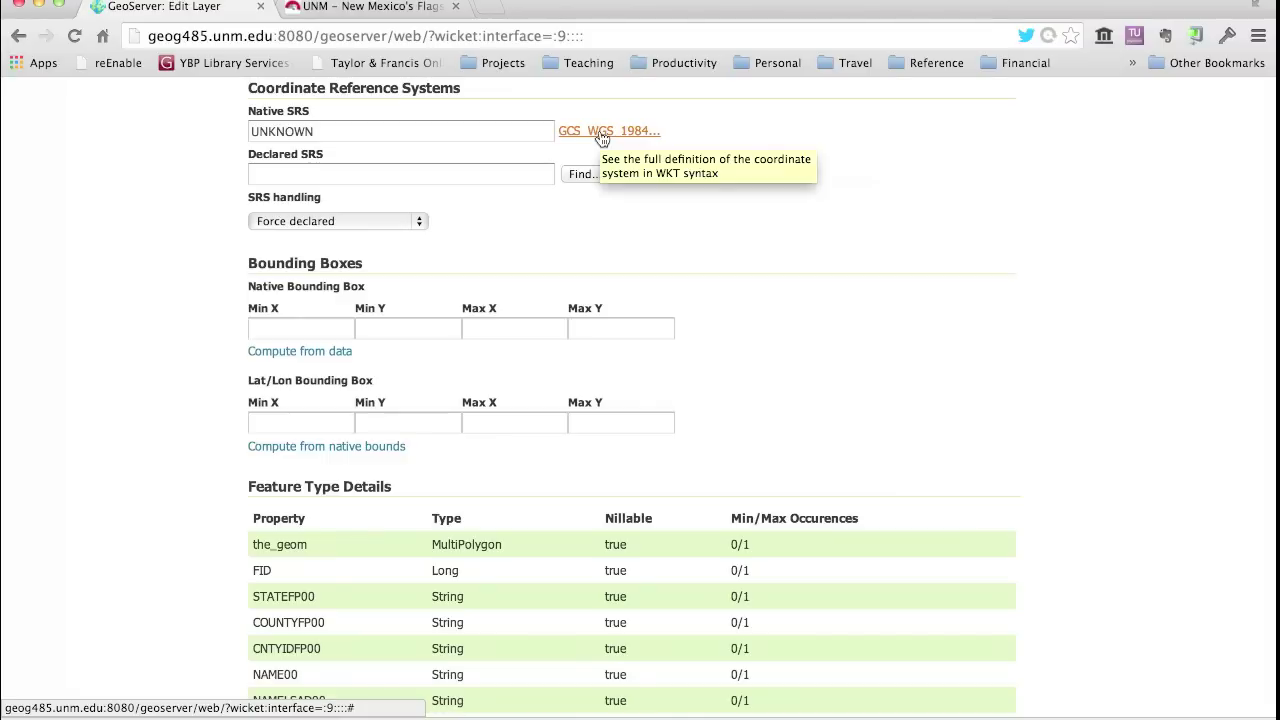
{"action": "left_click", "coordinate": [602, 136]}
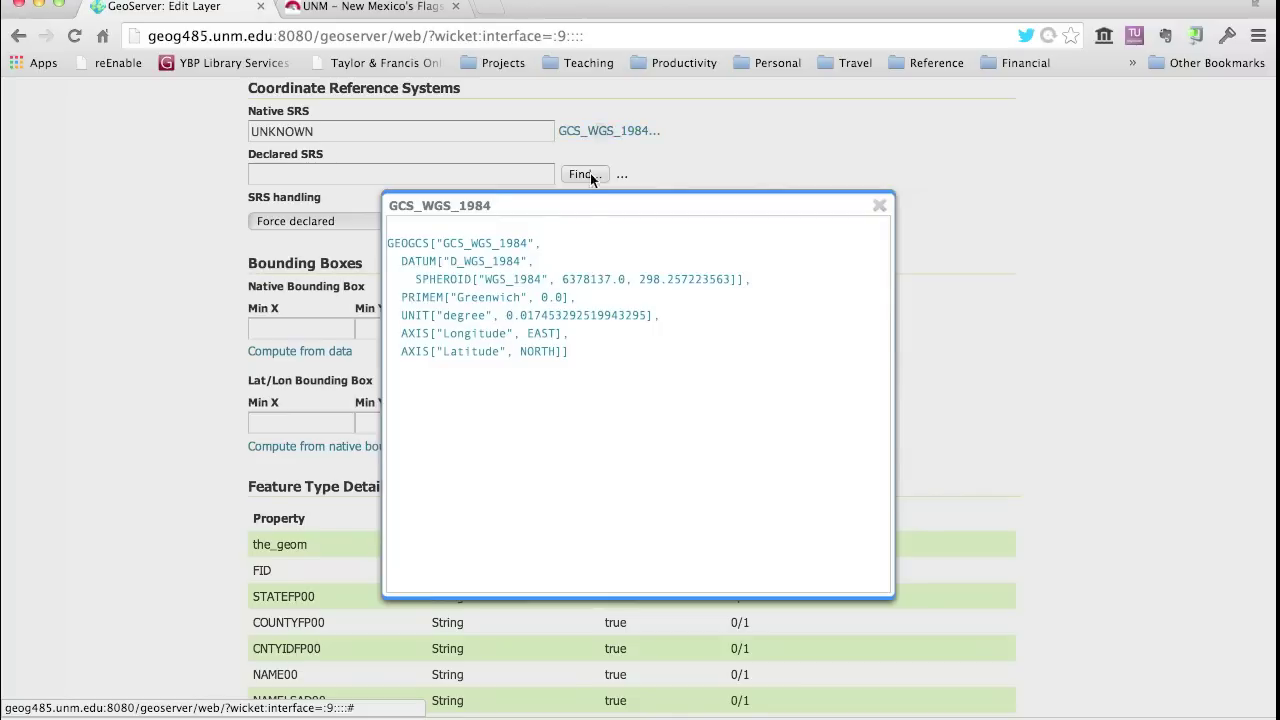
{"action": "left_click_drag", "start_coordinate": [390, 243], "coordinate": [388, 383]}
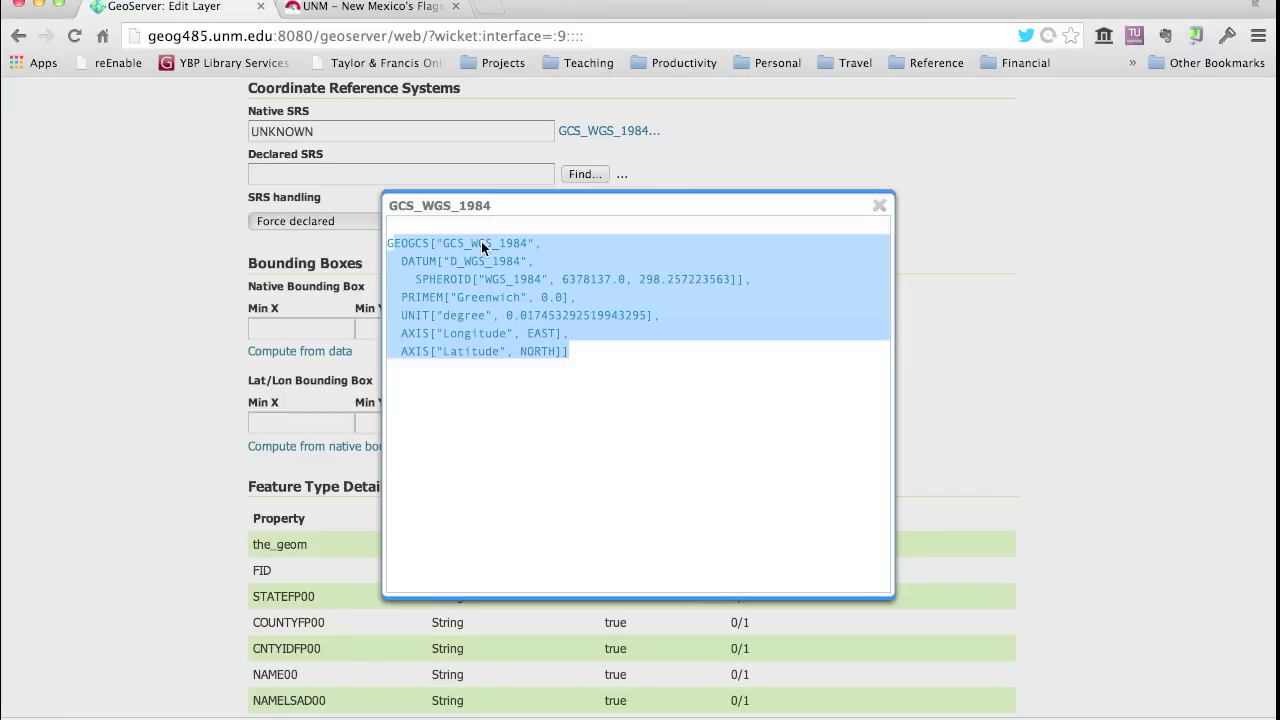
{"action": "left_click", "coordinate": [879, 206]}
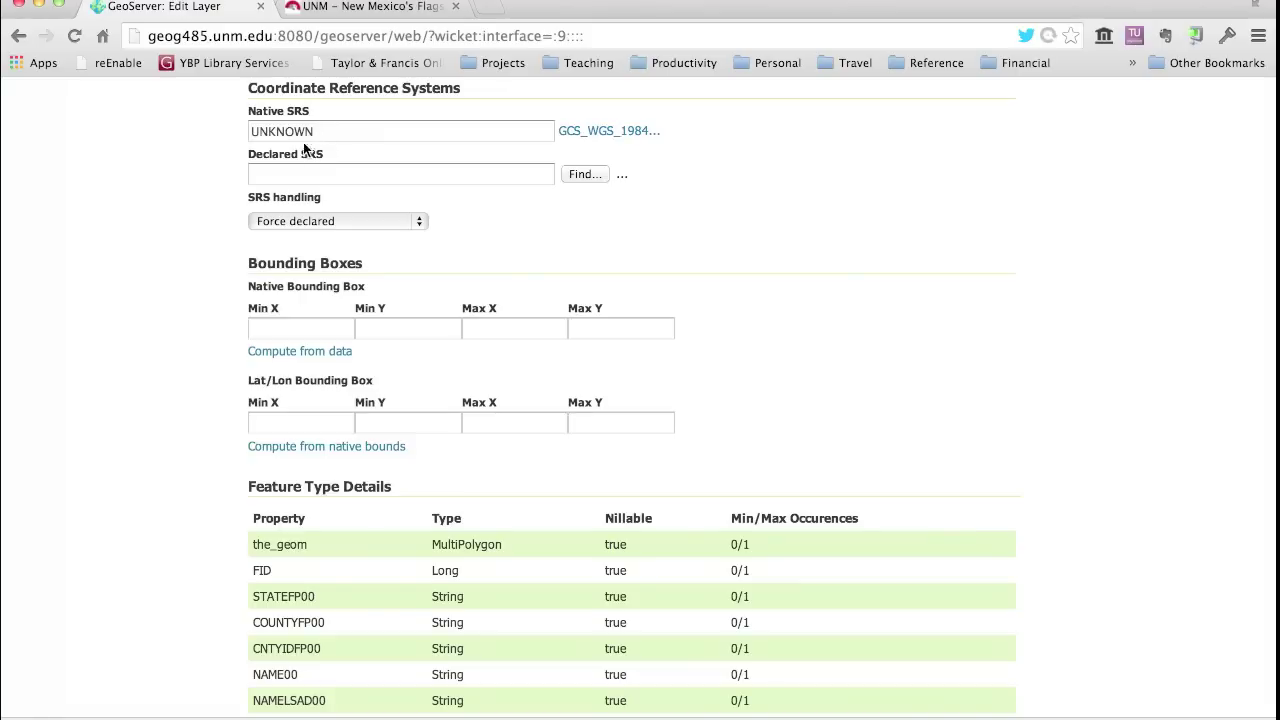
- Enter EPSG:4326 in the county layer's Declared SRS field
{"action": "left_click", "coordinate": [270, 174]}
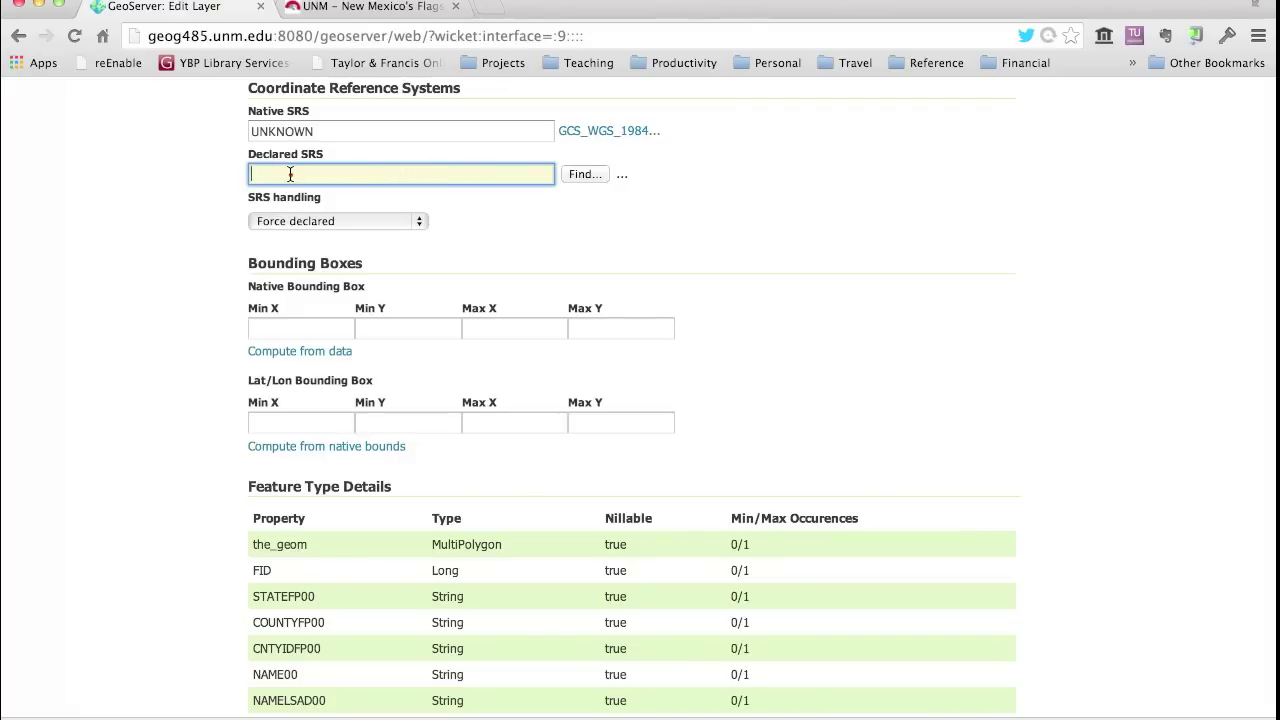
{"action": "type", "text": "EPSG:4326"}
- Search the coordinate system finder for 4326 and select WGS 84 as the declared SRS
{"action": "left_click", "coordinate": [583, 173]}
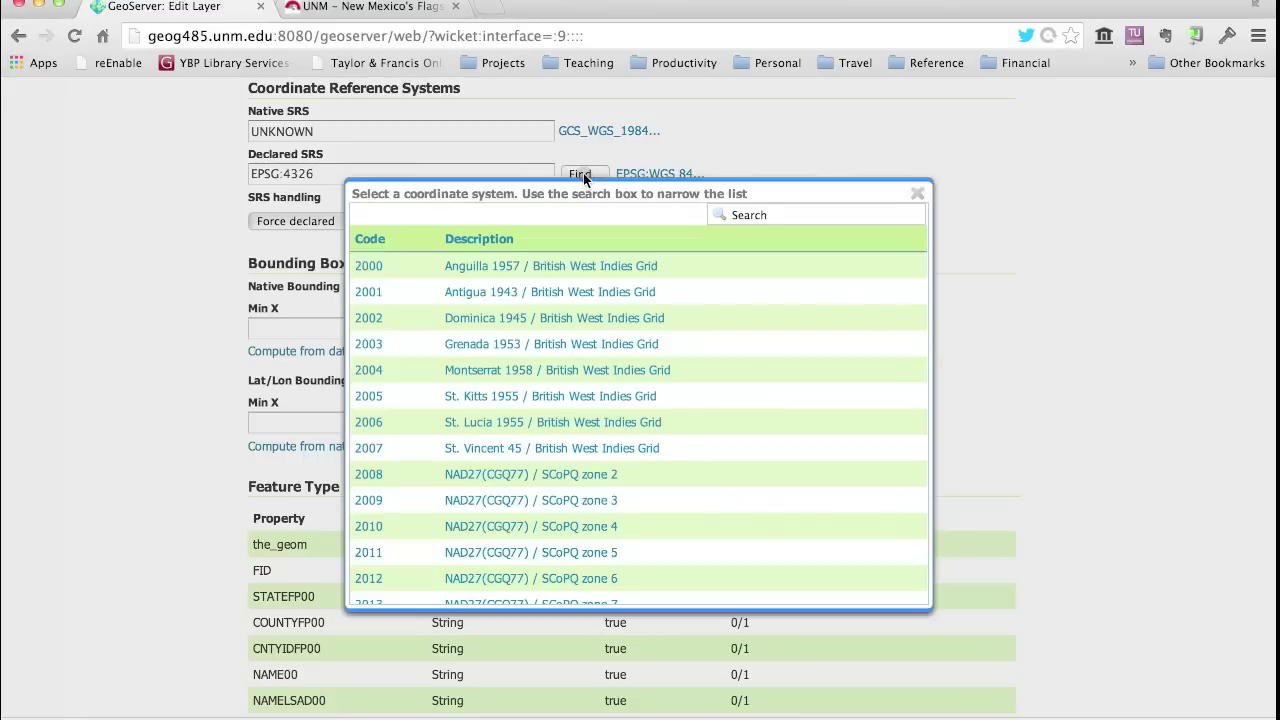
{"action": "left_click", "coordinate": [771, 217]}
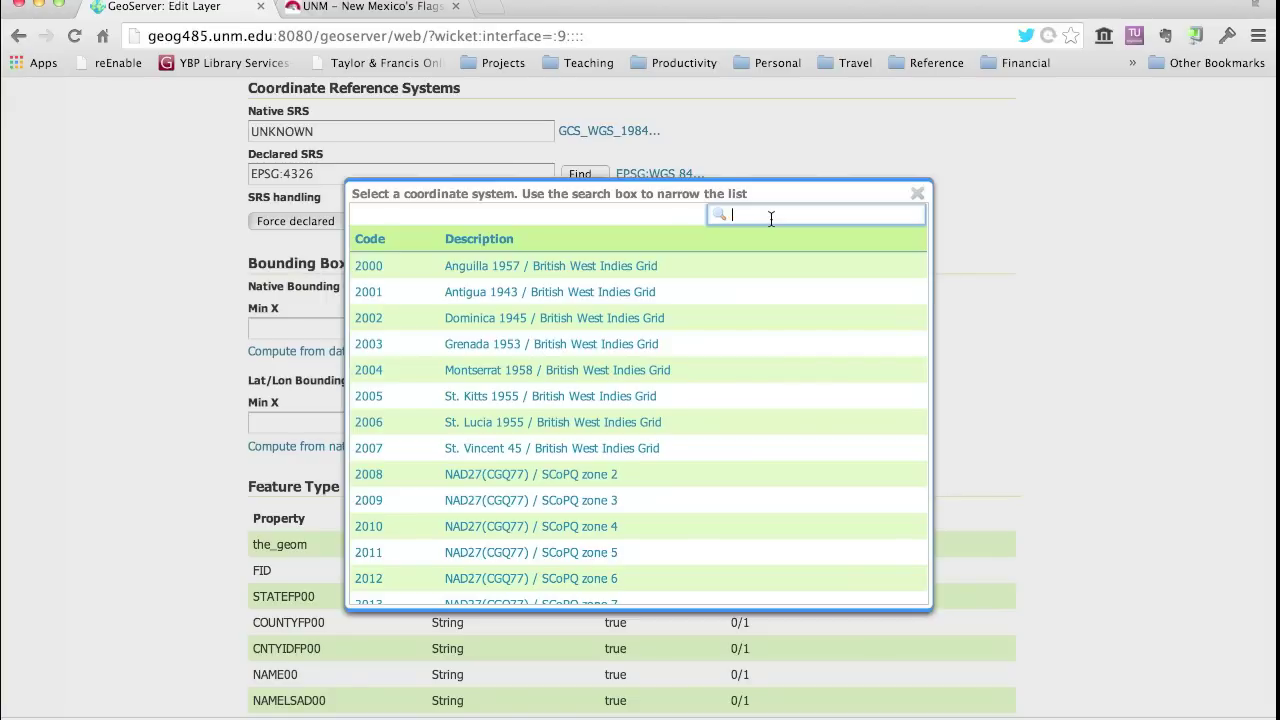
{"action": "scroll", "coordinate": [690, 434], "scroll_direction": "down", "scroll_amount": 10}
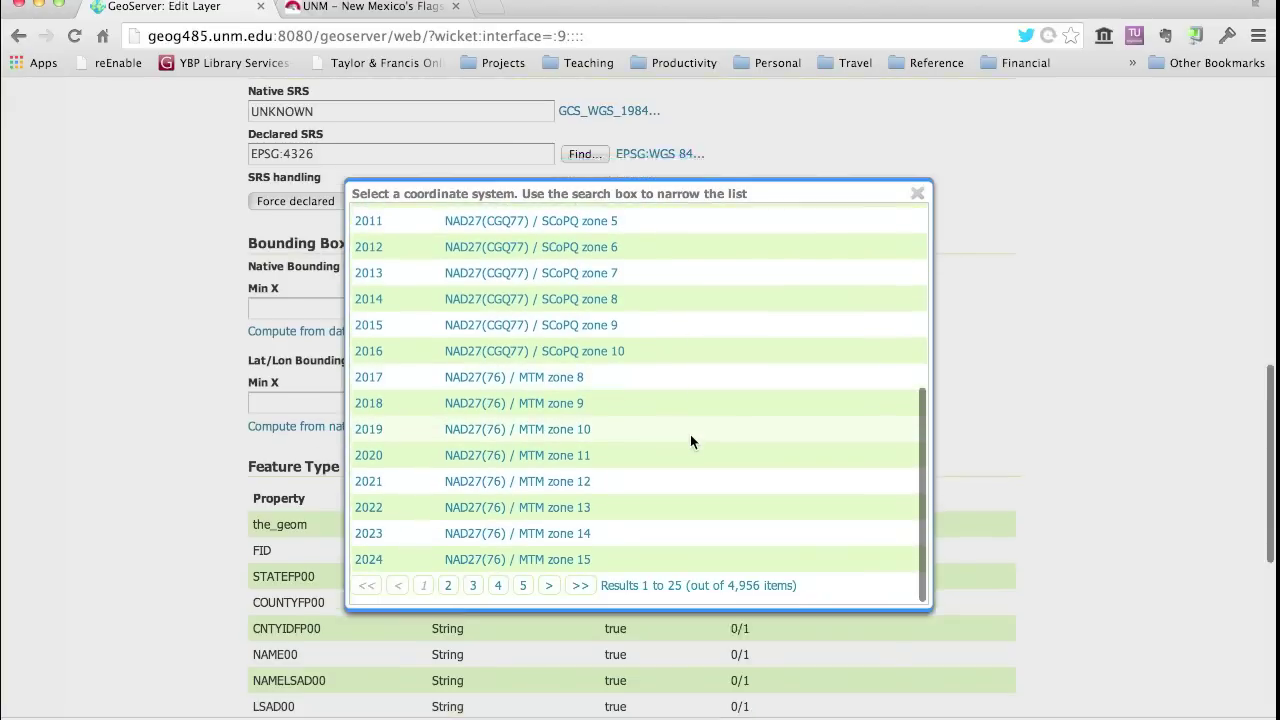
{"action": "scroll", "coordinate": [690, 435], "scroll_direction": "down", "scroll_amount": 1}
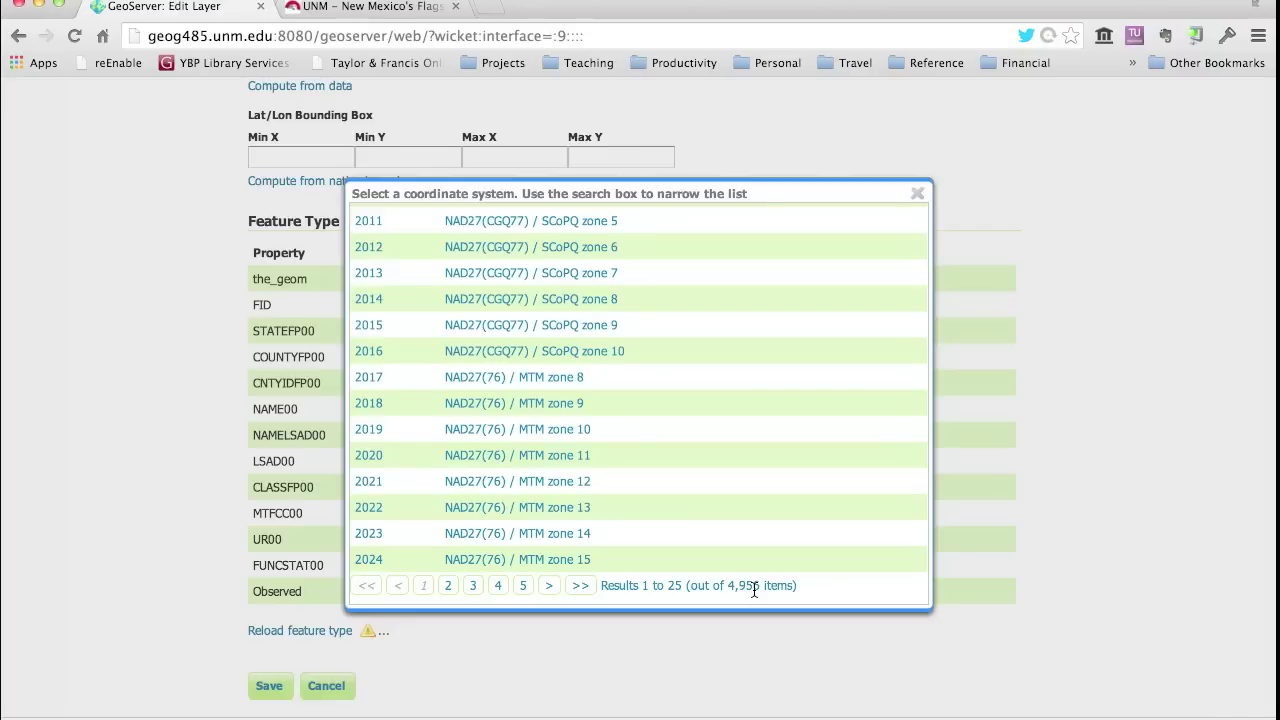
{"action": "scroll", "coordinate": [749, 487], "scroll_direction": "up", "scroll_amount": 10}
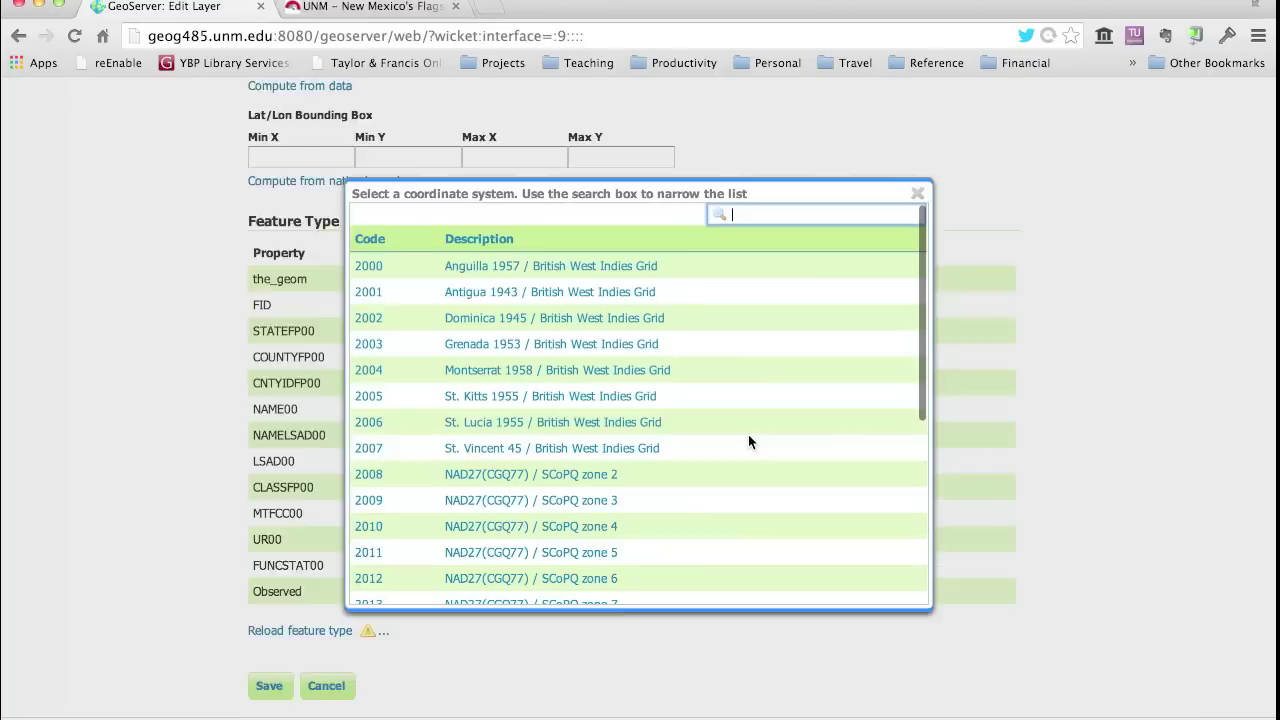
{"action": "left_click", "coordinate": [762, 218]}
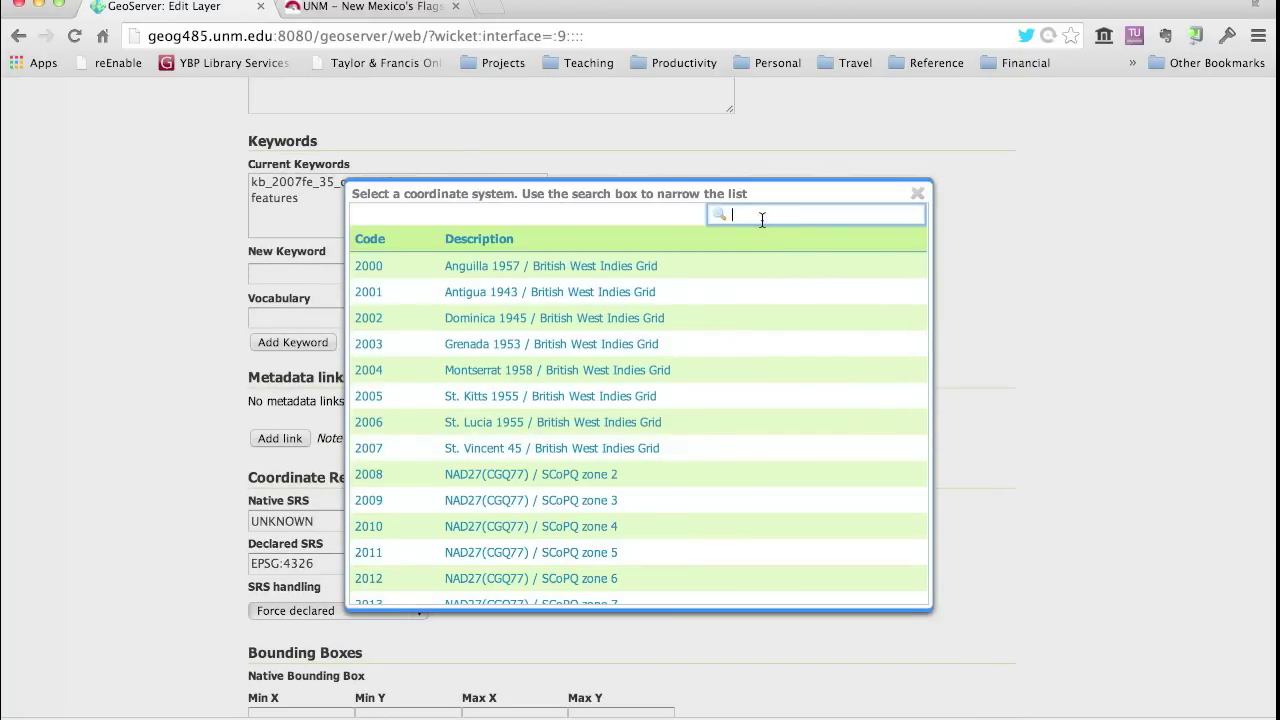
{"action": "type", "text": "4326"}
{"action": "key", "text": "Return"}
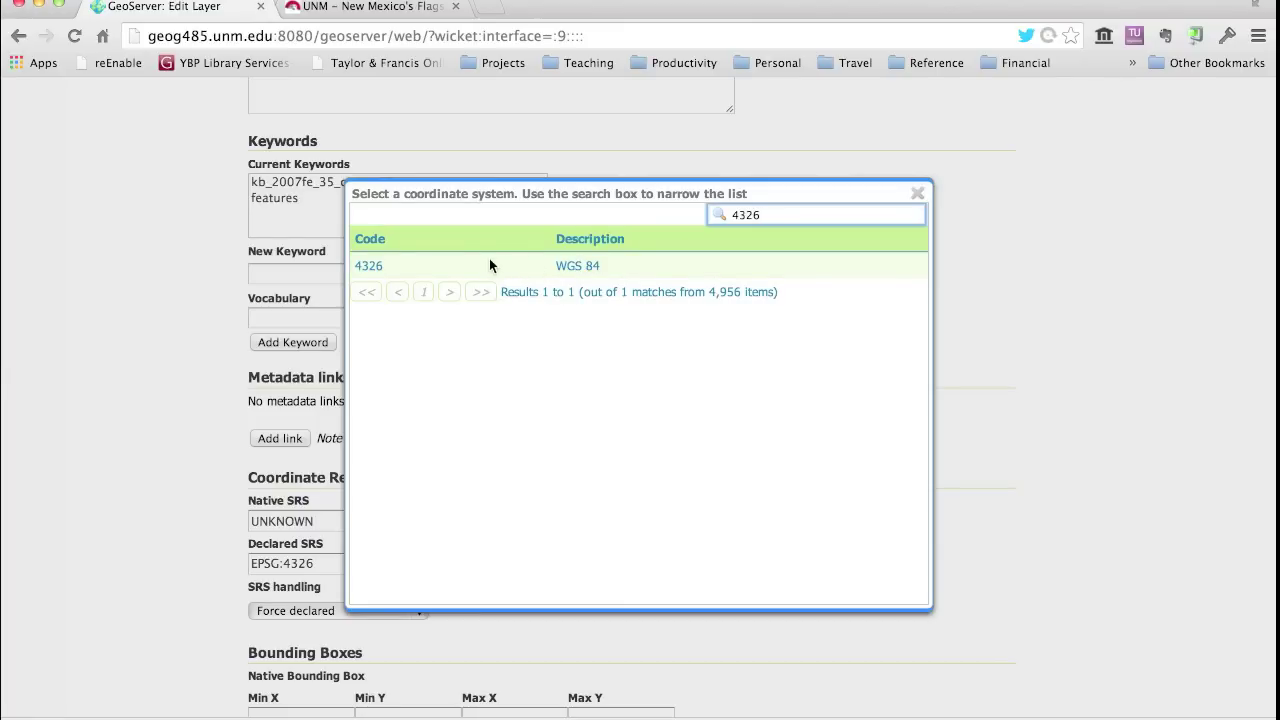
{"action": "left_click", "coordinate": [382, 266]}
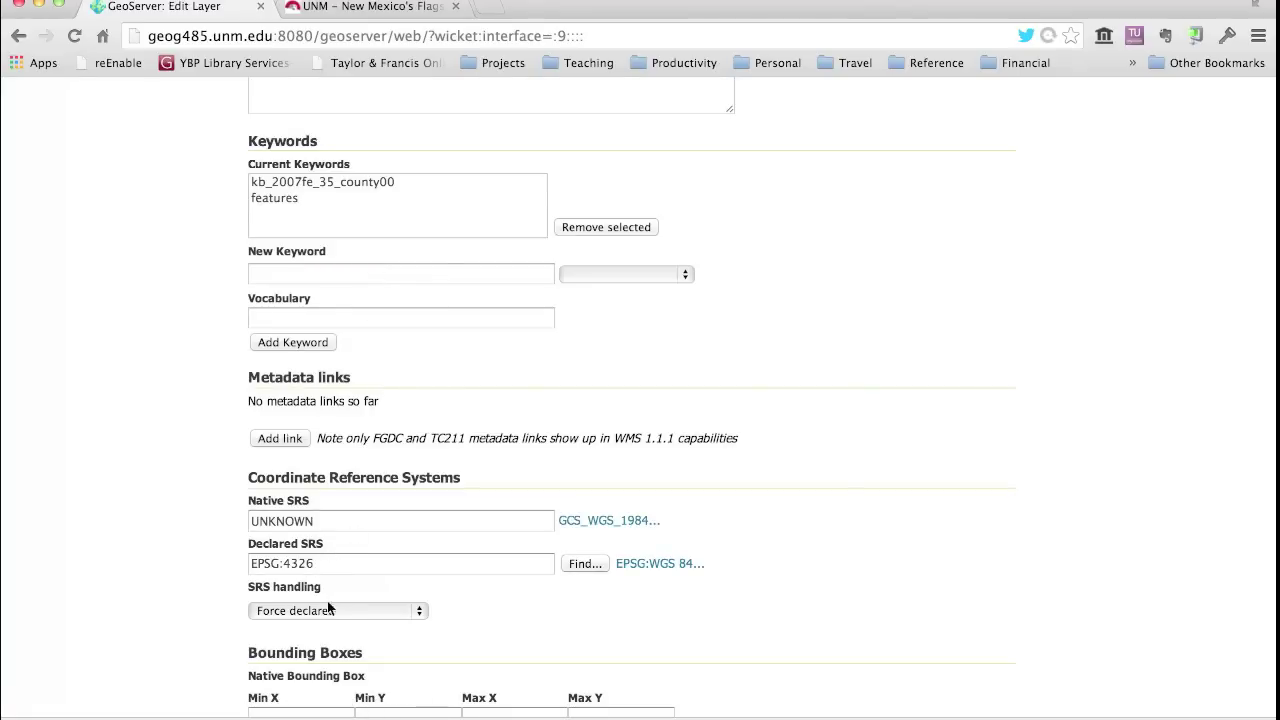
{"action": "left_click", "coordinate": [422, 612]}
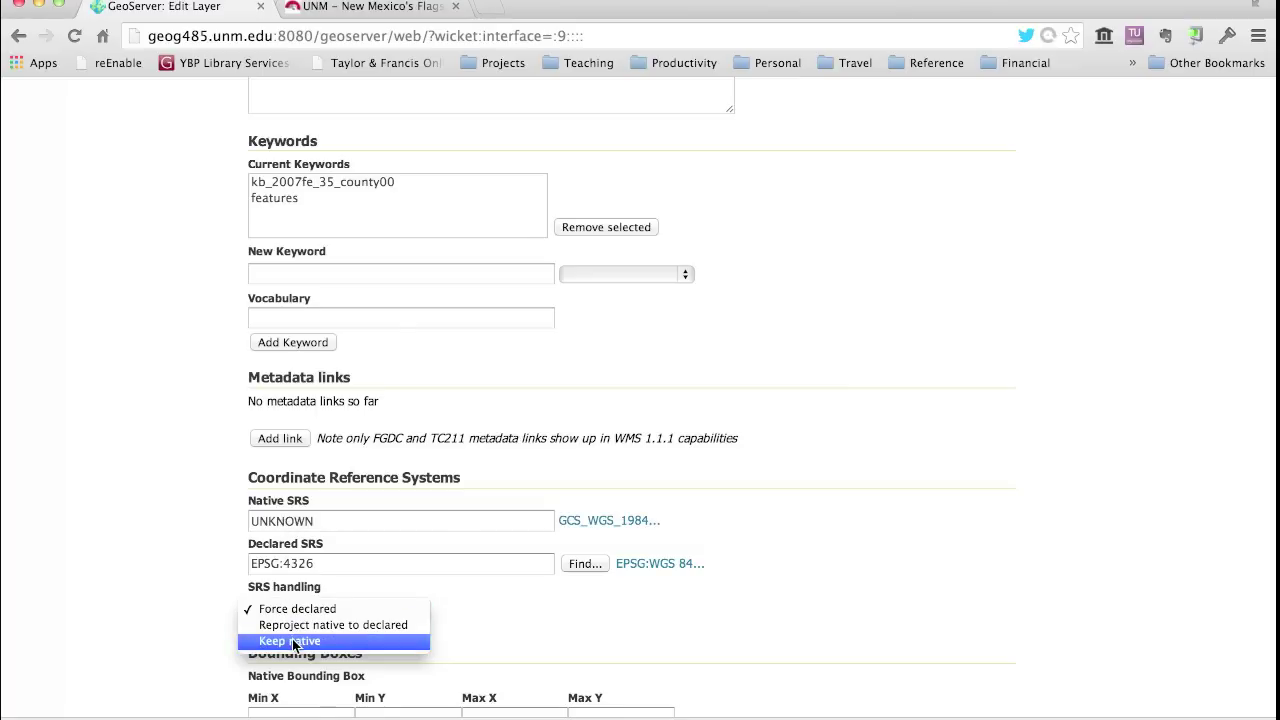
- Leave SRS handling on Force declared and move down to the Bounding Boxes section
{"action": "left_click", "coordinate": [291, 613]}
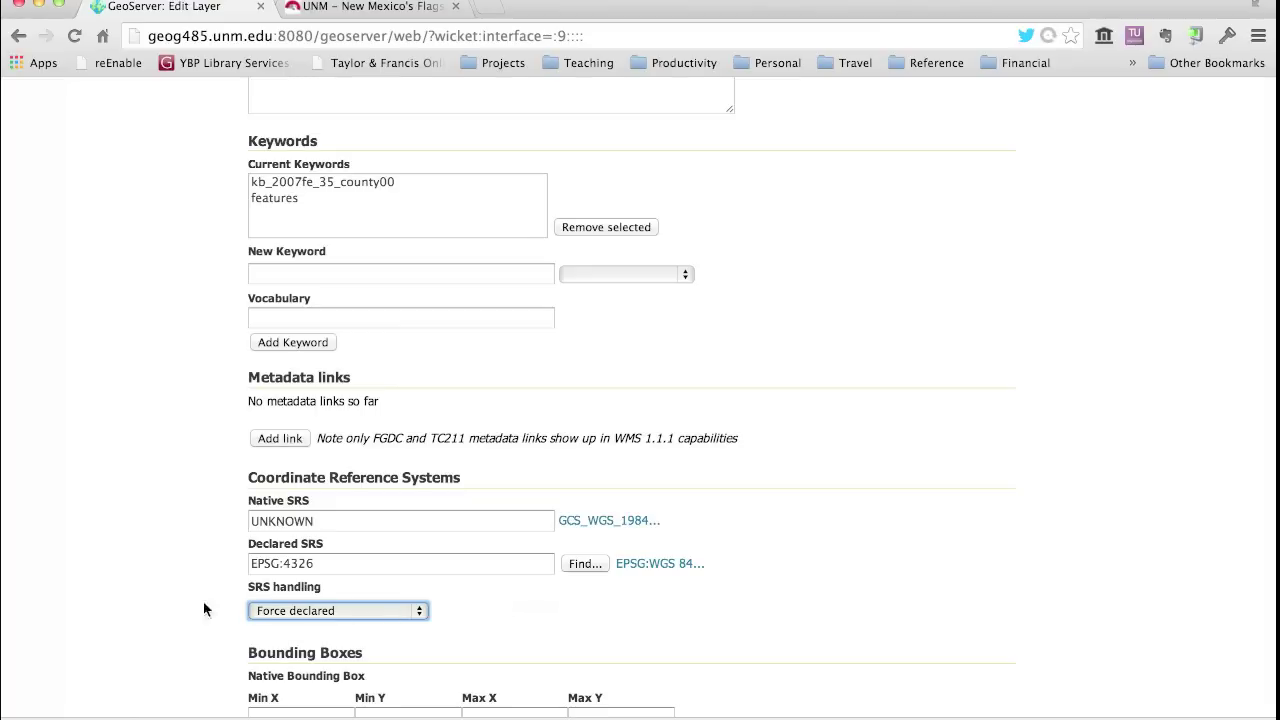
{"action": "scroll", "coordinate": [156, 622], "scroll_direction": "down", "scroll_amount": 3}
{"action": "scroll", "coordinate": [156, 620], "scroll_direction": "down", "scroll_amount": 5}
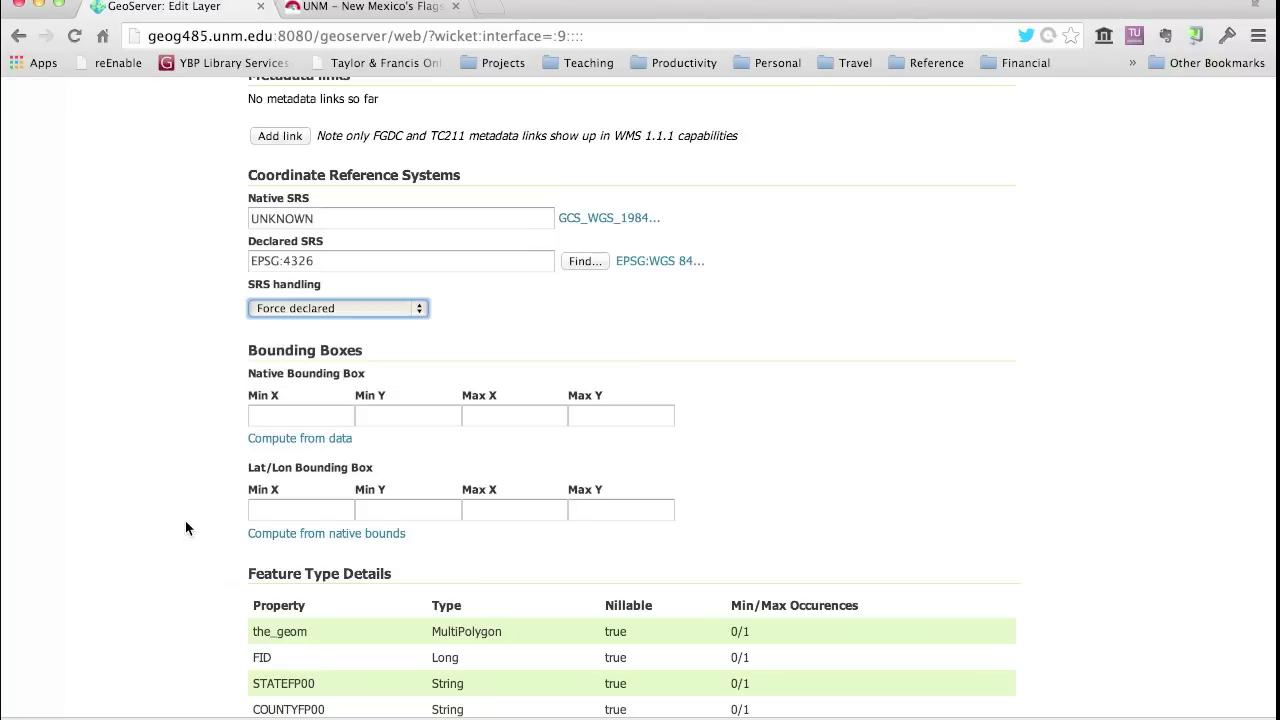
- Compute native and lat/lon bounding boxes: X -109.05 to -103.00, Y 31.33 to 37.00
{"action": "left_click", "coordinate": [271, 441]}
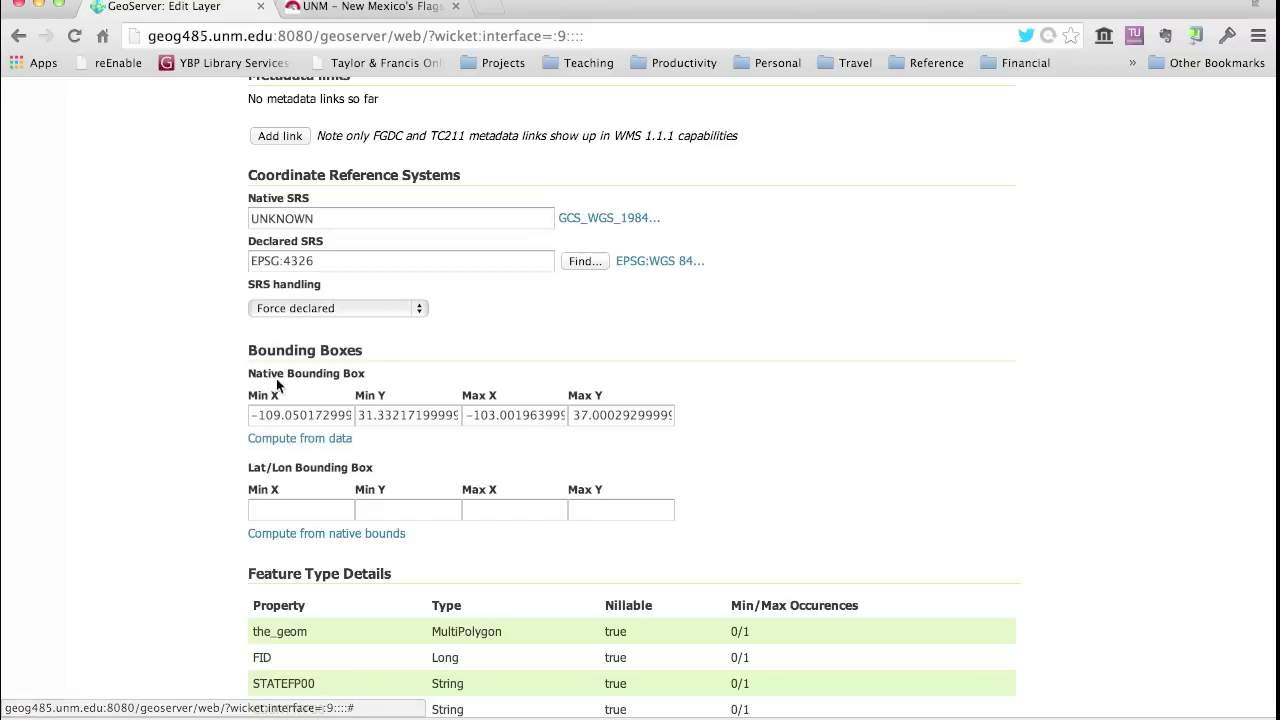
{"action": "left_click", "coordinate": [256, 415]}
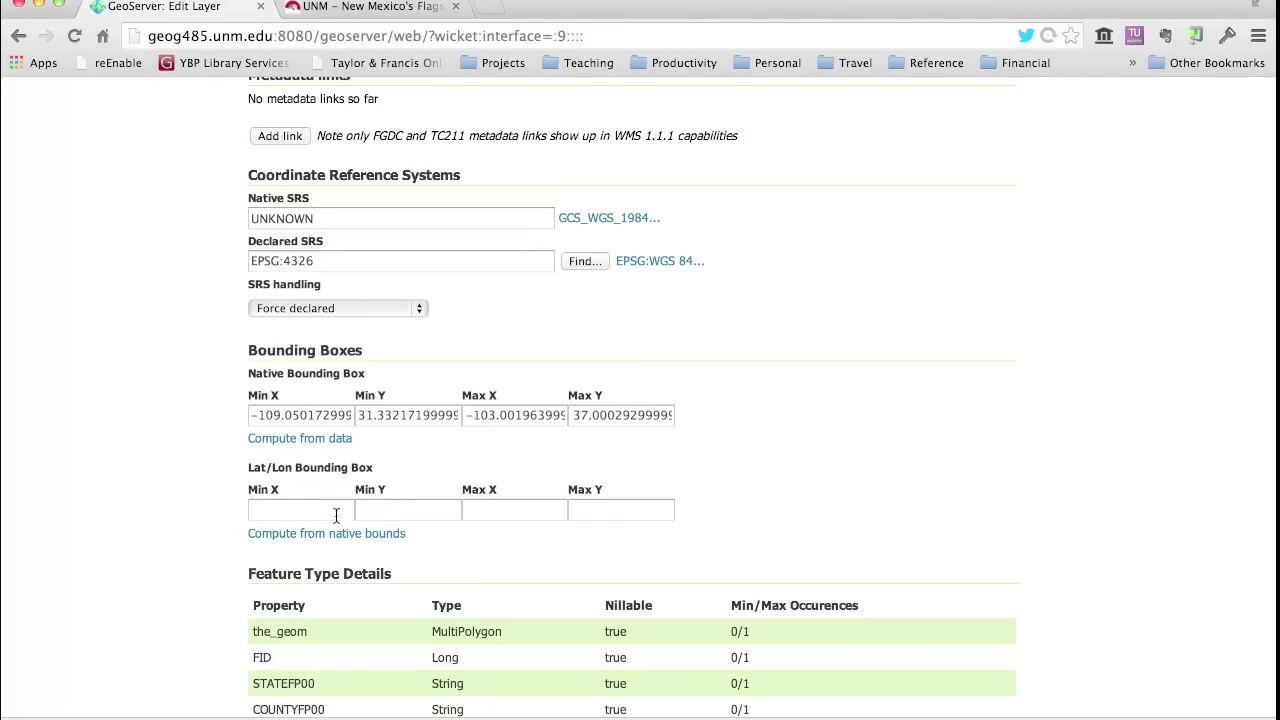
{"action": "left_click", "coordinate": [287, 538]}
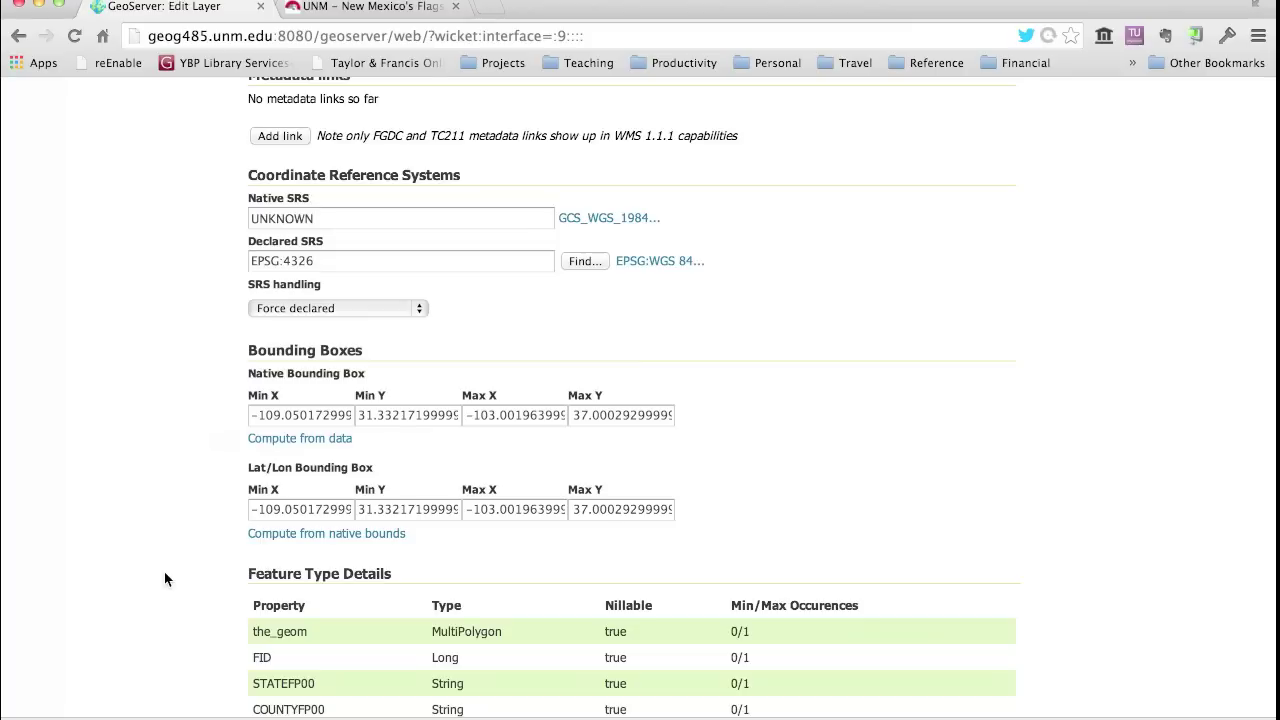
{"action": "scroll", "coordinate": [166, 578], "scroll_direction": "down", "scroll_amount": 8}
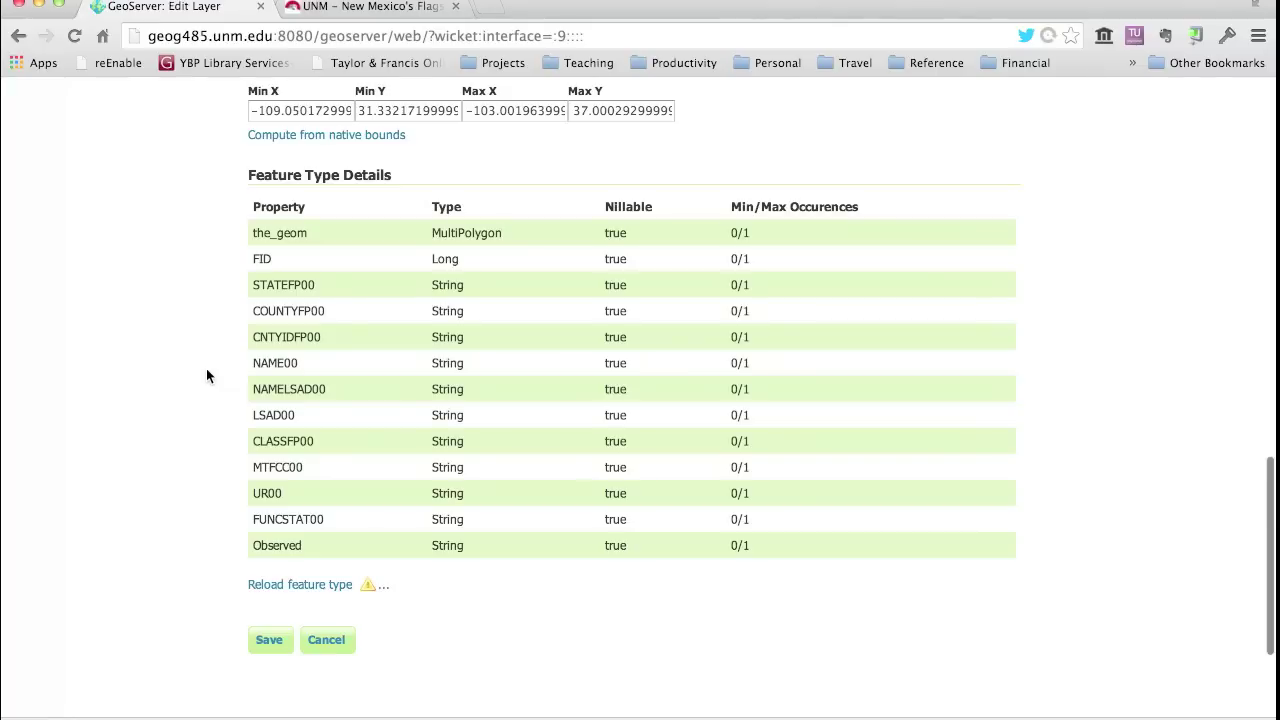
{"action": "scroll", "coordinate": [207, 370], "scroll_direction": "up", "scroll_amount": 5}
{"action": "scroll", "coordinate": [207, 375], "scroll_direction": "up", "scroll_amount": 10}
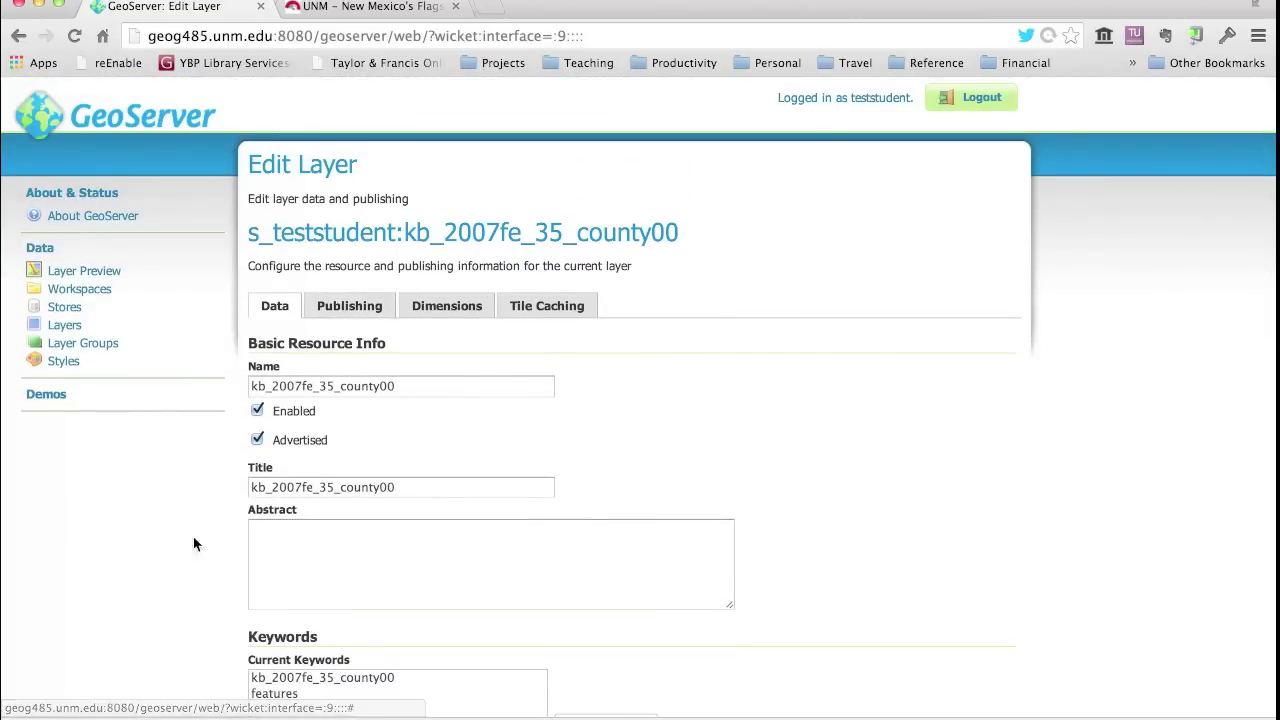
{"action": "scroll", "coordinate": [176, 545], "scroll_direction": "down", "scroll_amount": 5}
{"action": "scroll", "coordinate": [176, 545], "scroll_direction": "up", "scroll_amount": 5}
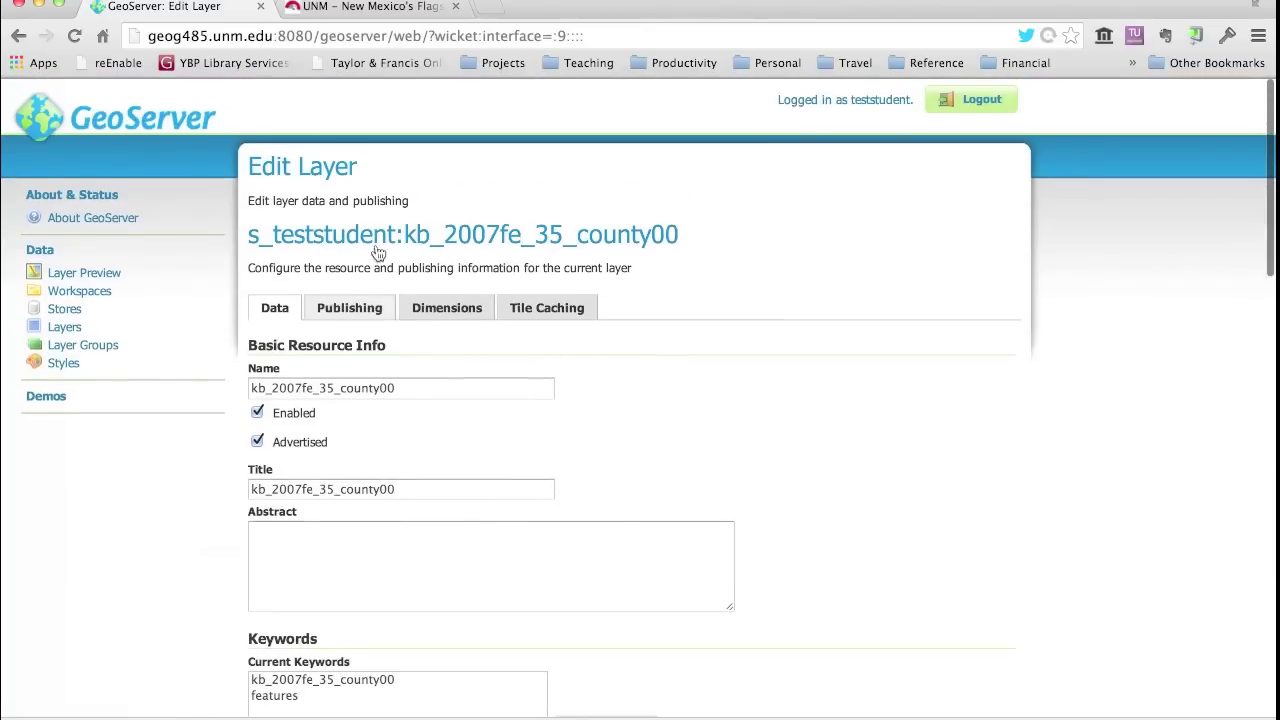
- Review the Publishing tab's WMS and KML settings and save the county layer
{"action": "left_click", "coordinate": [352, 306]}
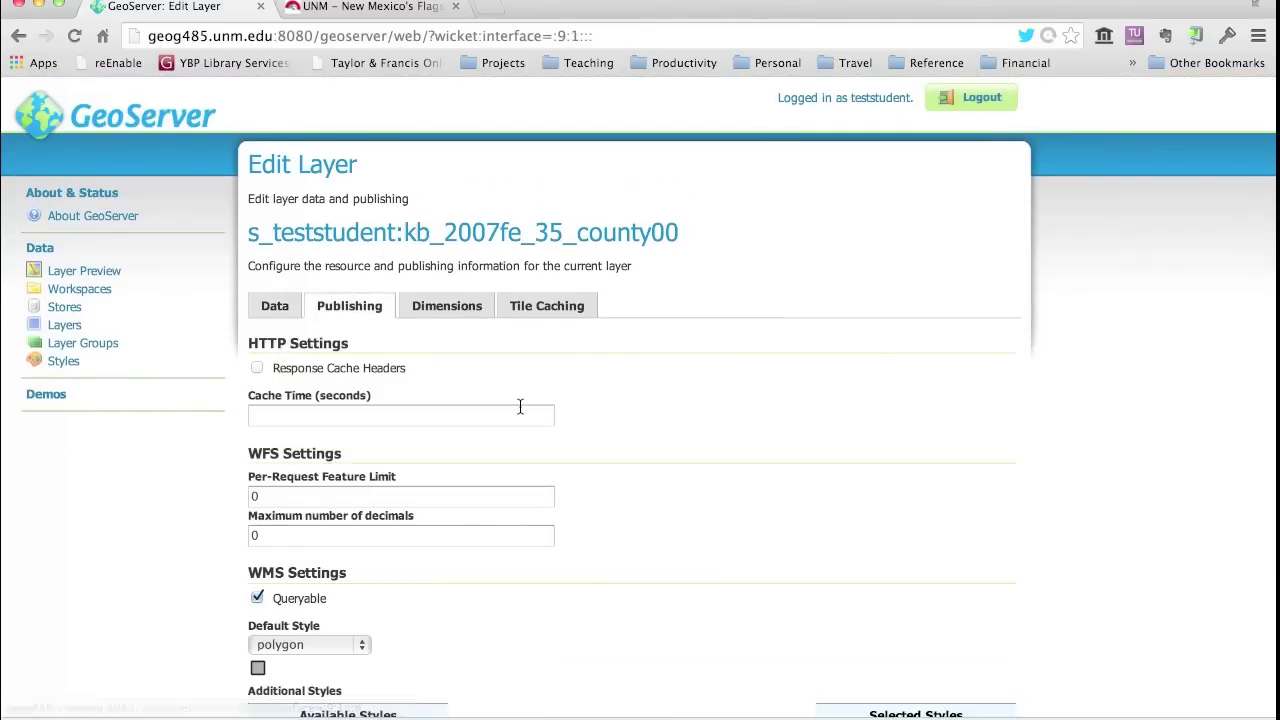
{"action": "scroll", "coordinate": [675, 512], "scroll_direction": "down", "scroll_amount": 5}
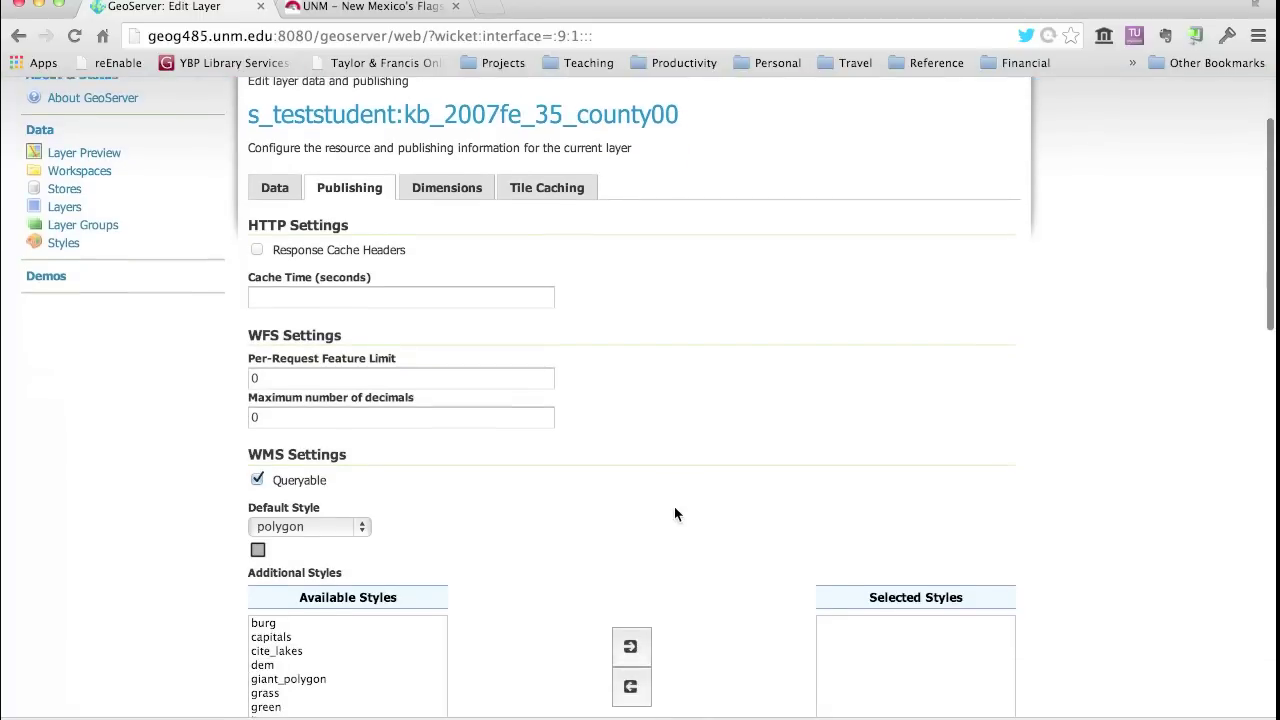
{"action": "scroll", "coordinate": [674, 508], "scroll_direction": "down", "scroll_amount": 2}
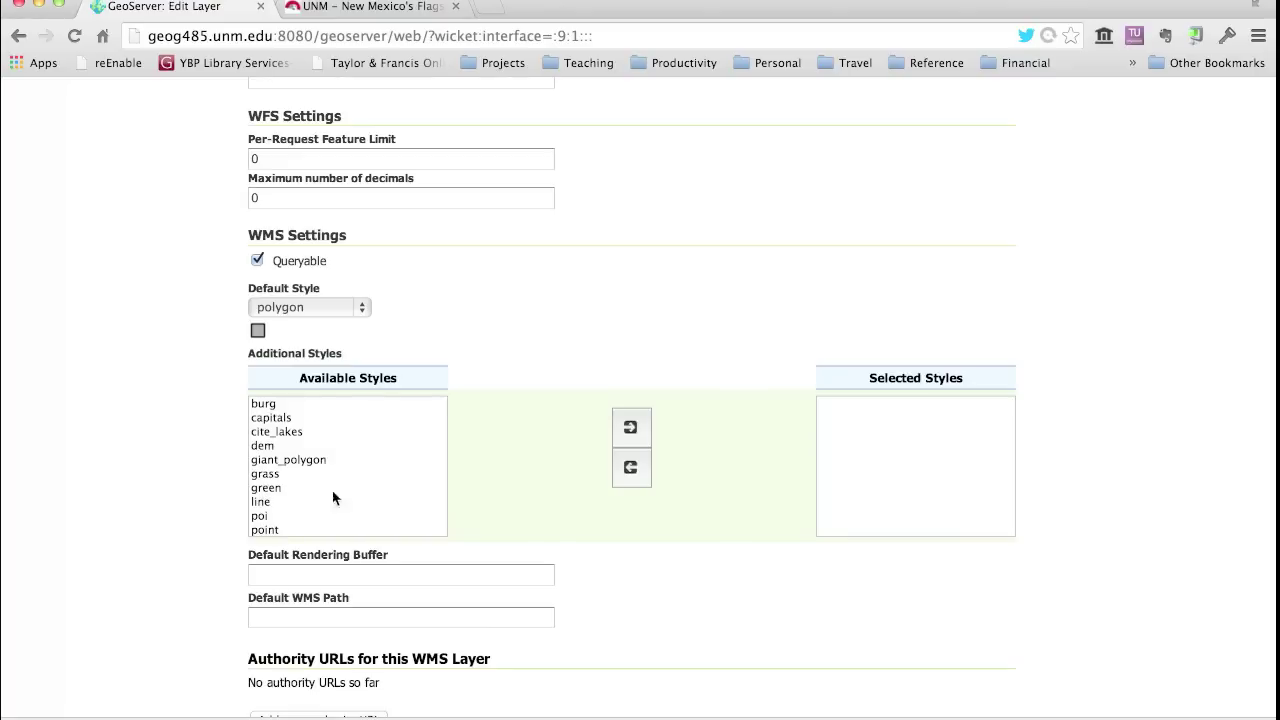
{"action": "scroll", "coordinate": [376, 506], "scroll_direction": "down", "scroll_amount": 4}
{"action": "scroll", "coordinate": [197, 646], "scroll_direction": "down", "scroll_amount": 12}
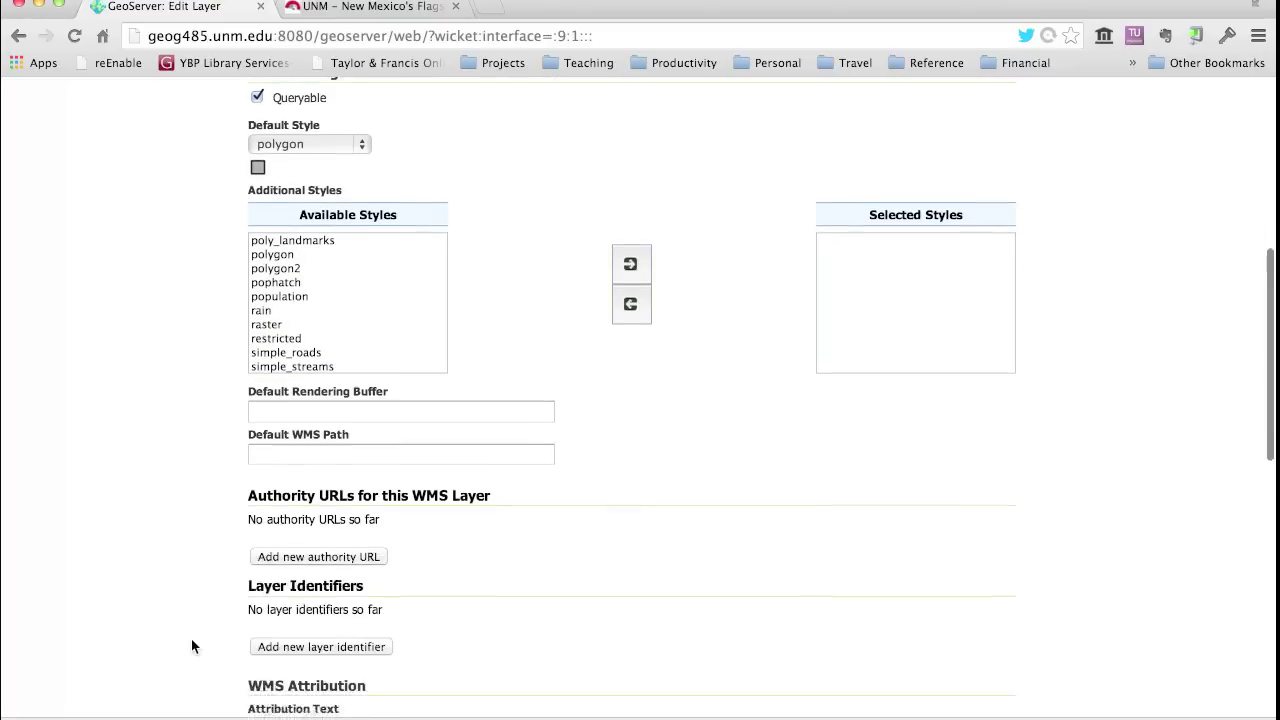
{"action": "scroll", "coordinate": [191, 645], "scroll_direction": "down", "scroll_amount": 3}
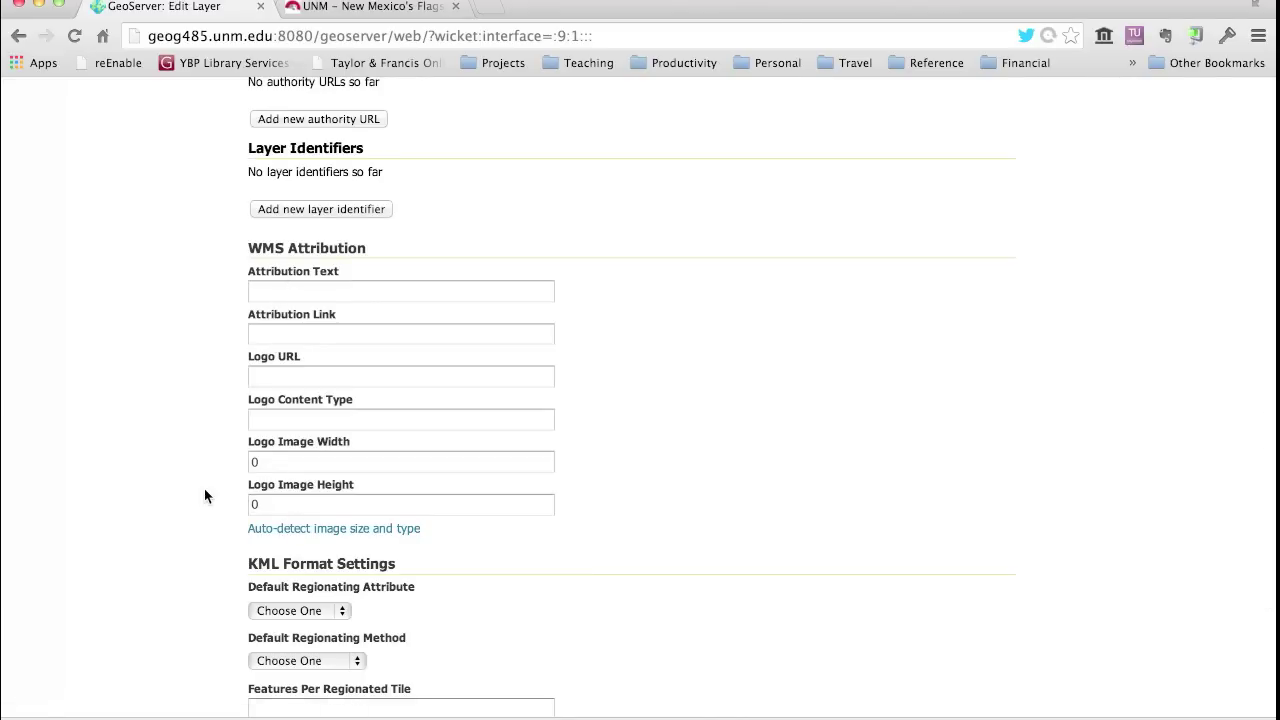
{"action": "scroll", "coordinate": [204, 496], "scroll_direction": "down", "scroll_amount": 3}
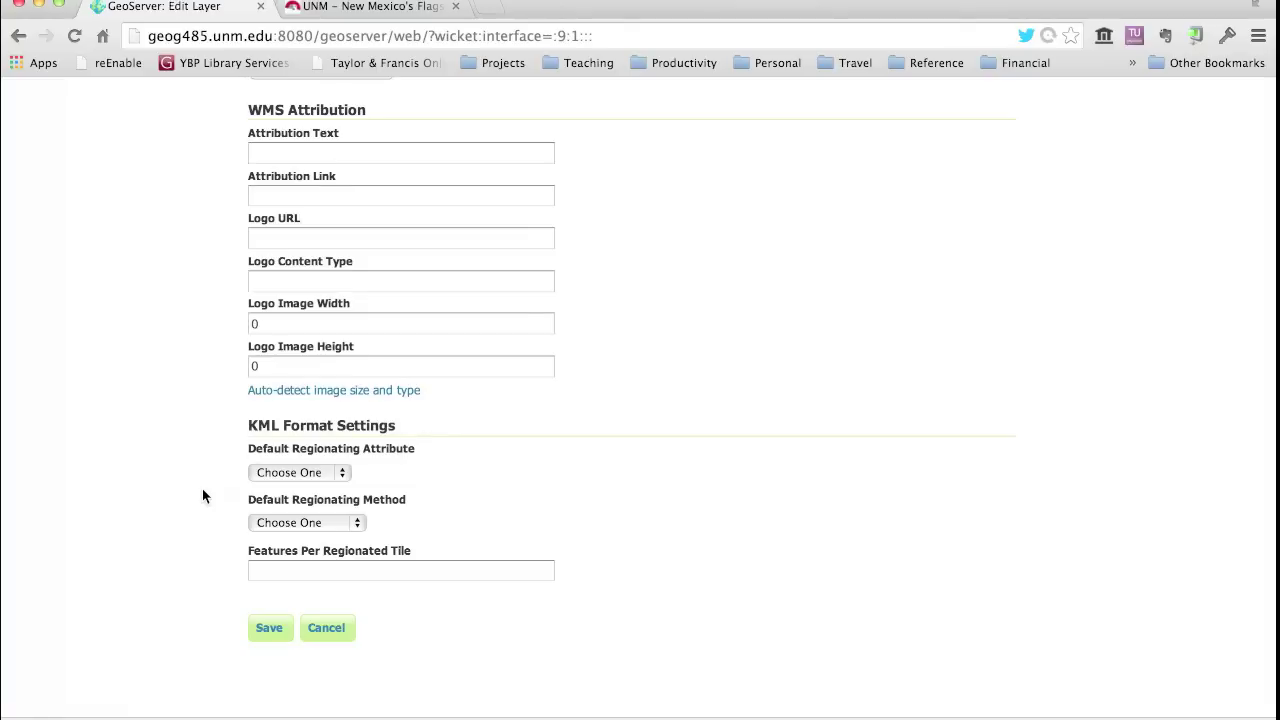
{"action": "left_click", "coordinate": [268, 630]}
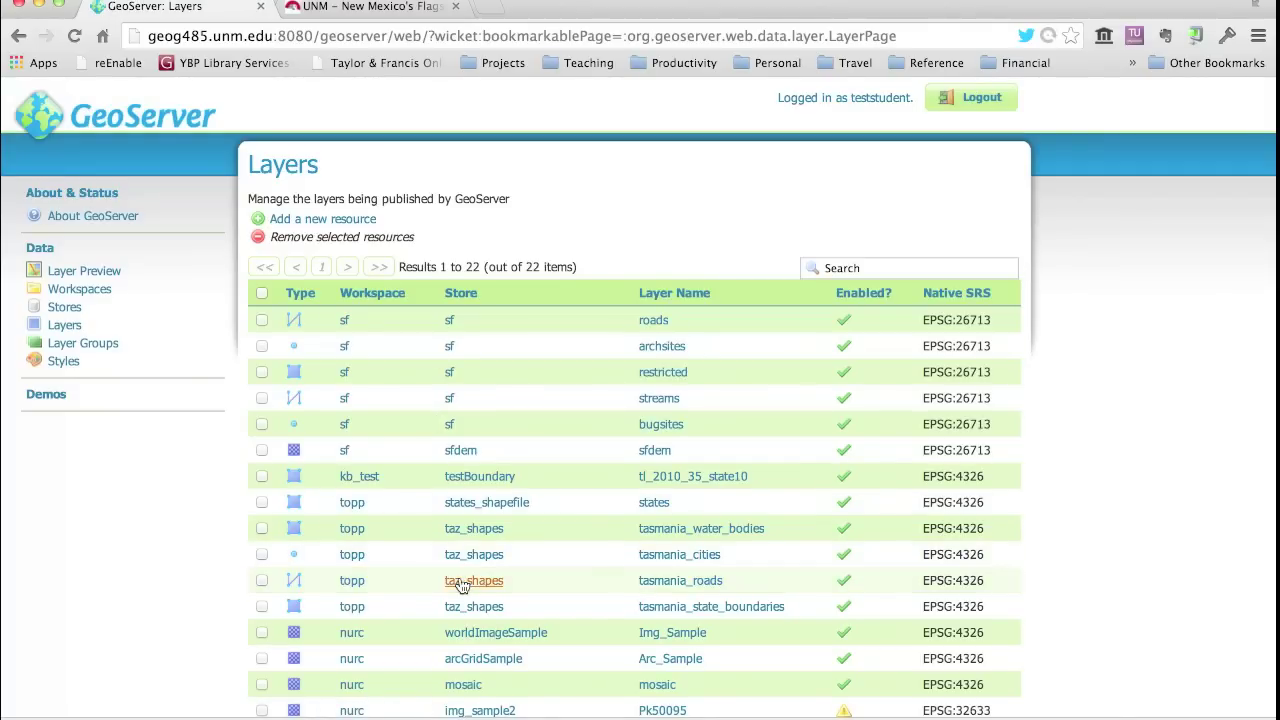
- Open kb_2007fe_35_county00 from the Layers list to edit it again
{"action": "scroll", "coordinate": [460, 585], "scroll_direction": "down", "scroll_amount": 5}
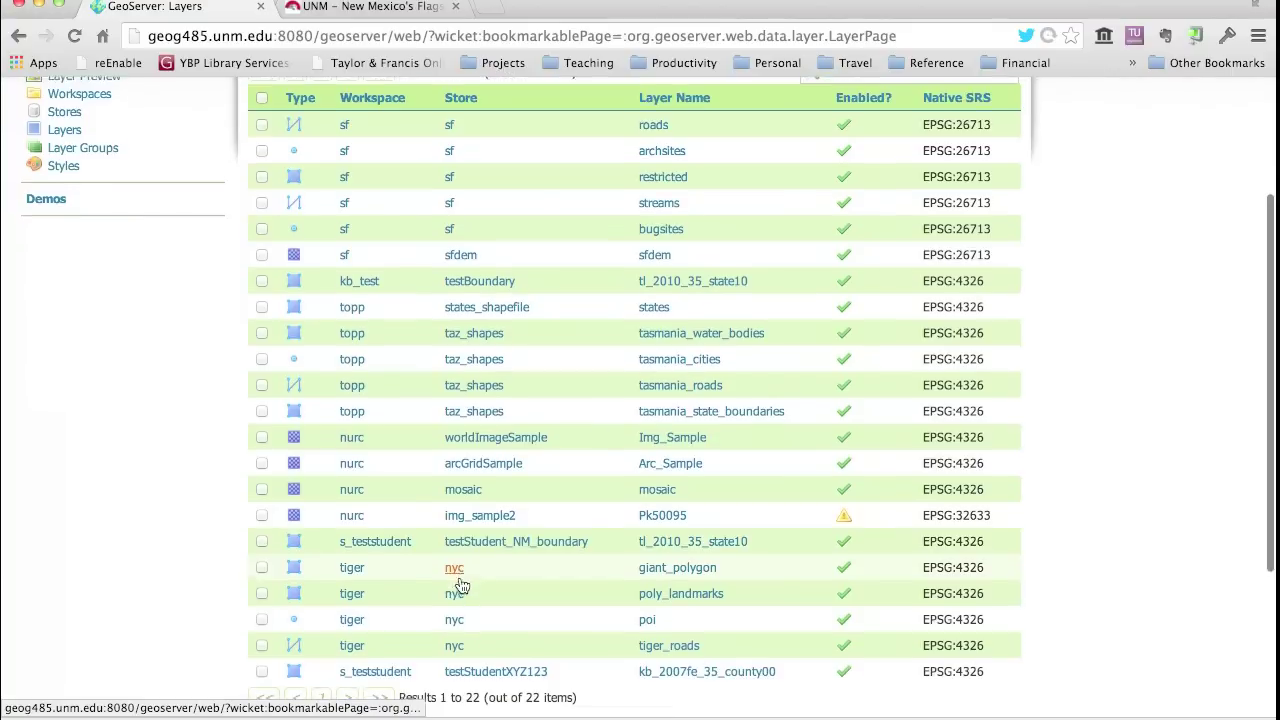
{"action": "scroll", "coordinate": [458, 586], "scroll_direction": "down", "scroll_amount": 2}
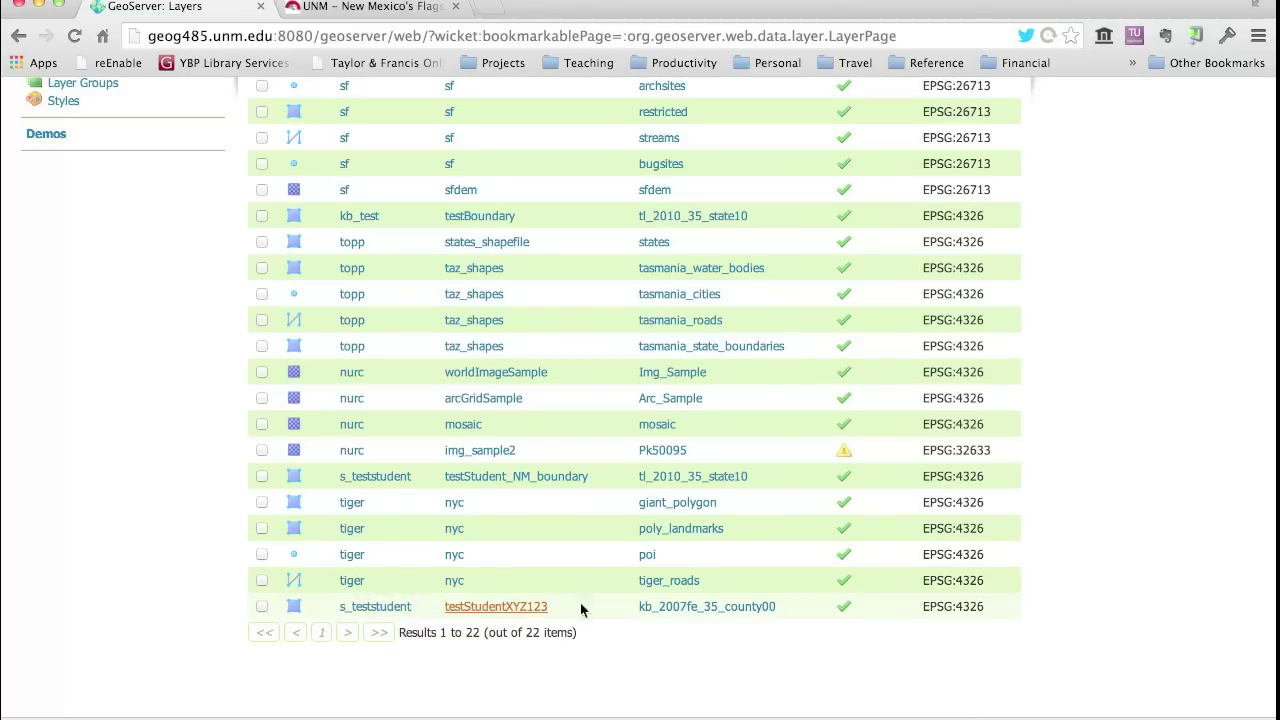
{"action": "left_click", "coordinate": [669, 610]}
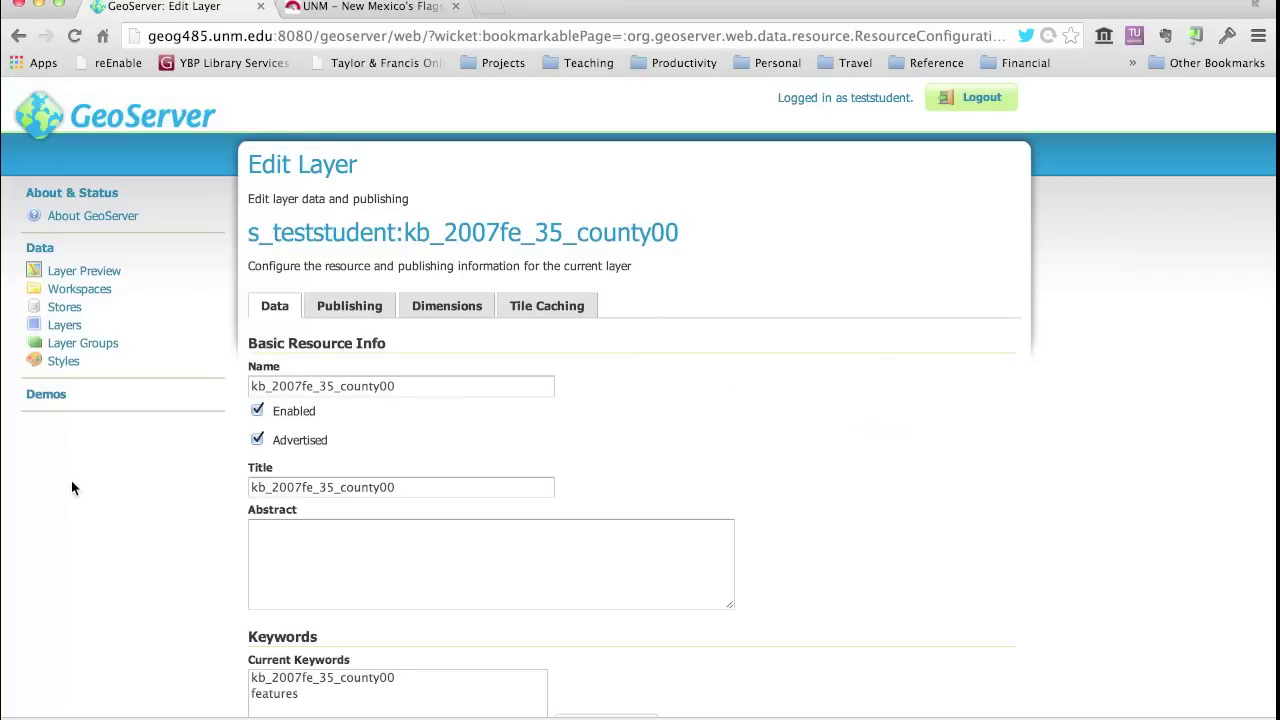
- In Layer Preview, page through the 26 layers and sort them by Name
{"action": "left_click", "coordinate": [73, 272]}
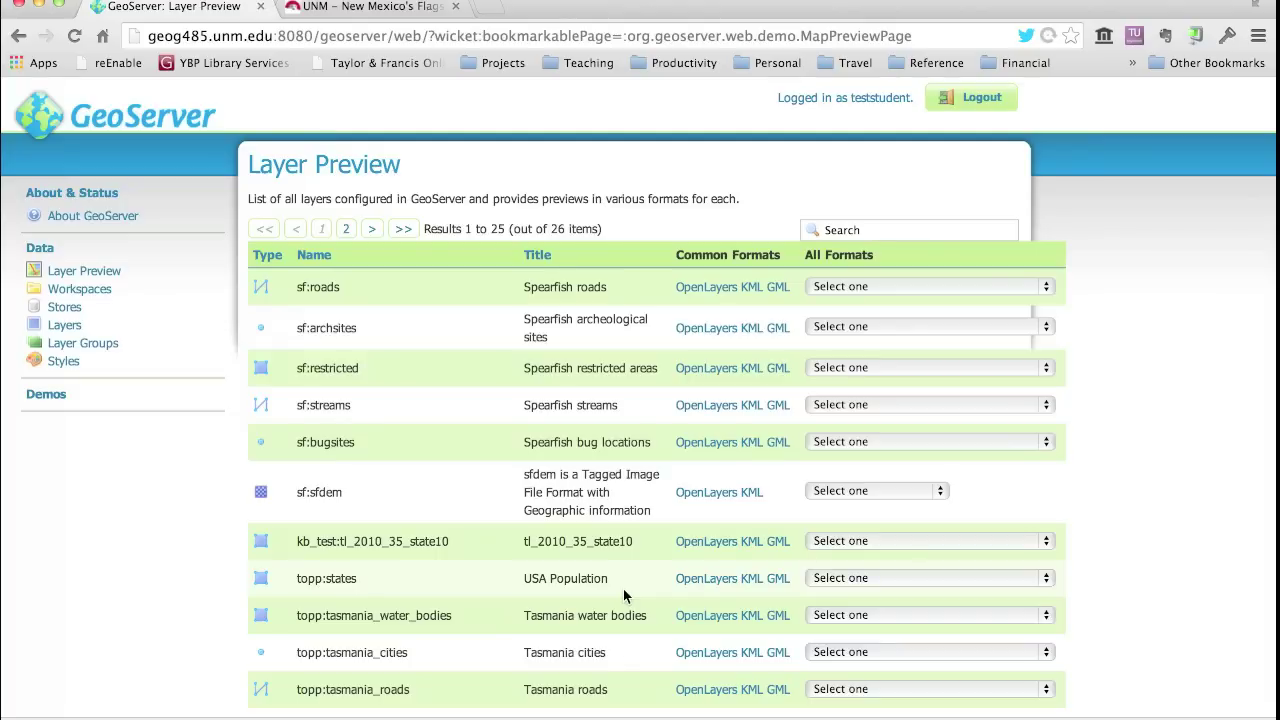
{"action": "scroll", "coordinate": [623, 588], "scroll_direction": "down", "scroll_amount": 10}
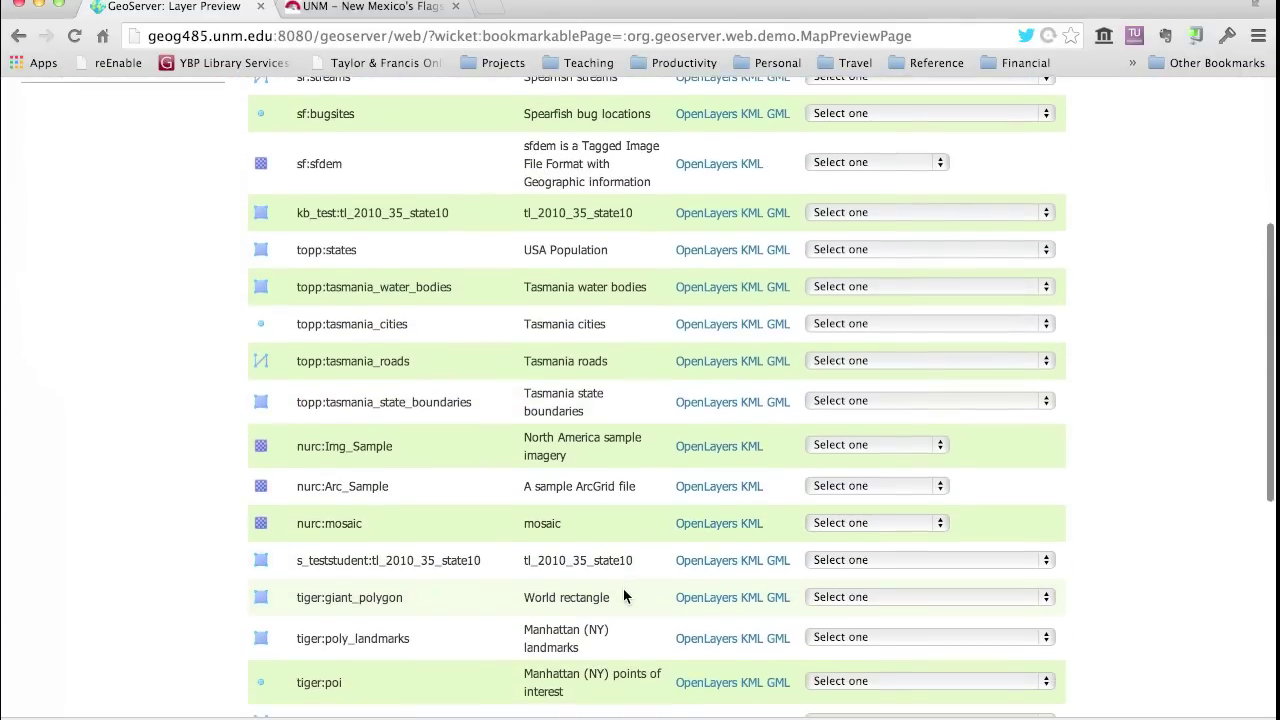
{"action": "scroll", "coordinate": [623, 590], "scroll_direction": "down", "scroll_amount": 2}
{"action": "scroll", "coordinate": [623, 590], "scroll_direction": "down", "scroll_amount": 4}
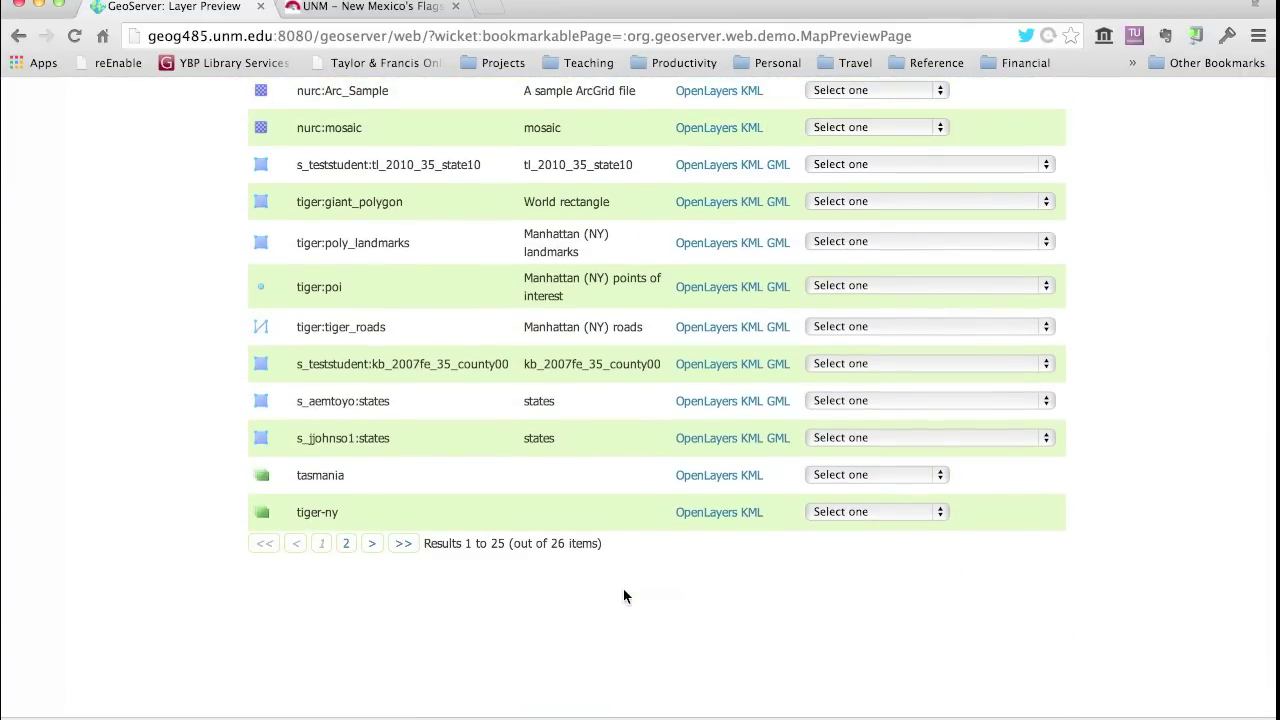
{"action": "left_click", "coordinate": [344, 543]}
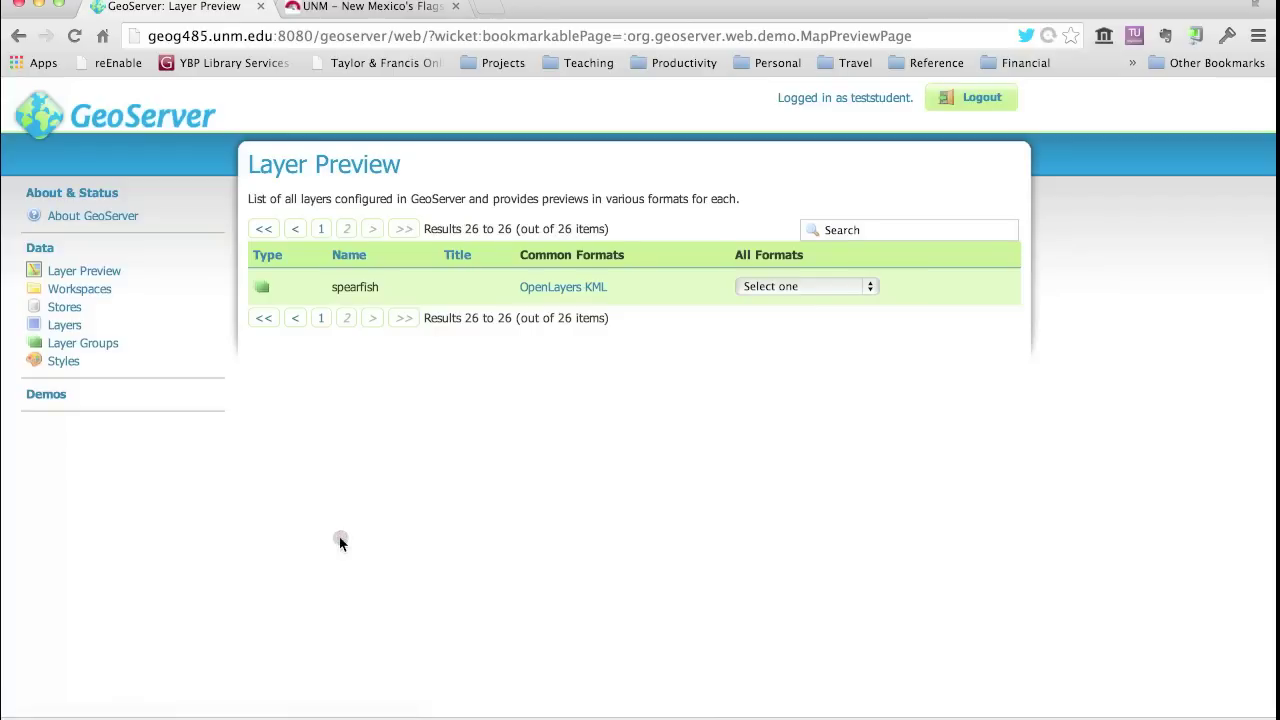
{"action": "left_click", "coordinate": [295, 317]}
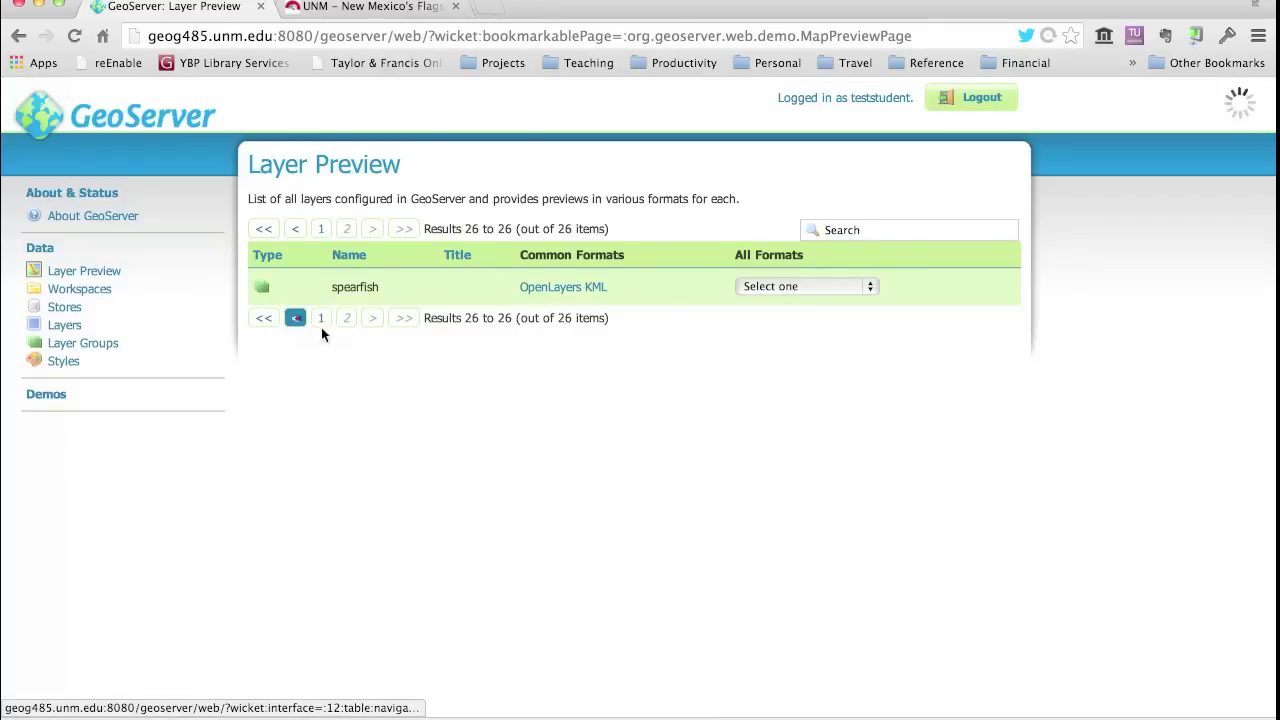
{"action": "scroll", "coordinate": [617, 528], "scroll_direction": "down", "scroll_amount": 1}
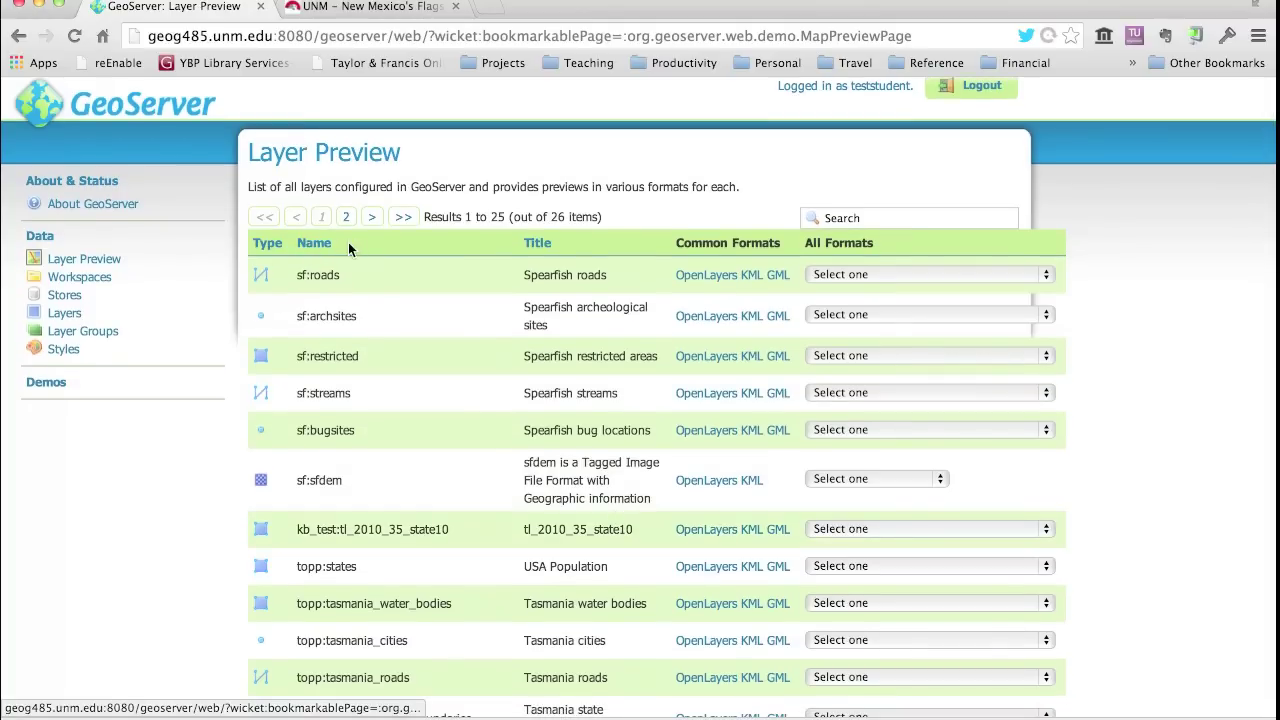
{"action": "left_click", "coordinate": [313, 243]}
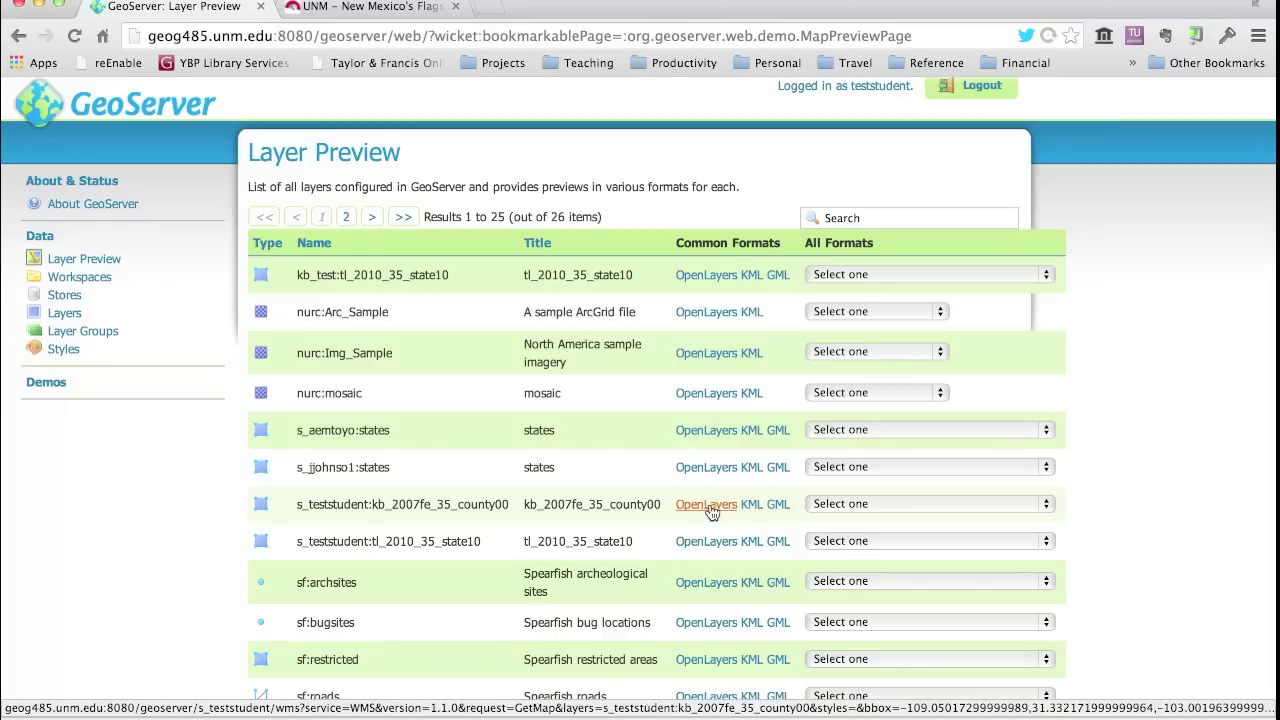
- Open the county00 OpenLayers preview, show its options toolbar, and set WMS version 1.3.0
{"action": "left_click", "coordinate": [706, 506]}
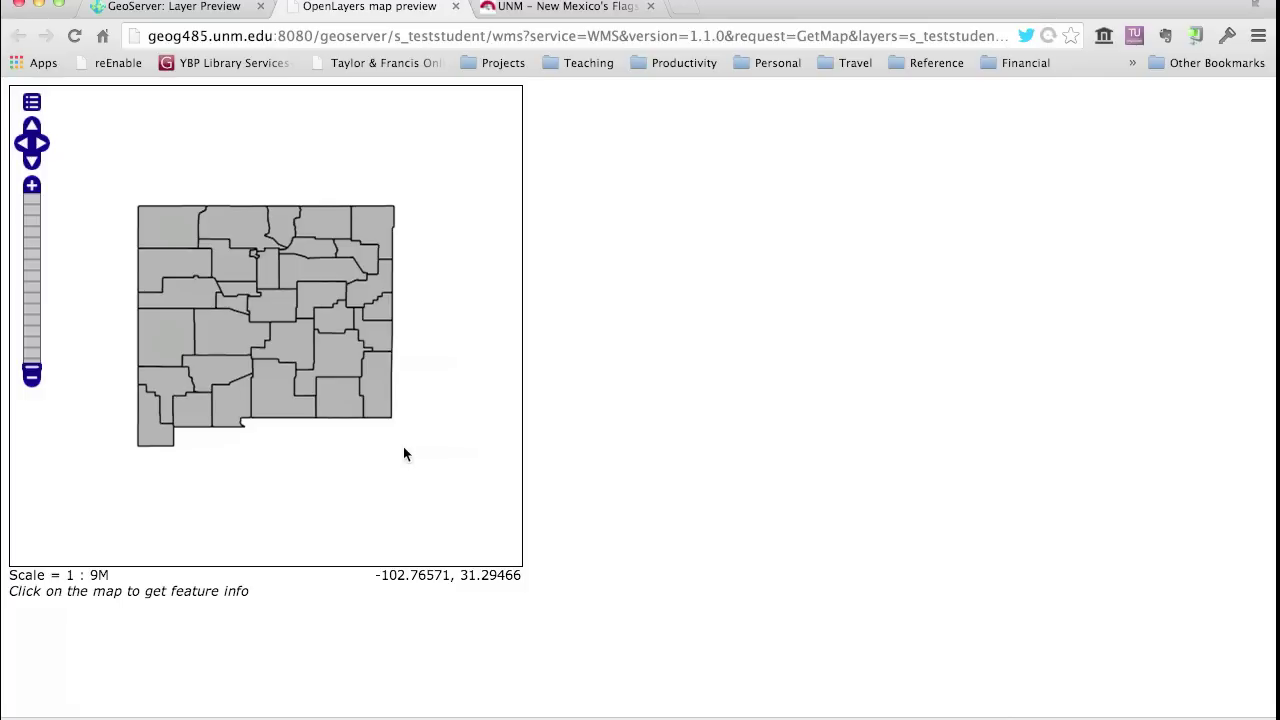
{"action": "left_click", "coordinate": [31, 103]}
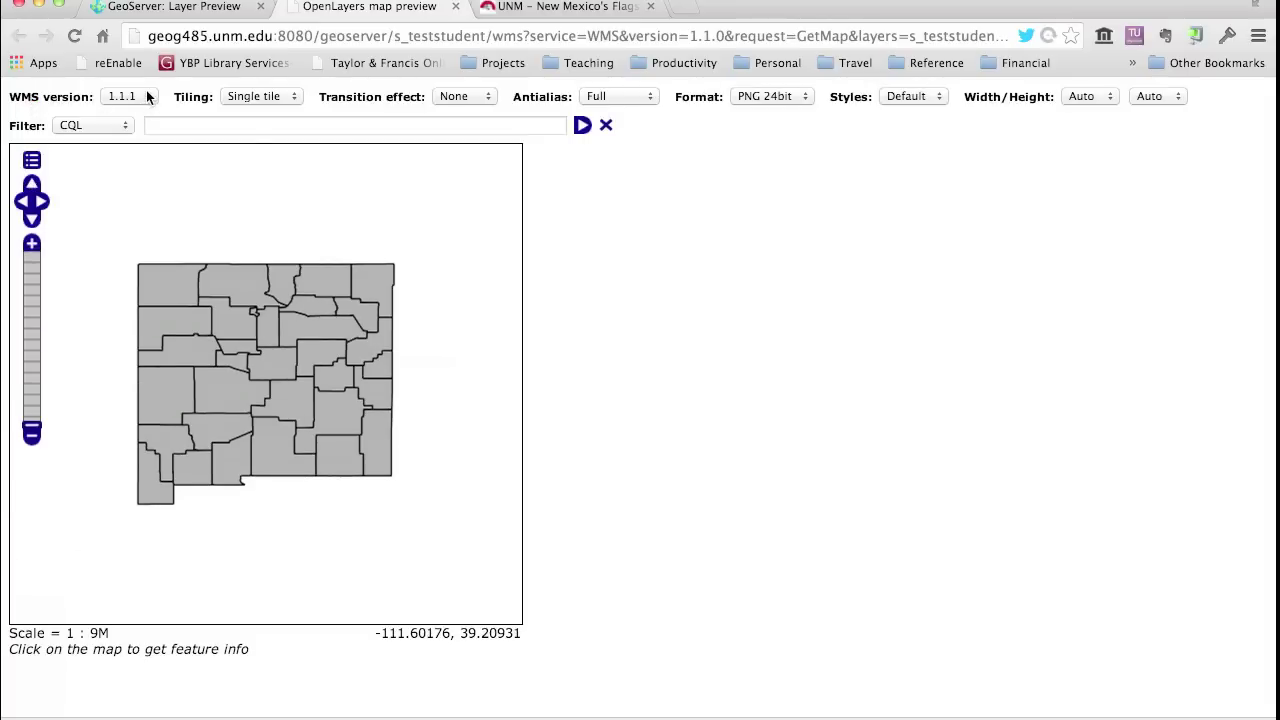
{"action": "left_click", "coordinate": [146, 97]}
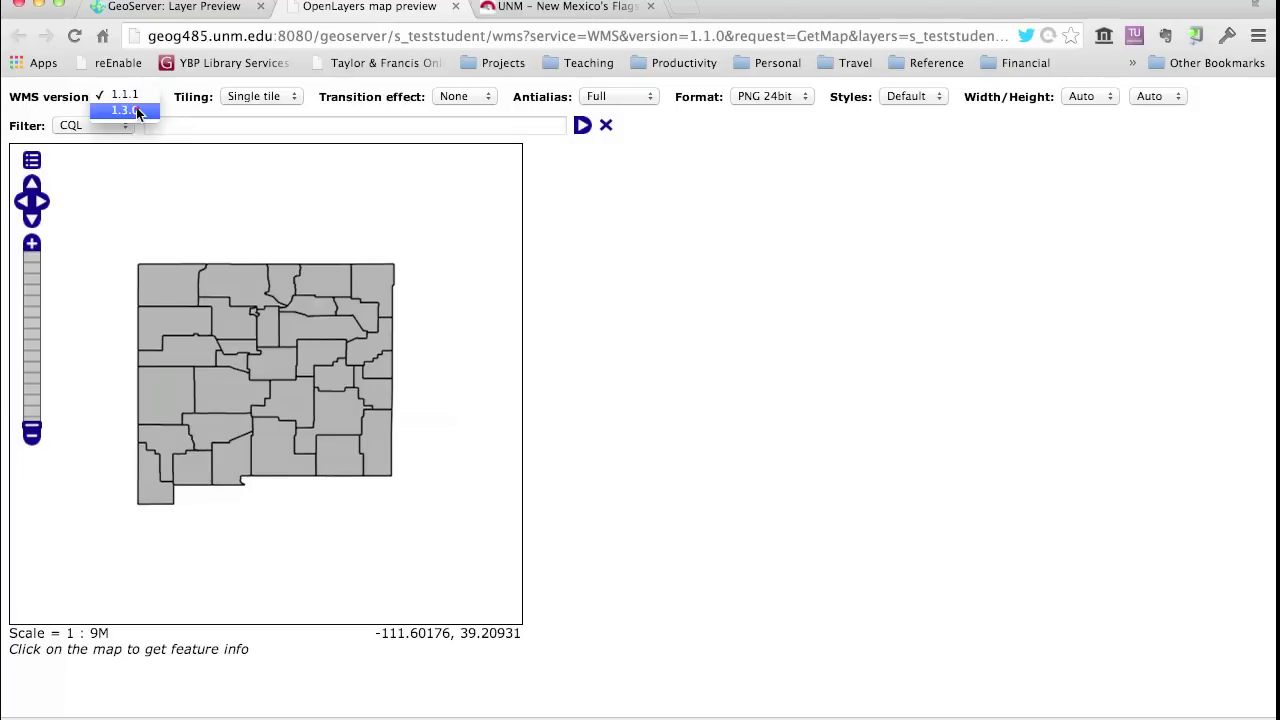
{"action": "left_click", "coordinate": [136, 107]}
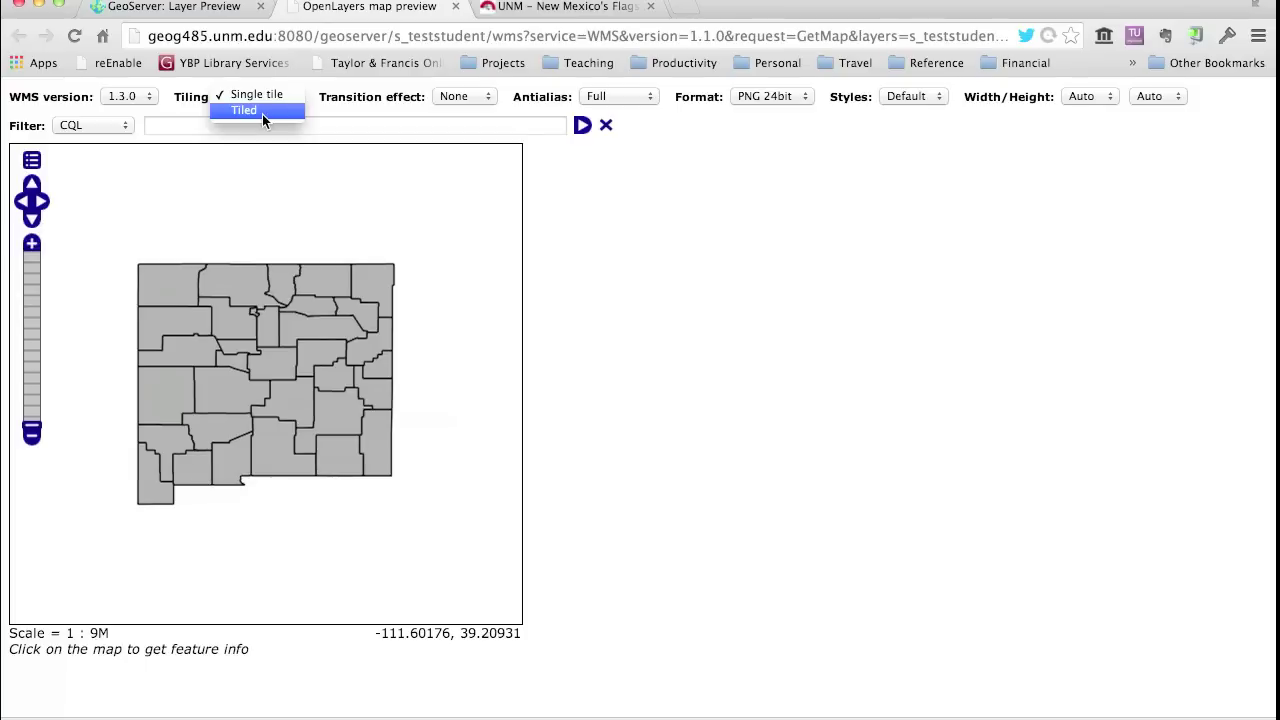
- Review the Tiling, Styles and Format choices, keeping Single tile and PNG 24bit
{"action": "left_click", "coordinate": [656, 216]}
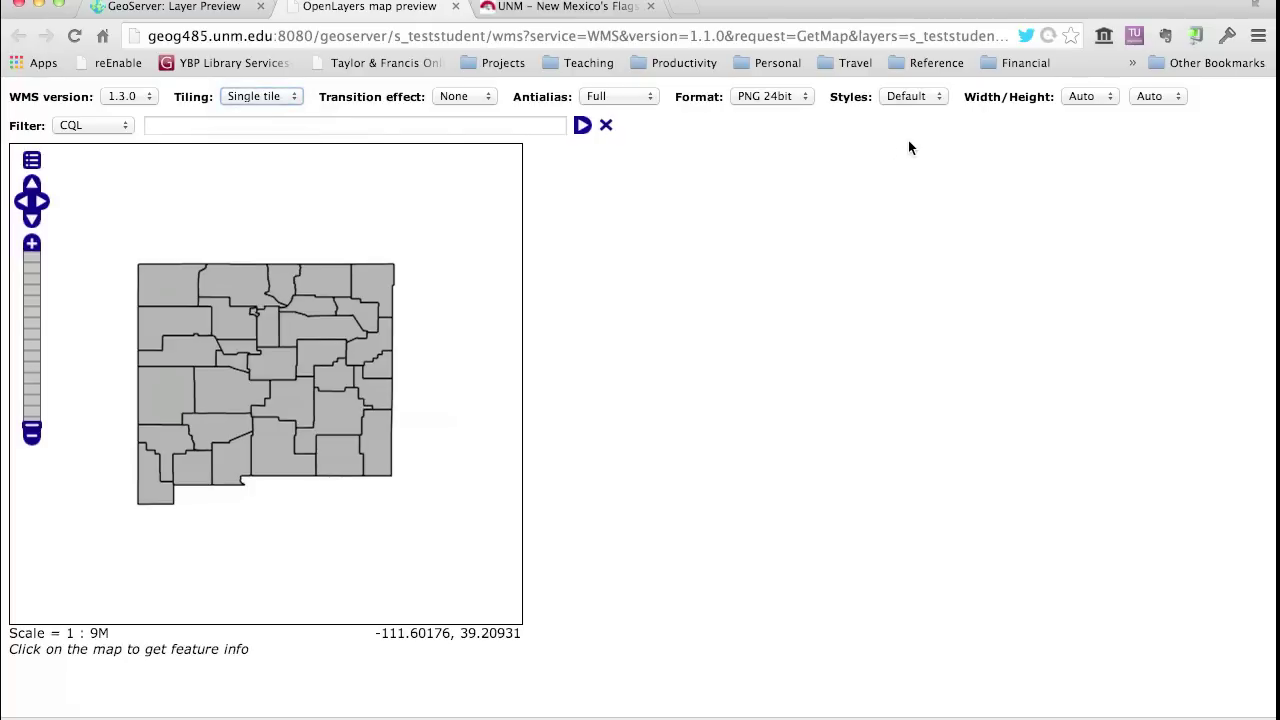
{"action": "left_click", "coordinate": [938, 96]}
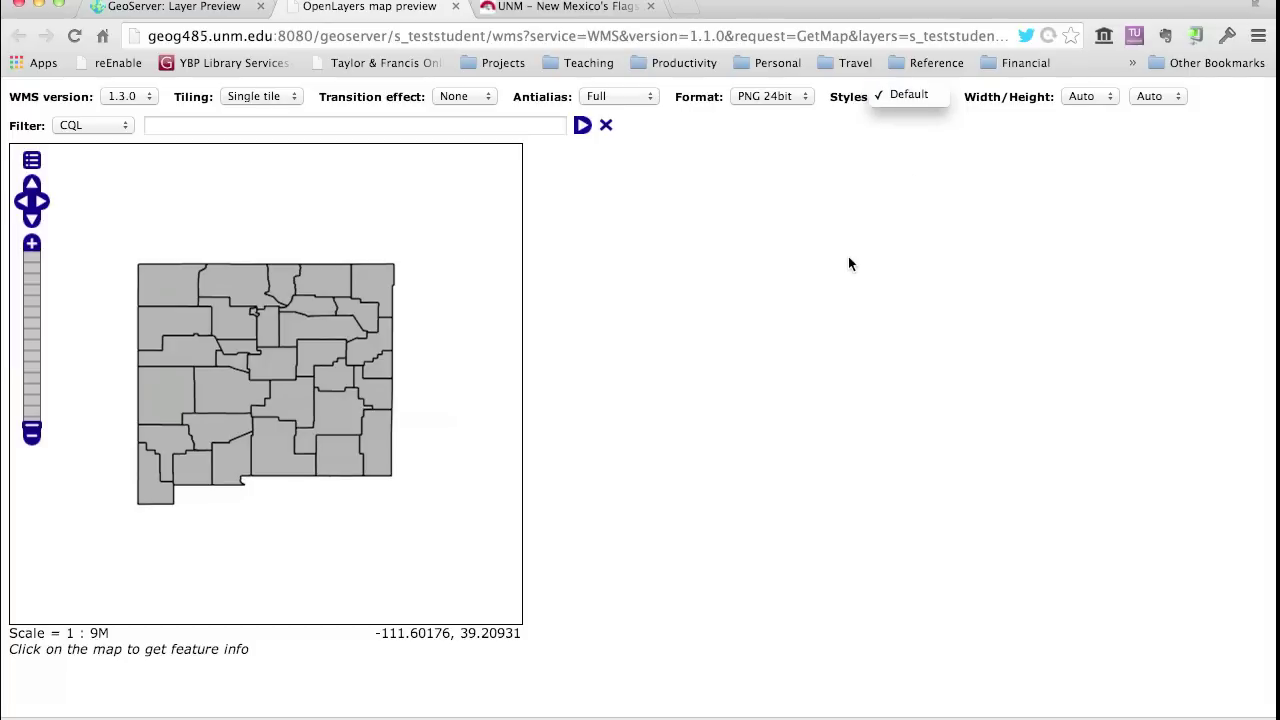
{"action": "left_click", "coordinate": [807, 95]}
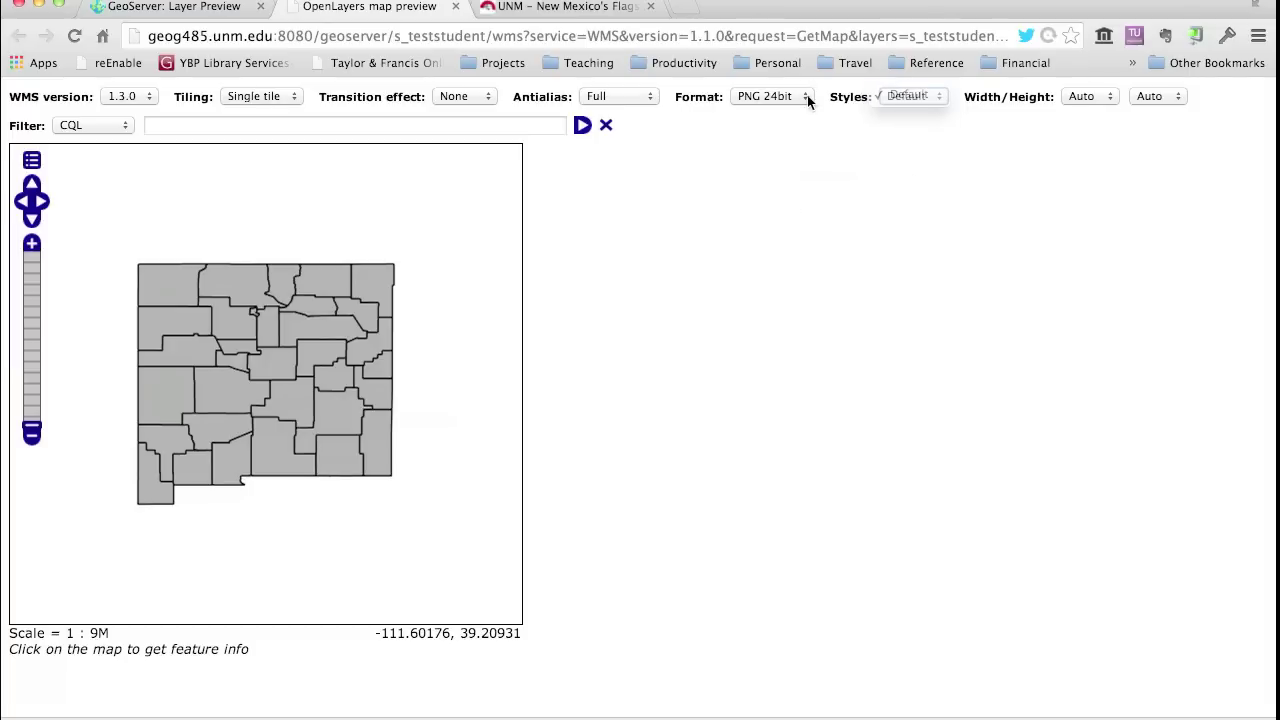
{"action": "left_click", "coordinate": [807, 95]}
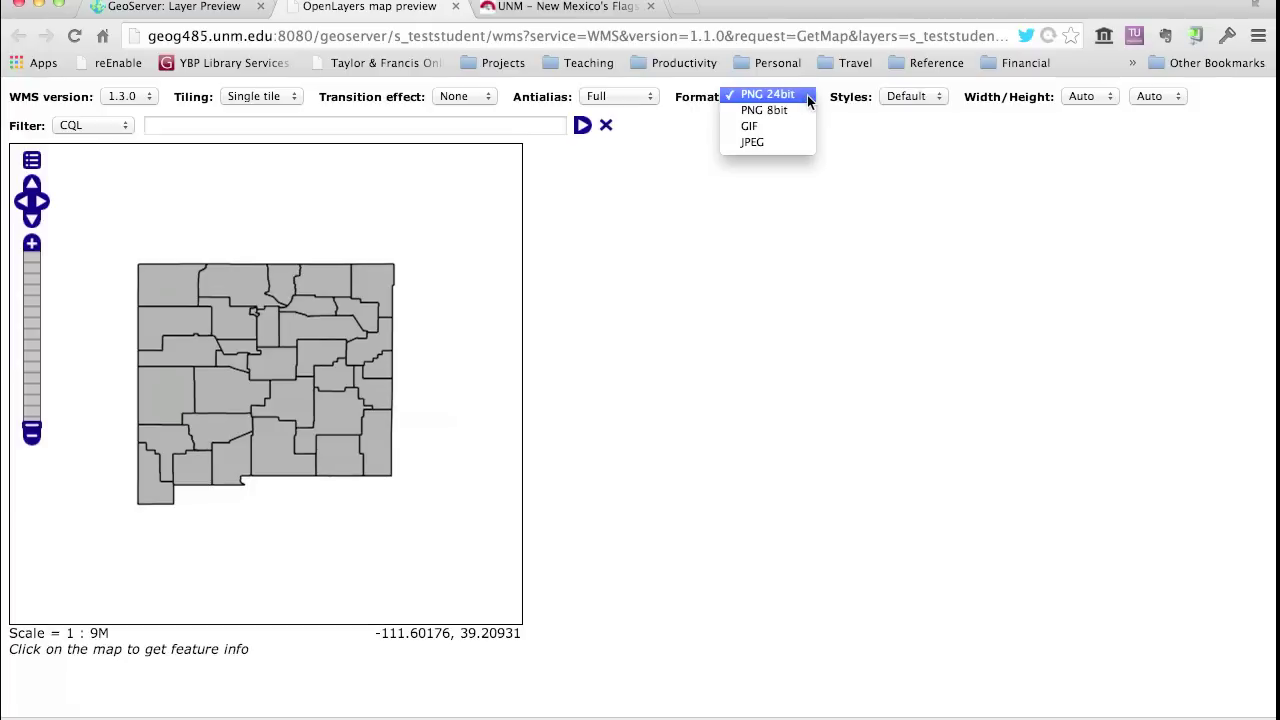
{"action": "left_click", "coordinate": [736, 265]}
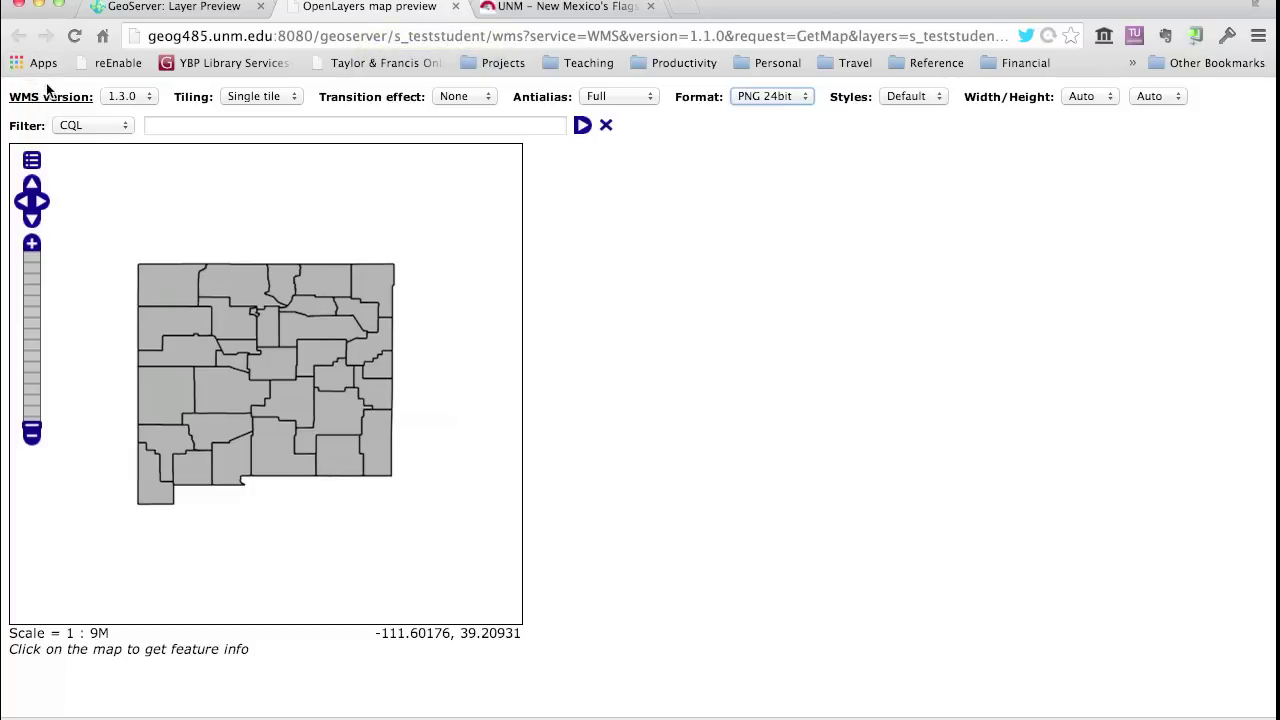
- From Layer Preview, output county00 as GML2 via All Formats, review the XML, then close it
{"action": "left_click", "coordinate": [152, 7]}
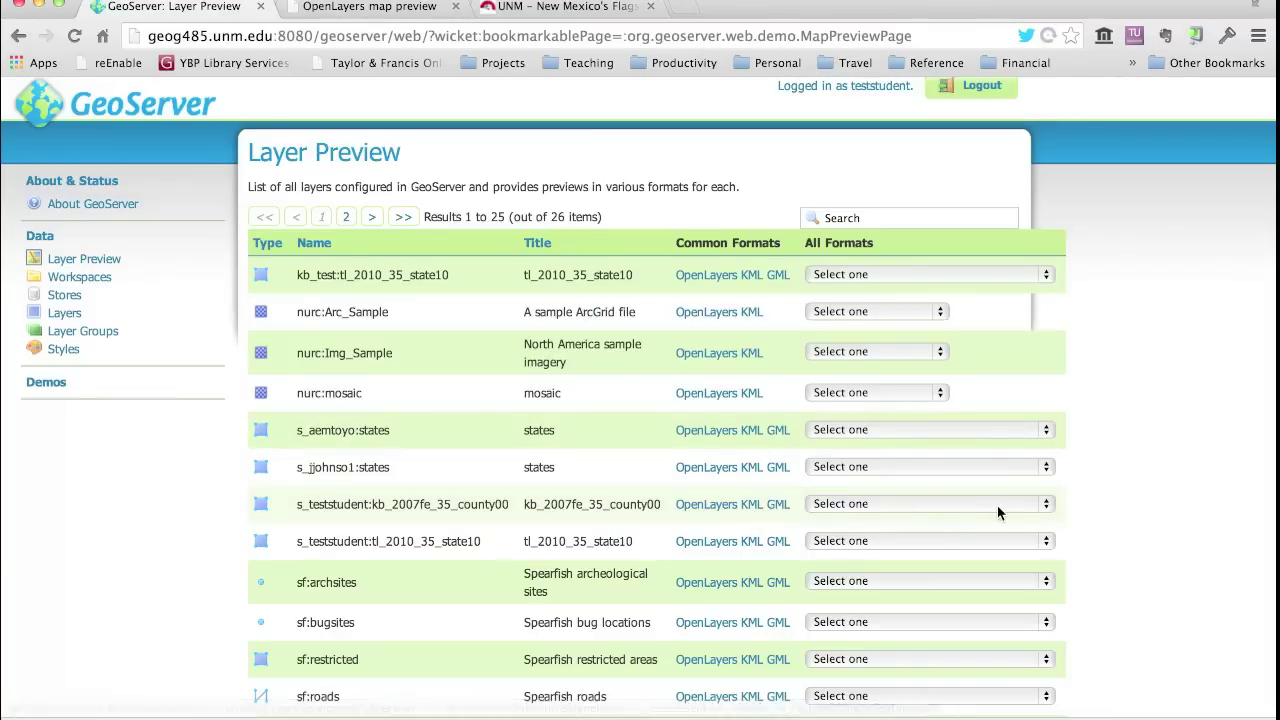
{"action": "left_click", "coordinate": [1049, 504]}
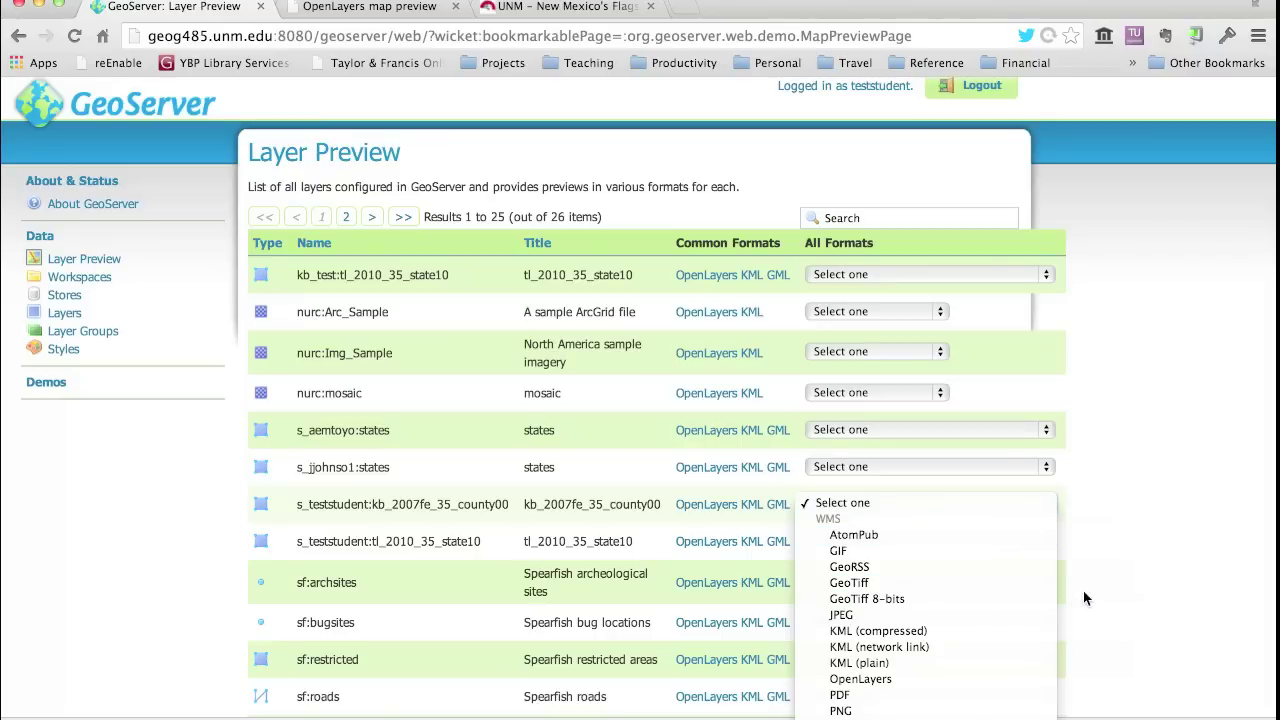
{"action": "scroll", "coordinate": [931, 652], "scroll_direction": "down", "scroll_amount": 3}
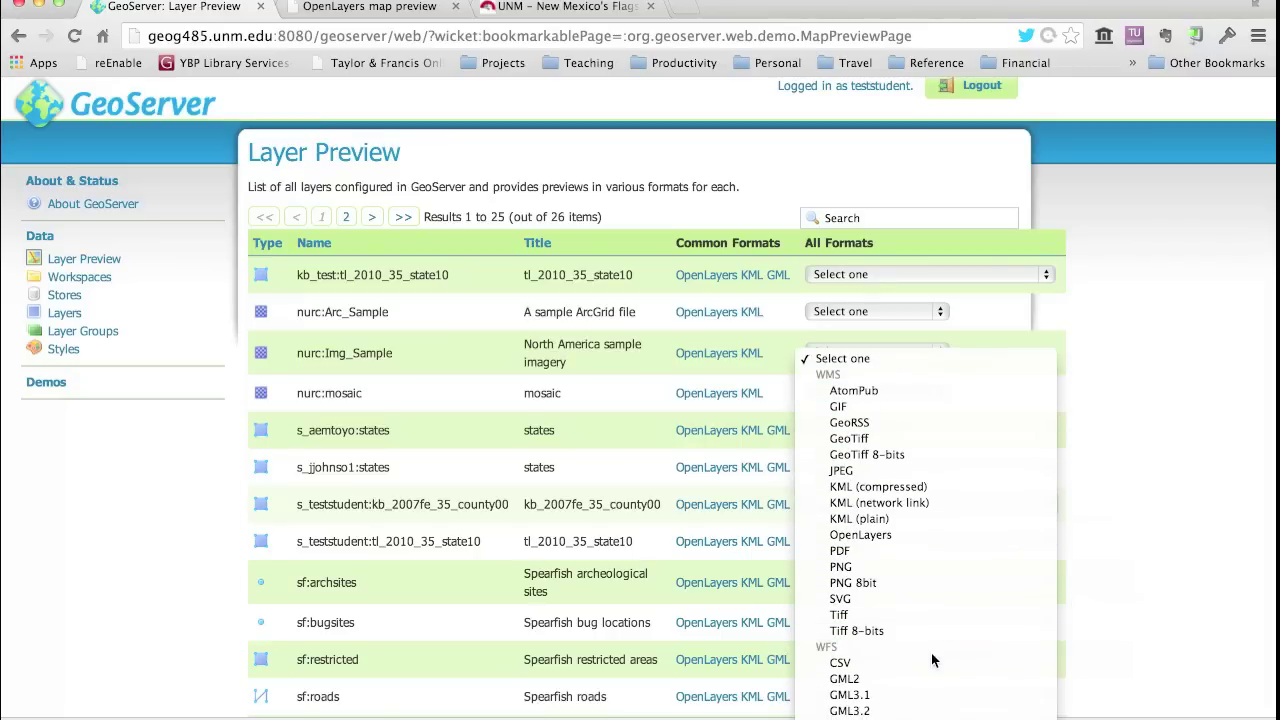
{"action": "scroll", "coordinate": [931, 655], "scroll_direction": "down", "scroll_amount": 2}
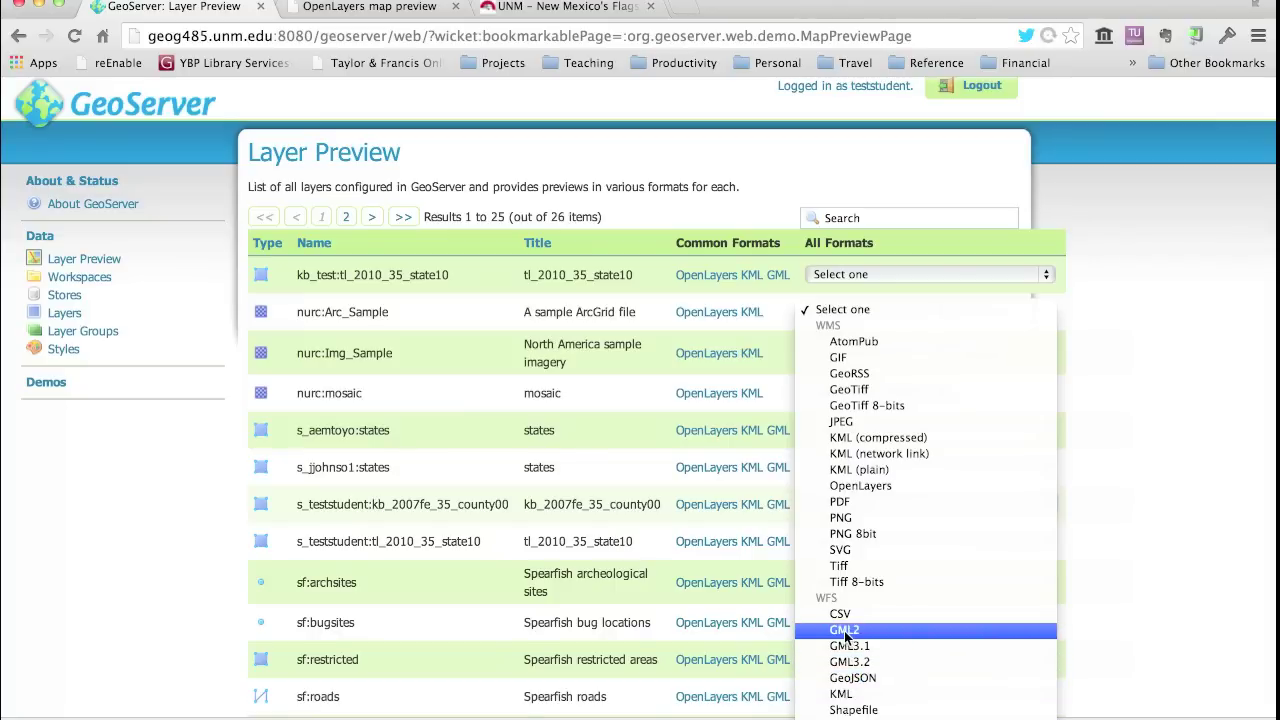
{"action": "left_click", "coordinate": [845, 630]}
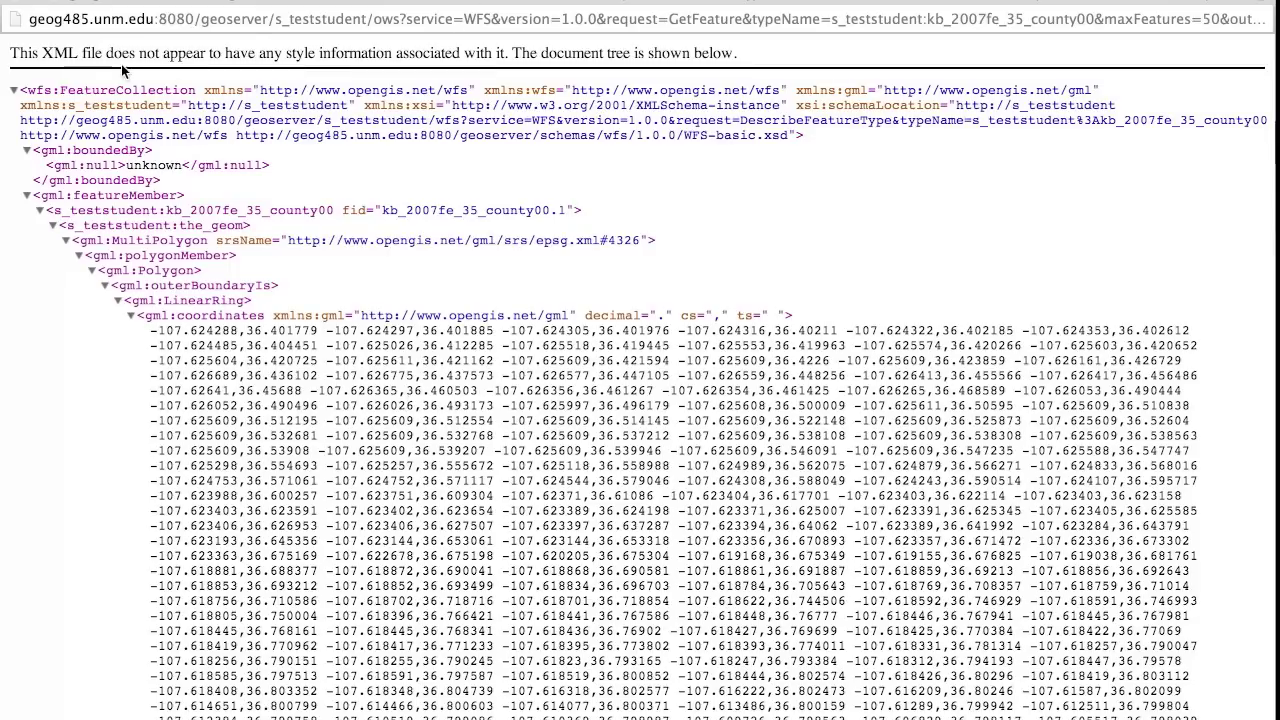
{"action": "left_click", "coordinate": [12, 8]}
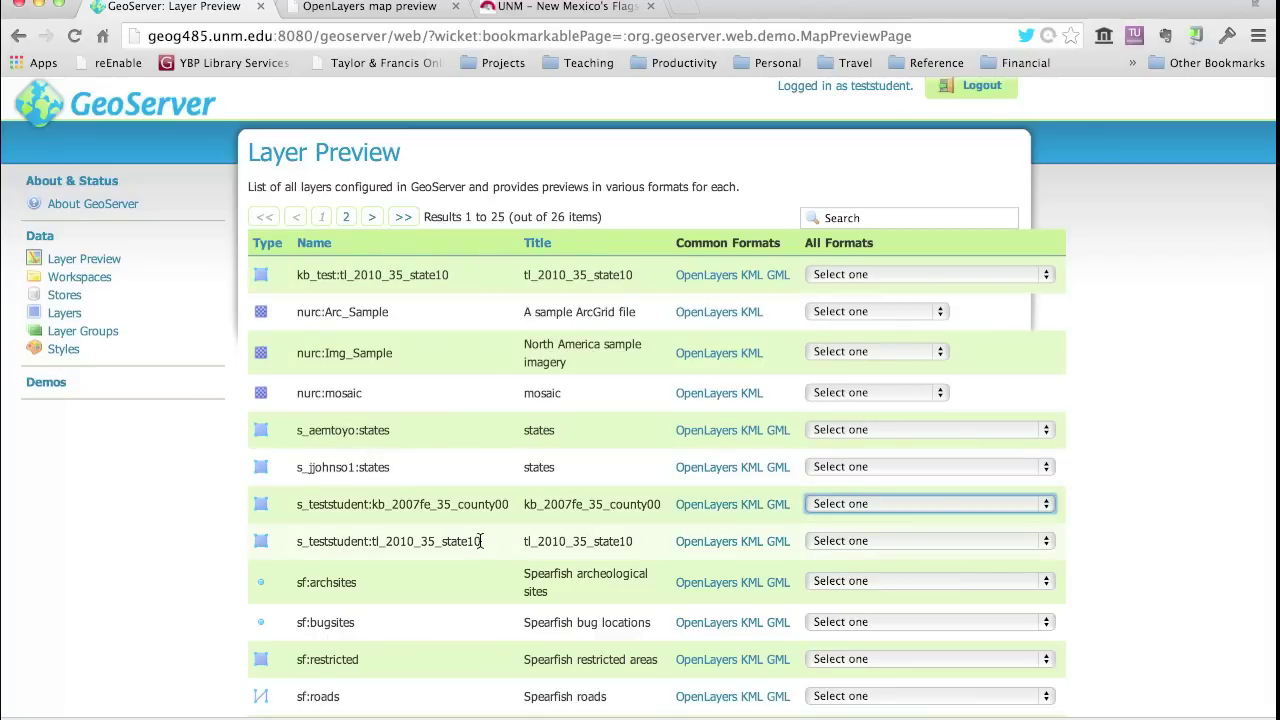
- Leave the Layer Preview list and switch to the Windows 7 virtual machine with Cmd+Tab
{"action": "scroll", "coordinate": [105, 534], "scroll_direction": "up", "scroll_amount": 1}
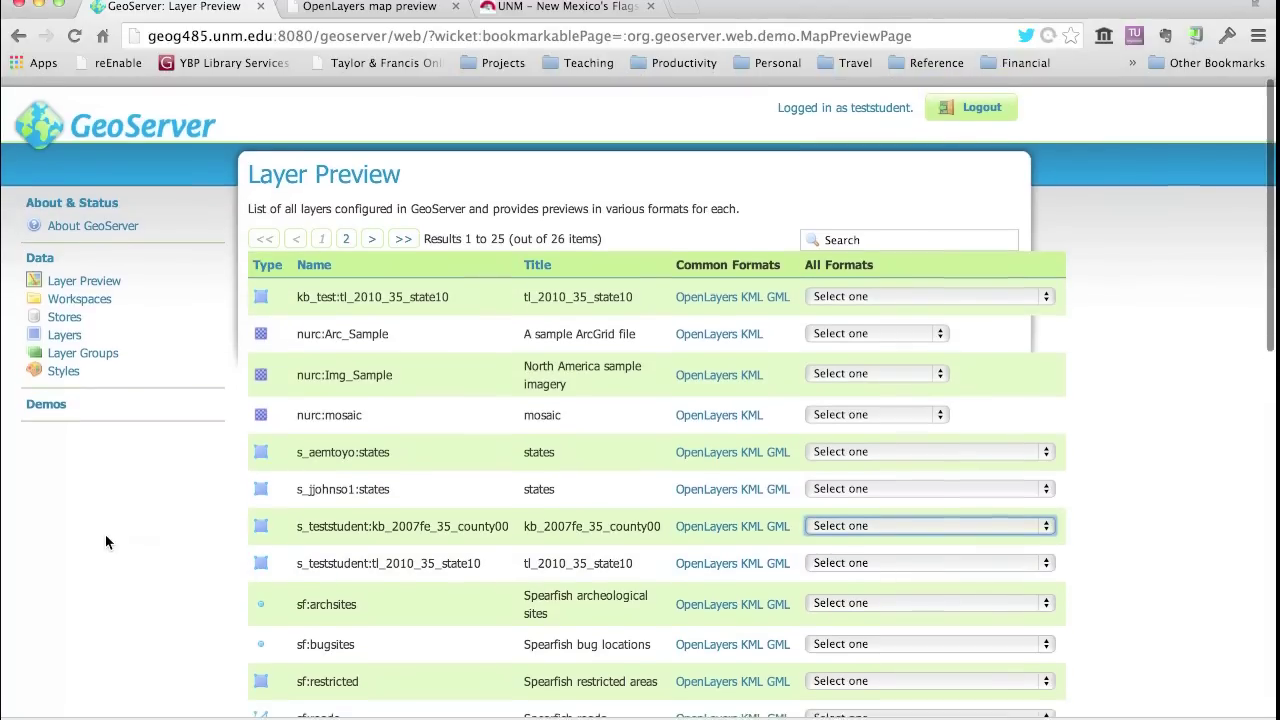
{"action": "scroll", "coordinate": [105, 535], "scroll_direction": "down", "scroll_amount": 1}
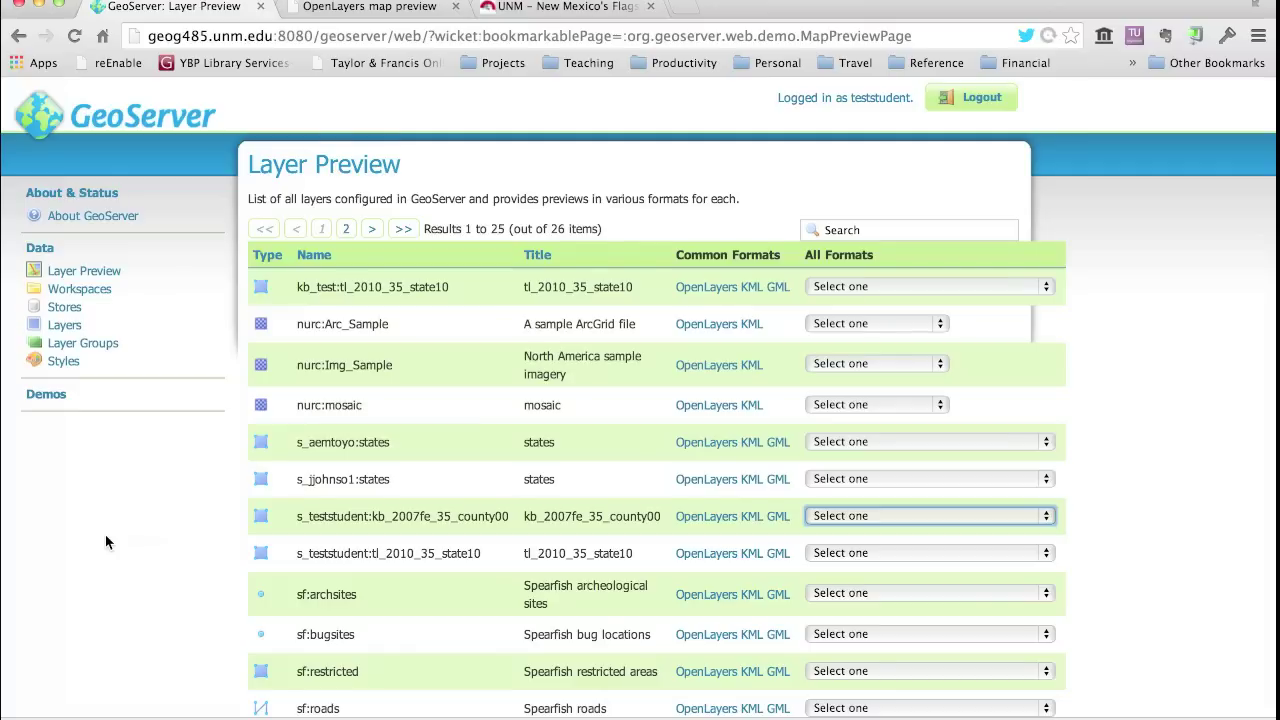
{"action": "key", "text": "super+Tab"}
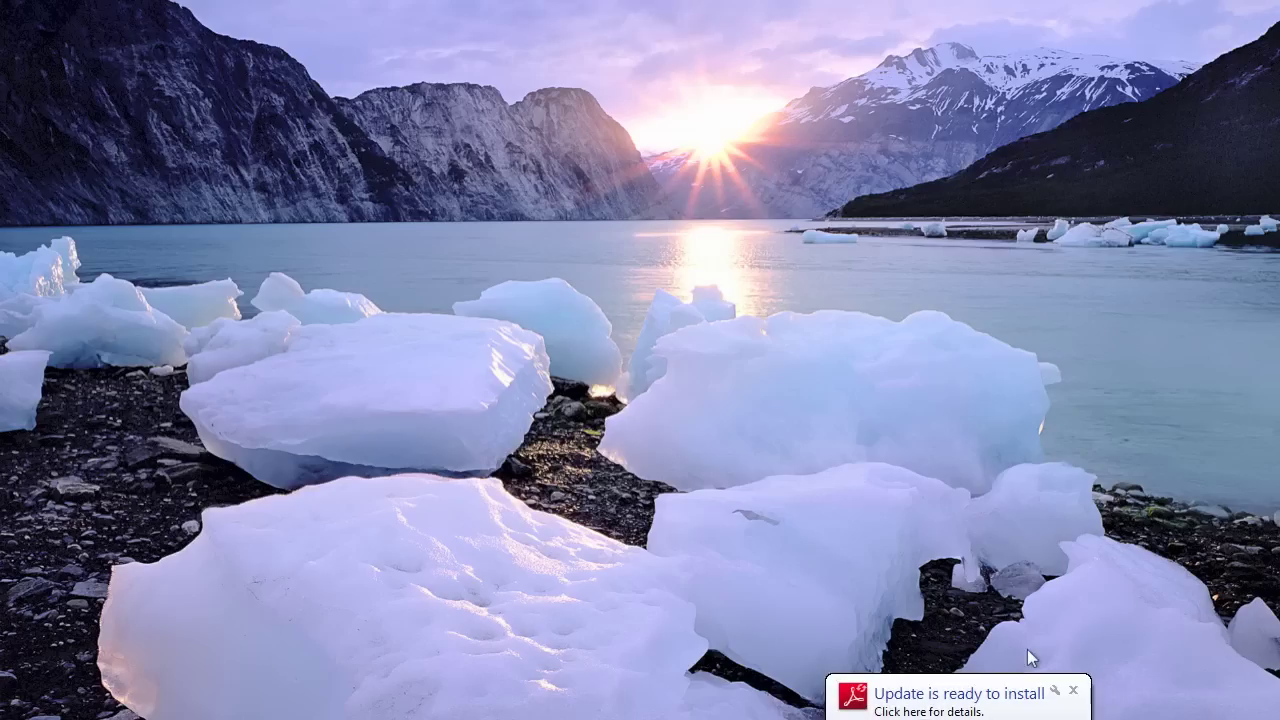
- Dismiss the update notice and launch PuTTY from Start > All Programs > PuTTY
{"action": "left_click", "coordinate": [1073, 690]}
{"action": "key", "text": "super"}
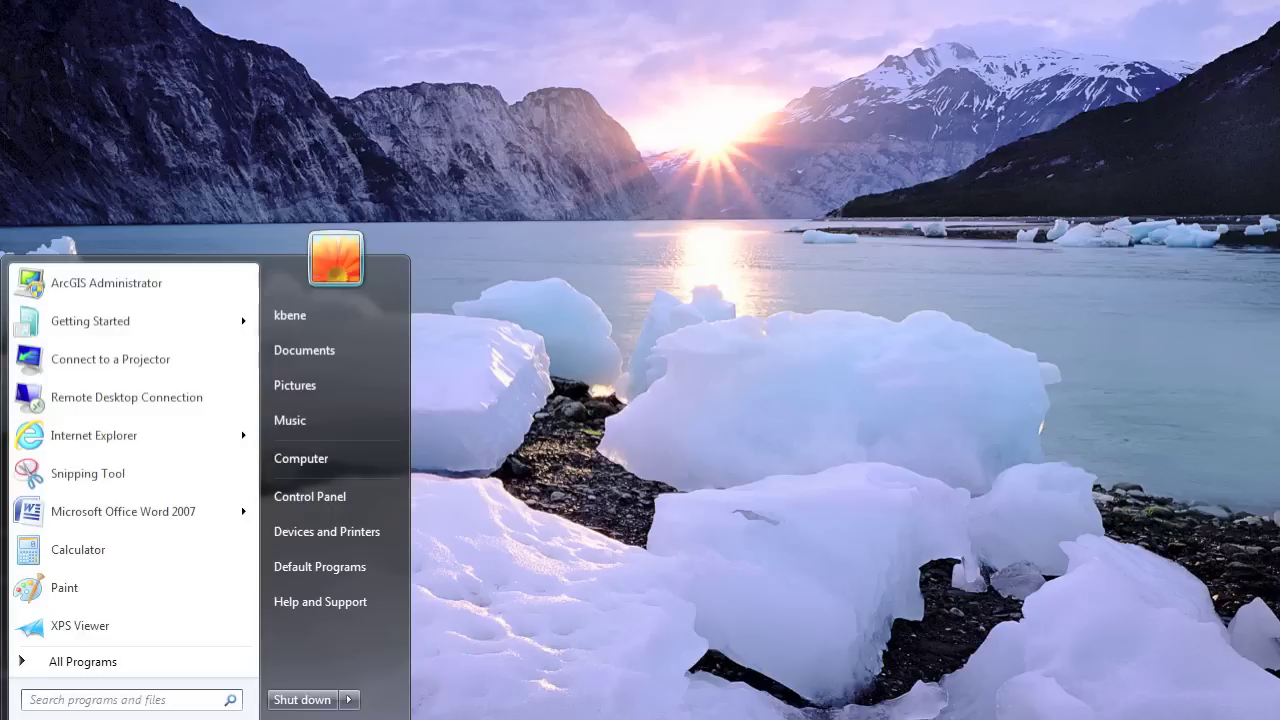
{"action": "left_click", "coordinate": [40, 662]}
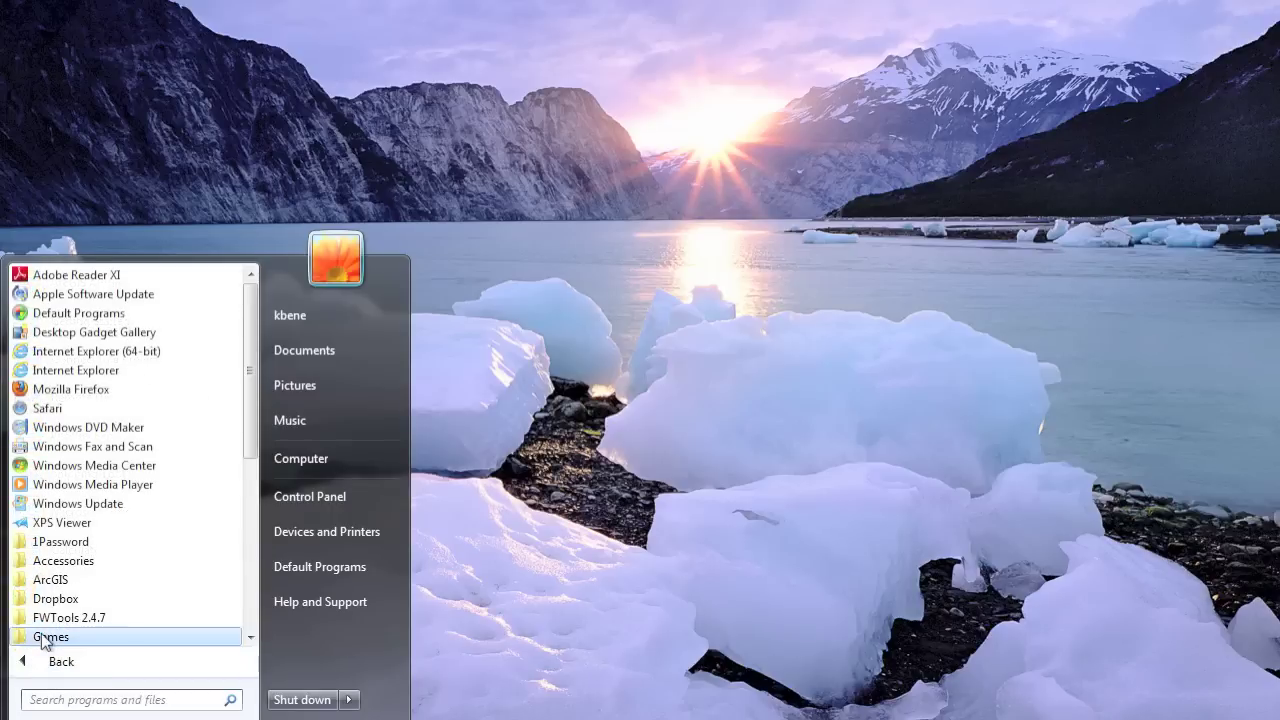
{"action": "scroll", "coordinate": [44, 642], "scroll_direction": "down", "scroll_amount": 6}
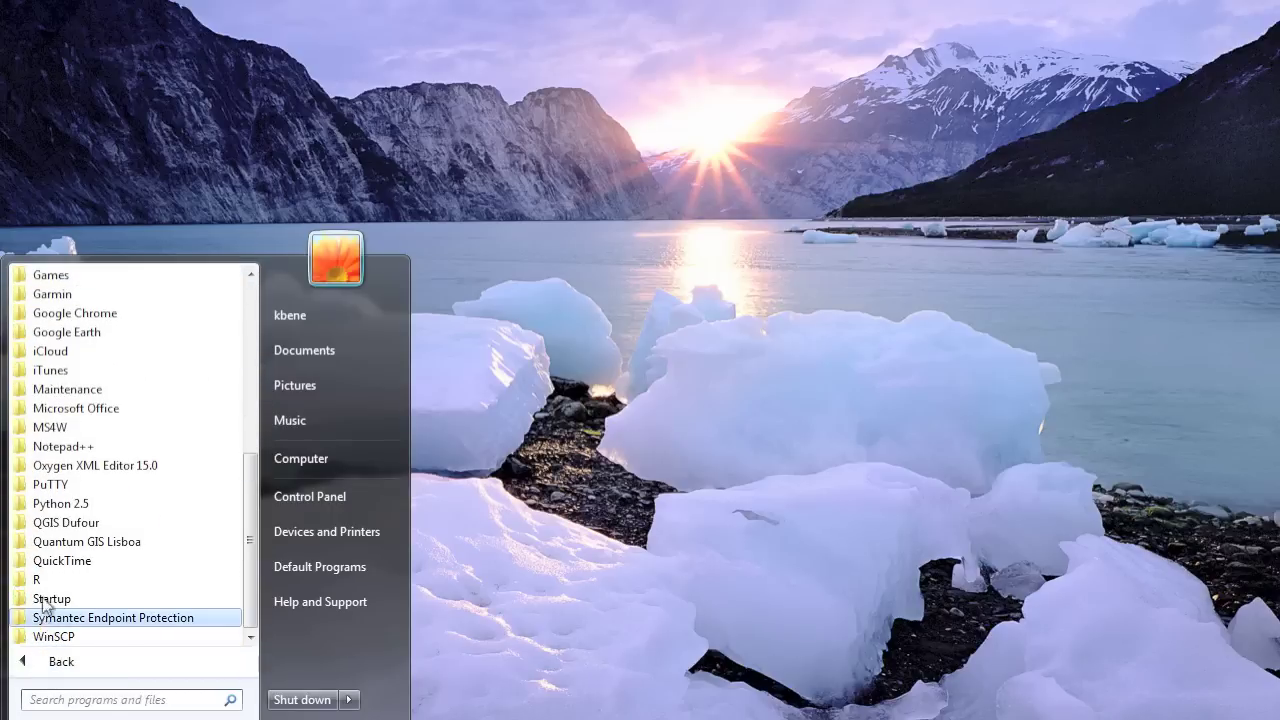
{"action": "left_click", "coordinate": [38, 484]}
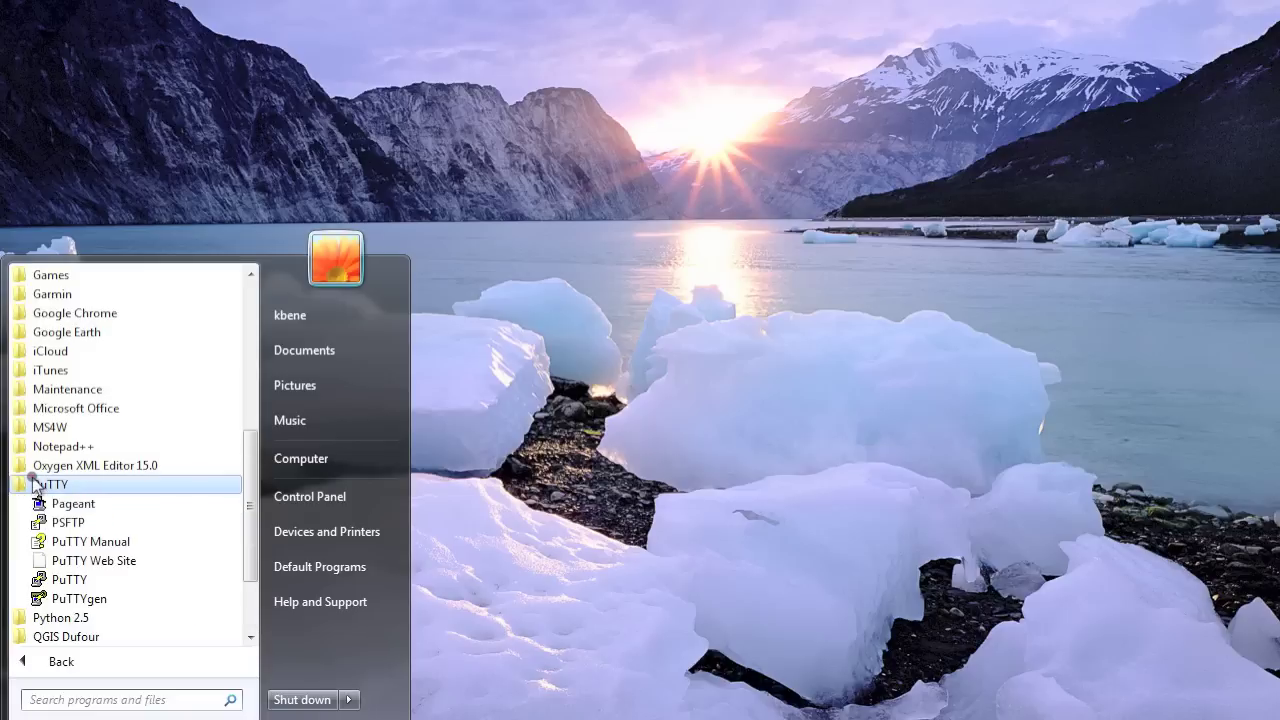
{"action": "left_click", "coordinate": [44, 580]}
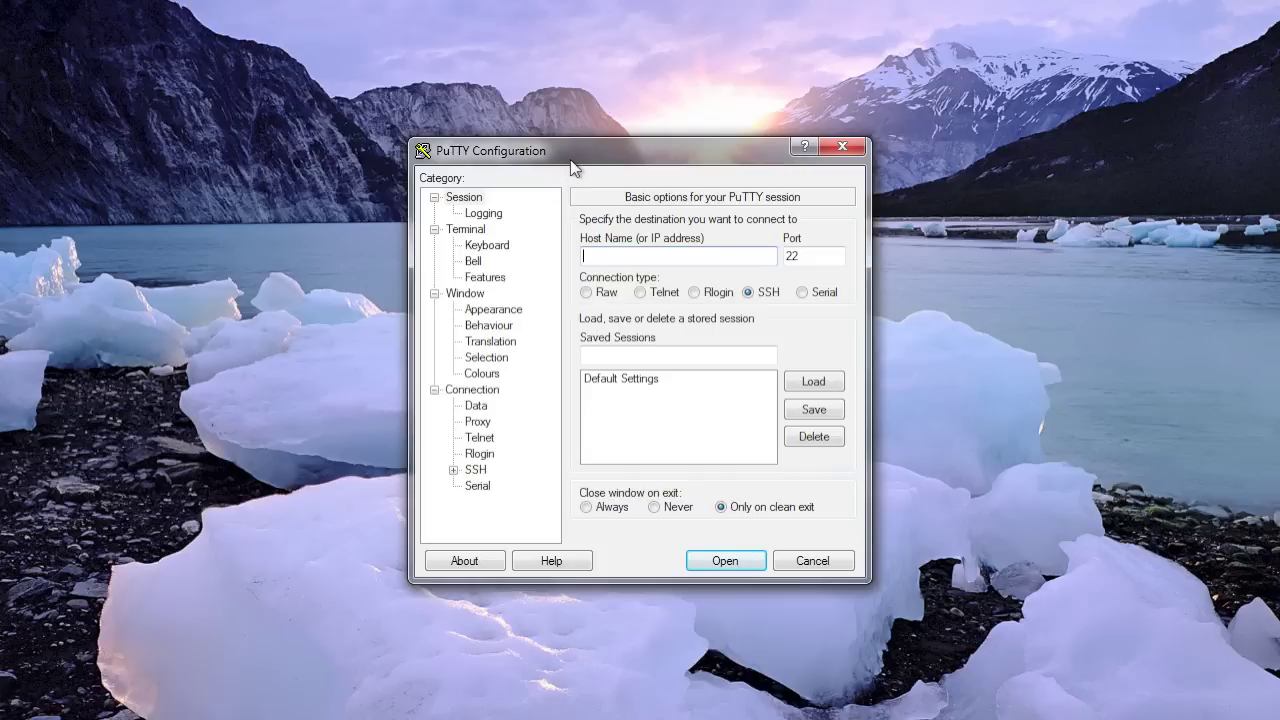
- Enter geog485.unm.edu as the SSH host name on port 22
{"action": "left_click_drag", "start_coordinate": [571, 158], "coordinate": [313, 55]}
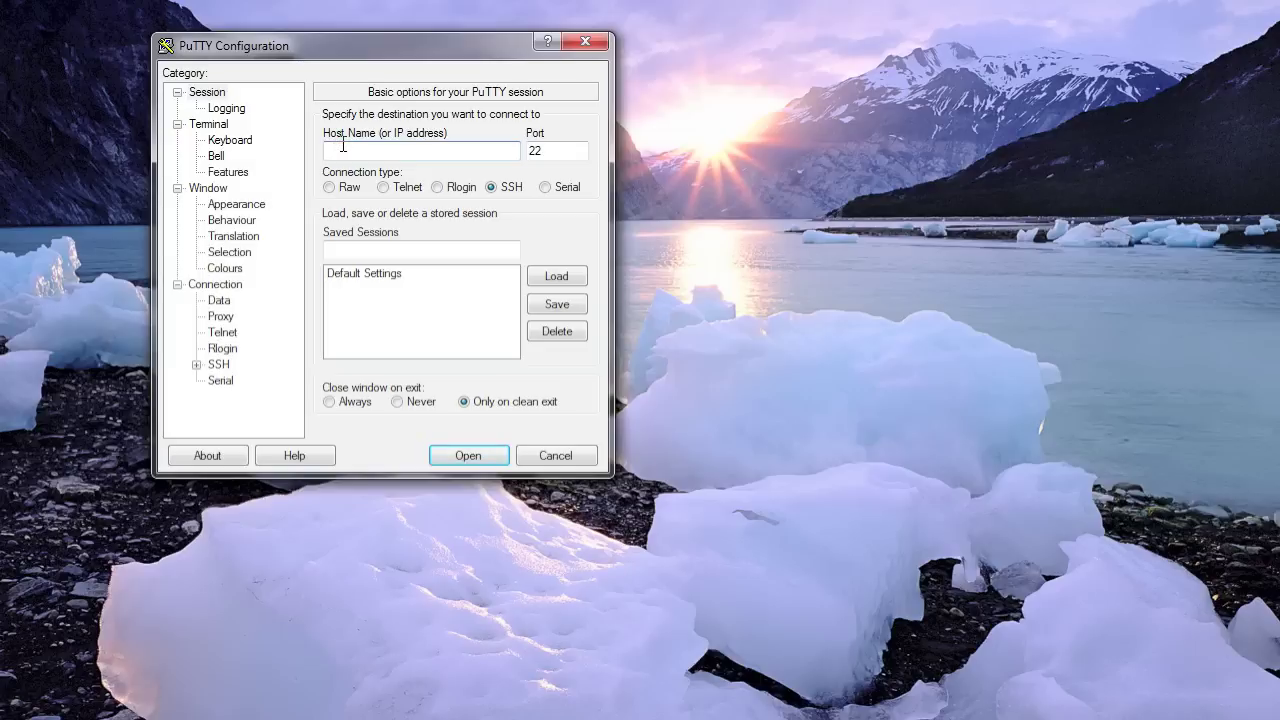
{"action": "type", "text": "geog"}
{"action": "type", "text": "485.unm.edu"}
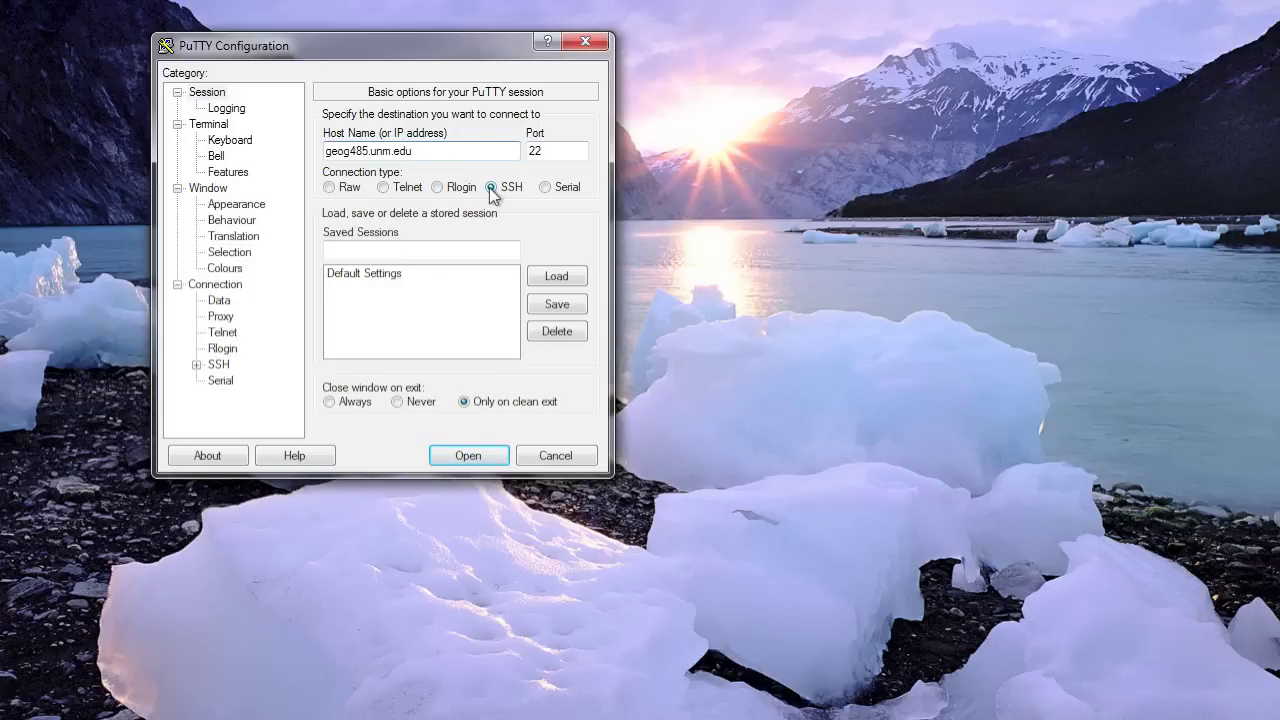
- Connect to geog485.unm.edu, trust the host key, and log in with the account's username and password
{"action": "left_click", "coordinate": [457, 456]}
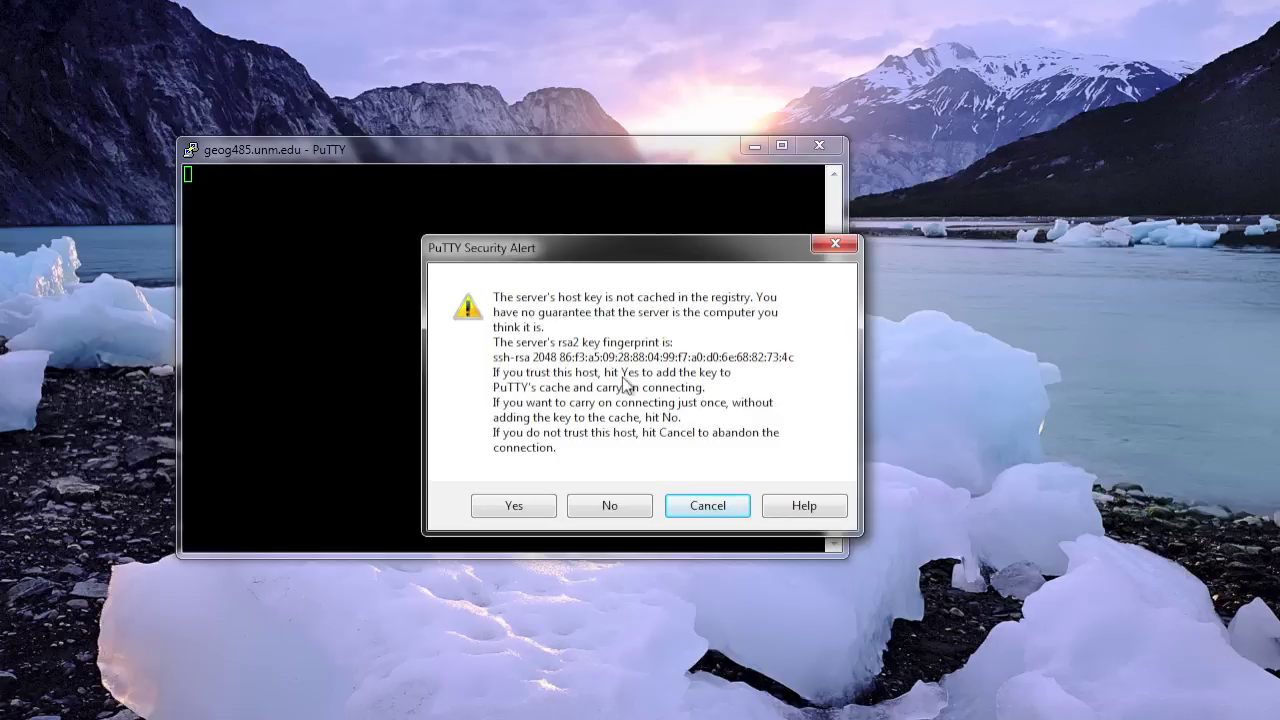
{"action": "left_click", "coordinate": [527, 502]}
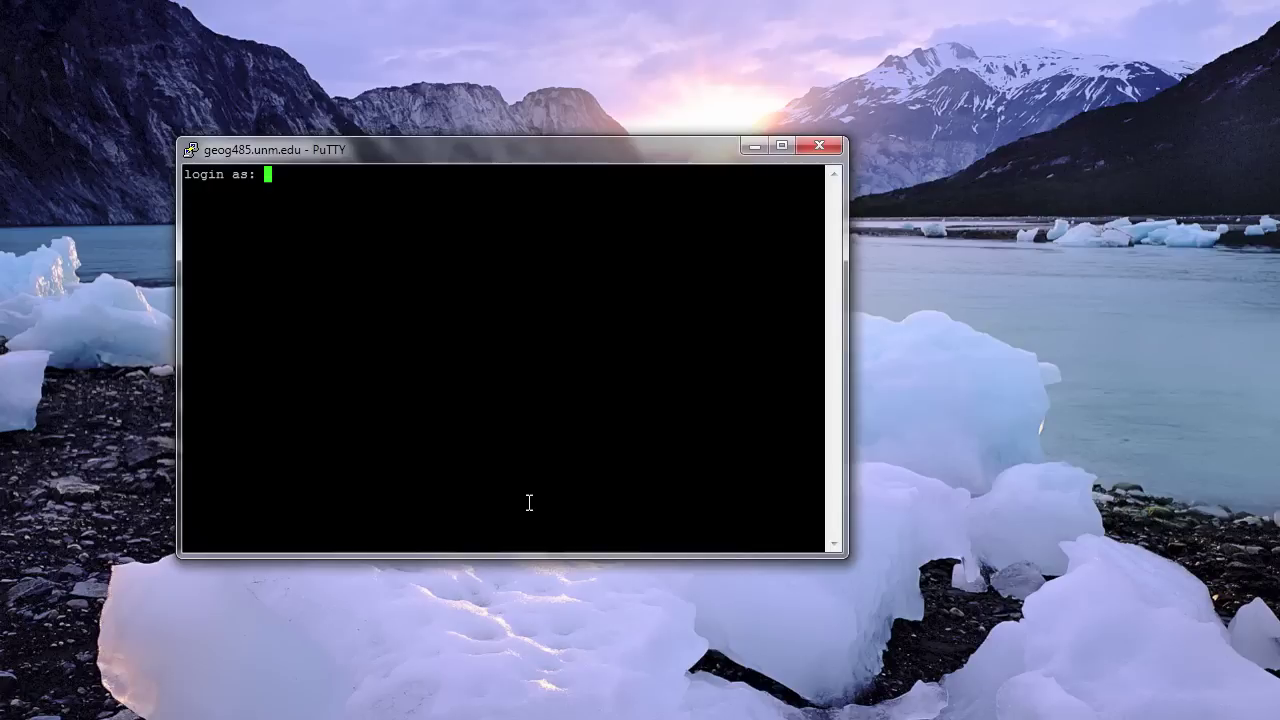
{"action": "type", "text": "kbene"}
{"action": "key", "text": "Return"}
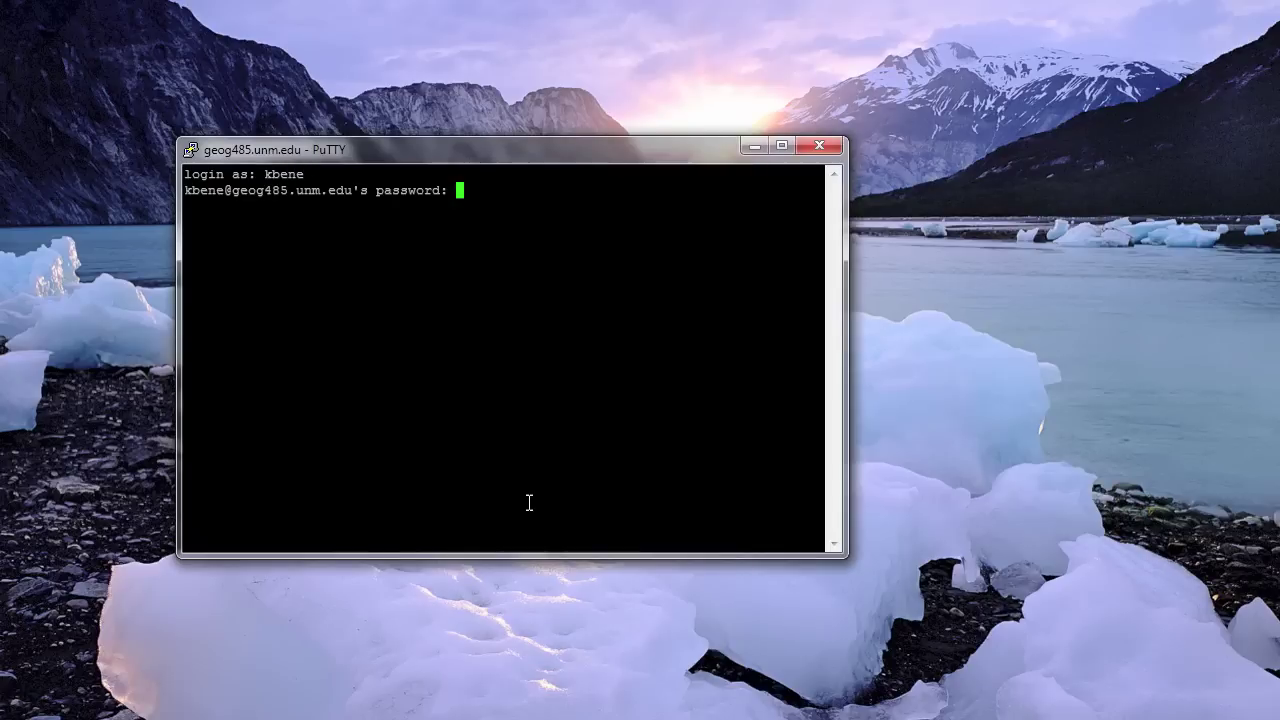
{"action": "key", "text": "Return"}
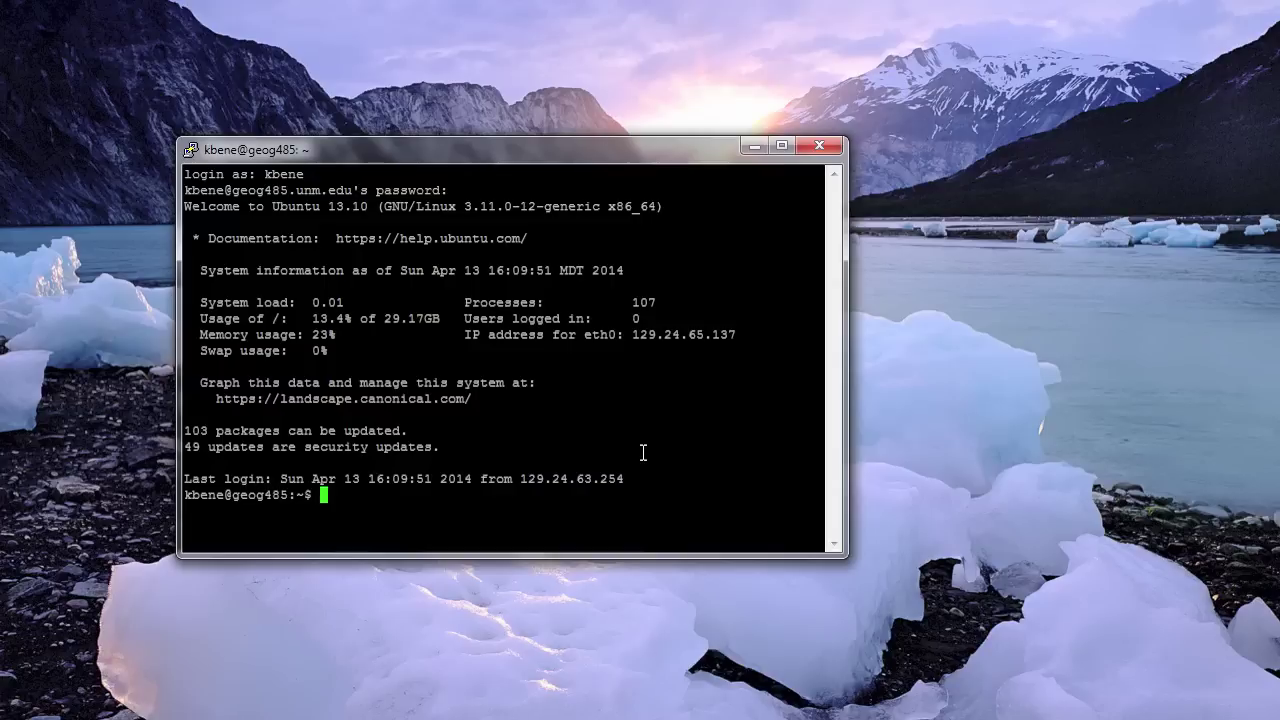
{"action": "key", "text": "alt+space"}
- Launch Terminal and run ssh to geog485.unm.edu with the user's account
{"action": "type", "text": "ter"}
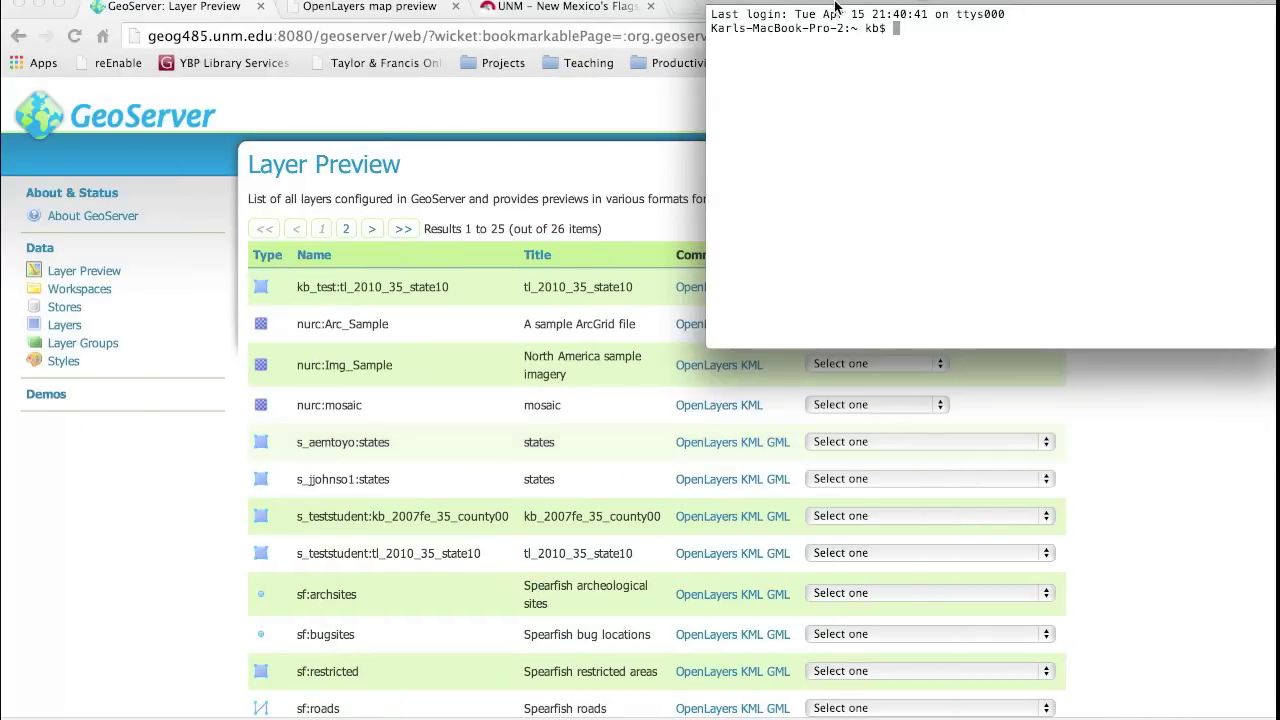
{"action": "left_click_drag", "start_coordinate": [844, 6], "coordinate": [445, 3]}
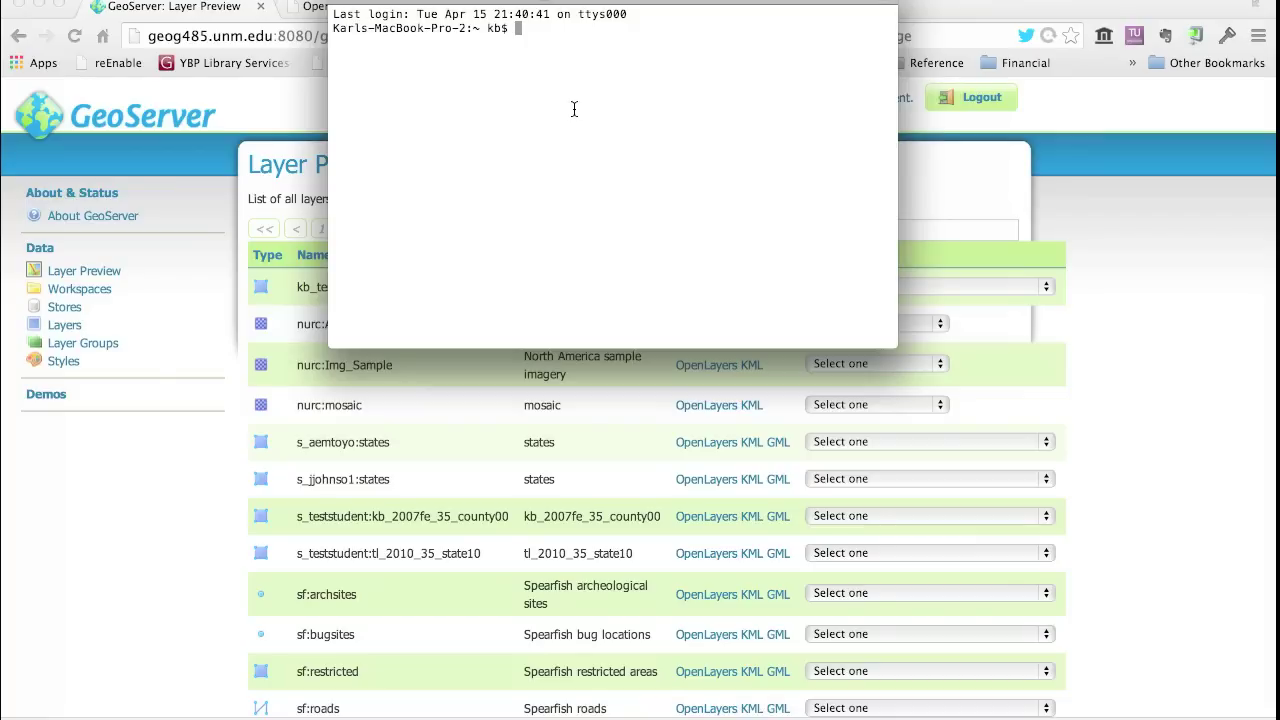
{"action": "type", "text": "ssh"}
{"action": "type", "text": "kbene@geog485.unm.edu"}
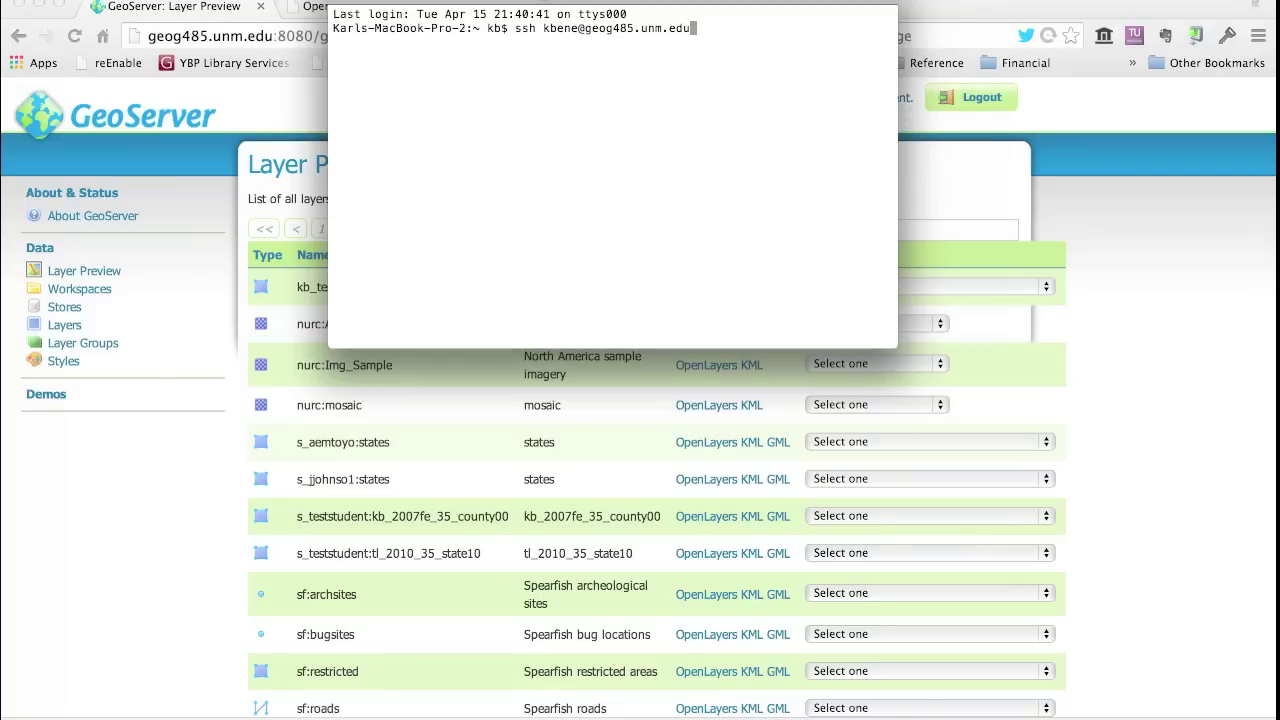
{"action": "key", "text": "Return"}
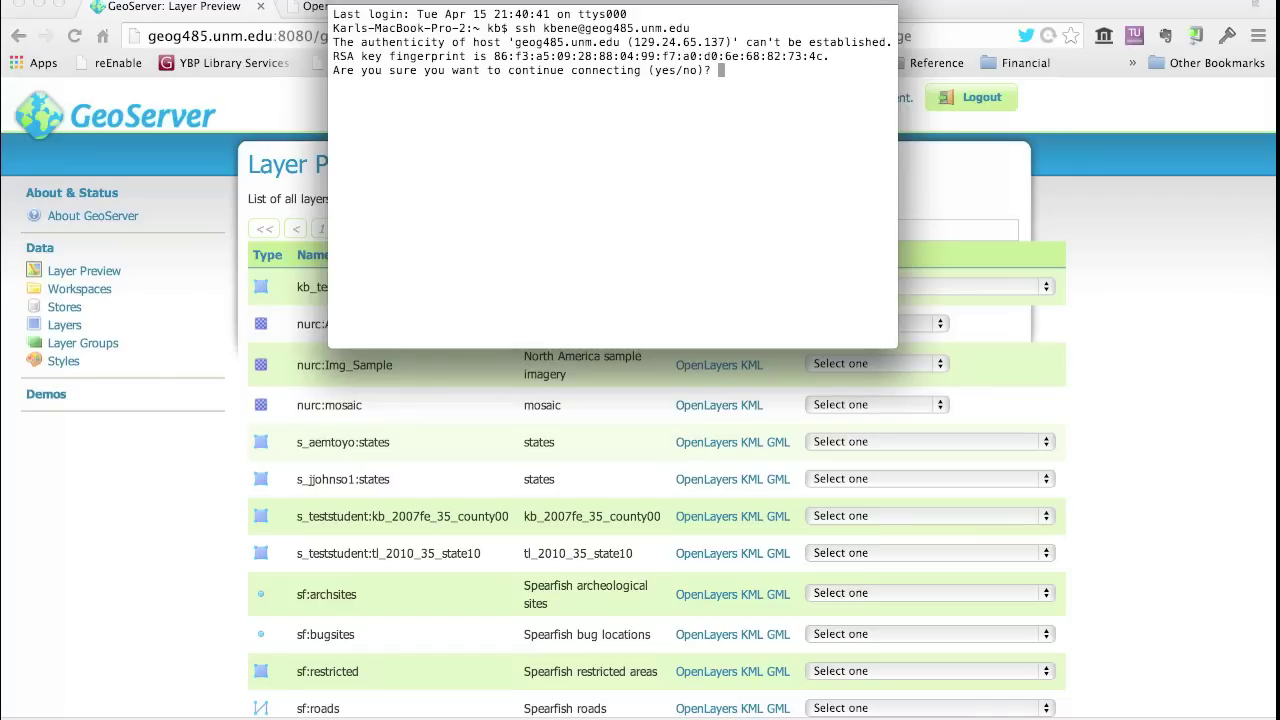
- Accept the host, enter the password, and list the home directory with ls
{"action": "type", "text": "yes"}
{"action": "key", "text": "Return"}
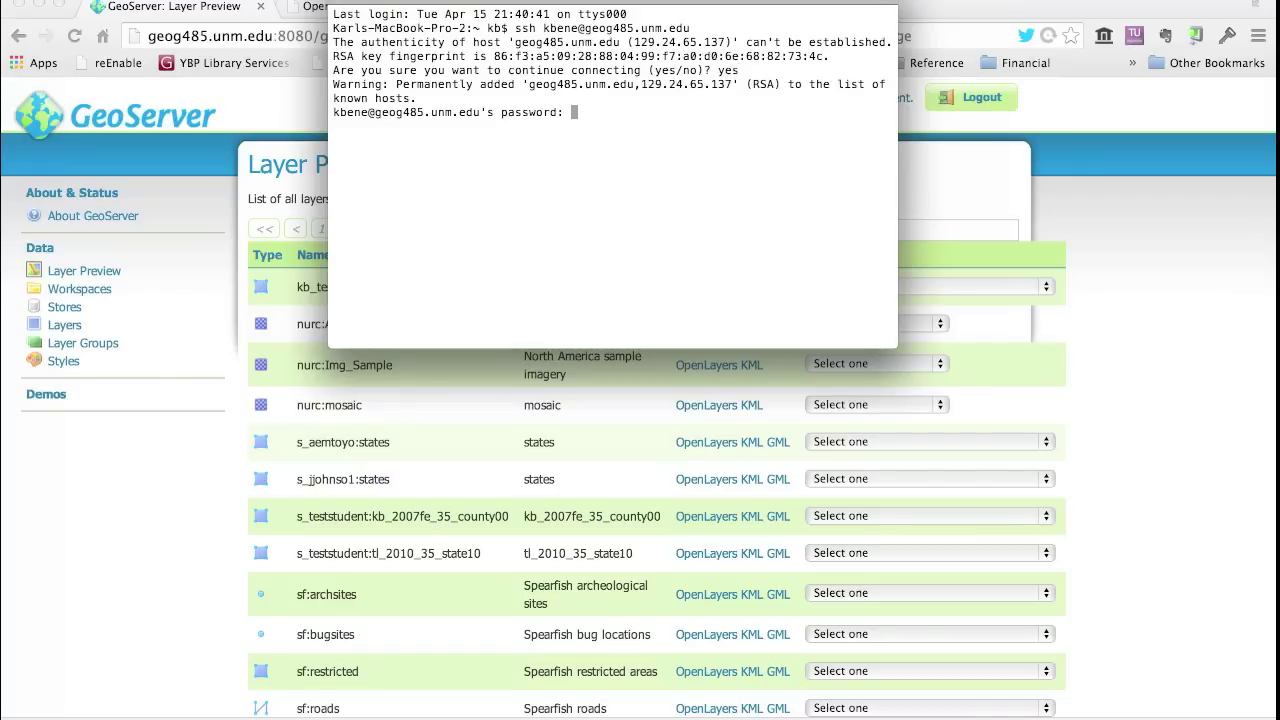
{"action": "key", "text": "Return"}
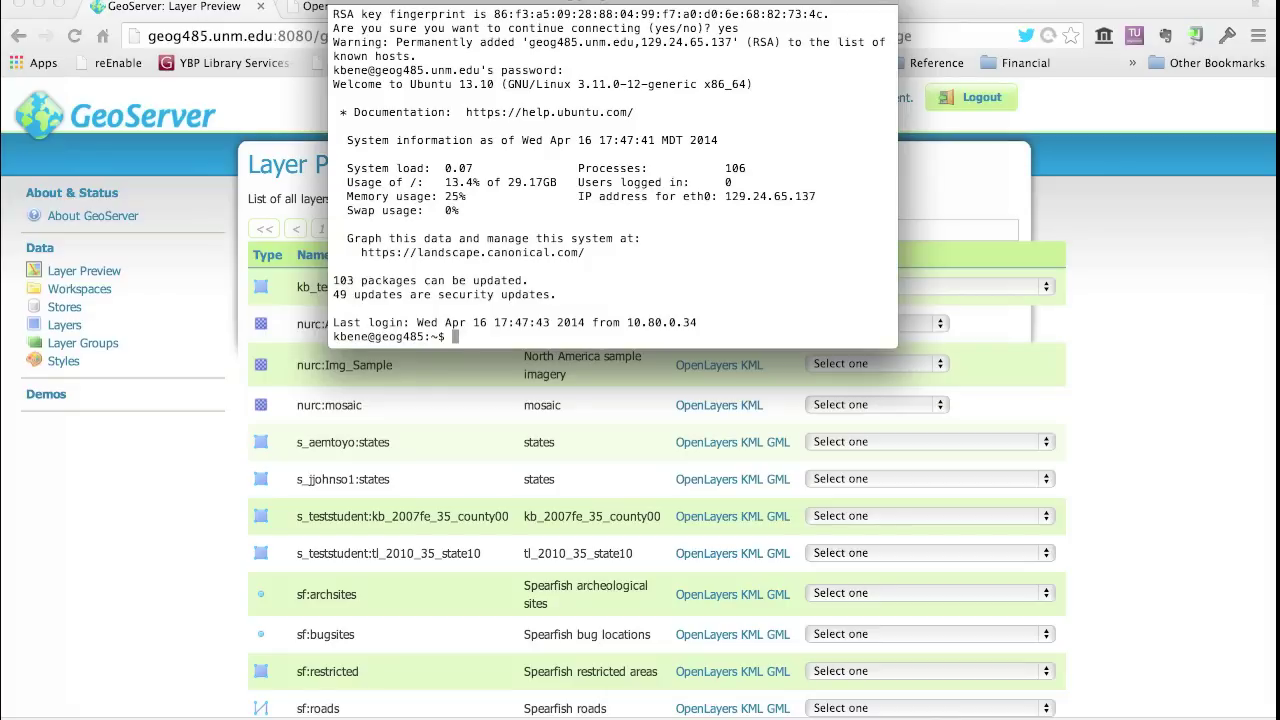
{"action": "type", "text": "ls"}
{"action": "key", "text": "Return"}
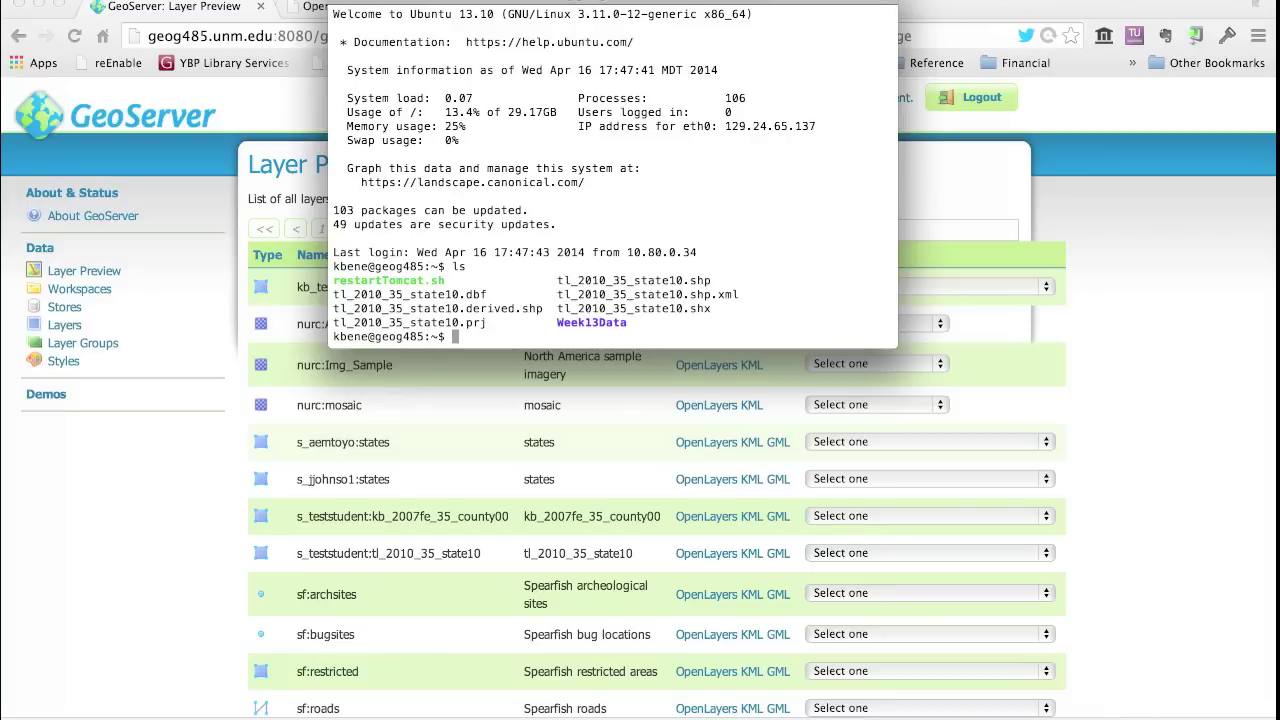
- Create a 'data' folder, confirm it with ls, cd into it, then return to the Windows VM
{"action": "type", "text": "mkdir data"}
{"action": "key", "text": "Return"}
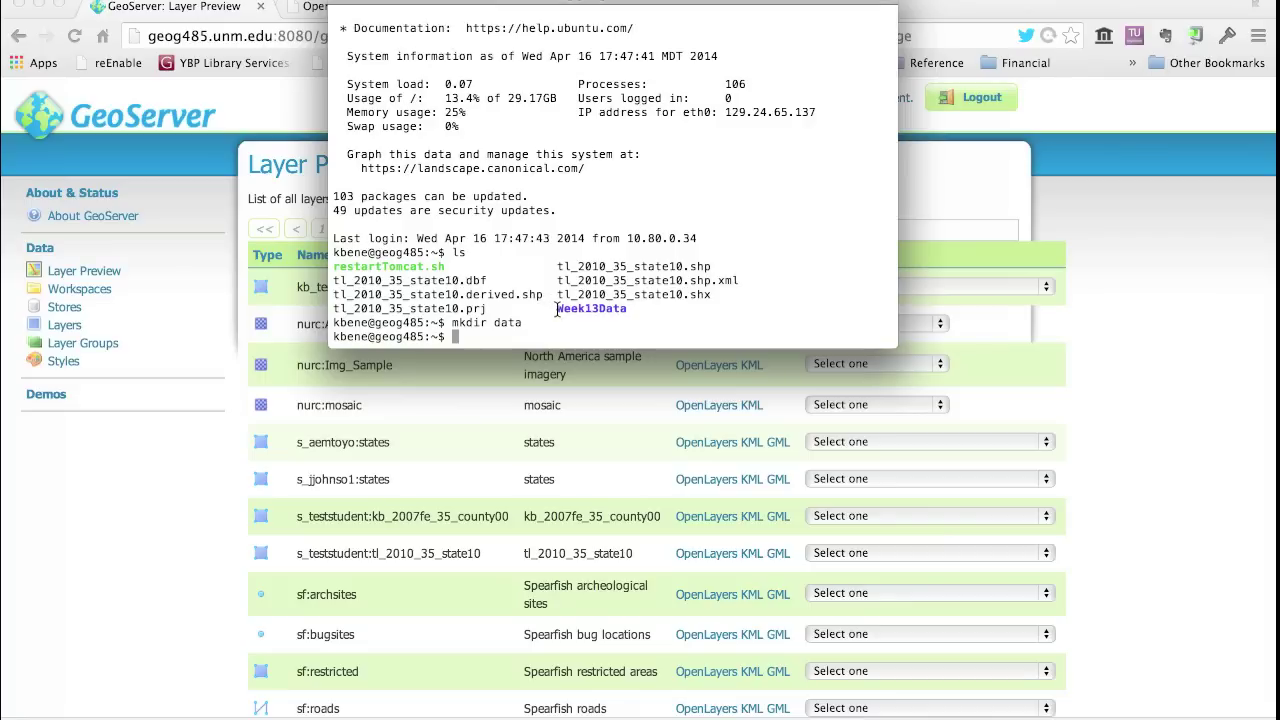
{"action": "left_click_drag", "start_coordinate": [557, 310], "coordinate": [626, 300]}
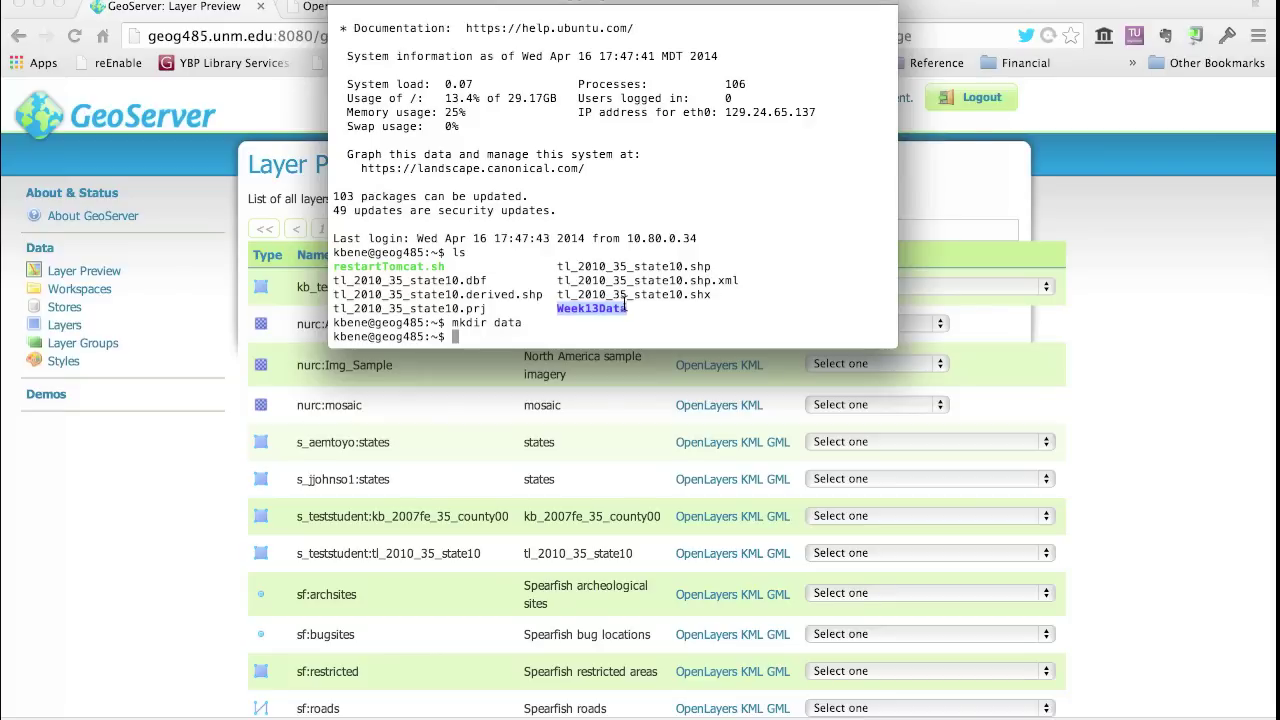
{"action": "type", "text": "ls"}
{"action": "key", "text": "Return"}
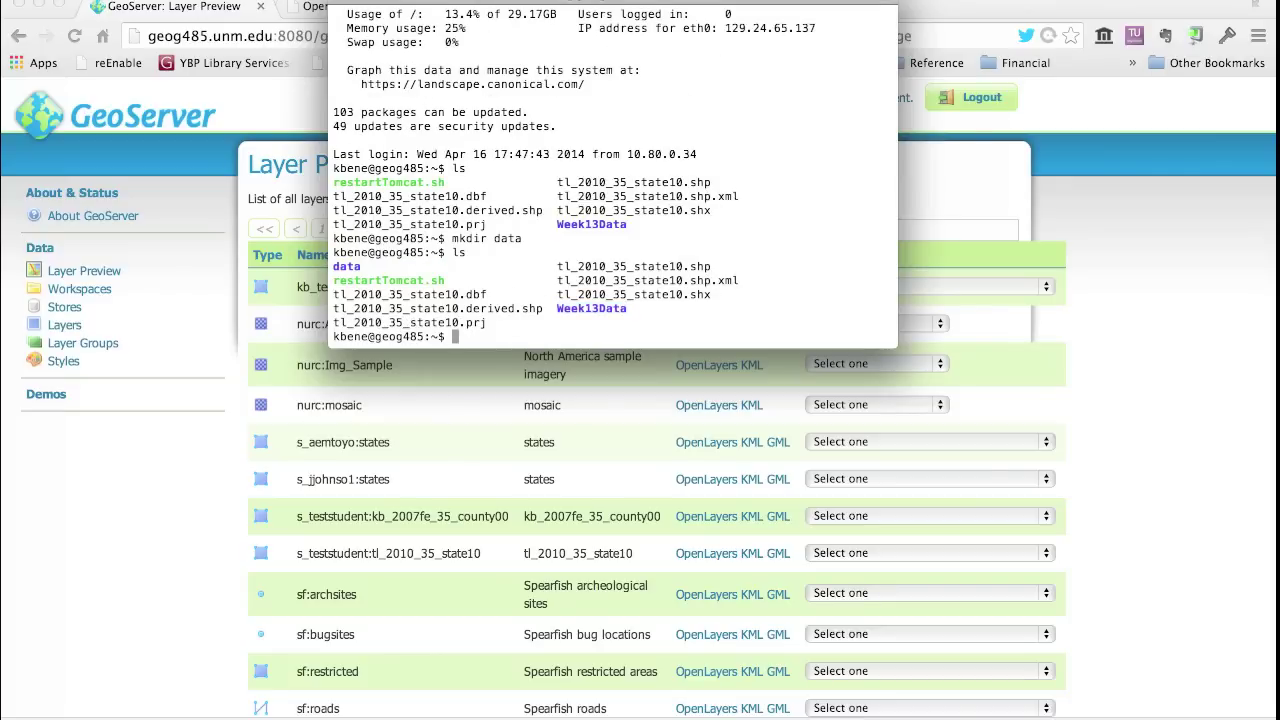
{"action": "left_click_drag", "start_coordinate": [333, 265], "coordinate": [376, 265]}
{"action": "type", "text": "cd data"}
{"action": "key", "text": "Return"}
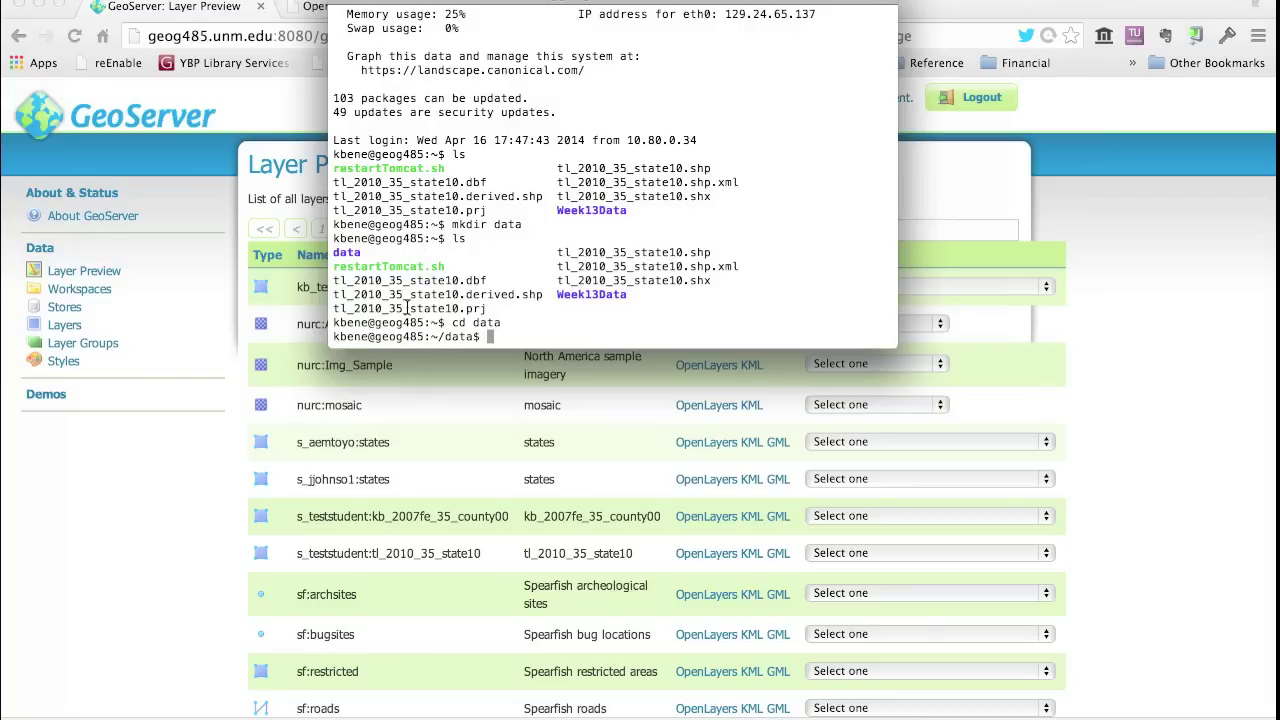
{"action": "key", "text": "super+Tab"}
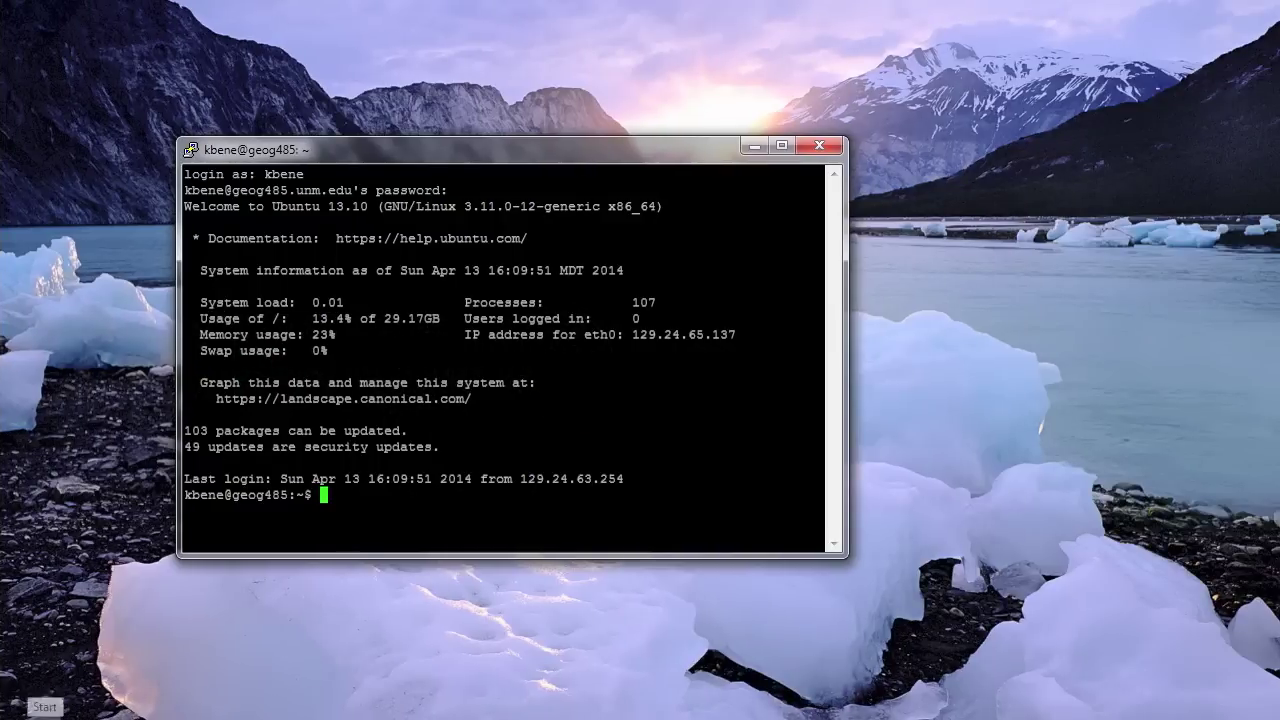
- Launch WinSCP from Start > All Programs > WinSCP
{"action": "left_click", "coordinate": [42, 714]}
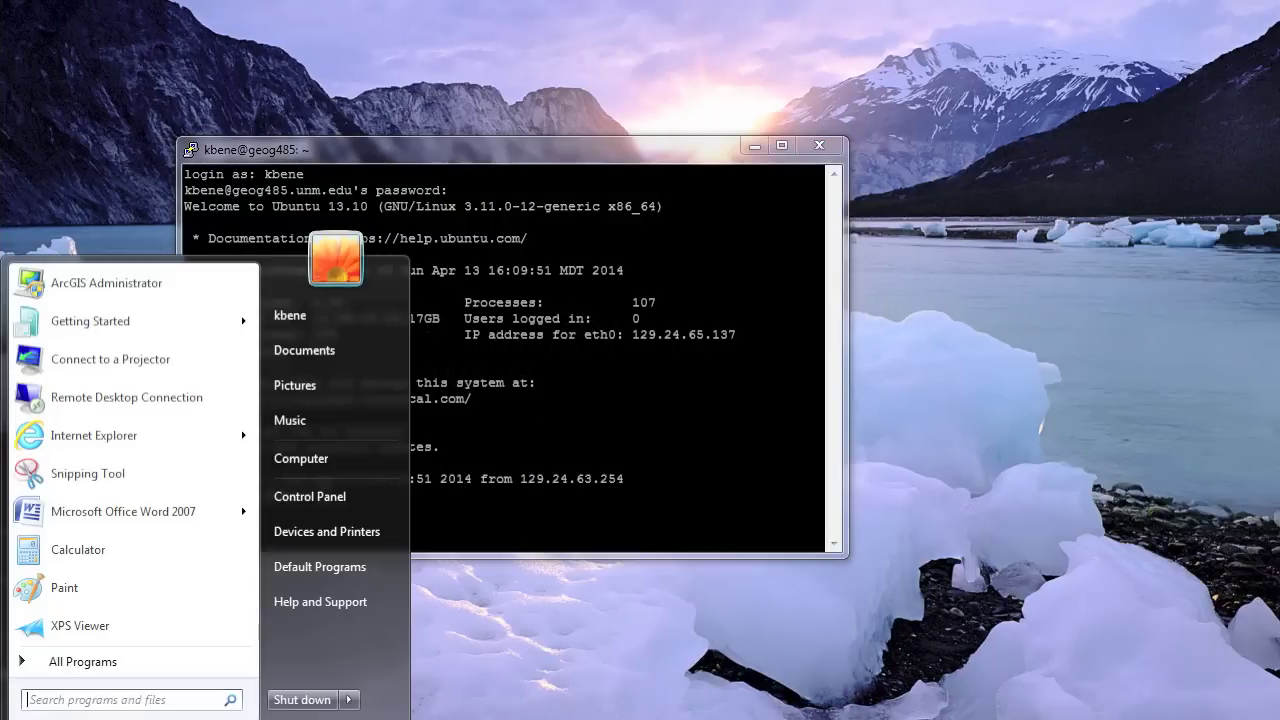
{"action": "left_click", "coordinate": [61, 672]}
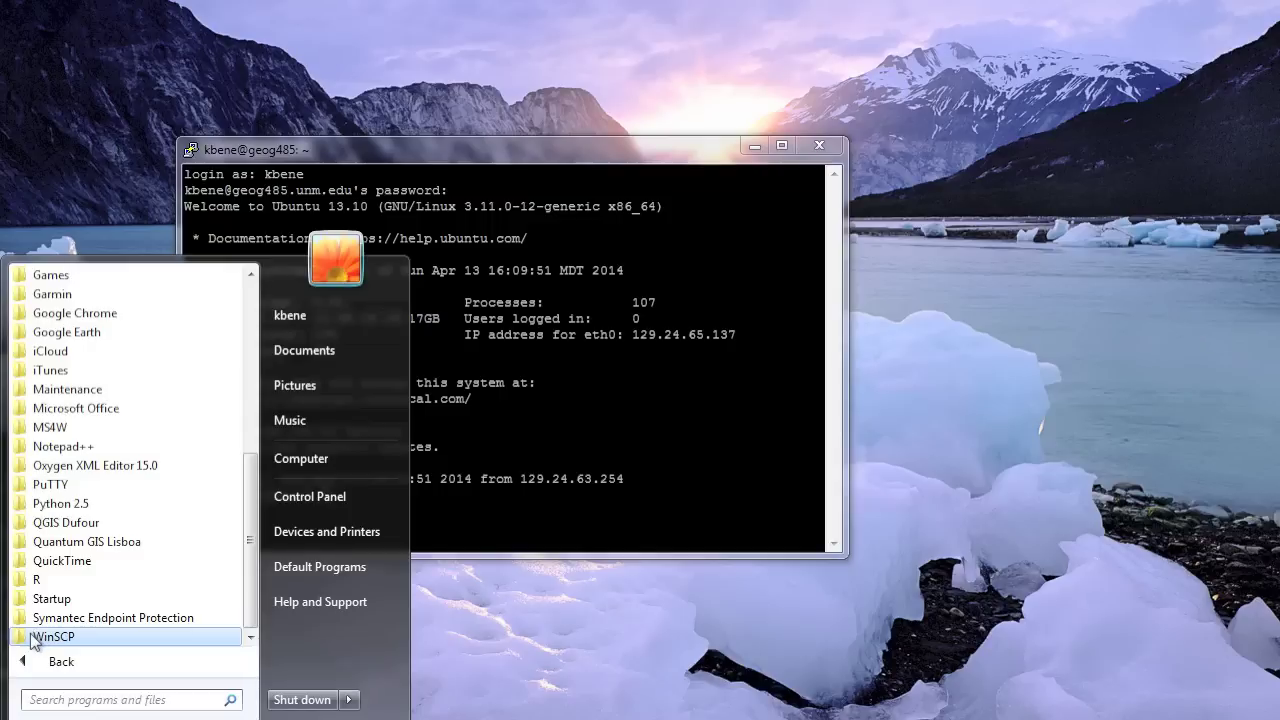
{"action": "left_click", "coordinate": [38, 638]}
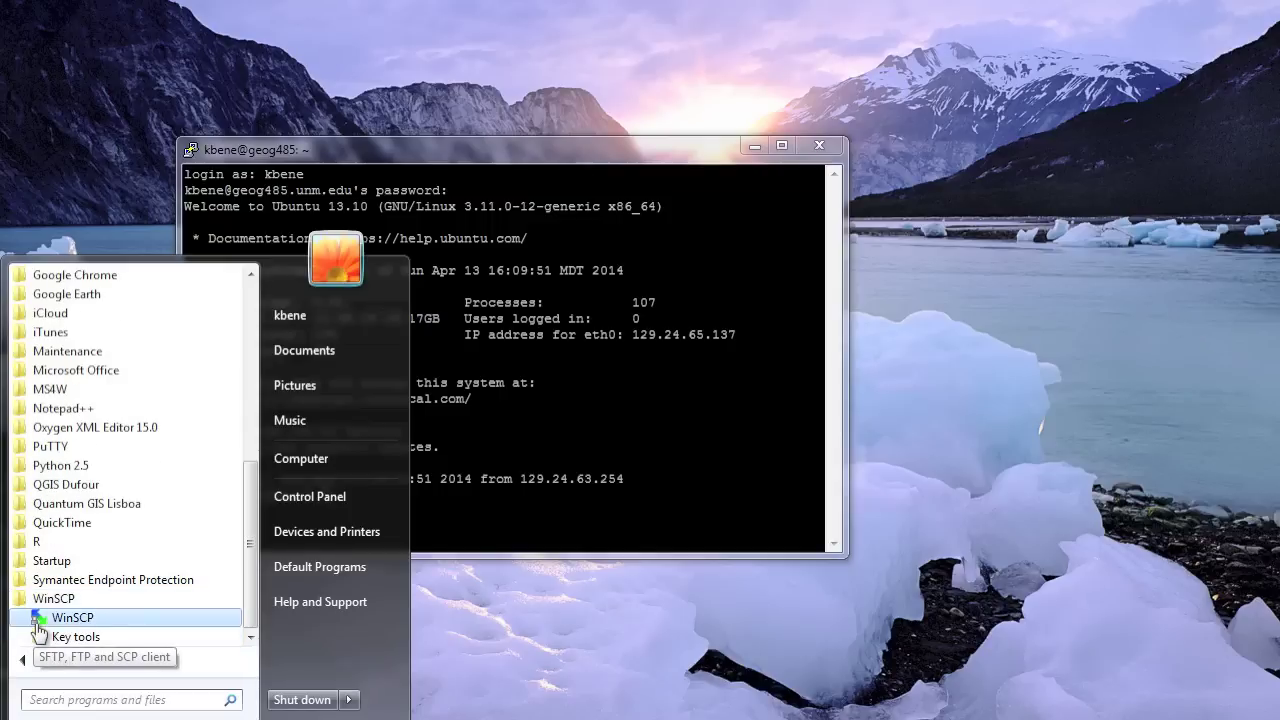
{"action": "left_click", "coordinate": [40, 620]}
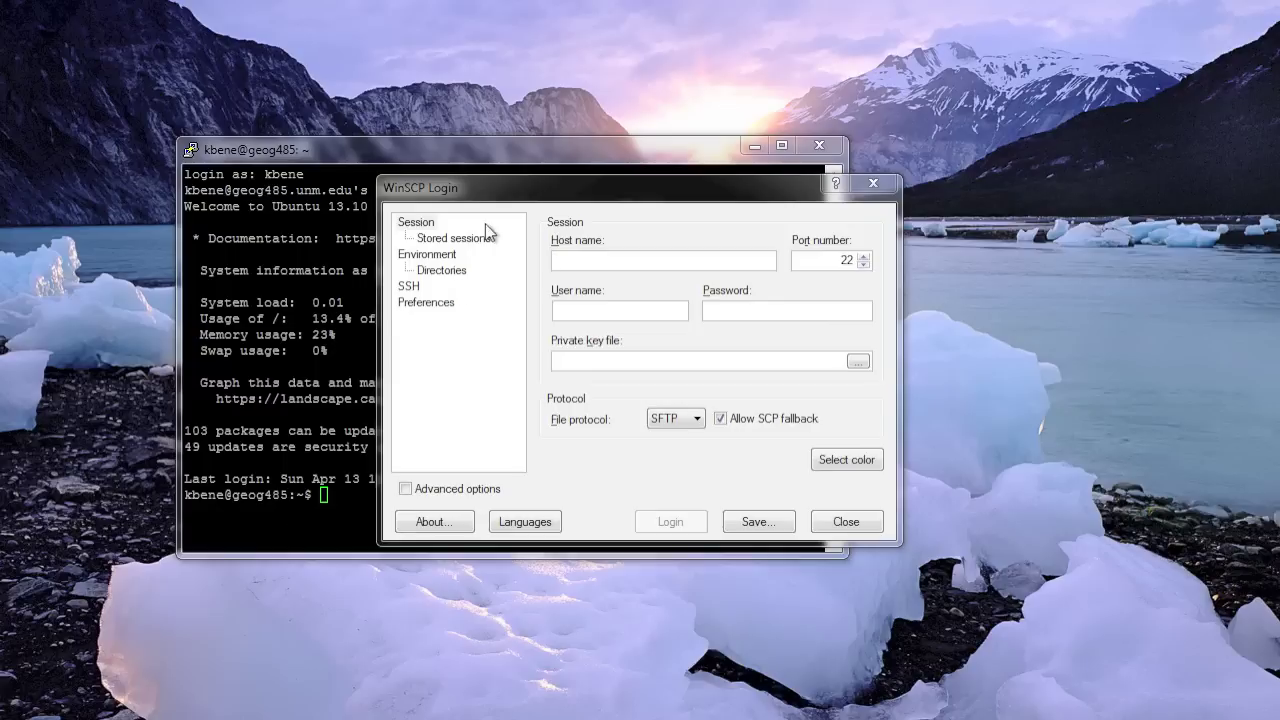
- Log in to geog485.unm.edu over SCP with the account's user name and password
{"action": "left_click_drag", "start_coordinate": [485, 180], "coordinate": [168, 322]}
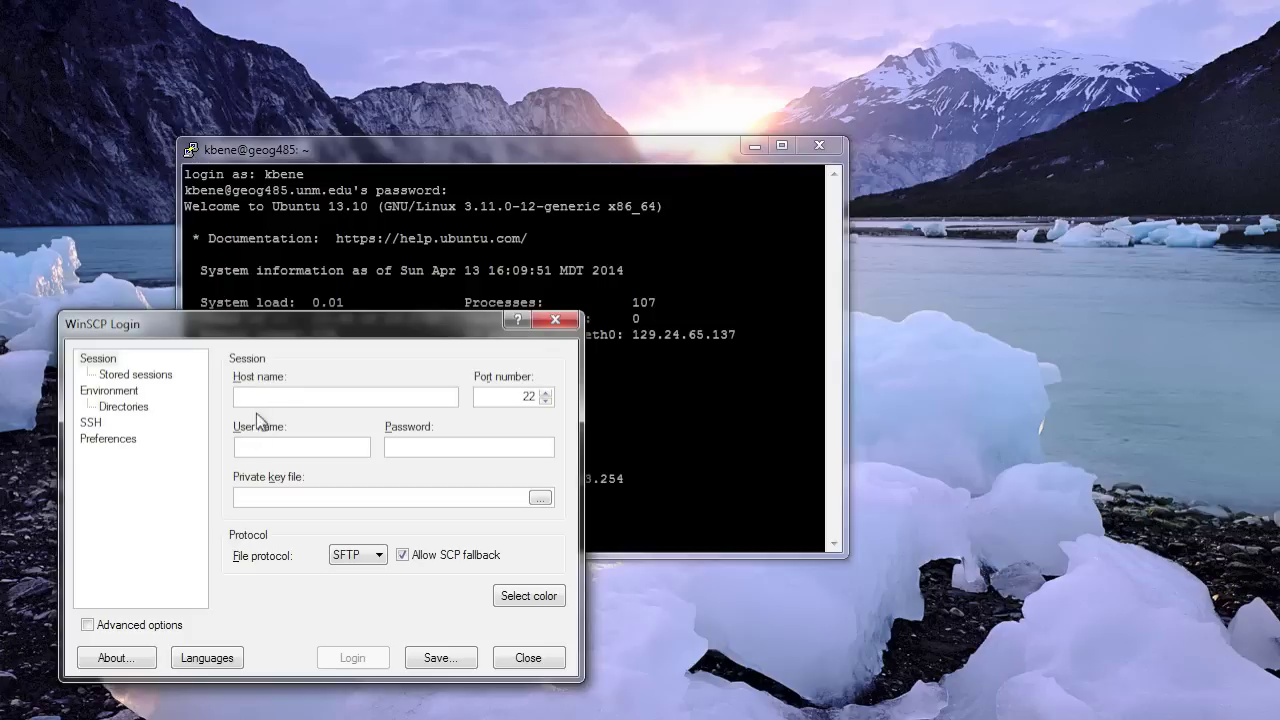
{"action": "type", "text": "ge"}
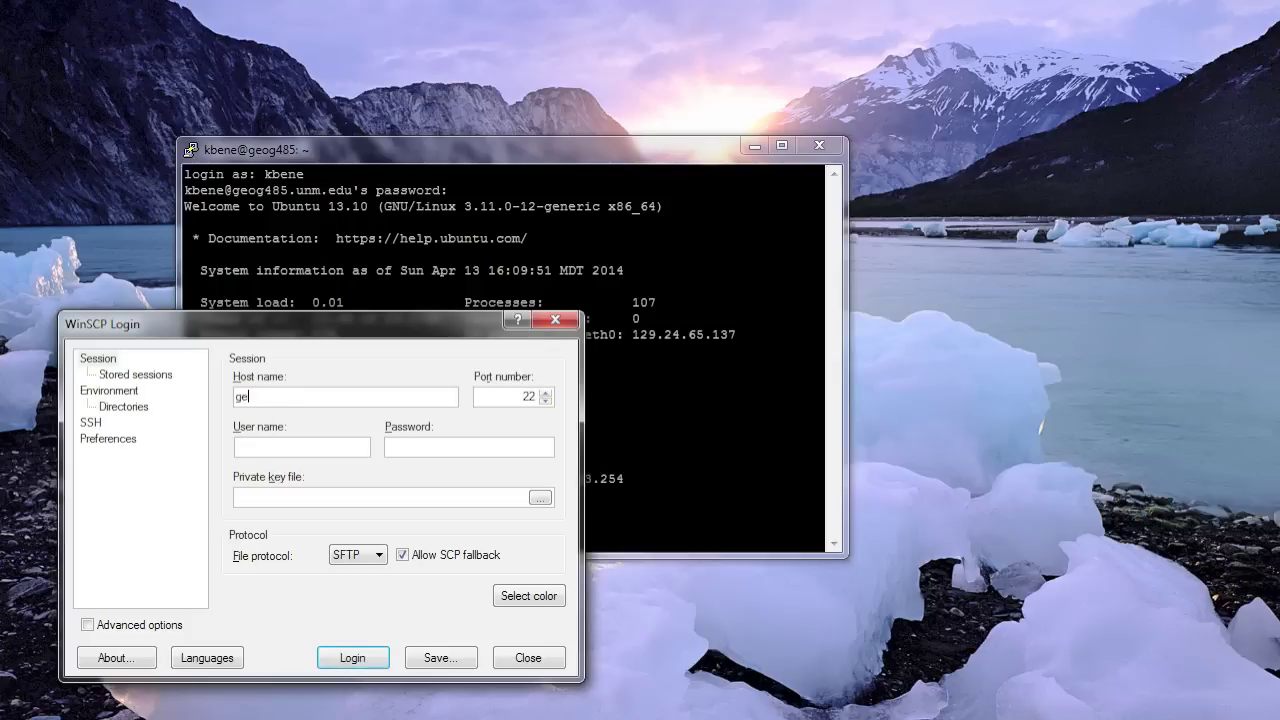
{"action": "type", "text": "og485.unm.edu"}
{"action": "left_click", "coordinate": [255, 445]}
{"action": "type", "text": "kbene"}
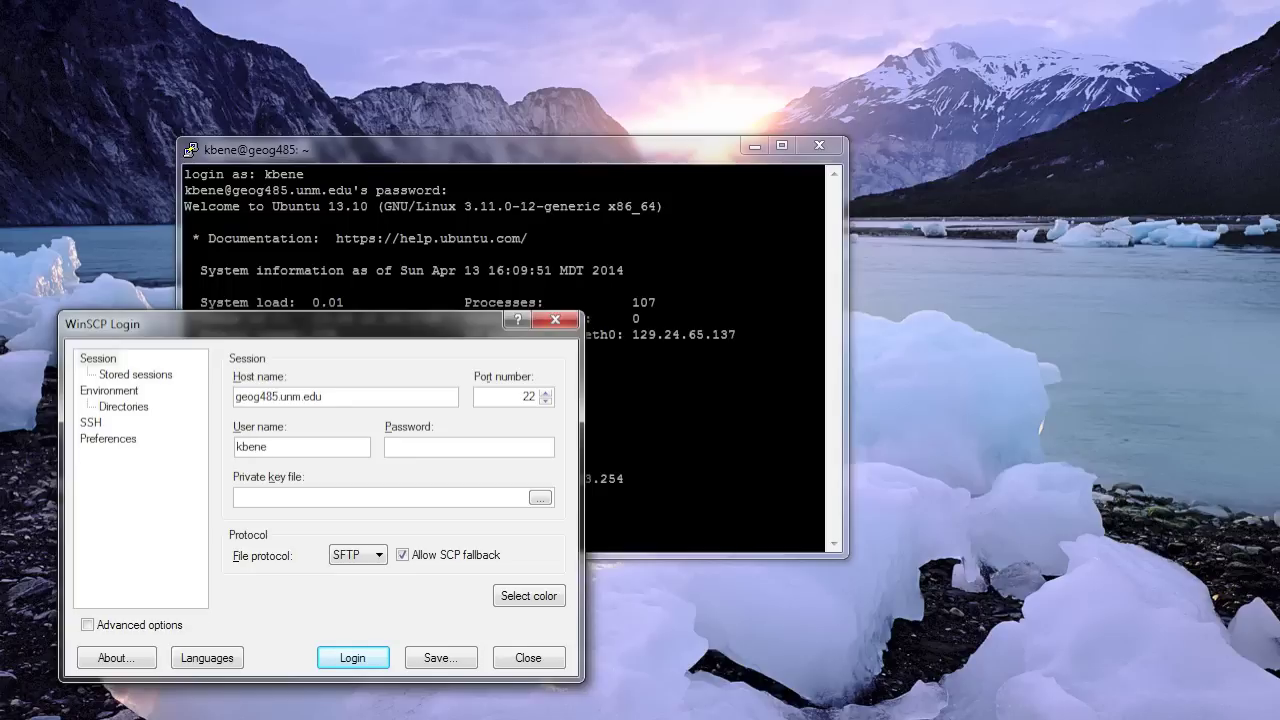
{"action": "type", "text": "******"}
{"action": "left_click", "coordinate": [379, 556]}
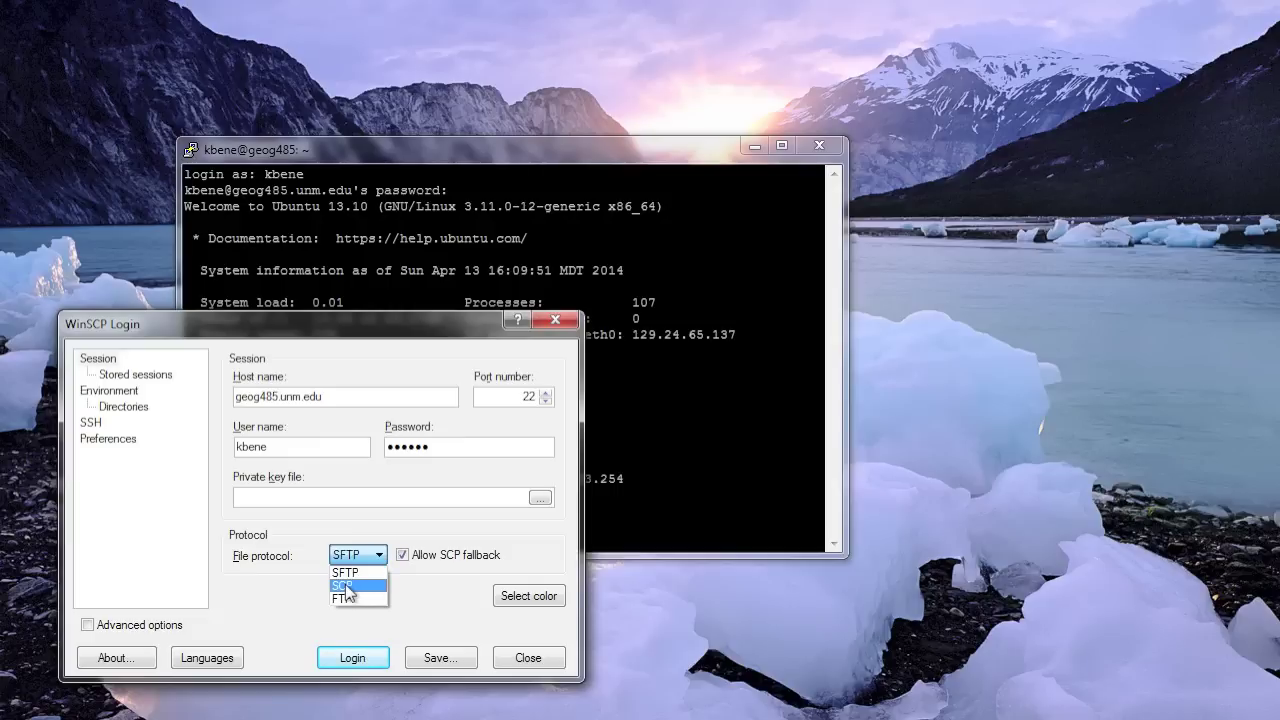
{"action": "left_click", "coordinate": [346, 586]}
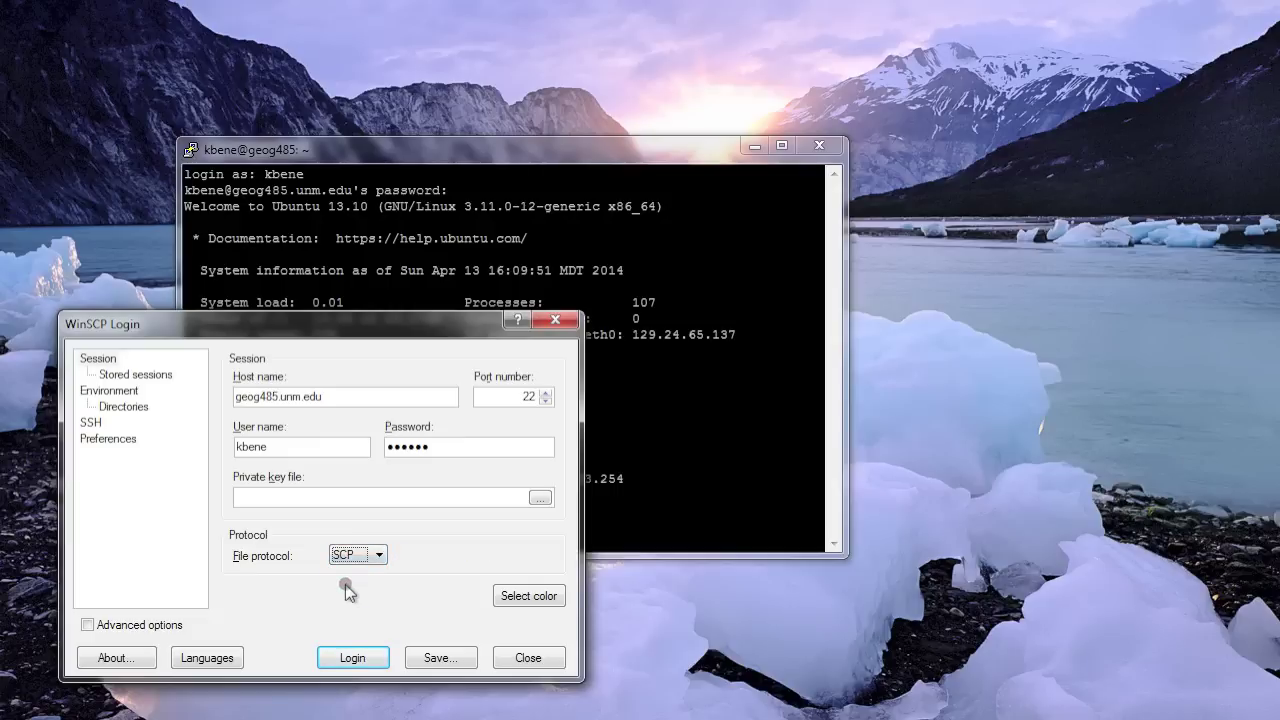
{"action": "left_click", "coordinate": [352, 660]}
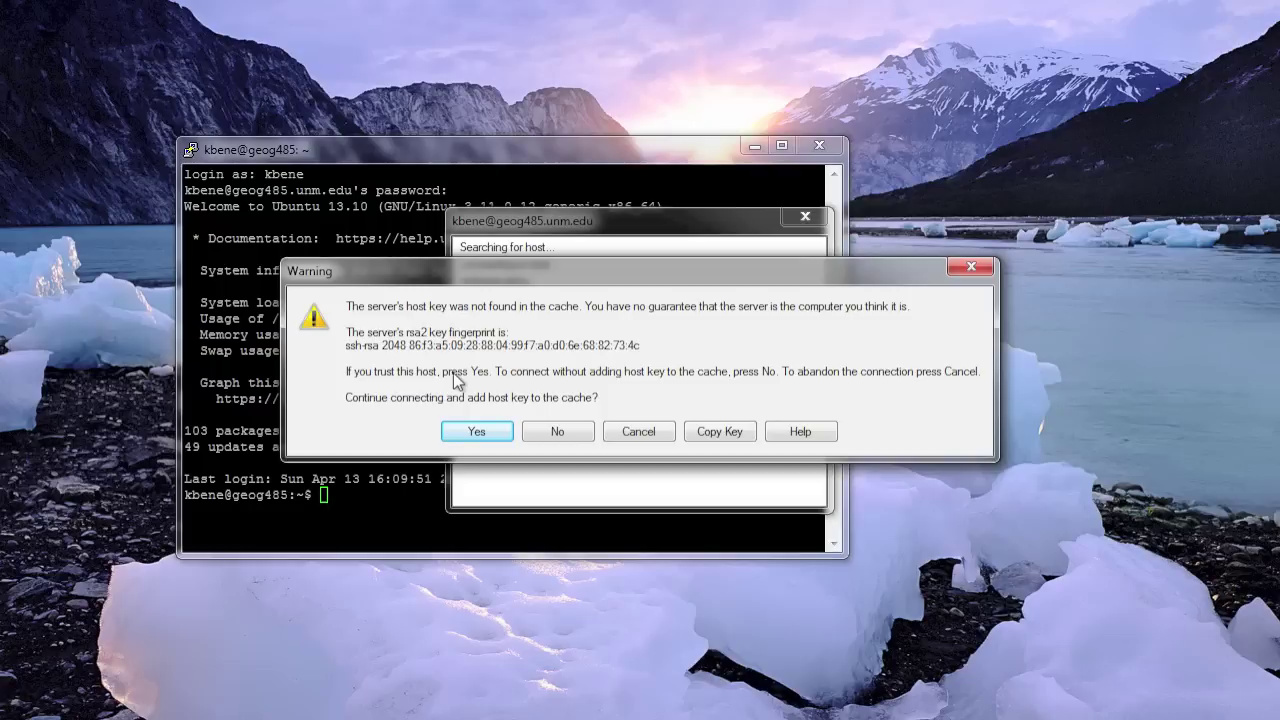
- Trust the host key, move the WinSCP window aside, and dismiss the remote panel's context menu
{"action": "left_click", "coordinate": [478, 430]}
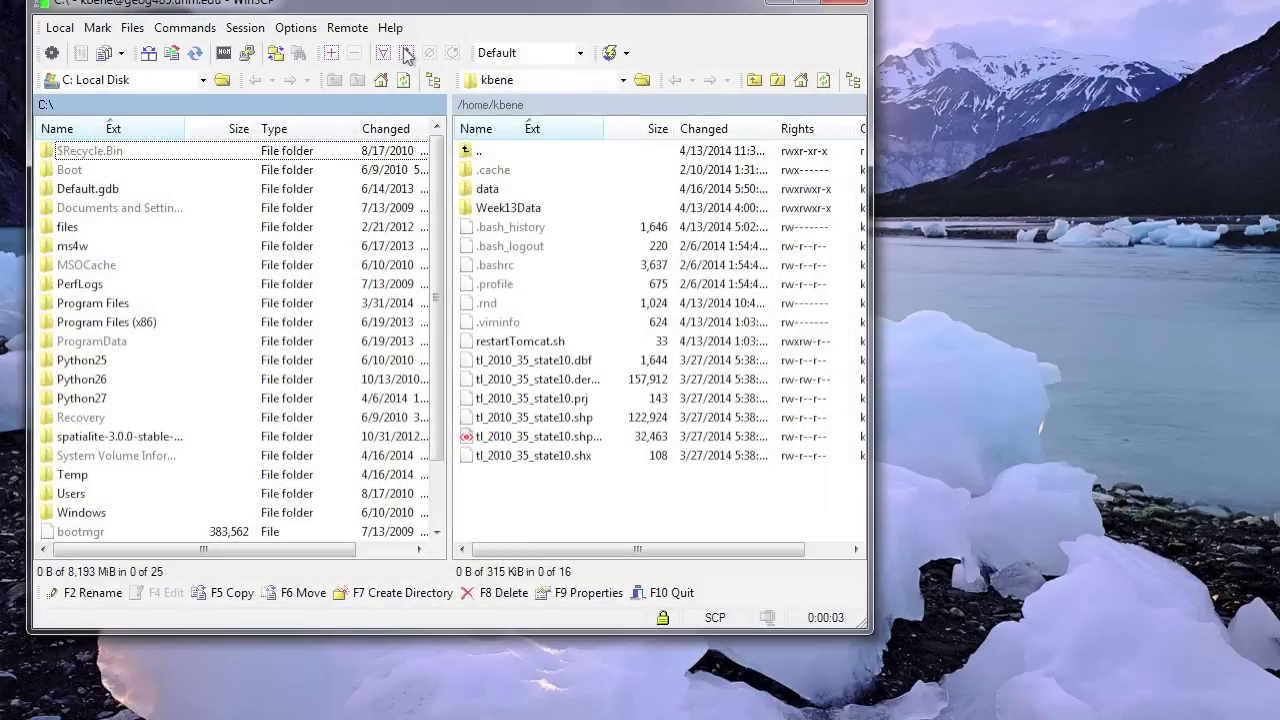
{"action": "left_click_drag", "start_coordinate": [318, 4], "coordinate": [613, 92]}
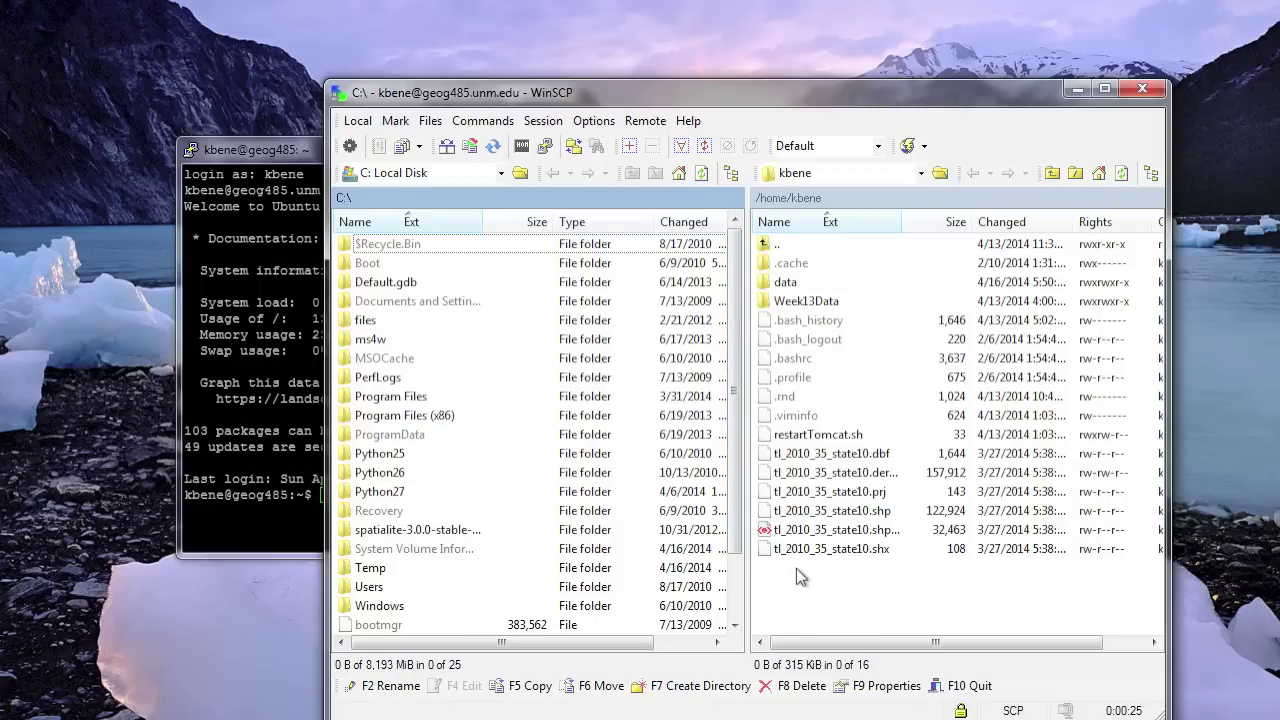
{"action": "right_click", "coordinate": [781, 575]}
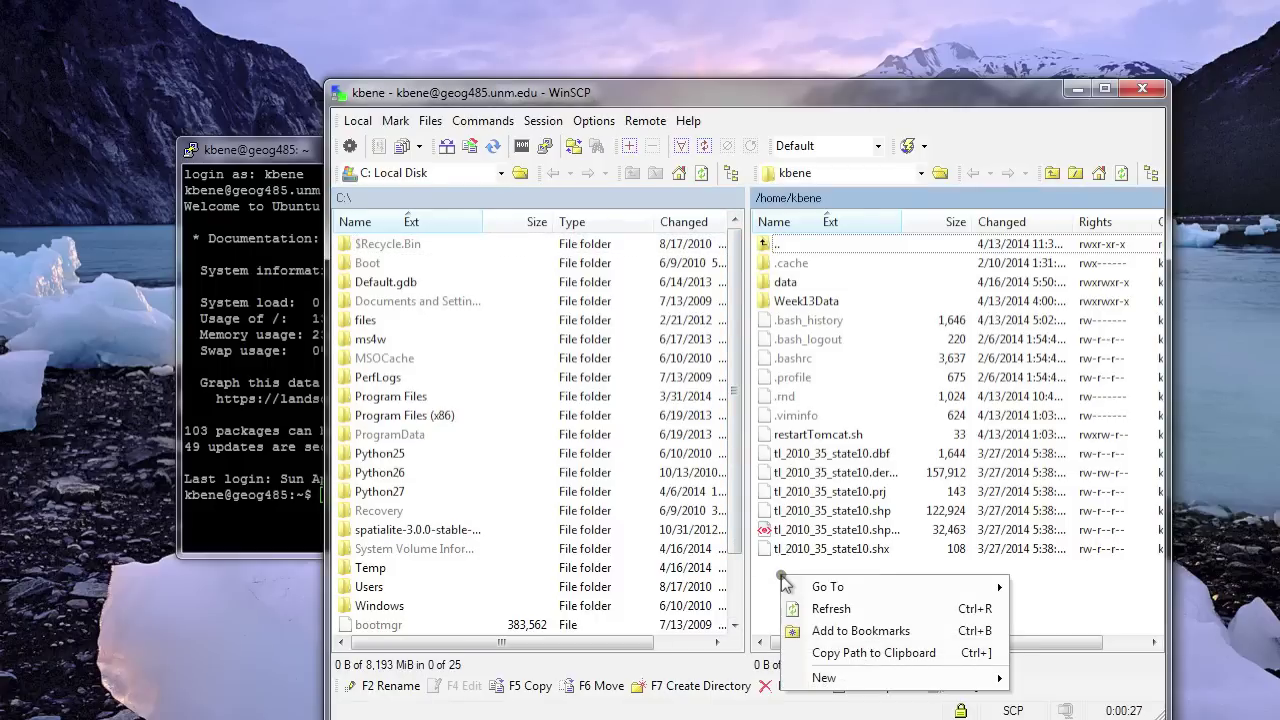
{"action": "mouse_move", "coordinate": [834, 594]}
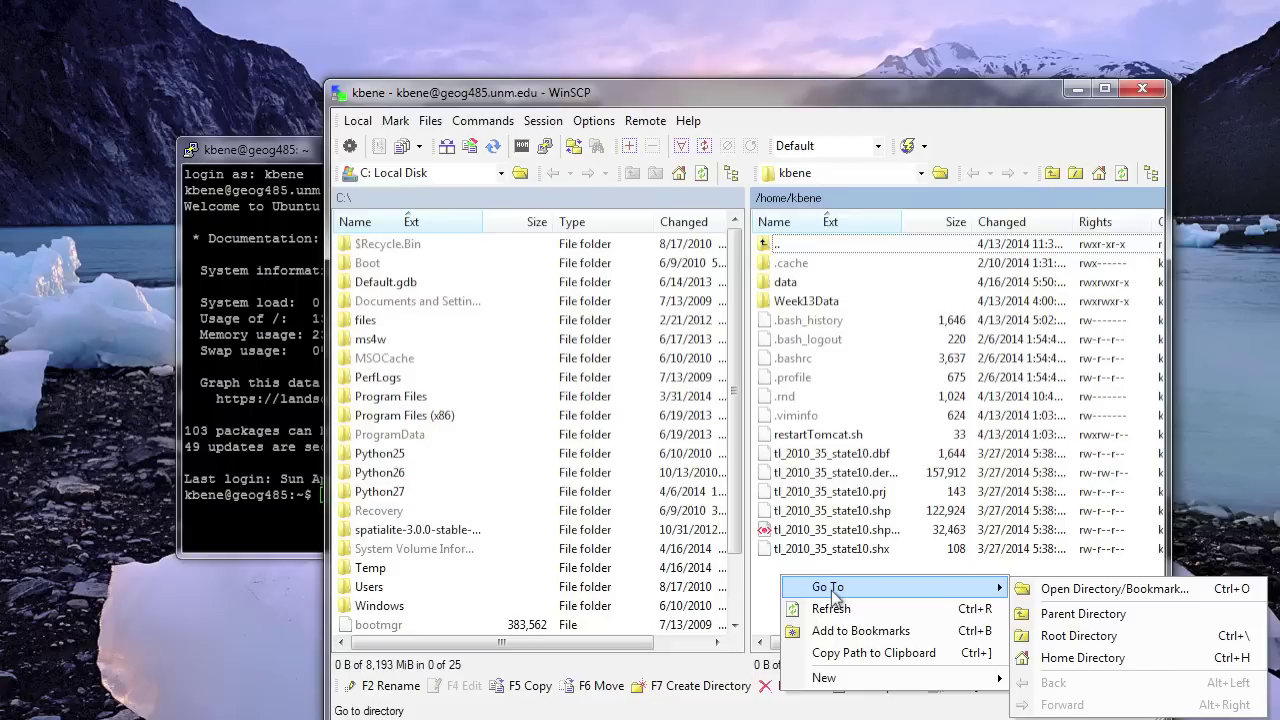
{"action": "mouse_move", "coordinate": [960, 679]}
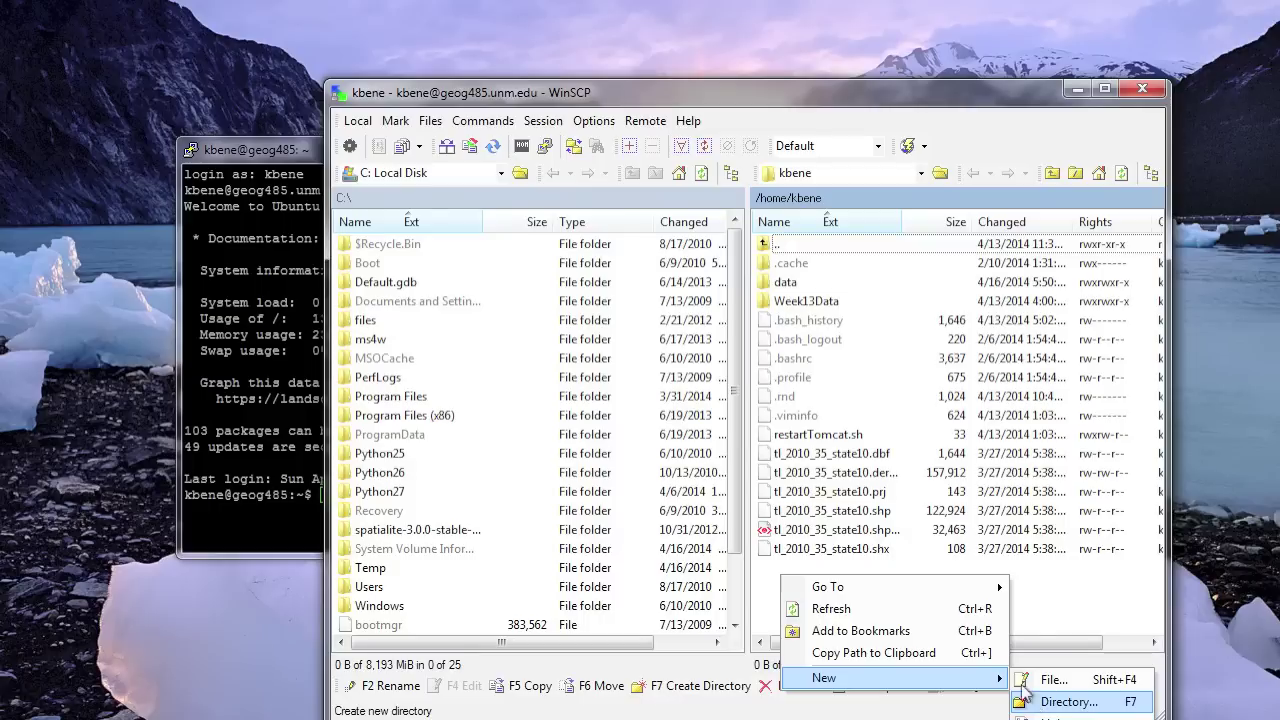
{"action": "left_click", "coordinate": [1035, 592]}
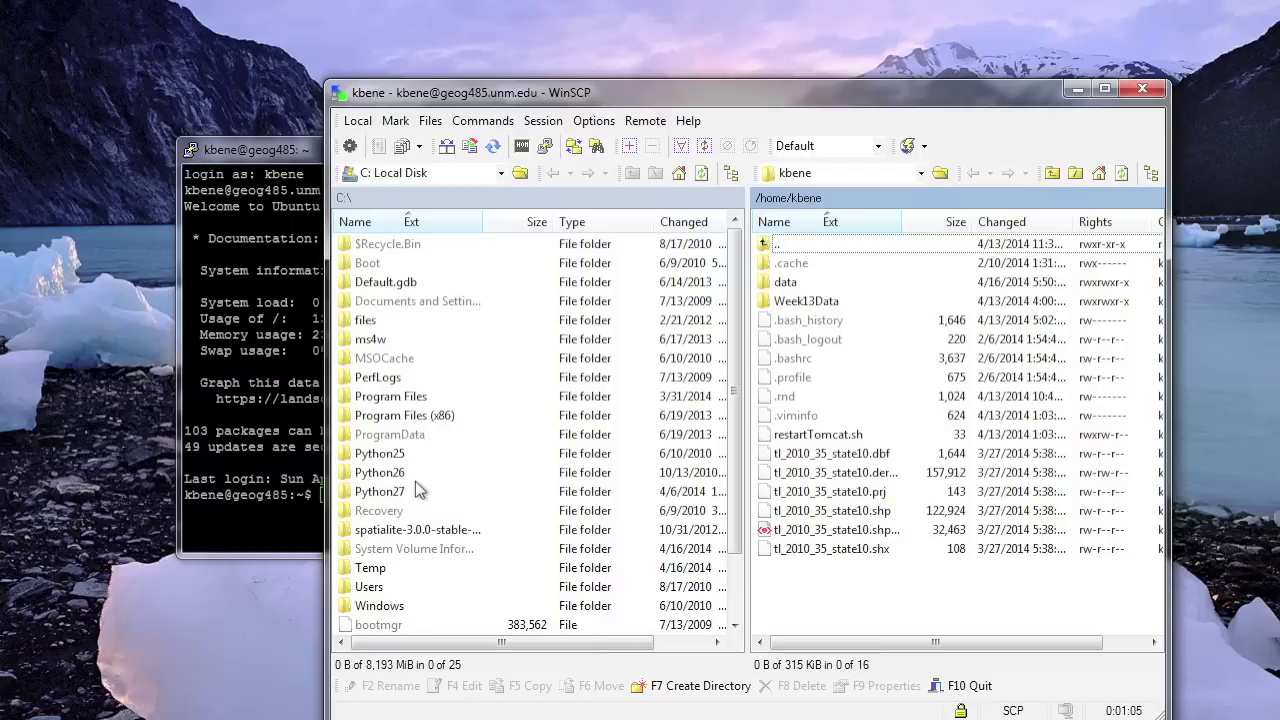
- Browse the local panel to C:\Users\kbene\Downloads and the remote panel into the data folder
{"action": "scroll", "coordinate": [415, 481], "scroll_direction": "right", "scroll_amount": 2}
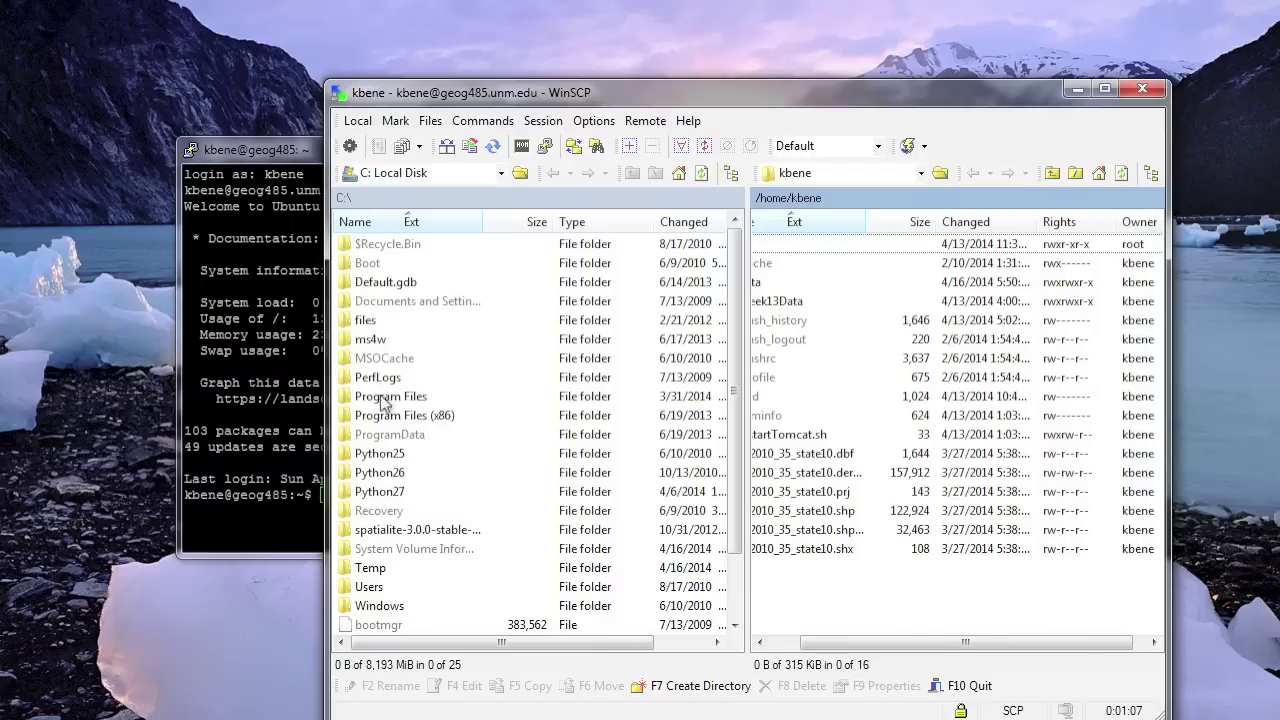
{"action": "double_click", "coordinate": [350, 320]}
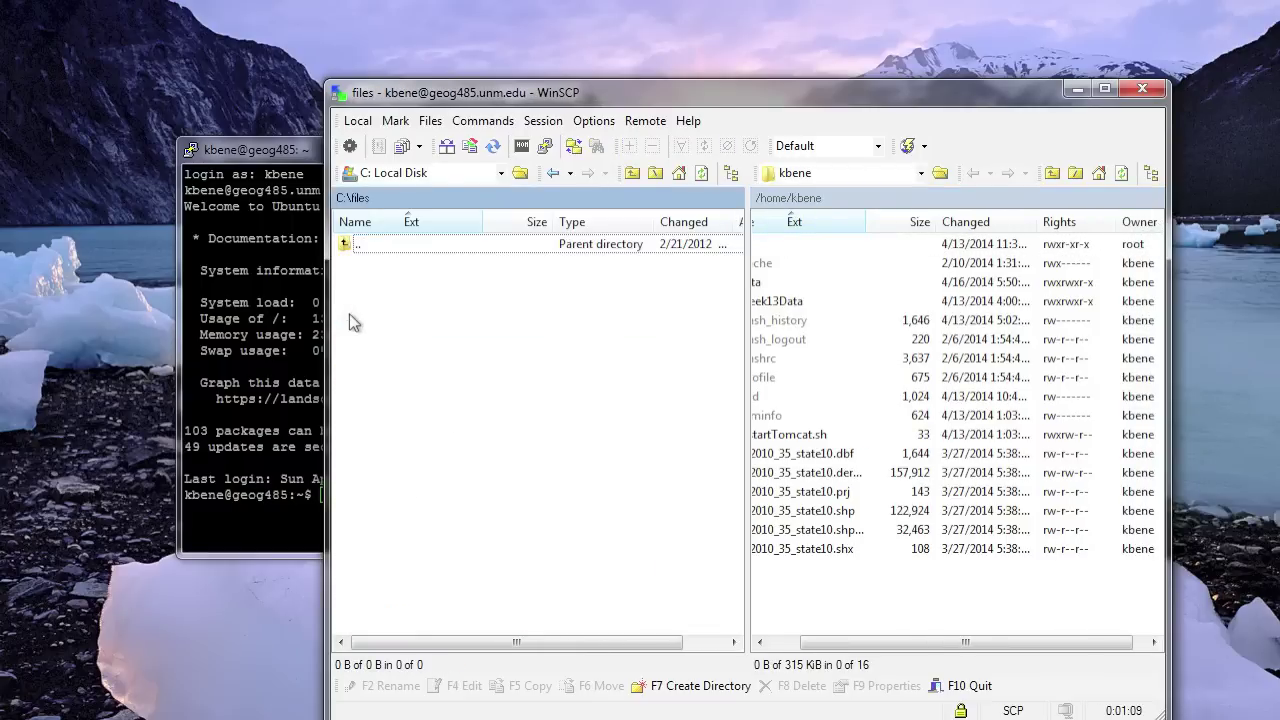
{"action": "left_click", "coordinate": [552, 173]}
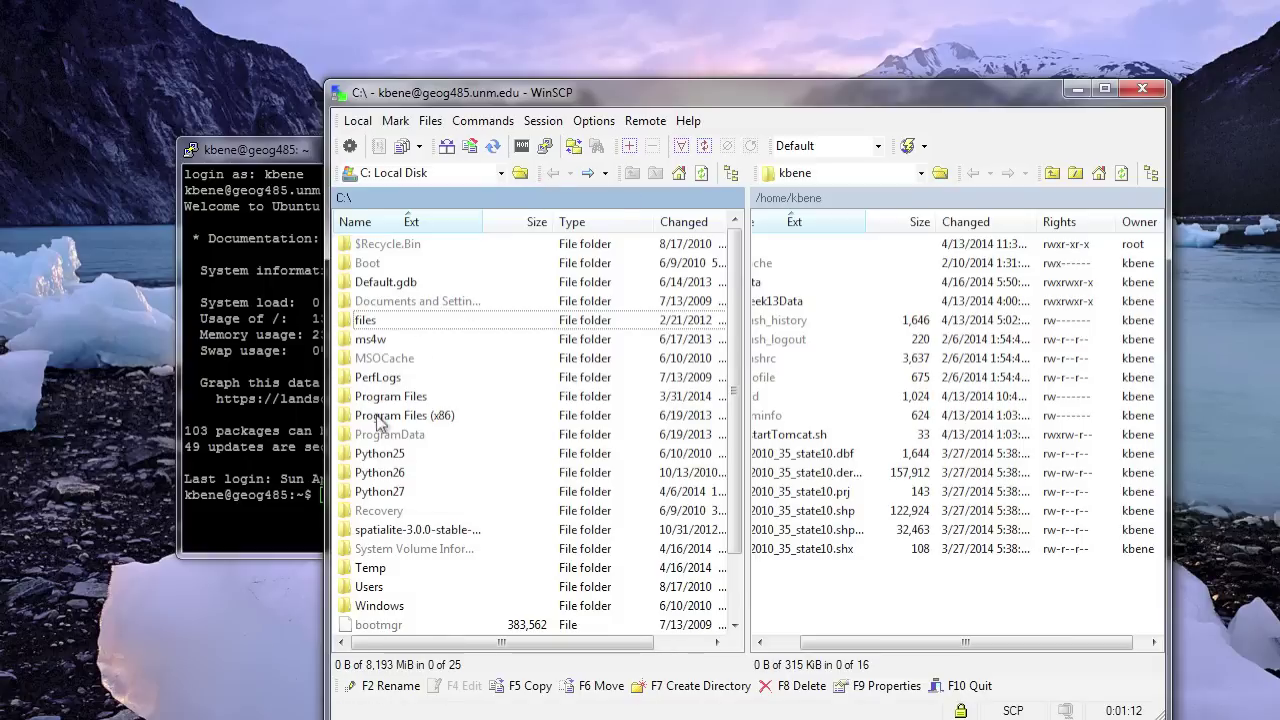
{"action": "double_click", "coordinate": [352, 588]}
{"action": "double_click", "coordinate": [350, 322]}
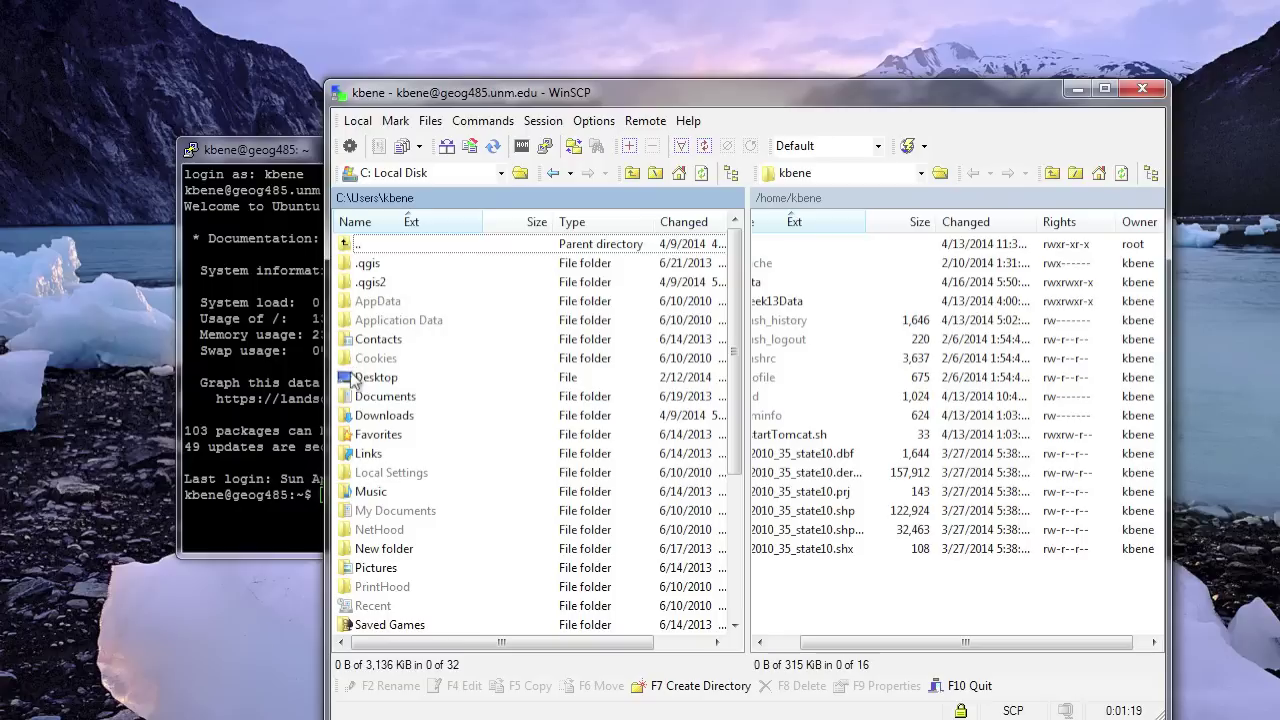
{"action": "double_click", "coordinate": [350, 416]}
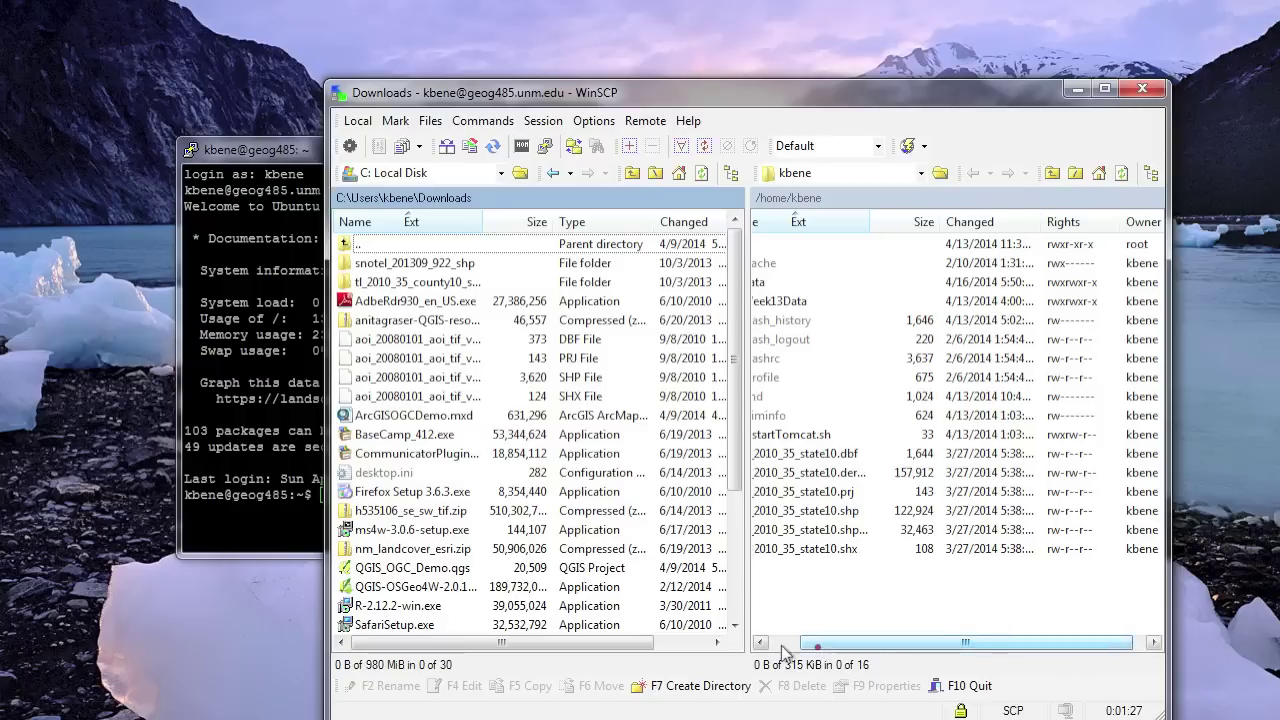
{"action": "left_click_drag", "start_coordinate": [818, 652], "coordinate": [786, 652]}
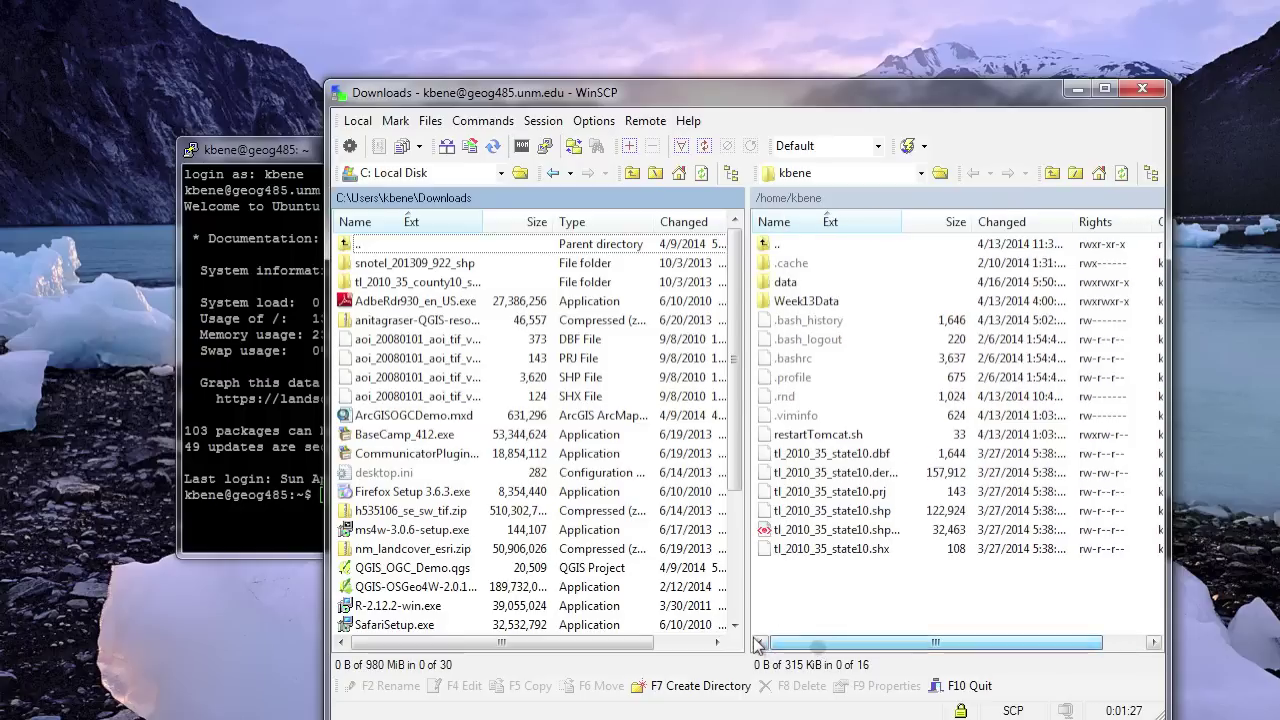
{"action": "double_click", "coordinate": [786, 283]}
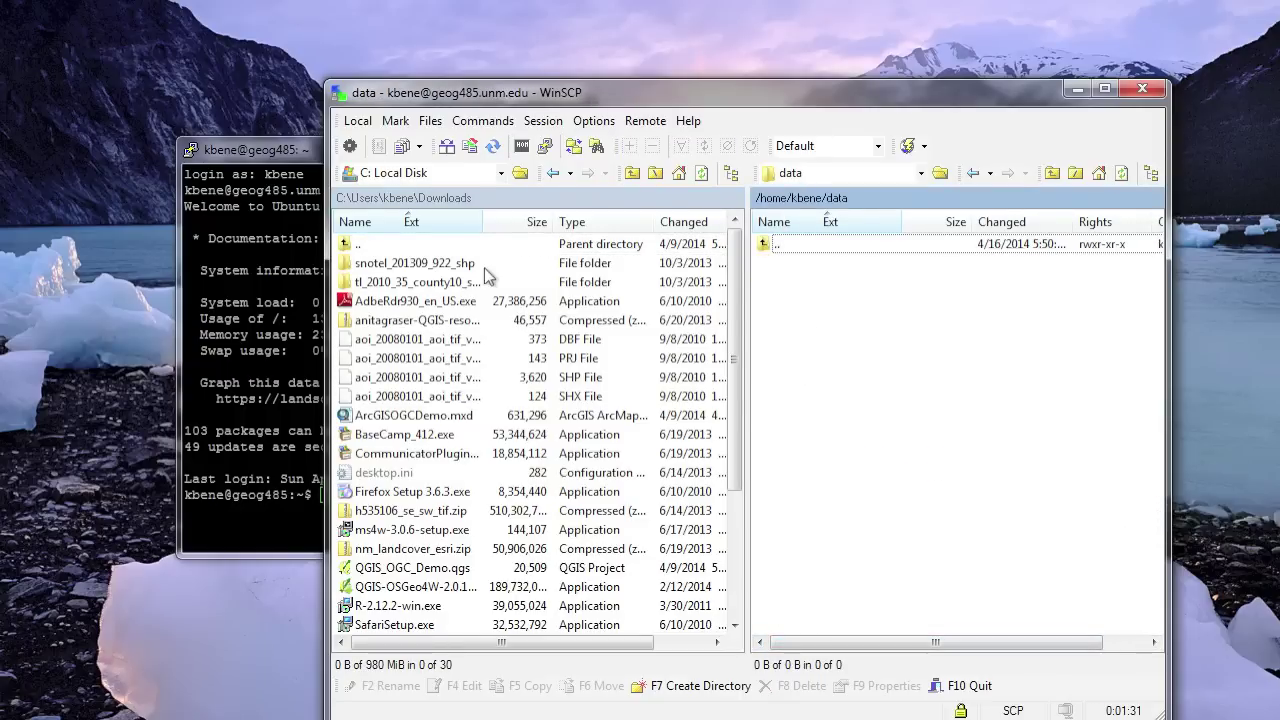
- Copy the snotel_201309_922_shp folder into the remote data folder, then return to PuTTY
{"action": "left_click", "coordinate": [345, 265]}
{"action": "left_click_drag", "start_coordinate": [345, 265], "coordinate": [840, 348]}
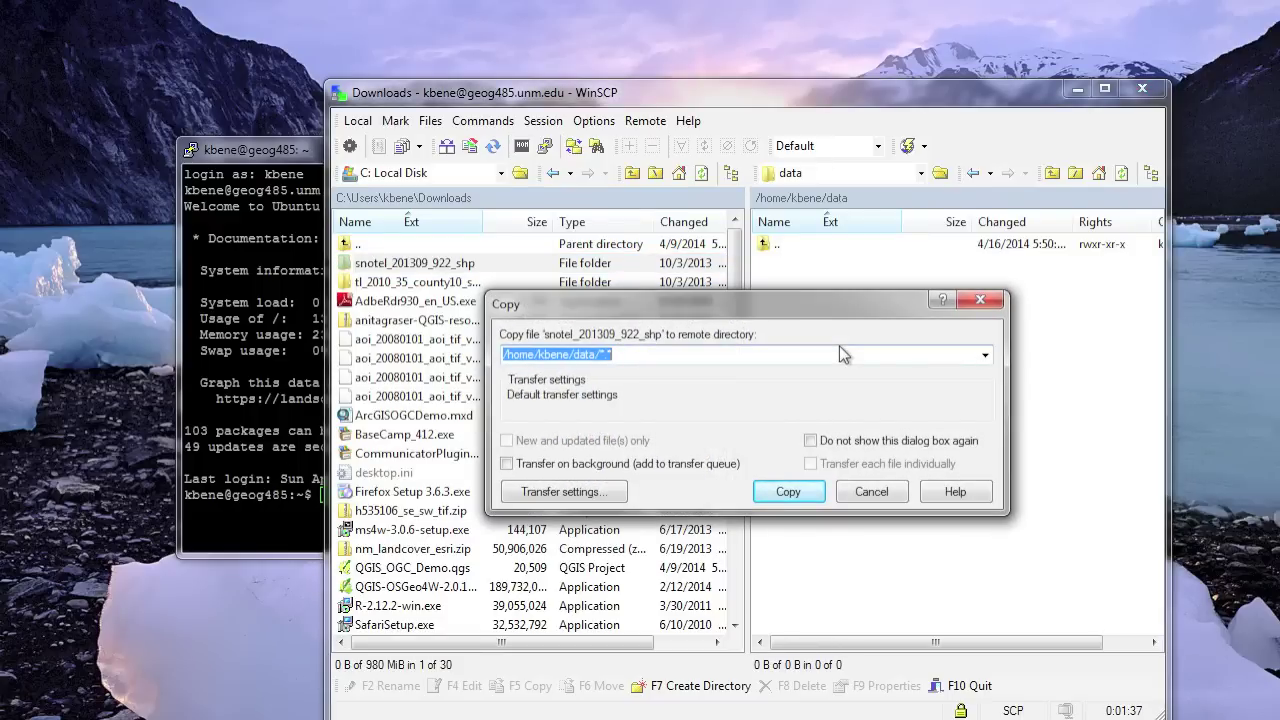
{"action": "left_click", "coordinate": [790, 492]}
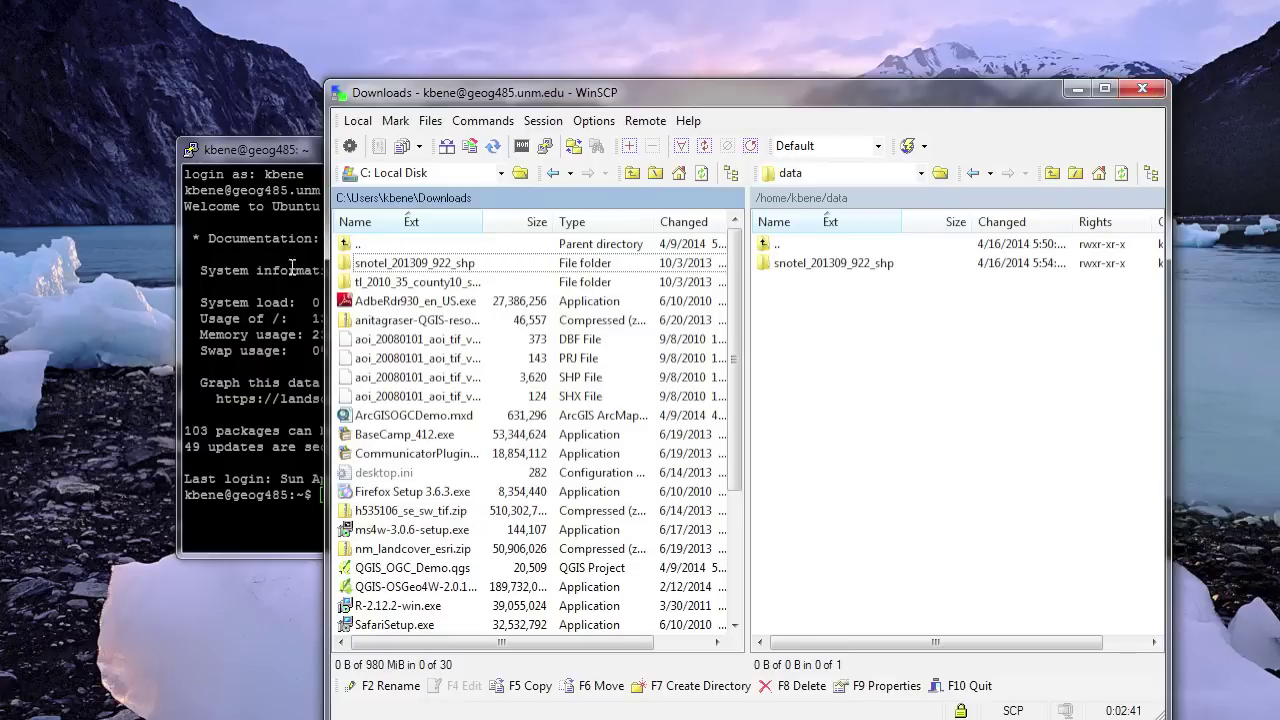
{"action": "left_click", "coordinate": [214, 372]}
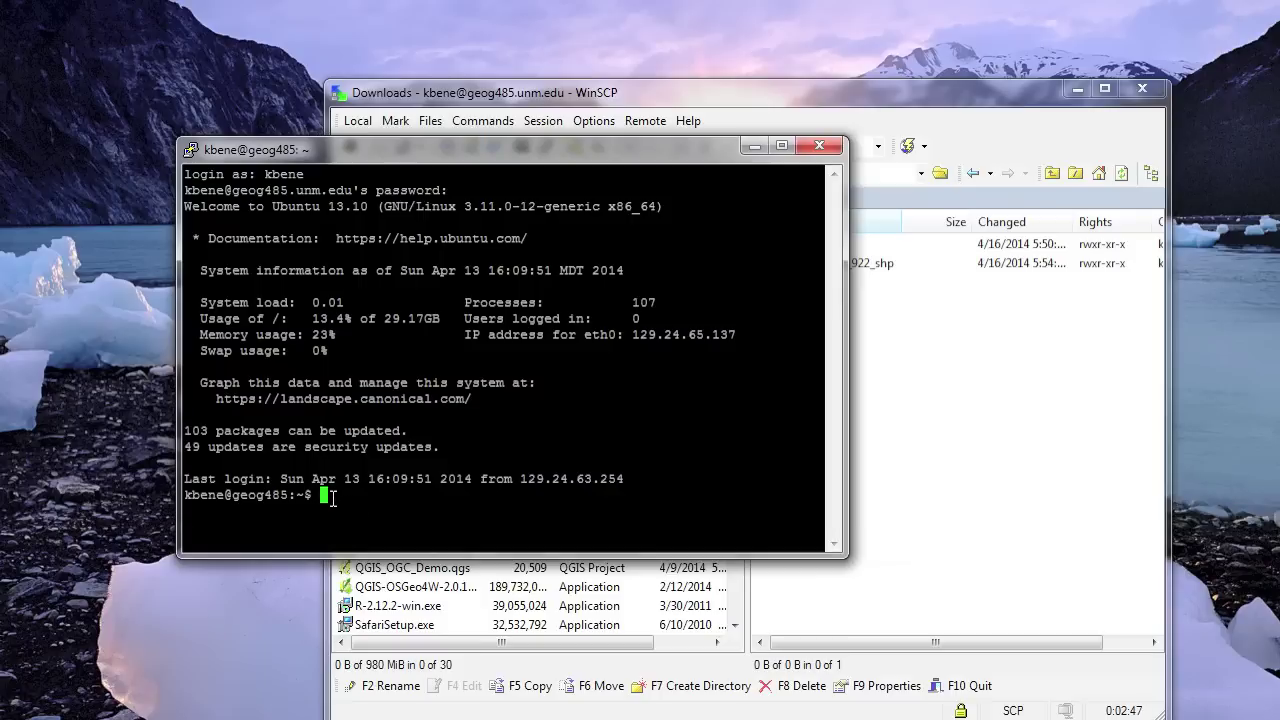
- Run passwd, enter the current password, then submit a new password, which is rejected as too short
{"action": "type", "text": "passwd"}
{"action": "key", "text": "Return"}
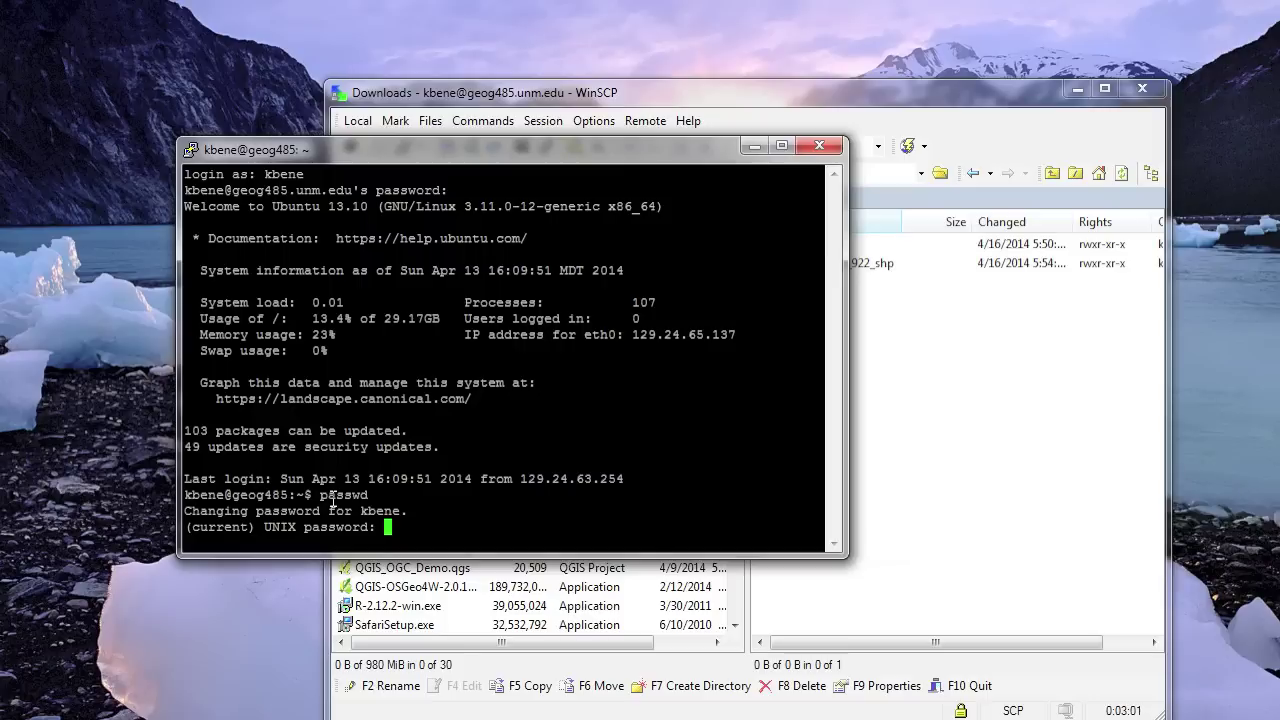
{"action": "key", "text": "Return"}
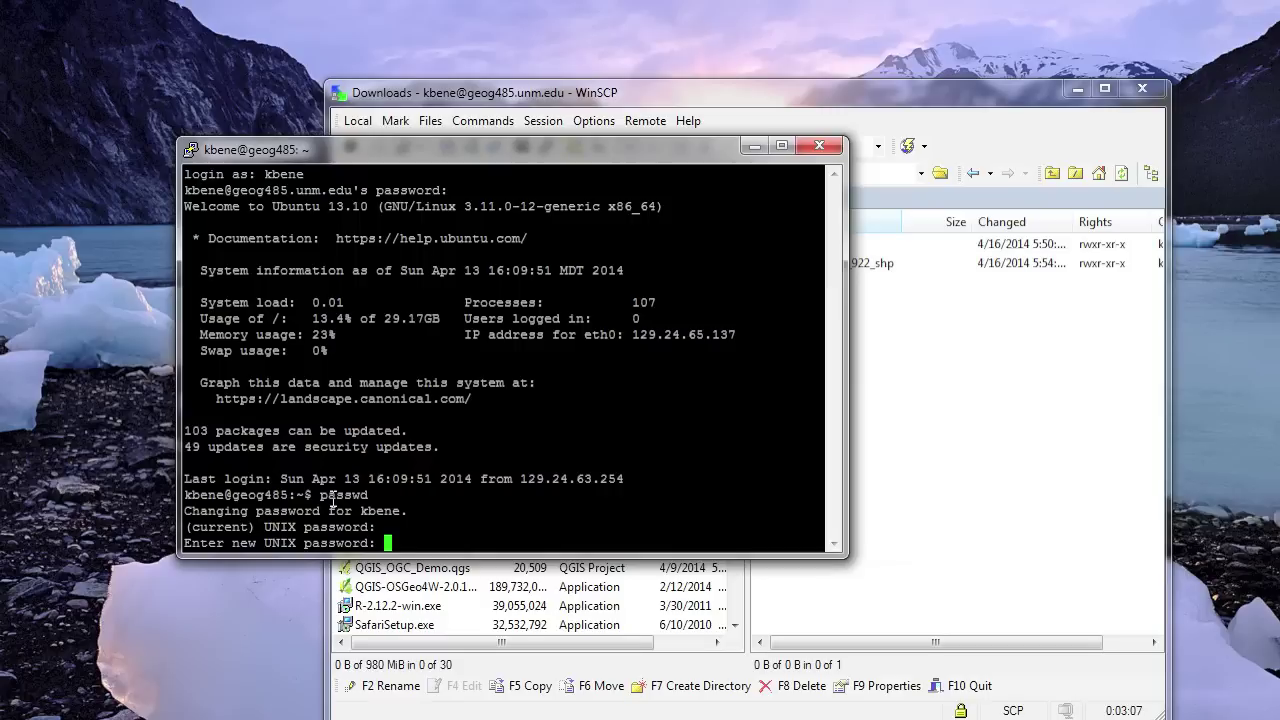
{"action": "key", "text": "Return"}
{"action": "key", "text": "Return"}
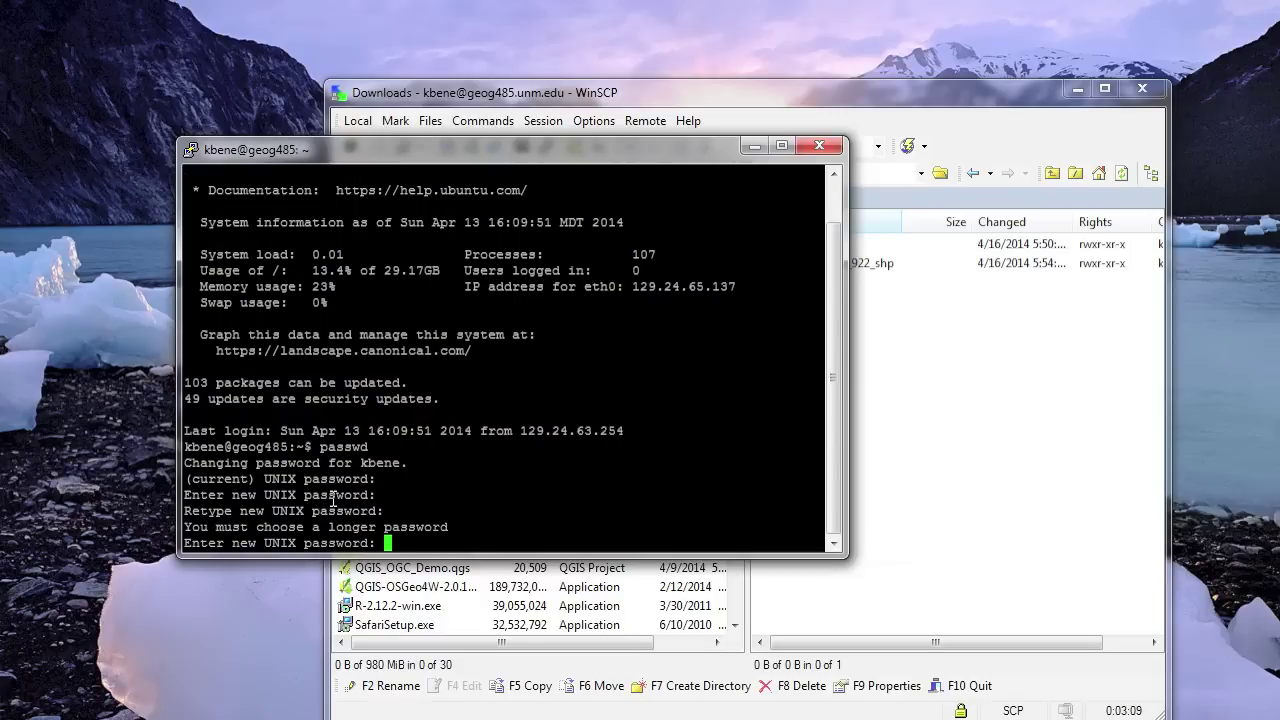